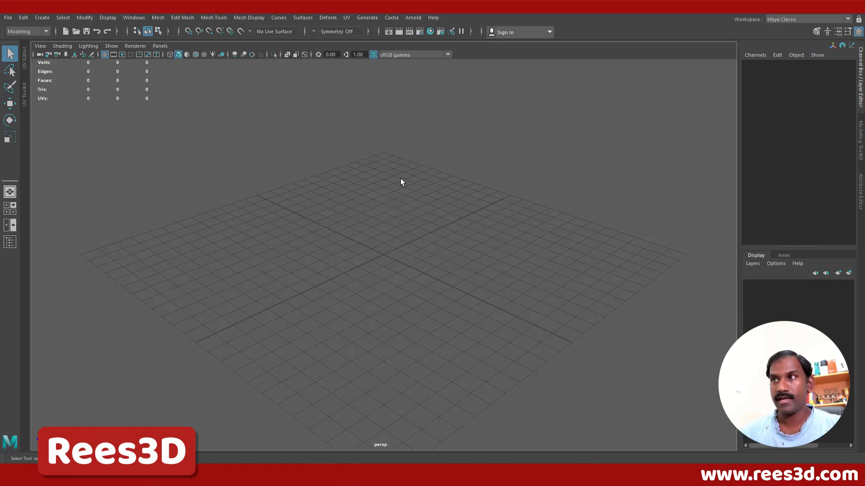
# Import Stering-Wheel.jpg as an image plane in the top view.
pyautogui.press('space')
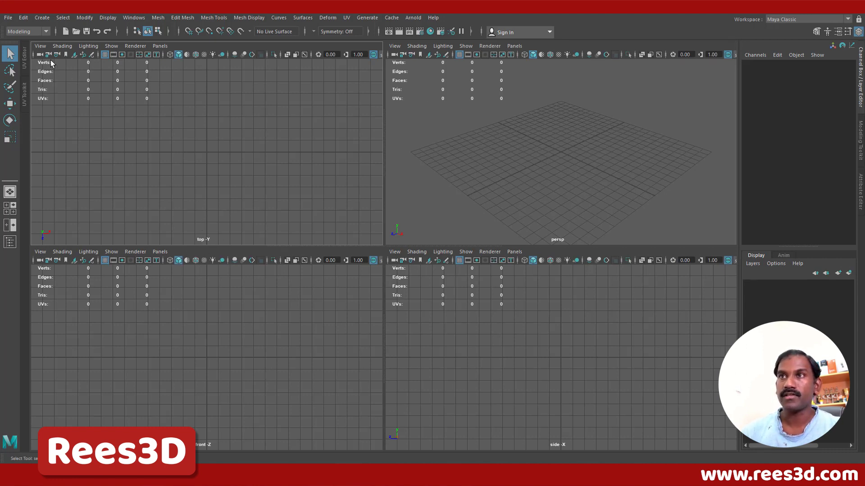
pyautogui.click(41, 46)
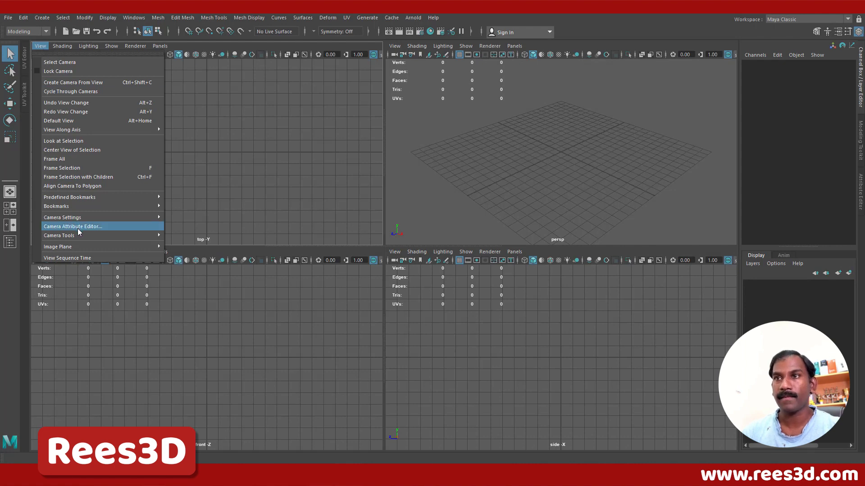
pyautogui.moveTo(124, 249)
pyautogui.click(193, 256)
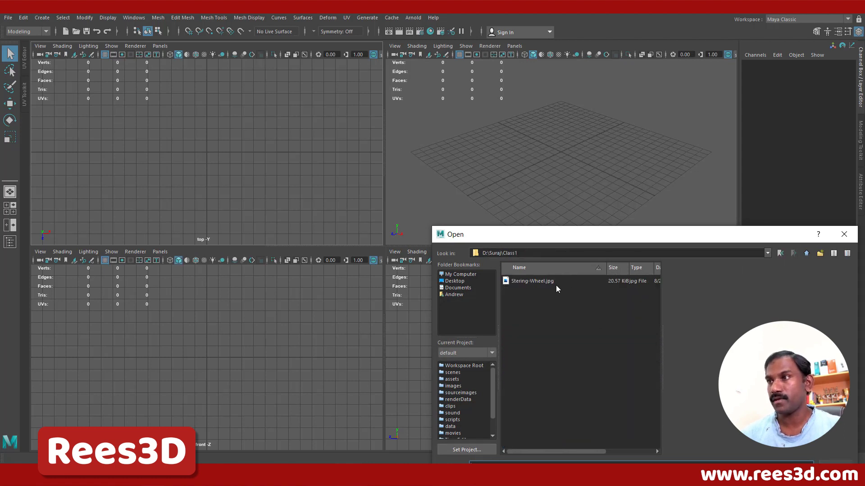
pyautogui.click(543, 282)
pyautogui.moveTo(649, 237); pyautogui.dragTo(468, 271)
pyautogui.moveTo(564, 275); pyautogui.dragTo(485, 123)
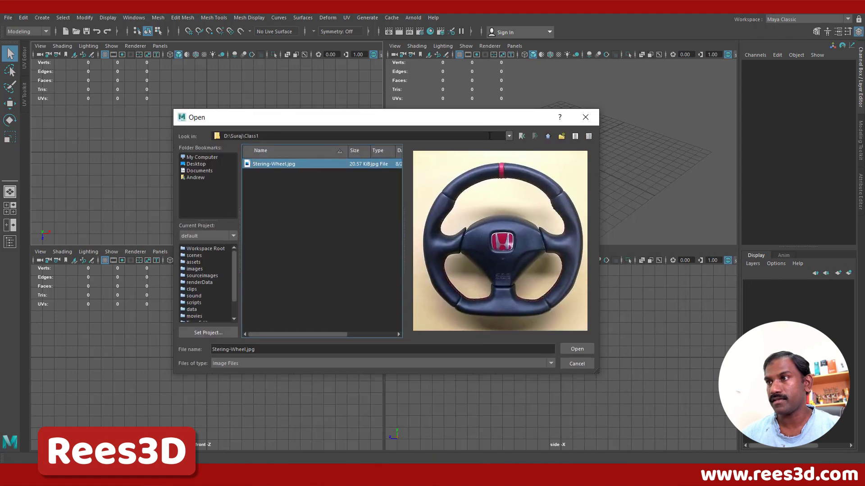
pyautogui.click(583, 348)
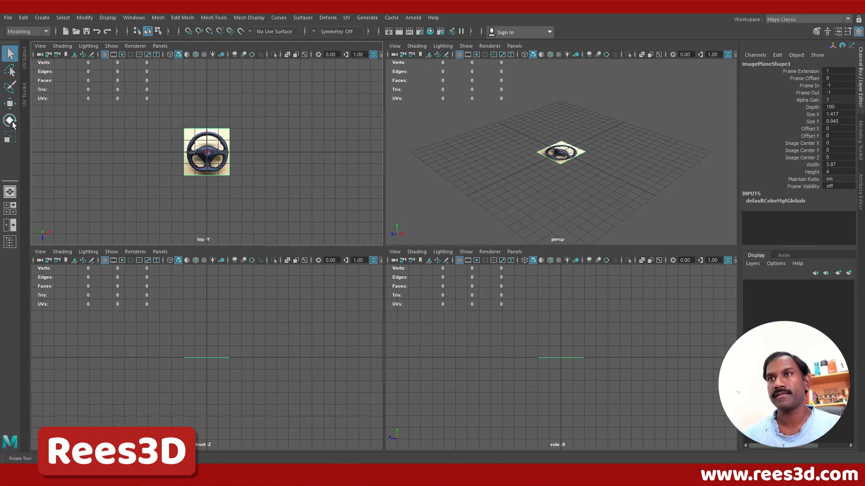
# Scale the steering wheel image plane up uniformly to about 2.106.
pyautogui.click(10, 137)
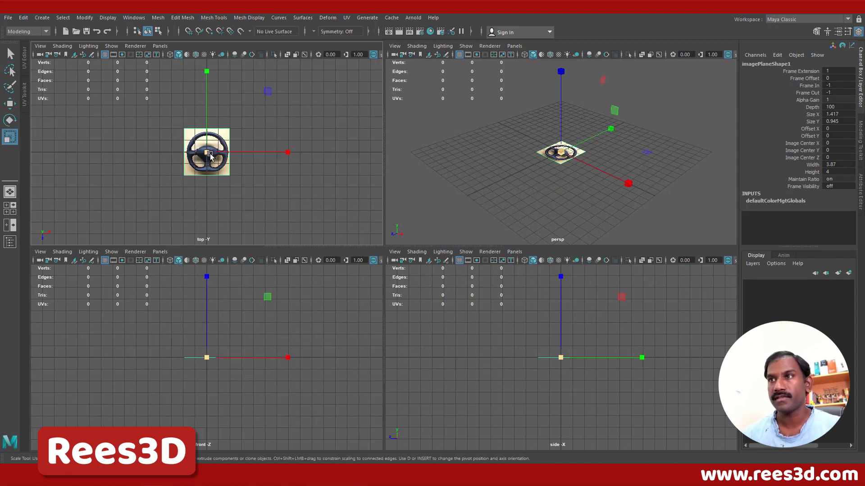
pyautogui.moveTo(207, 152); pyautogui.dragTo(247, 136)
pyautogui.keyDown('alt'); pyautogui.moveTo(563, 165); pyautogui.dragTo(580, 161); pyautogui.keyUp('alt')
pyautogui.press('space')
pyautogui.keyDown('alt'); pyautogui.moveTo(464, 167); pyautogui.dragTo(630, 205, button='right'); pyautogui.keyUp('alt')
pyautogui.keyDown('alt'); pyautogui.moveTo(631, 205); pyautogui.dragTo(508, 273); pyautogui.keyUp('alt')
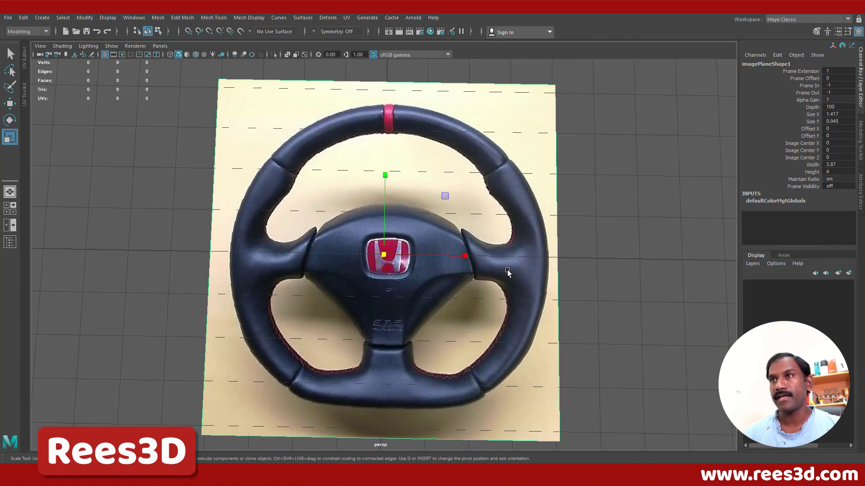
# Create a polygon torus at the centre of the steering wheel image.
pyautogui.click(46, 19)
pyautogui.moveTo(136, 54)
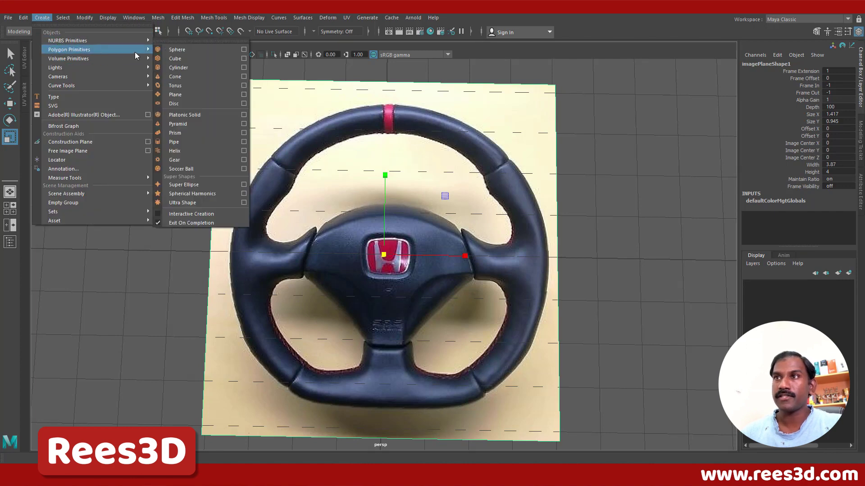
pyautogui.click(185, 85)
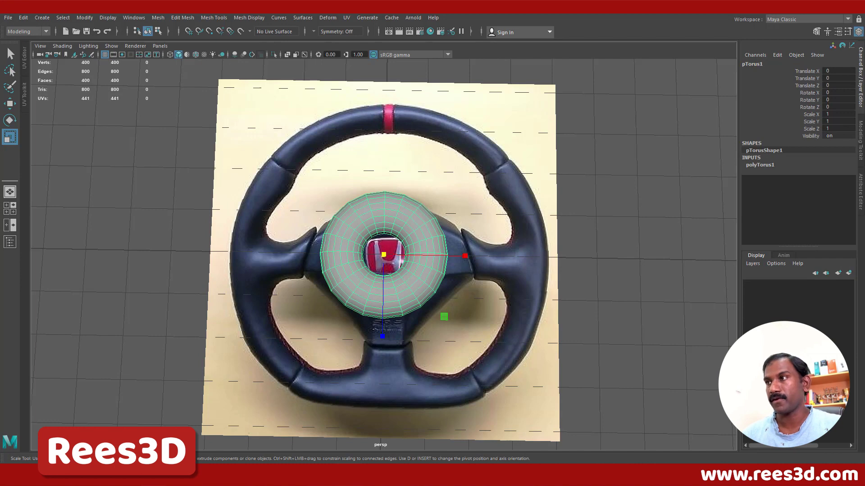
# Set the torus radius to 3.3 and its section radius to 0.3 to approximate the wheel's rim.
pyautogui.click(766, 165)
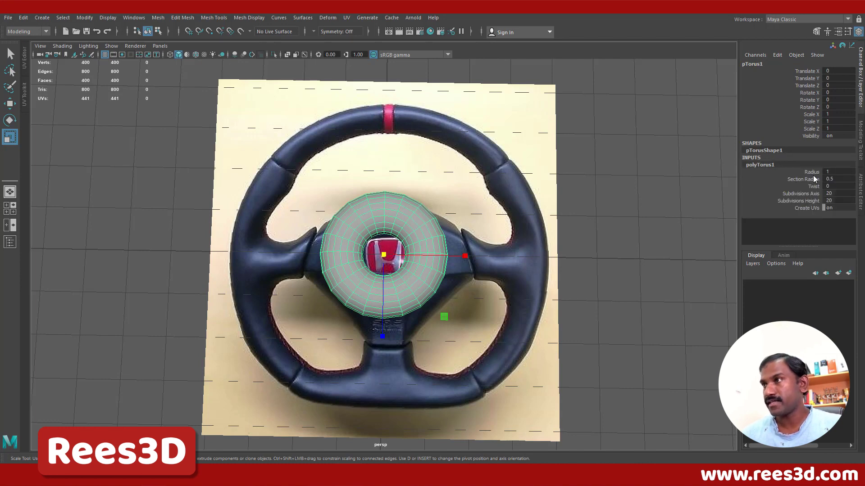
pyautogui.click(810, 173)
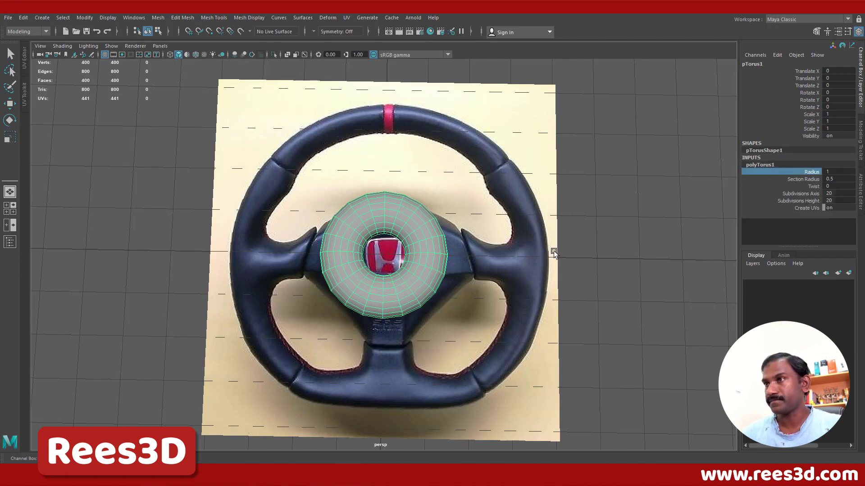
pyautogui.moveTo(558, 234); pyautogui.dragTo(566, 237, button='middle')
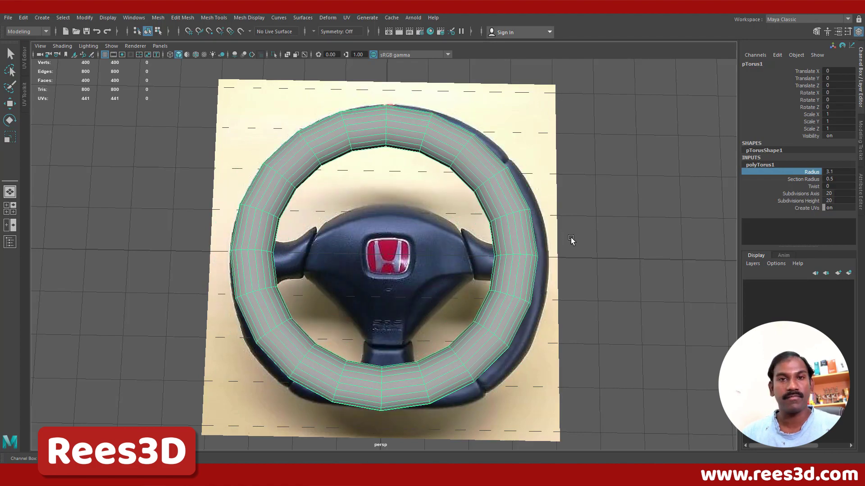
pyautogui.moveTo(573, 235); pyautogui.dragTo(568, 227, button='middle')
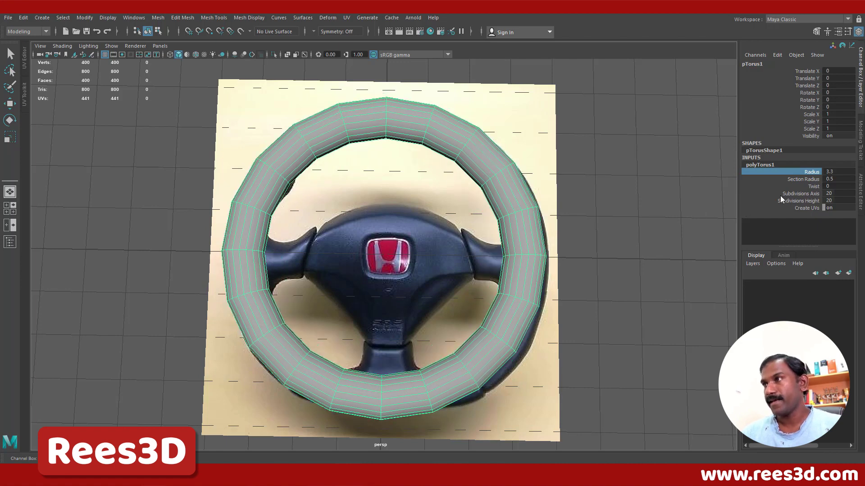
pyautogui.click(799, 180)
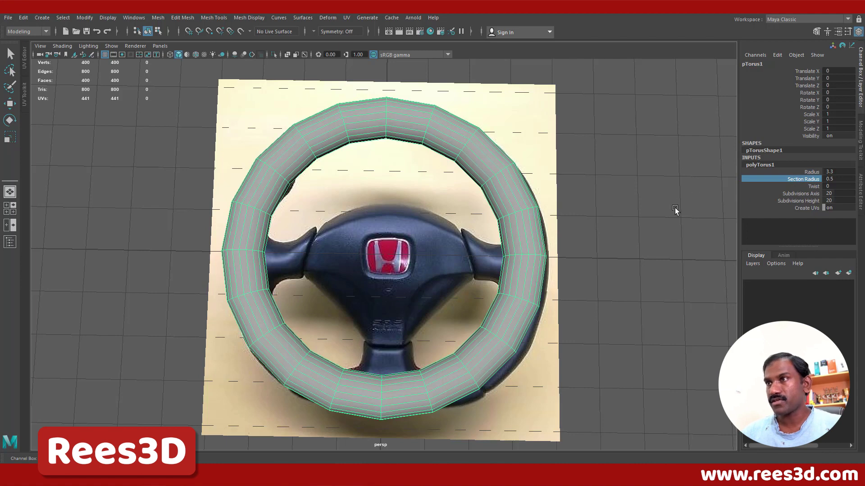
pyautogui.moveTo(674, 210); pyautogui.dragTo(674, 207, button='middle')
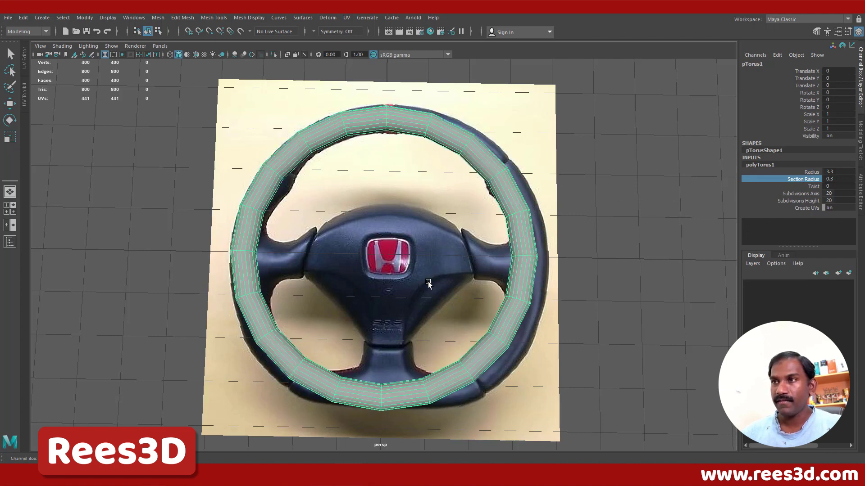
# In the top view, move the image plane to about -0.143 in X and -0.107 in Z, centring the pictured wheel on the torus.
pyautogui.keyDown('alt'); pyautogui.moveTo(485, 273); pyautogui.dragTo(488, 283); pyautogui.keyUp('alt')
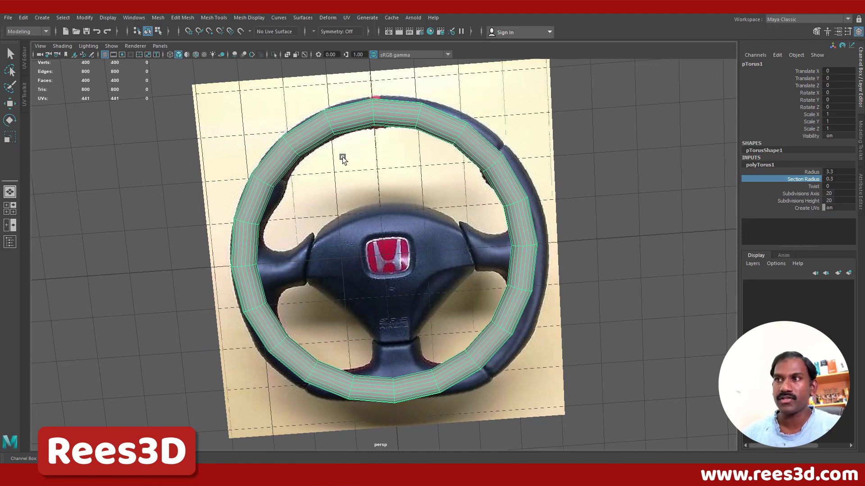
pyautogui.press('space')
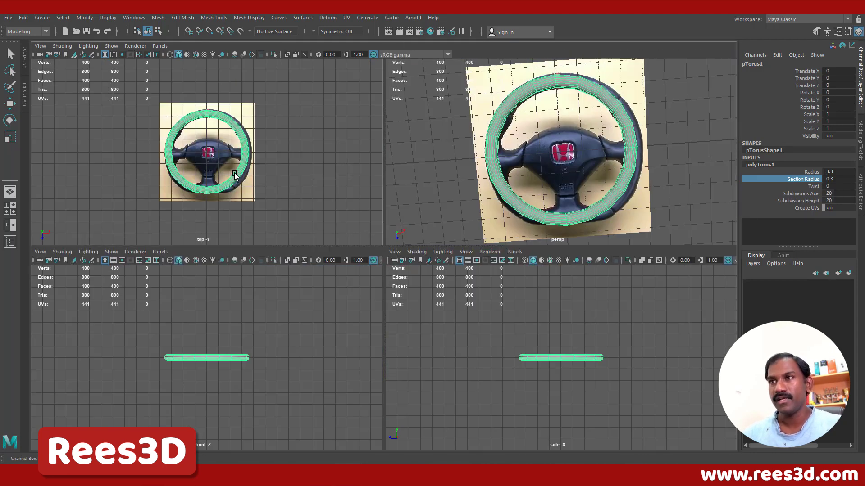
pyautogui.press('space')
pyautogui.keyDown('alt'); pyautogui.moveTo(405, 244); pyautogui.dragTo(497, 231, button='right'); pyautogui.keyUp('alt')
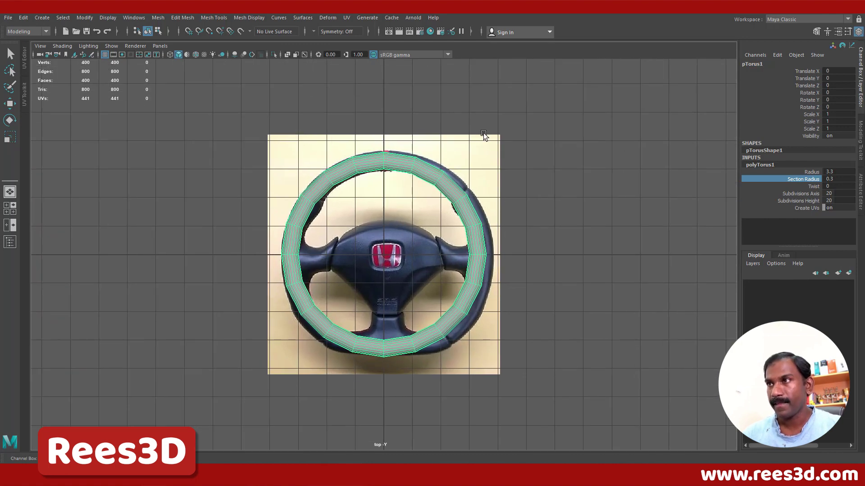
pyautogui.click(497, 187)
pyautogui.keyDown('alt'); pyautogui.moveTo(493, 223); pyautogui.dragTo(463, 194, button='middle'); pyautogui.keyUp('alt')
pyautogui.keyDown('alt'); pyautogui.moveTo(490, 229); pyautogui.dragTo(552, 228, button='right'); pyautogui.keyUp('alt')
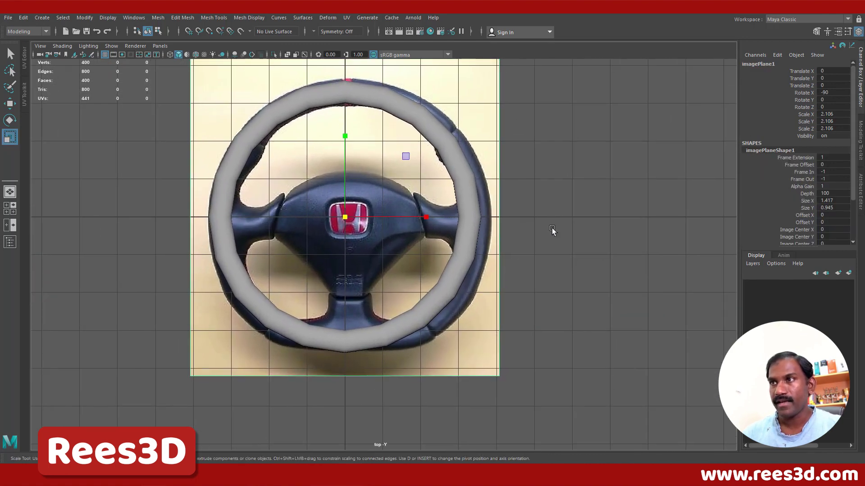
pyautogui.keyDown('alt'); pyautogui.moveTo(487, 215); pyautogui.dragTo(500, 220, button='middle'); pyautogui.keyUp('alt')
pyautogui.press('w')
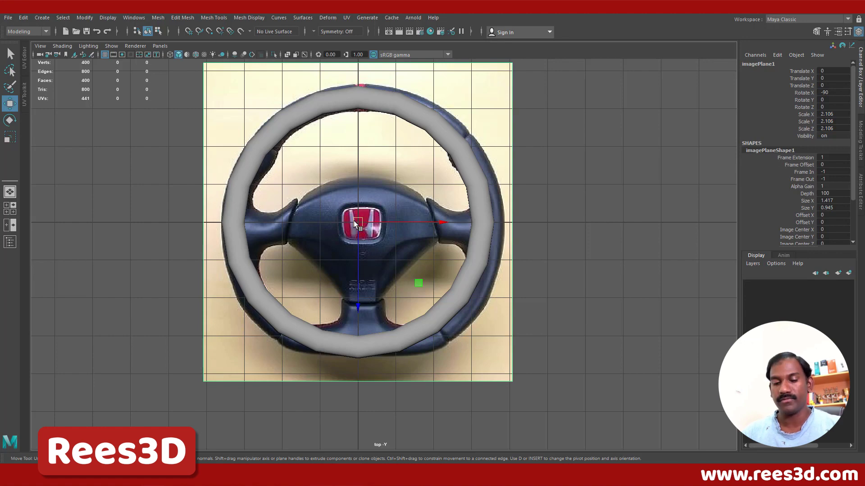
pyautogui.press('e')
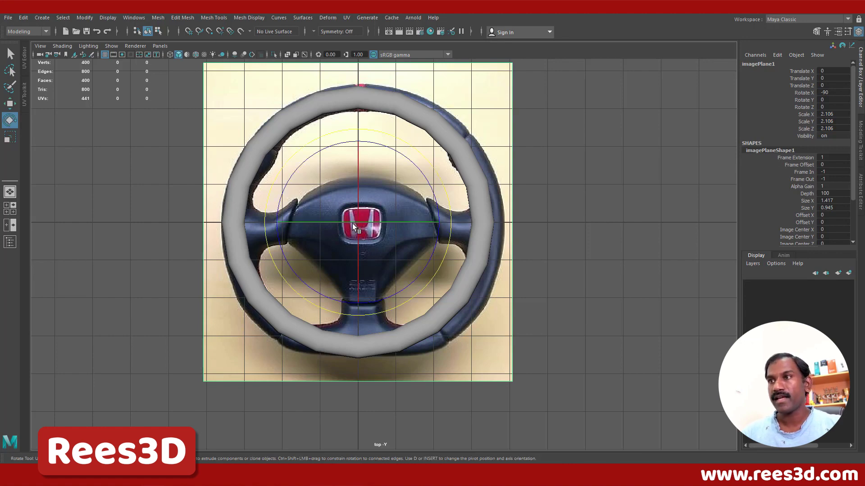
pyautogui.press('r')
pyautogui.press('w')
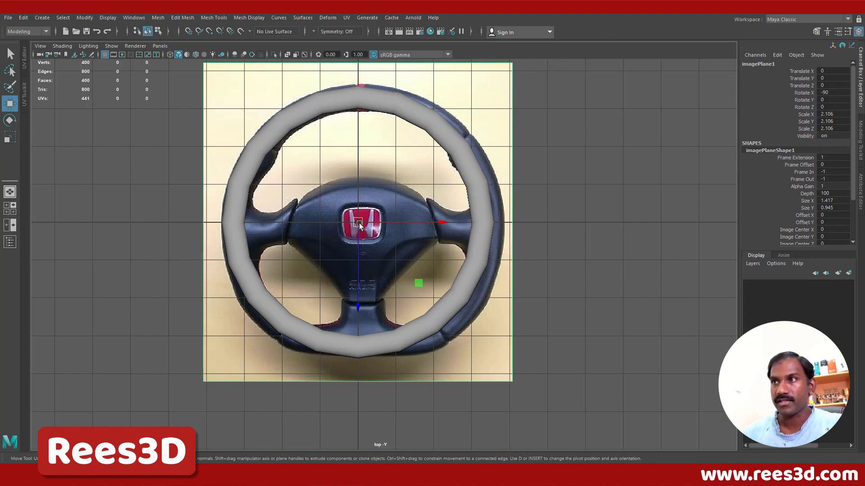
pyautogui.moveTo(359, 224); pyautogui.dragTo(351, 220)
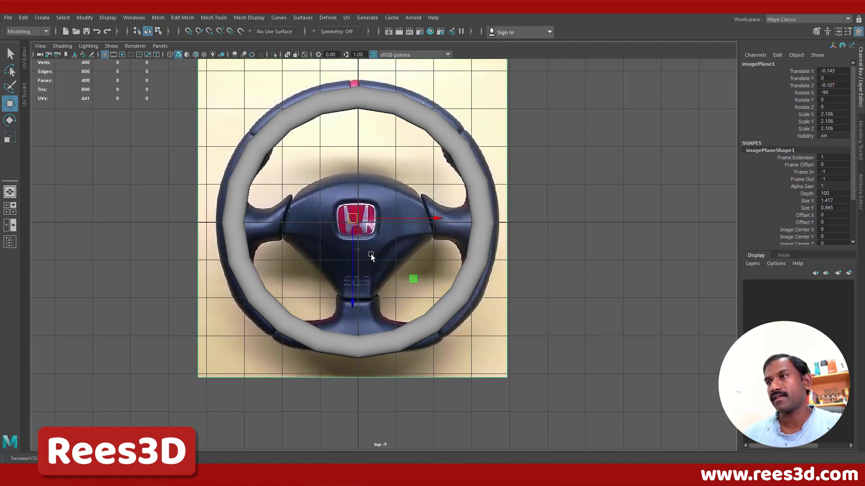
# Enlarge the torus radius to 3.5 so it matches the pictured rim.
pyautogui.click(470, 189)
pyautogui.click(789, 165)
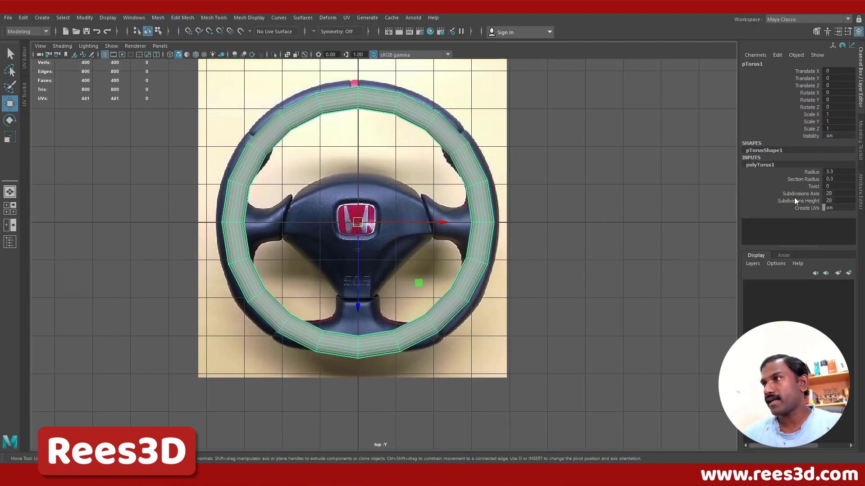
pyautogui.click(804, 172)
pyautogui.moveTo(548, 194); pyautogui.dragTo(545, 193, button='middle')
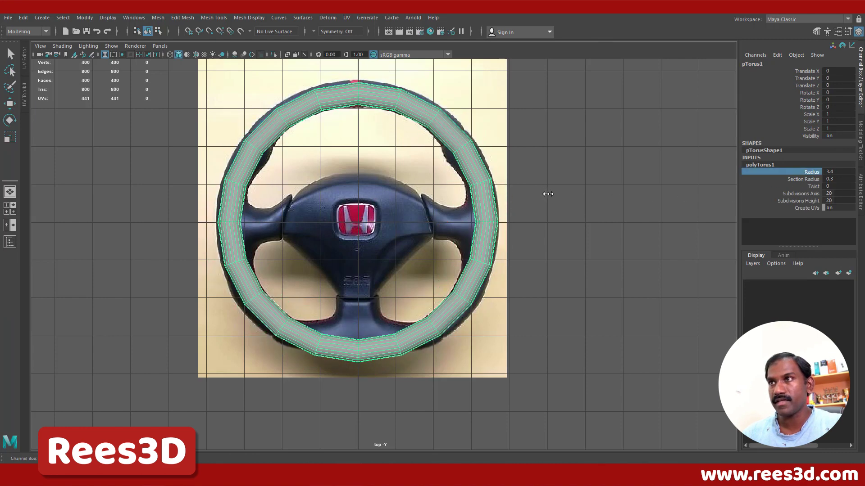
pyautogui.click(841, 172)
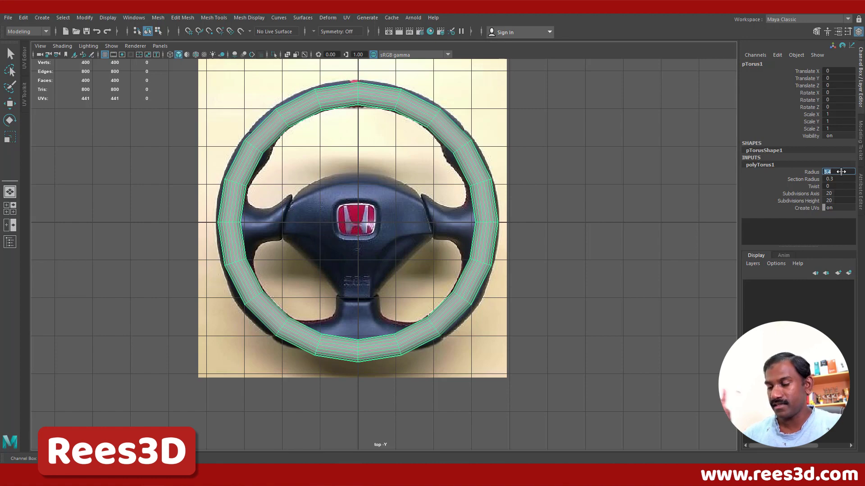
pyautogui.write('3')
pyautogui.press('Return')
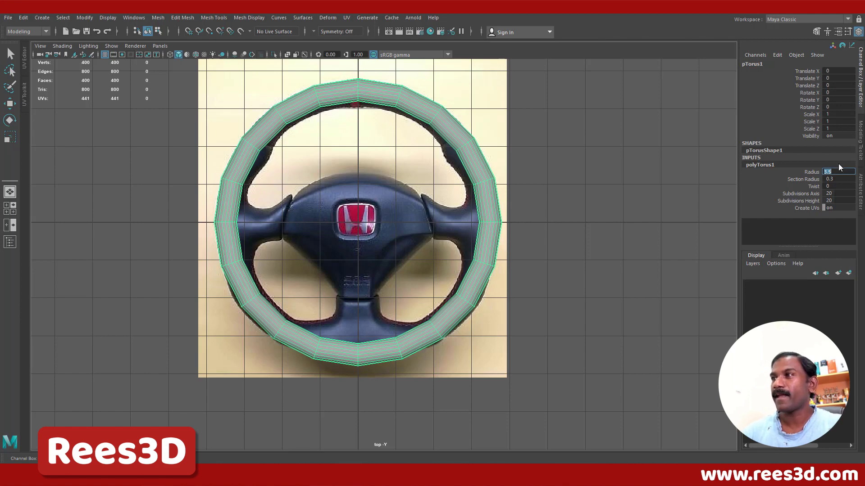
# Set the torus to 24 axis subdivisions and 8 height subdivisions.
pyautogui.click(809, 194)
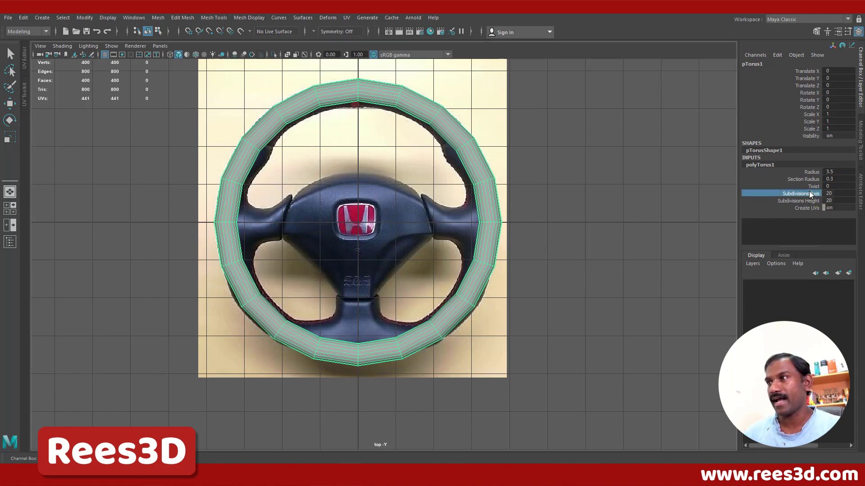
pyautogui.doubleClick(836, 194)
pyautogui.write('24')
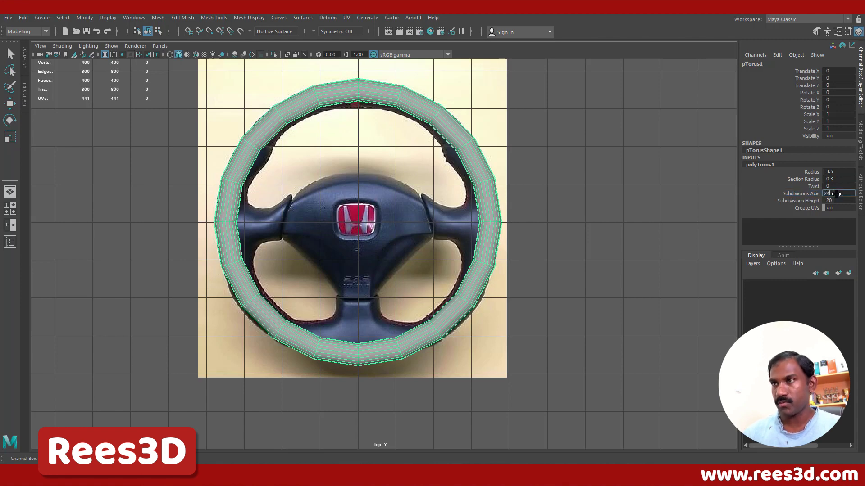
pyautogui.press('Return')
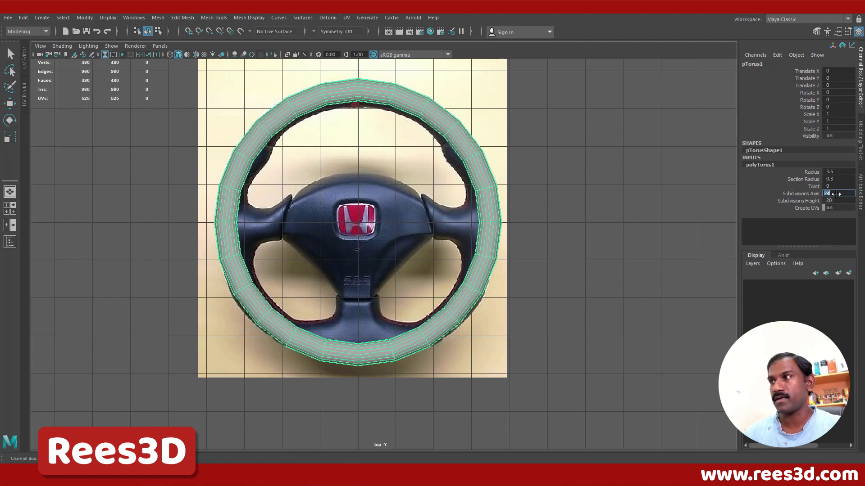
pyautogui.doubleClick(835, 200)
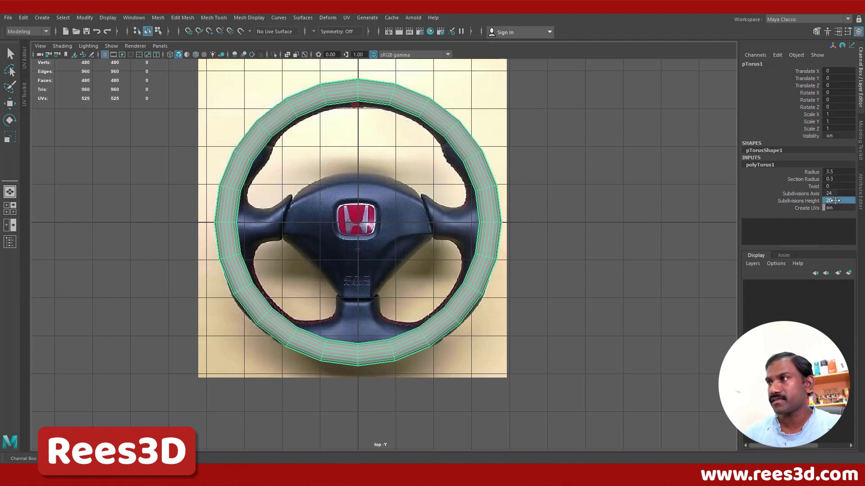
pyautogui.write('8')
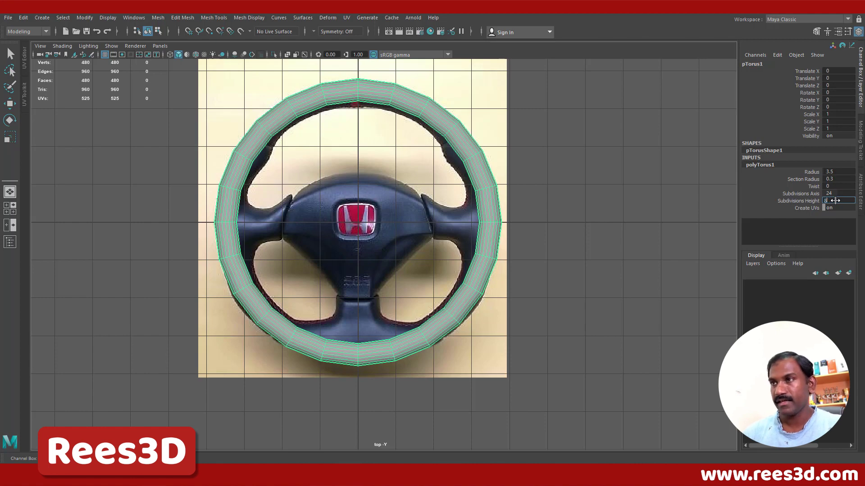
pyautogui.press('Return')
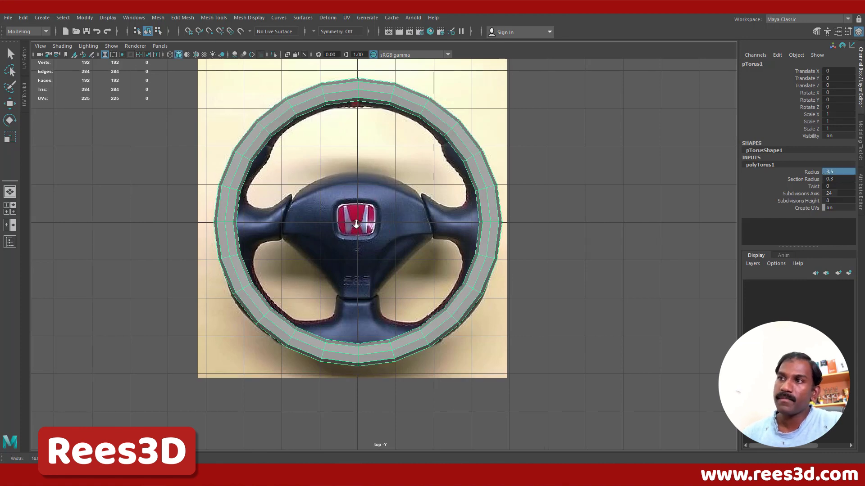
# Add a polygon cube at the wheel's hub and scale it uniformly to about 1.597.
pyautogui.scroll(5, 600, 232)
pyautogui.keyDown('alt'); pyautogui.moveTo(378, 206); pyautogui.dragTo(441, 224, button='middle'); pyautogui.keyUp('alt')
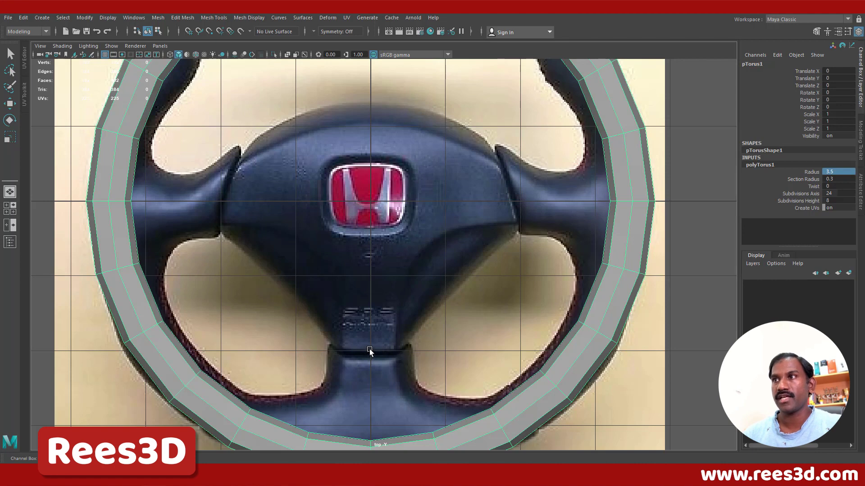
pyautogui.click(39, 18)
pyautogui.moveTo(63, 50)
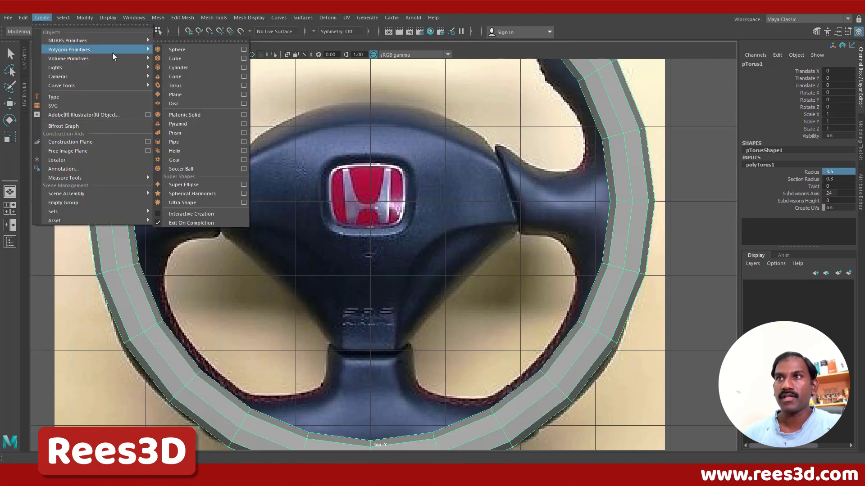
pyautogui.click(176, 59)
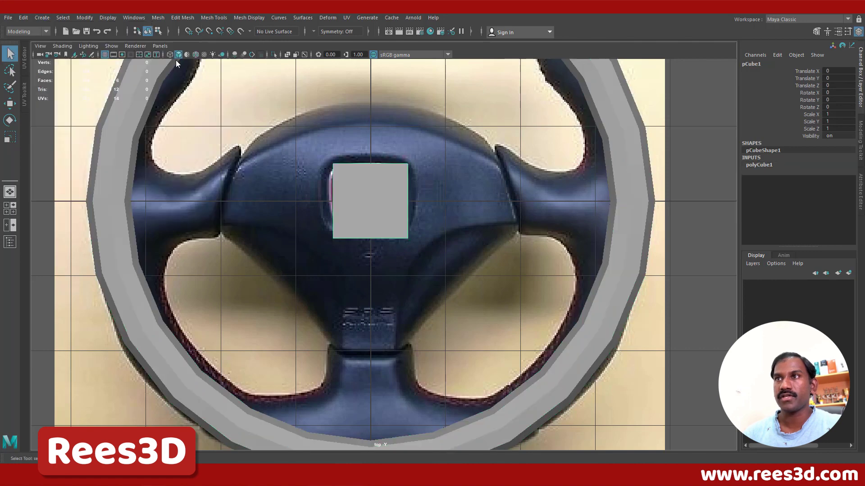
pyautogui.click(10, 137)
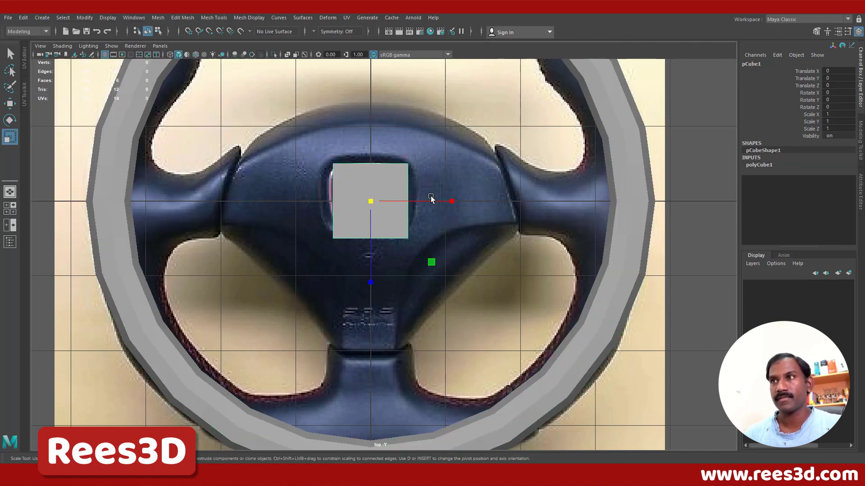
pyautogui.moveTo(371, 201); pyautogui.dragTo(411, 188)
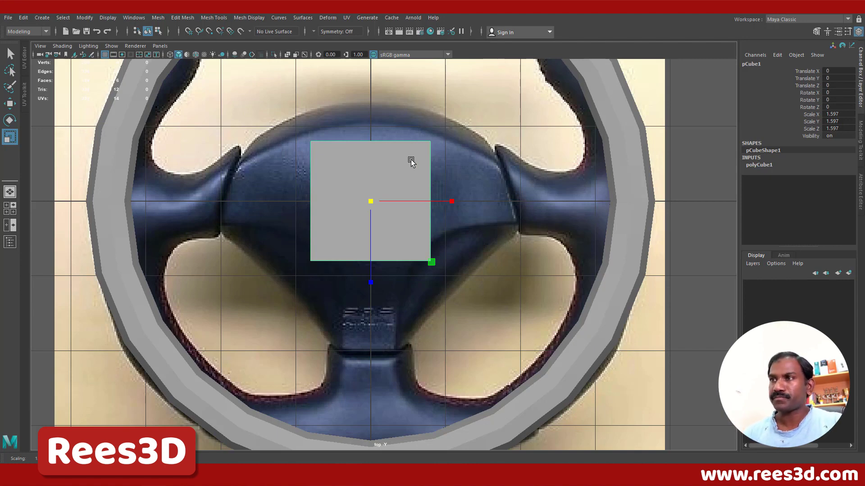
pyautogui.click(298, 131)
pyautogui.click(315, 236)
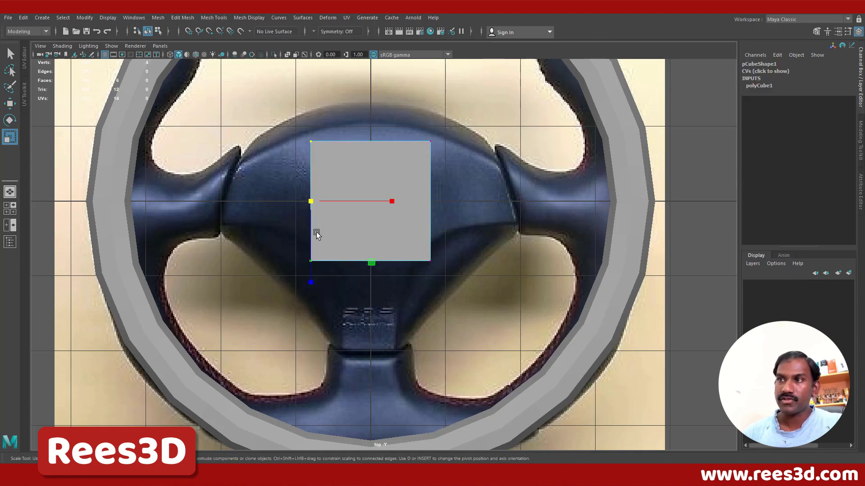
pyautogui.click(10, 103)
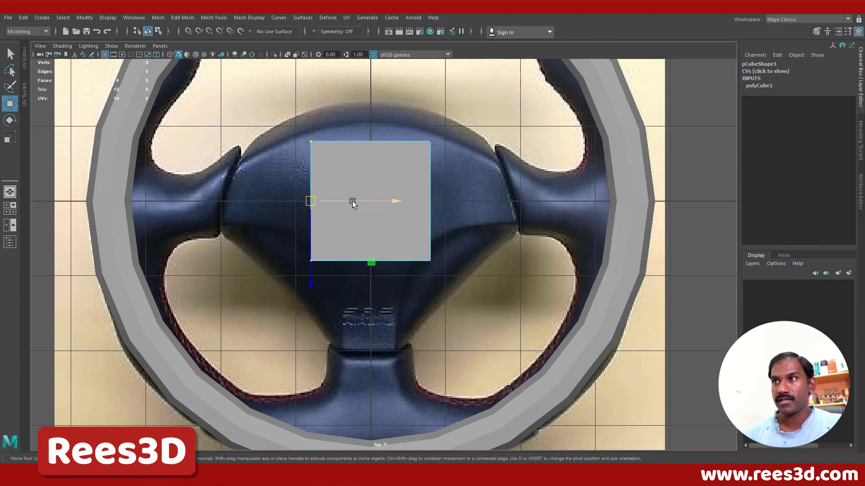
pyautogui.moveTo(353, 204); pyautogui.dragTo(407, 201)
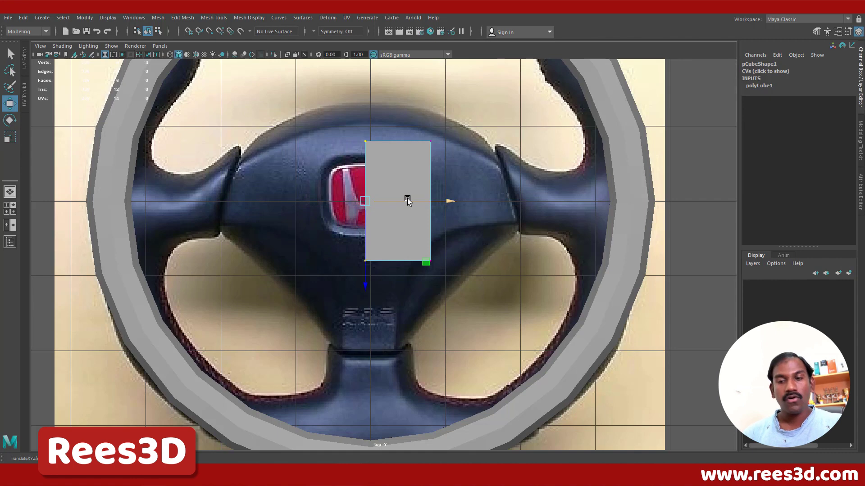
pyautogui.hotkey('ctrl', 'z')
# Select the cube's four edges running across its width and split them down the centreline with Connect Components.
pyautogui.moveTo(395, 173); pyautogui.dragTo(388, 228, button='right')
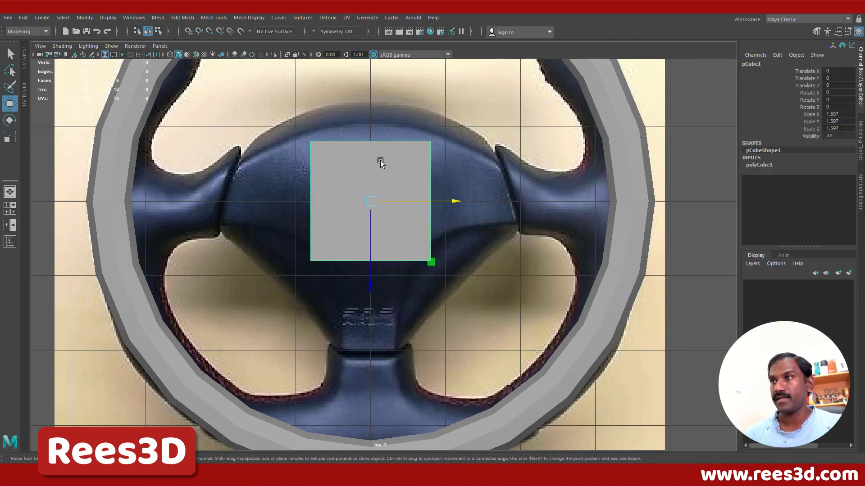
pyautogui.moveTo(380, 160); pyautogui.dragTo(380, 136, button='right')
pyautogui.moveTo(381, 138); pyautogui.dragTo(381, 283)
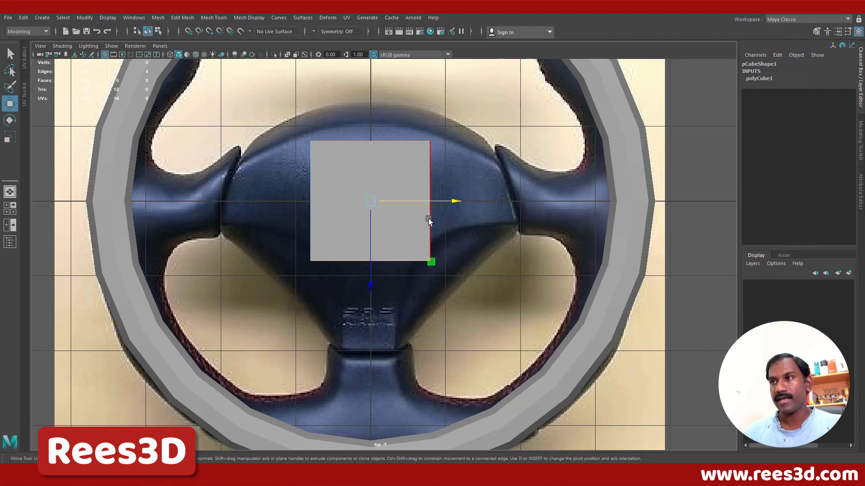
pyautogui.keyDown('shift'); pyautogui.rightClick(407, 182); pyautogui.keyUp('shift')
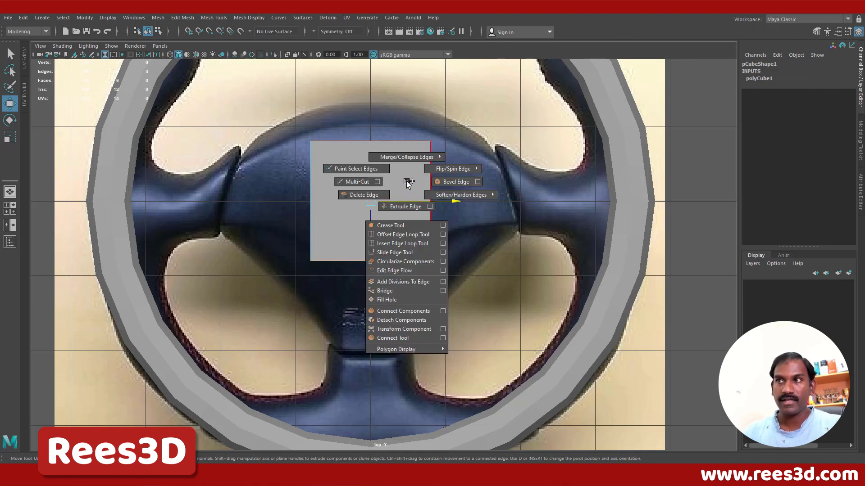
pyautogui.click(417, 309)
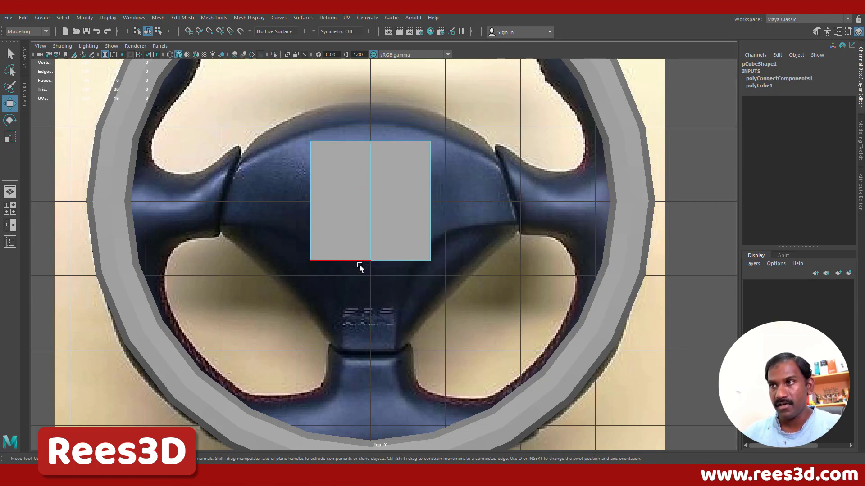
# In the perspective view, select the five faces of the cube's left half and delete them.
pyautogui.press('space')
pyautogui.press('space')
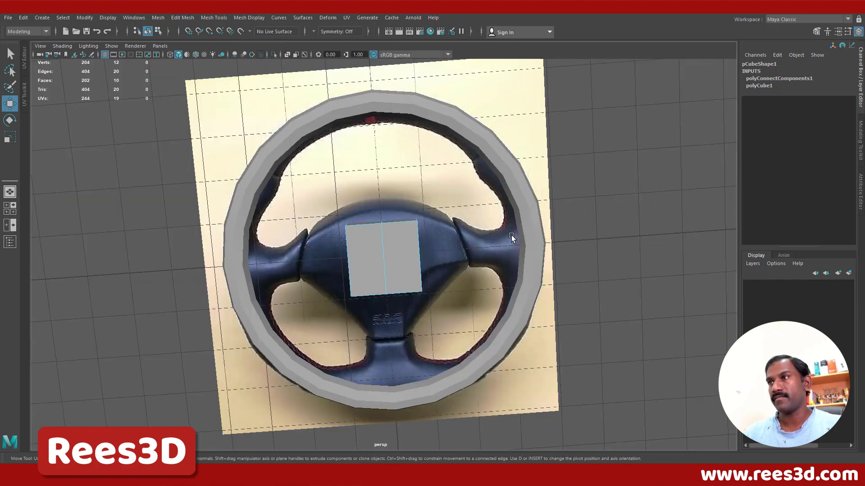
pyautogui.keyDown('alt'); pyautogui.moveTo(540, 138); pyautogui.dragTo(372, 196); pyautogui.keyUp('alt')
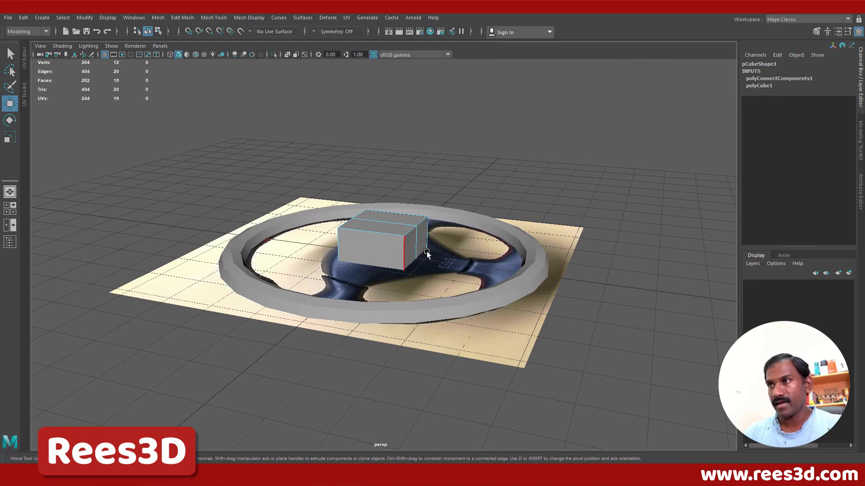
pyautogui.keyDown('alt'); pyautogui.moveTo(427, 253); pyautogui.dragTo(364, 277); pyautogui.keyUp('alt')
pyautogui.moveTo(381, 230); pyautogui.dragTo(381, 253, button='right')
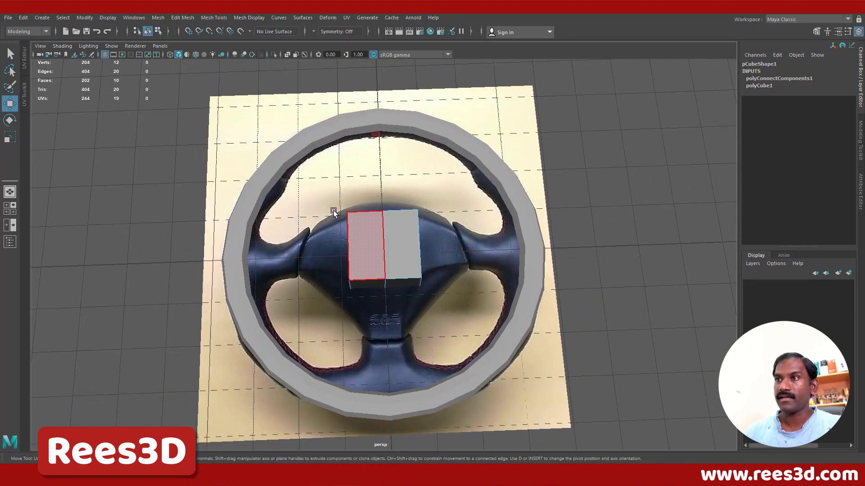
pyautogui.moveTo(333, 211); pyautogui.dragTo(363, 326)
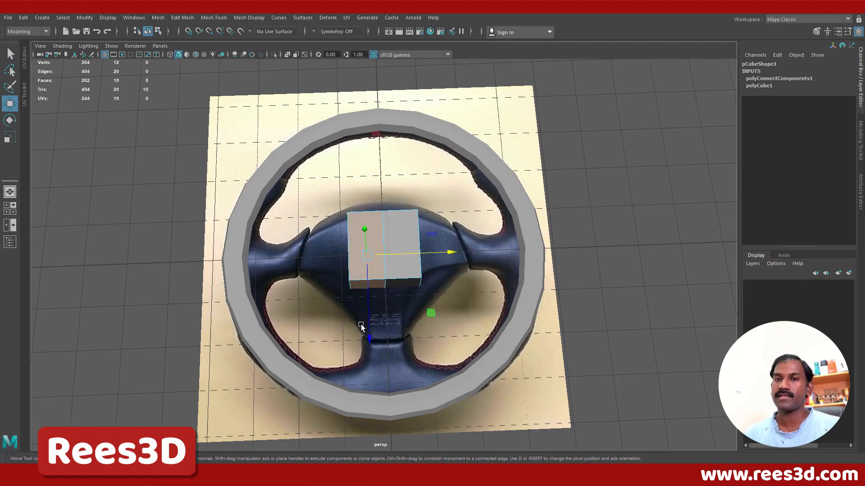
pyautogui.press('Delete')
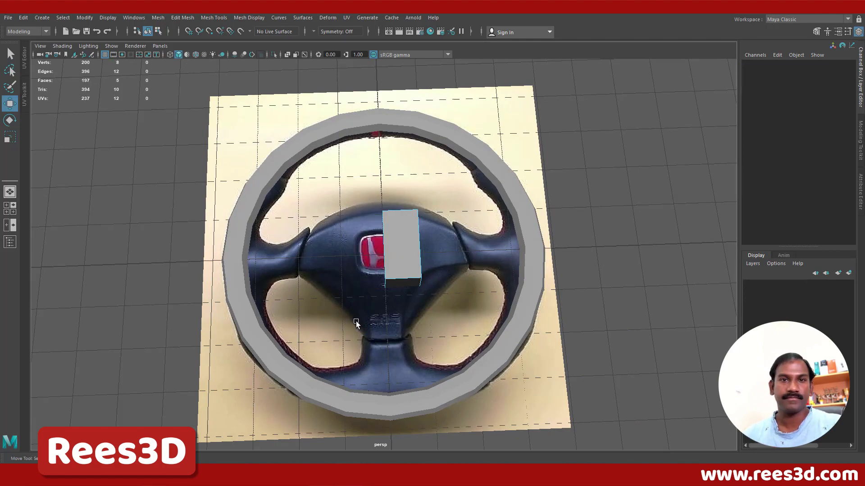
# Flatten the remaining half cube by scaling it to about 0.463 in Y.
pyautogui.keyDown('alt'); pyautogui.moveTo(406, 228); pyautogui.dragTo(507, 209); pyautogui.keyUp('alt')
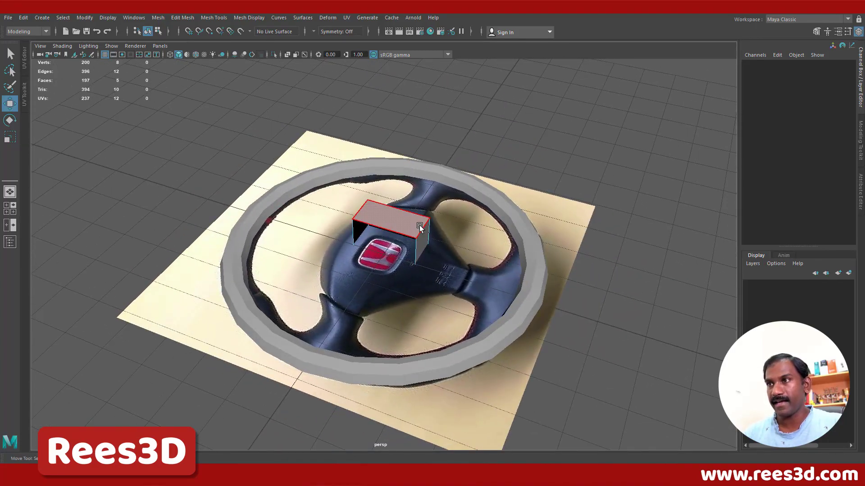
pyautogui.moveTo(419, 226); pyautogui.dragTo(407, 282, button='right')
pyautogui.keyDown('alt'); pyautogui.moveTo(418, 276); pyautogui.dragTo(493, 273, button='right'); pyautogui.keyUp('alt')
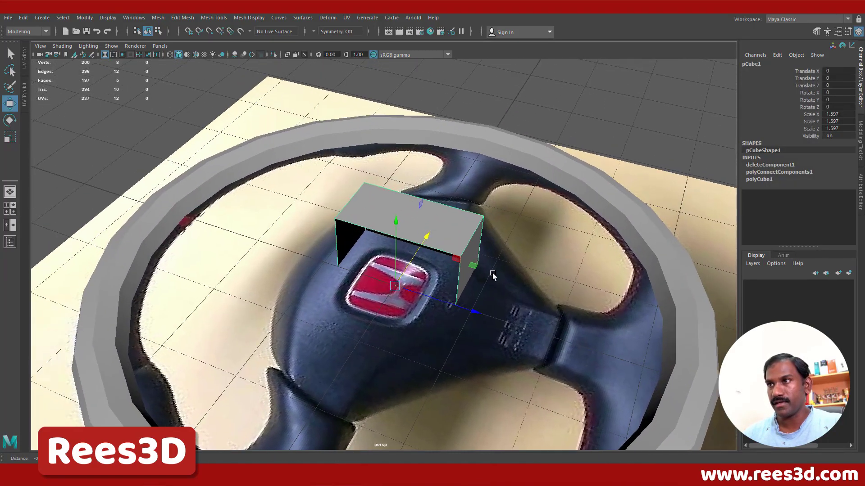
pyautogui.keyDown('alt'); pyautogui.moveTo(493, 273); pyautogui.dragTo(492, 244); pyautogui.keyUp('alt')
pyautogui.press('r')
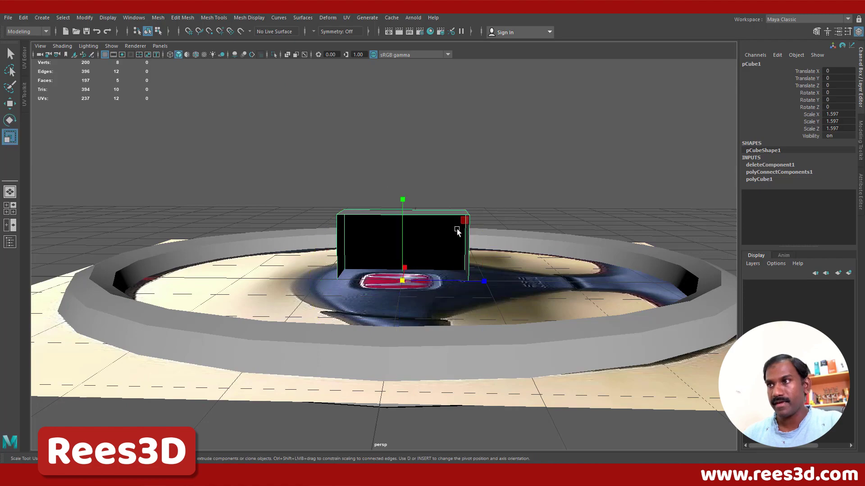
pyautogui.moveTo(401, 199); pyautogui.dragTo(402, 256)
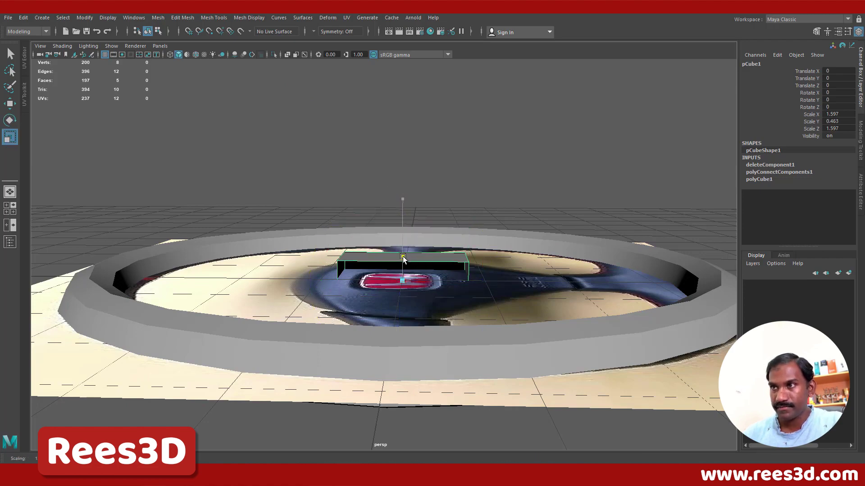
pyautogui.press('e')
# Raise the torus and the half cube together to about 0.923 in Y, above the image plane.
pyautogui.keyDown('alt'); pyautogui.moveTo(477, 305); pyautogui.dragTo(420, 325); pyautogui.keyUp('alt')
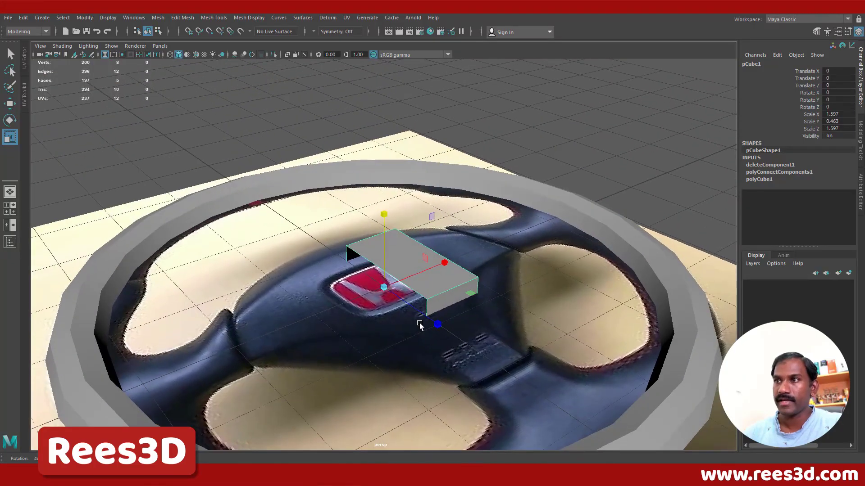
pyautogui.click(9, 101)
pyautogui.click(529, 189)
pyautogui.keyDown('alt'); pyautogui.moveTo(588, 276); pyautogui.dragTo(482, 252); pyautogui.keyUp('alt')
pyautogui.moveTo(391, 195); pyautogui.dragTo(352, 221)
pyautogui.keyDown('alt'); pyautogui.moveTo(352, 221); pyautogui.dragTo(488, 219, button='right'); pyautogui.keyUp('alt')
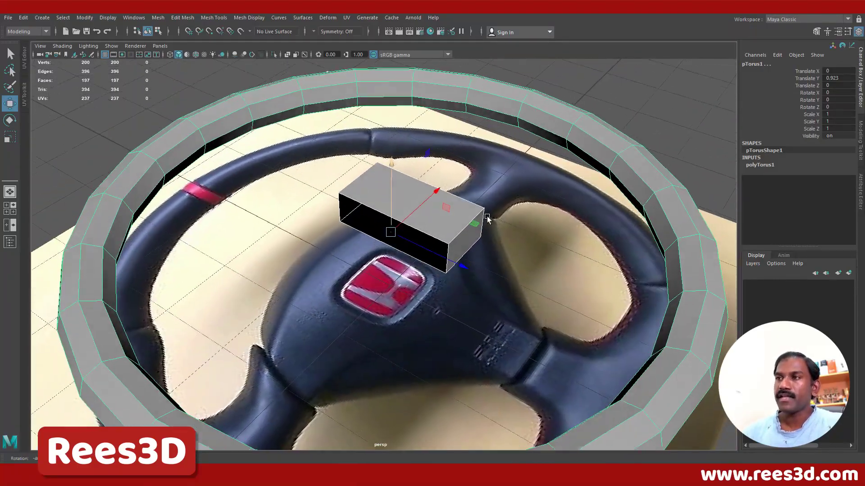
pyautogui.keyDown('alt'); pyautogui.moveTo(487, 219); pyautogui.dragTo(432, 272); pyautogui.keyUp('alt')
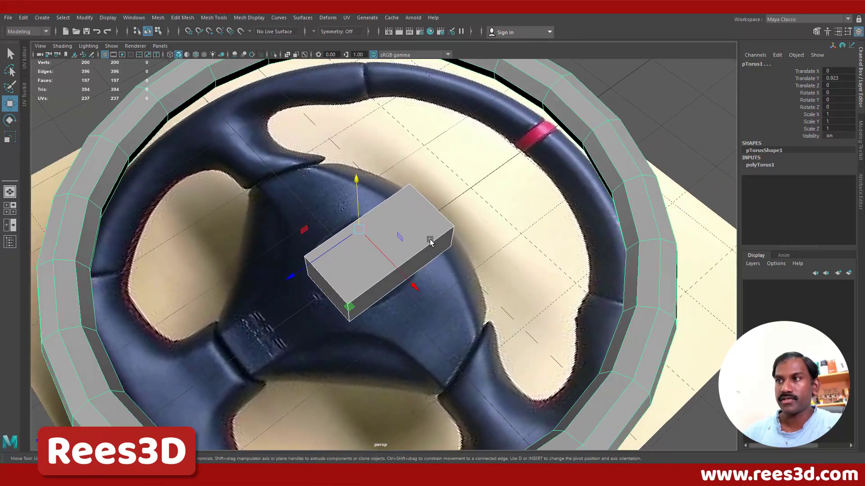
# Extrude the half cube's outer side face and its end face towards the lower spoke with a Local Translate Z of 0.76.
pyautogui.moveTo(430, 242); pyautogui.dragTo(431, 253, button='right')
pyautogui.click(422, 262)
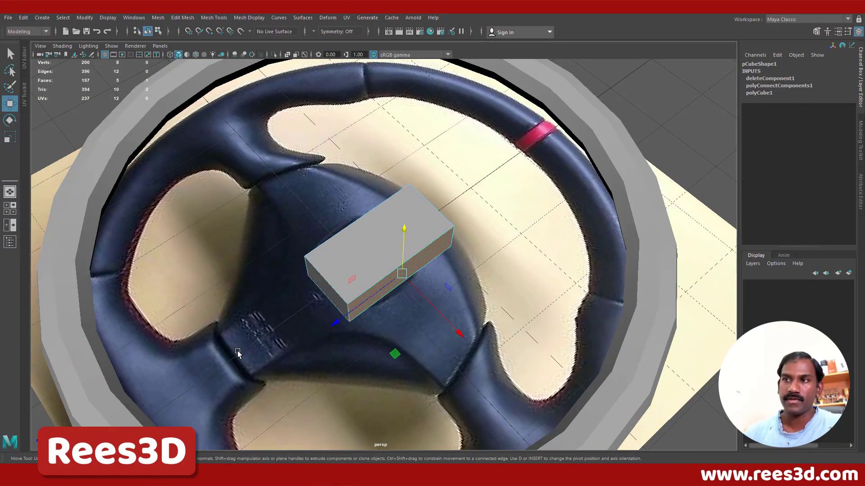
pyautogui.keyDown('alt'); pyautogui.moveTo(373, 327); pyautogui.dragTo(385, 305); pyautogui.keyUp('alt')
pyautogui.keyDown('shift'); pyautogui.click(317, 243); pyautogui.keyUp('shift')
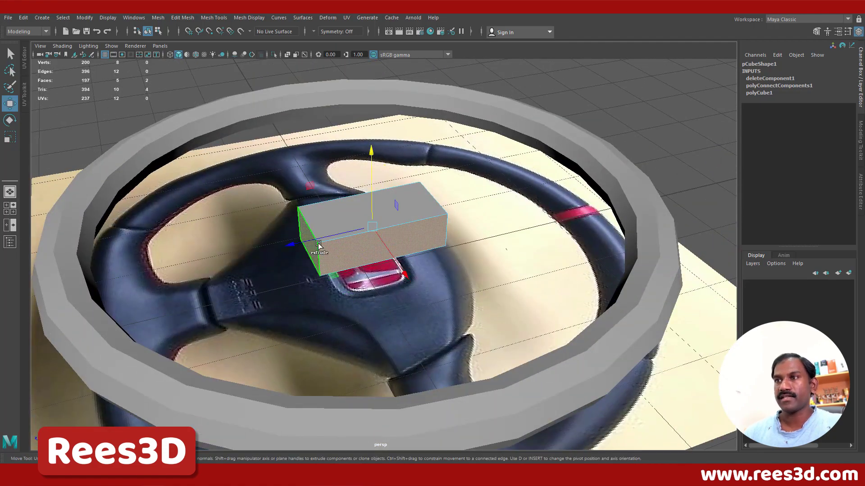
pyautogui.keyDown('alt'); pyautogui.moveTo(415, 261); pyautogui.dragTo(525, 270); pyautogui.keyUp('alt')
pyautogui.keyDown('shift'); pyautogui.moveTo(446, 202); pyautogui.dragTo(455, 226, button='right'); pyautogui.keyUp('shift')
pyautogui.keyDown('alt'); pyautogui.moveTo(455, 234); pyautogui.dragTo(472, 269); pyautogui.keyUp('alt')
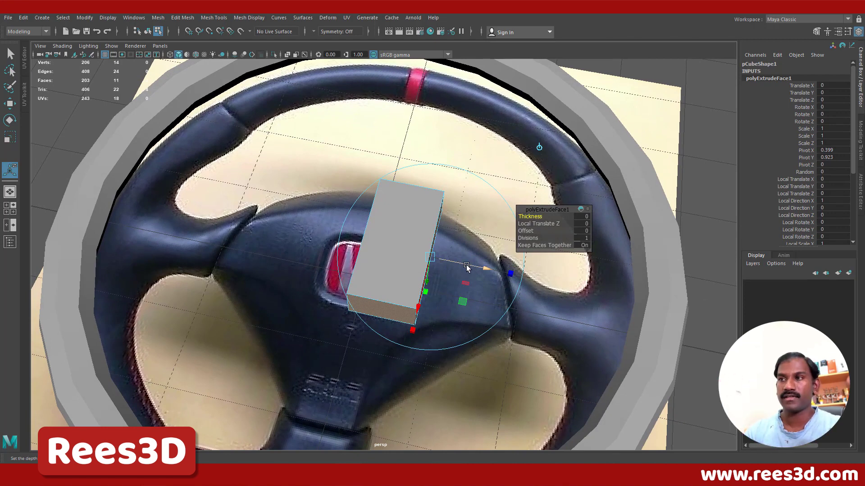
pyautogui.moveTo(466, 266); pyautogui.dragTo(331, 315)
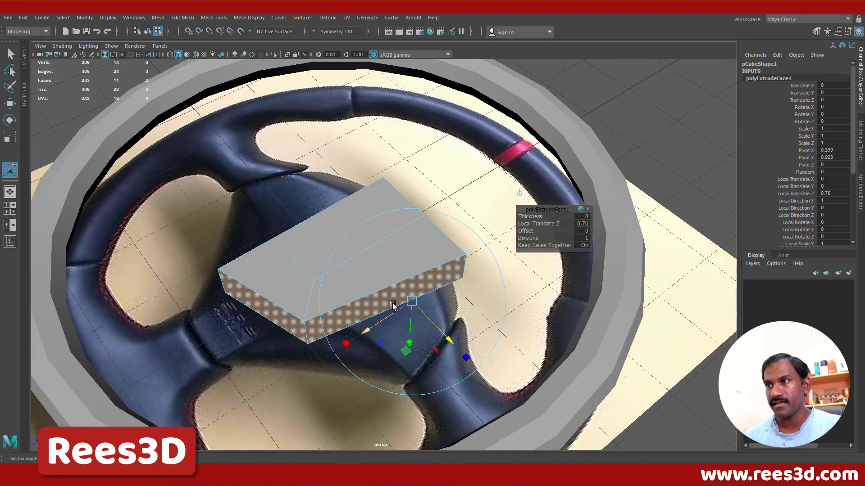
# Turn off Keep Faces Together for the extrusion so the side and end faces extend as separate blocks.
pyautogui.keyDown('alt'); pyautogui.moveTo(405, 338); pyautogui.dragTo(421, 345); pyautogui.keyUp('alt')
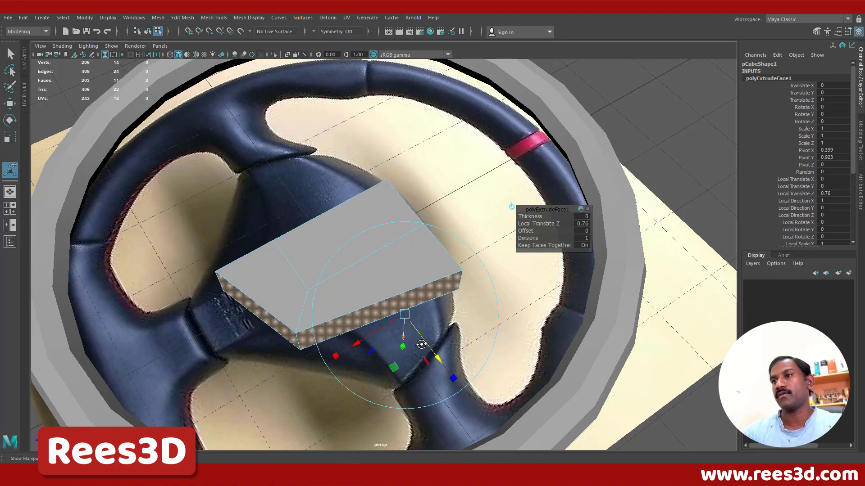
pyautogui.keyDown('alt'); pyautogui.moveTo(436, 317); pyautogui.dragTo(458, 302); pyautogui.keyUp('alt')
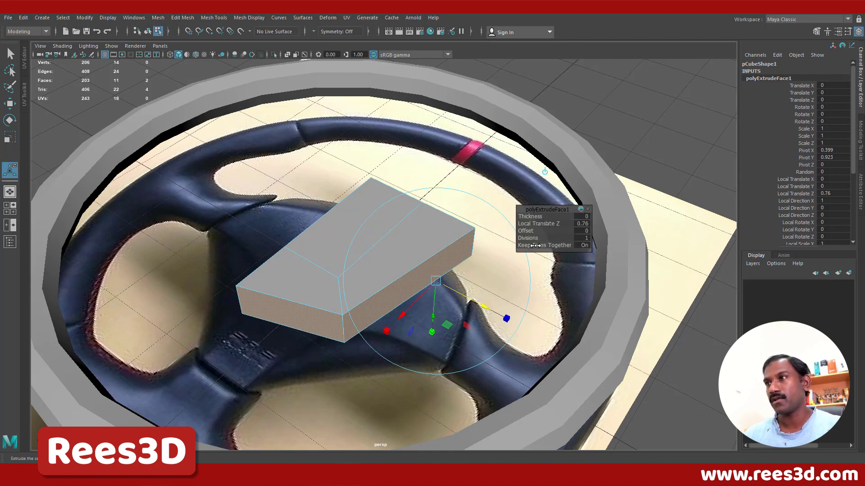
pyautogui.click(163, 18)
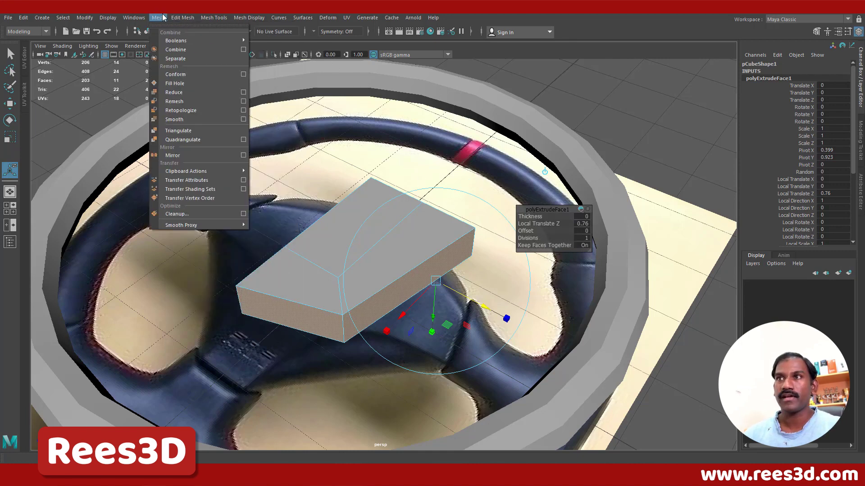
pyautogui.click(221, 18)
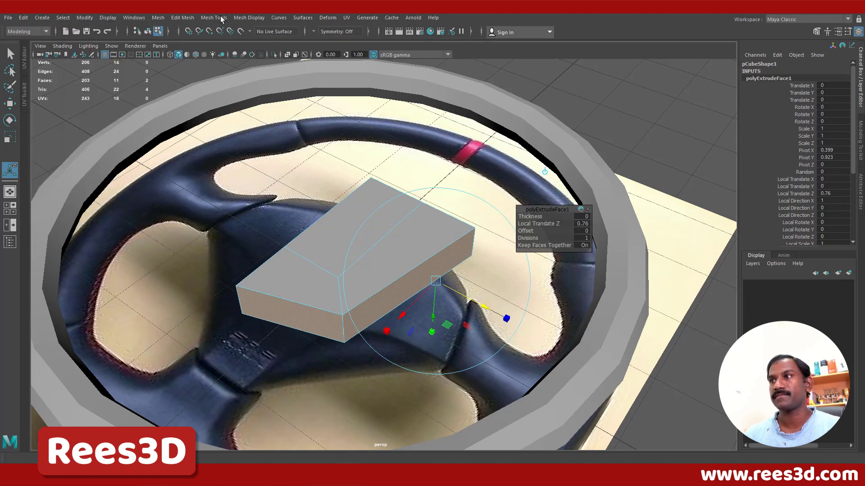
pyautogui.click(584, 246)
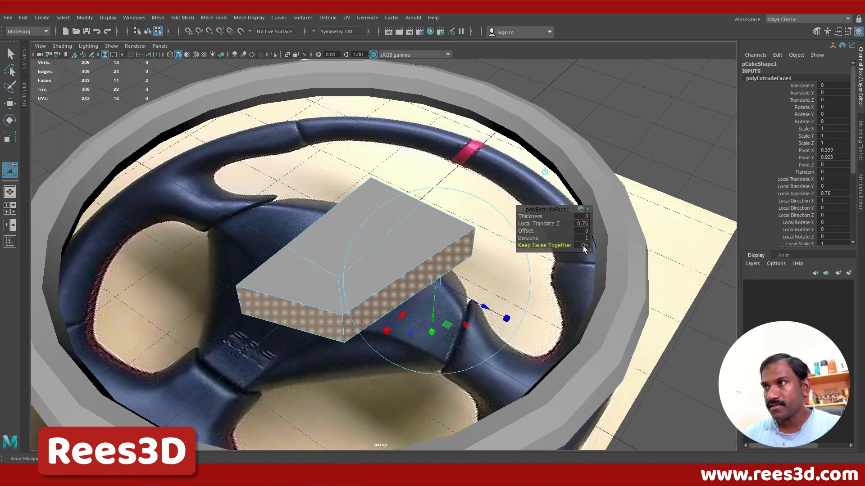
pyautogui.keyDown('alt'); pyautogui.moveTo(383, 307); pyautogui.dragTo(398, 313); pyautogui.keyUp('alt')
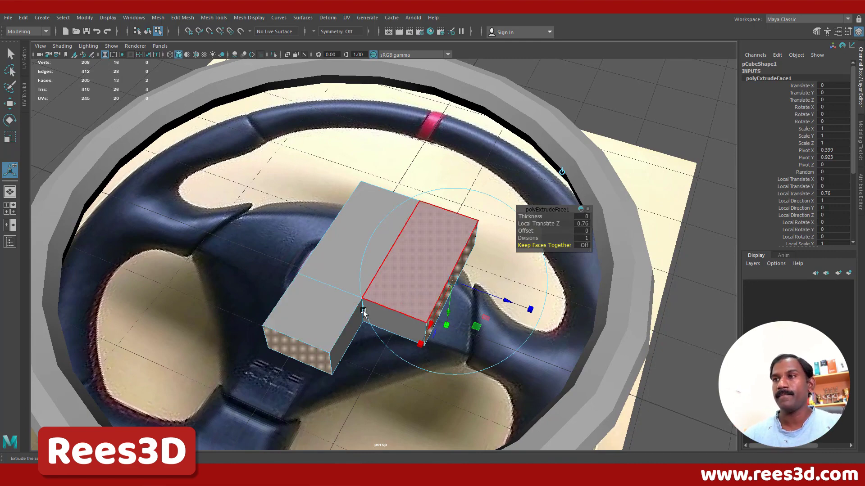
pyautogui.keyDown('alt'); pyautogui.moveTo(375, 230); pyautogui.dragTo(407, 282); pyautogui.keyUp('alt')
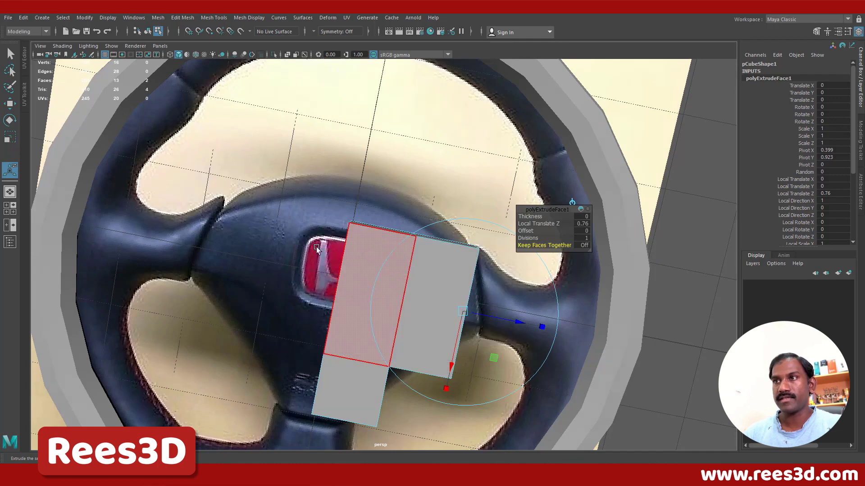
# Switch to the top view in wireframe and select the half cube's upper centre-line vertices for moving.
pyautogui.press('space')
pyautogui.press('space')
pyautogui.keyDown('alt'); pyautogui.moveTo(405, 202); pyautogui.dragTo(424, 203, button='right'); pyautogui.keyUp('alt')
pyautogui.keyDown('alt'); pyautogui.moveTo(432, 198); pyautogui.dragTo(415, 204, button='middle'); pyautogui.keyUp('alt')
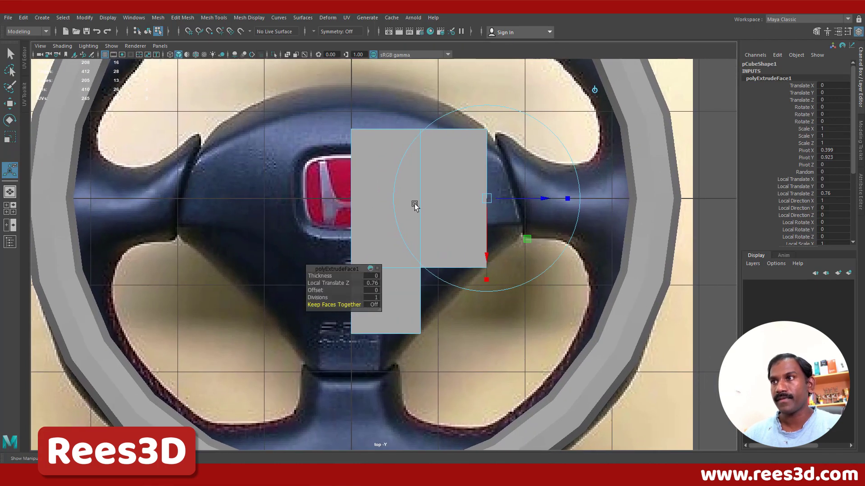
pyautogui.keyDown('alt'); pyautogui.moveTo(445, 204); pyautogui.dragTo(427, 204, button='right'); pyautogui.keyUp('alt')
pyautogui.press('4')
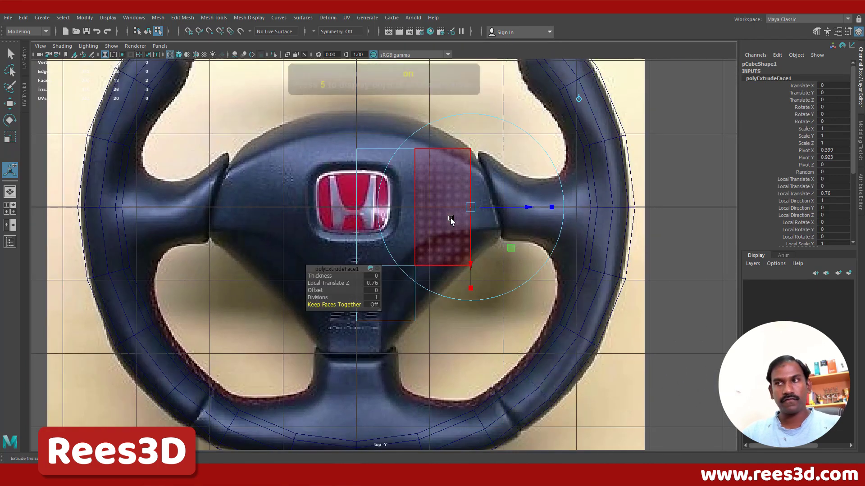
pyautogui.scroll(2, 436, 237)
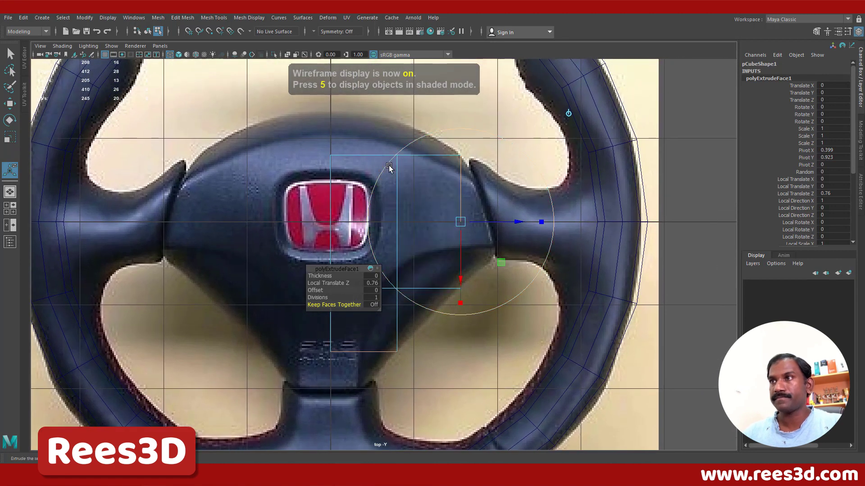
pyautogui.rightClick(353, 153)
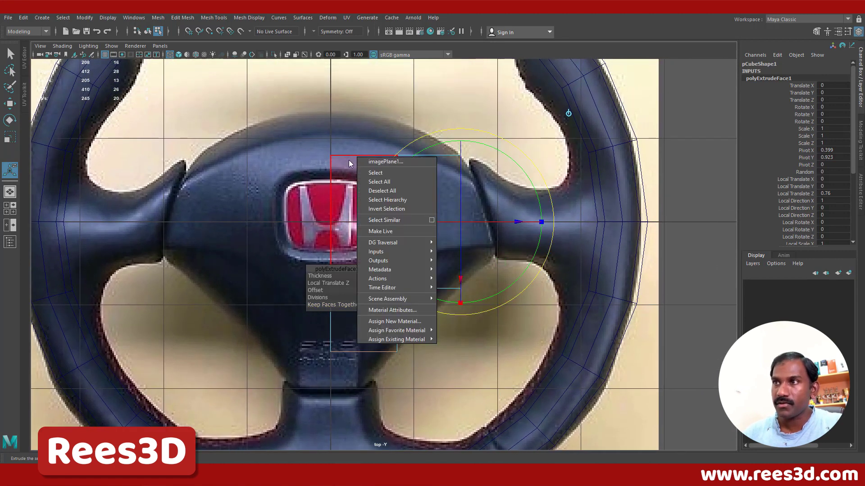
pyautogui.rightClick(345, 155)
pyautogui.click(309, 154)
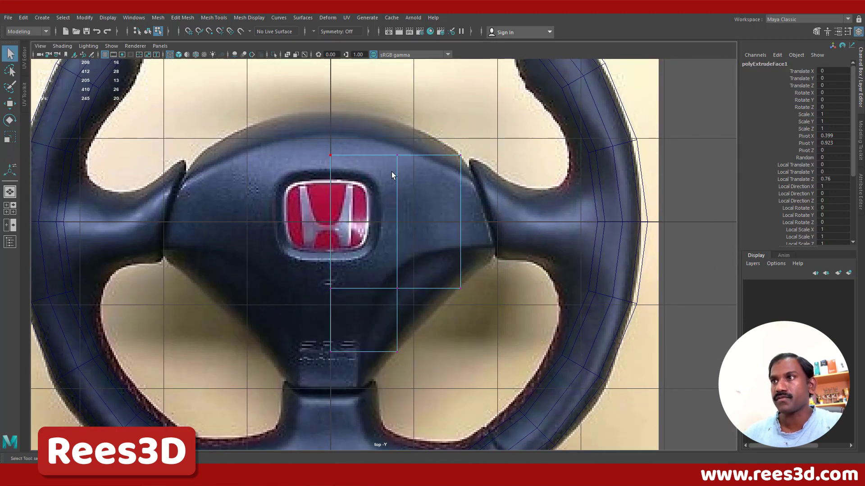
pyautogui.keyDown('alt'); pyautogui.moveTo(391, 171); pyautogui.dragTo(283, 114, button='middle'); pyautogui.keyUp('alt')
pyautogui.click(315, 135)
pyautogui.press('w')
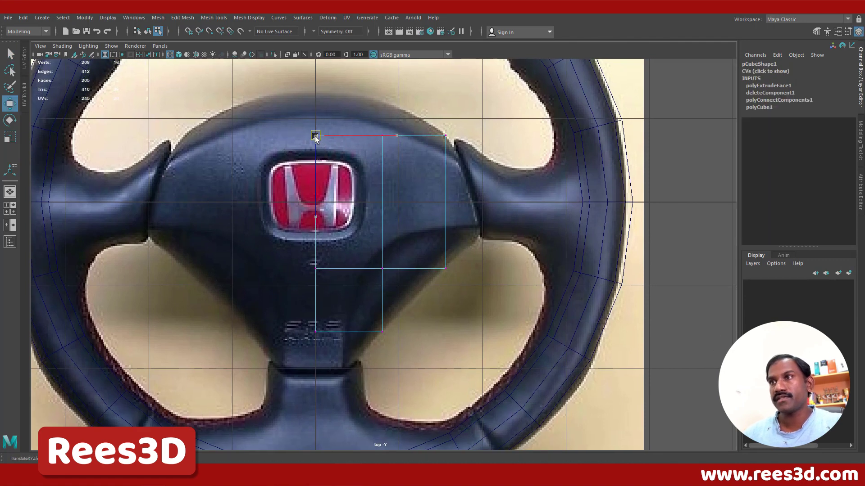
pyautogui.moveTo(315, 135)
pyautogui.mouseDown()
pyautogui.moveTo(316, 116)
pyautogui.moveTo(316, 143)
pyautogui.moveTo(334, 144)
pyautogui.moveTo(308, 144)
pyautogui.moveTo(315, 135)
pyautogui.mouseUp()
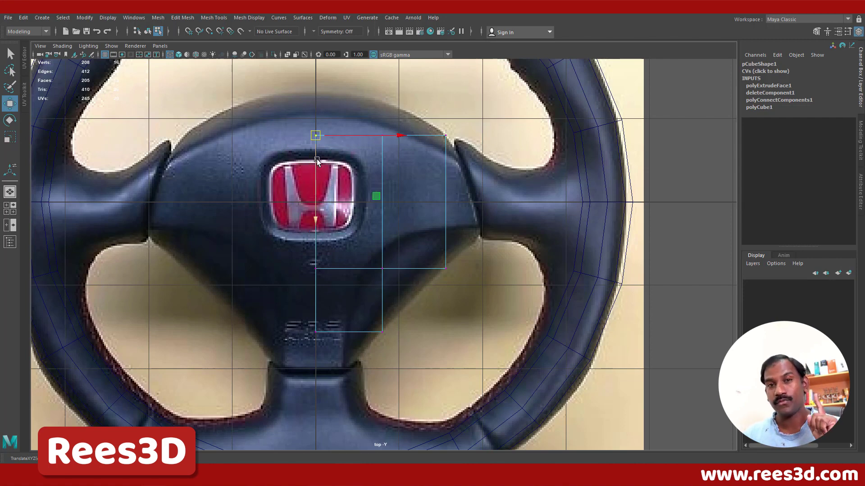
pyautogui.moveTo(318, 137)
pyautogui.mouseDown()
pyautogui.moveTo(266, 124)
pyautogui.moveTo(380, 120)
pyautogui.moveTo(315, 127)
pyautogui.mouseUp()
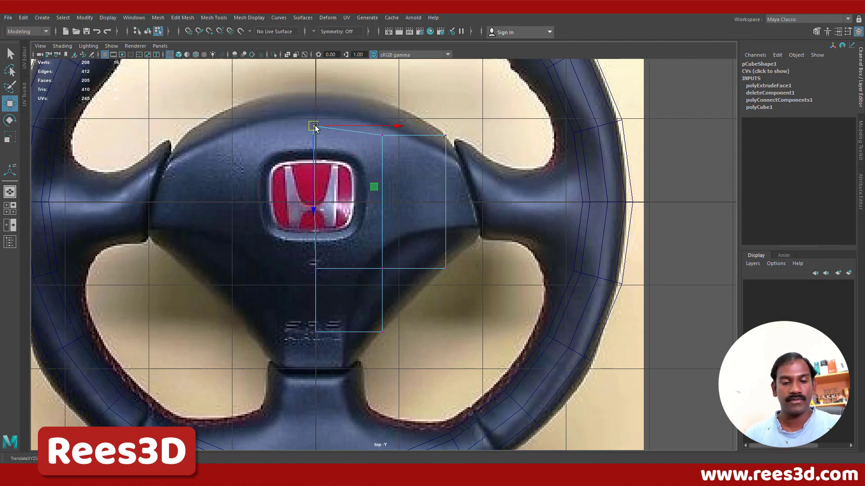
pyautogui.hotkey('ctrl', 'z')
# Move the three vertex pairs along the hub block's upper edge onto the upper edge of the raised centre pad in the image.
pyautogui.moveTo(315, 159); pyautogui.dragTo(312, 139)
pyautogui.moveTo(393, 152); pyautogui.dragTo(369, 131)
pyautogui.moveTo(379, 155); pyautogui.dragTo(380, 148)
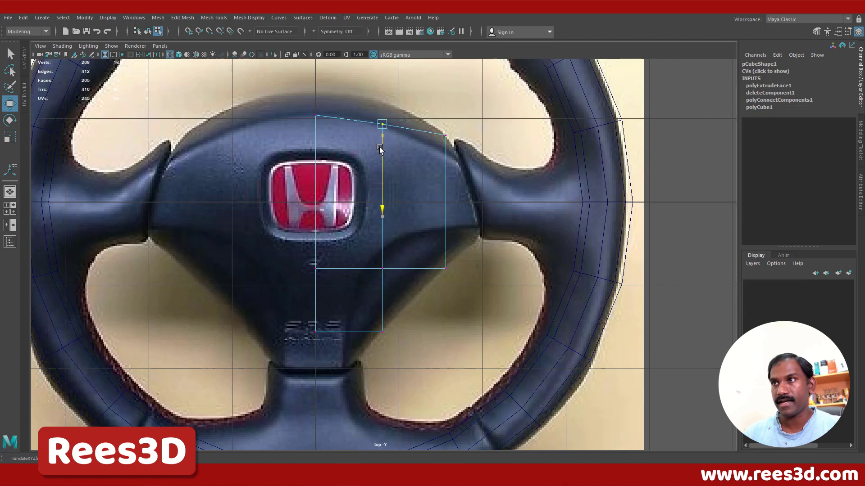
pyautogui.click(446, 136)
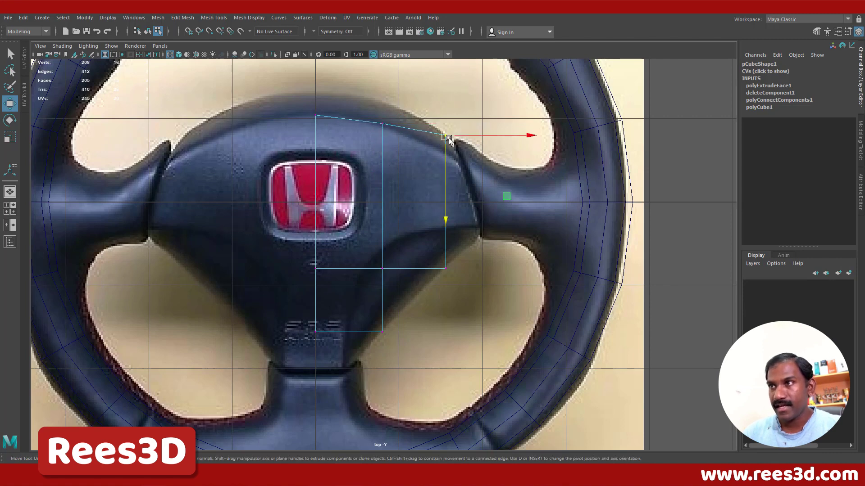
pyautogui.moveTo(448, 136); pyautogui.dragTo(457, 160)
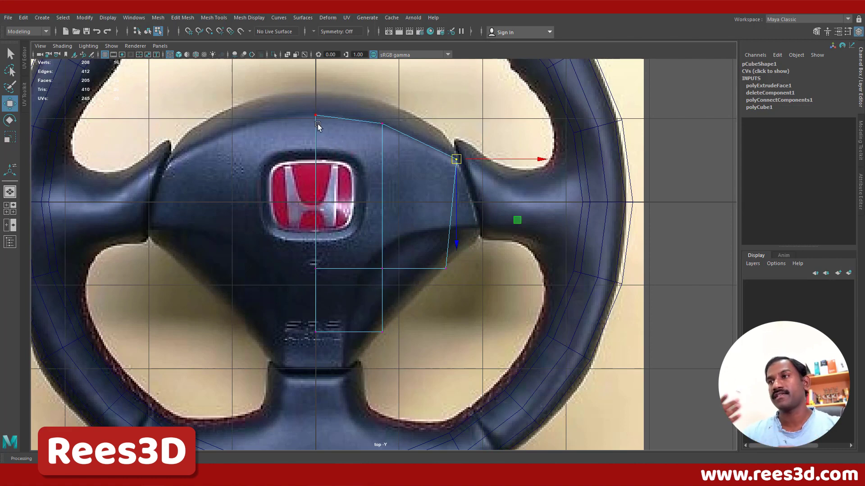
# Fit the block's outer lower corner, inner corner and bottom-end vertex pairs to the pad's side tip, crease and lower spoke edge.
pyautogui.click(445, 269)
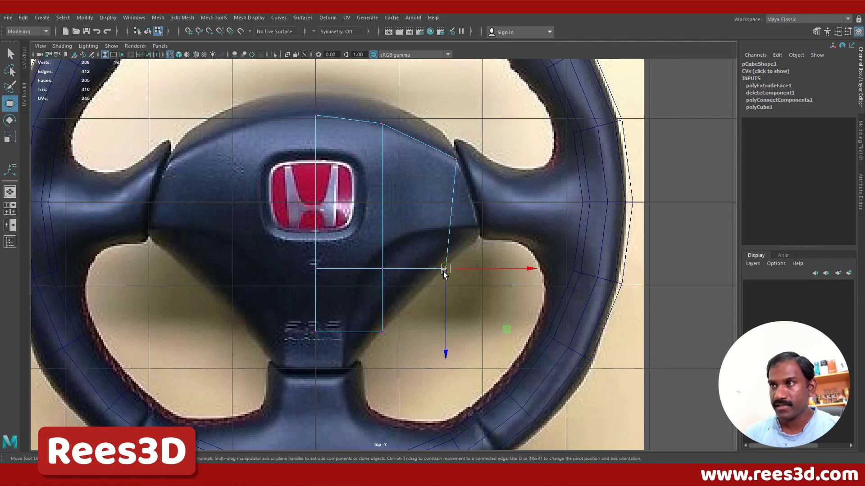
pyautogui.moveTo(446, 271); pyautogui.dragTo(476, 232)
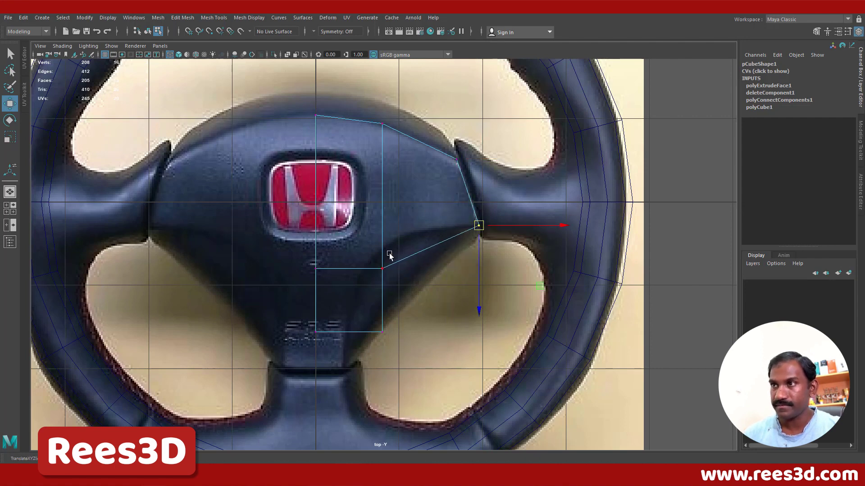
pyautogui.click(382, 268)
pyautogui.moveTo(383, 270); pyautogui.dragTo(376, 253)
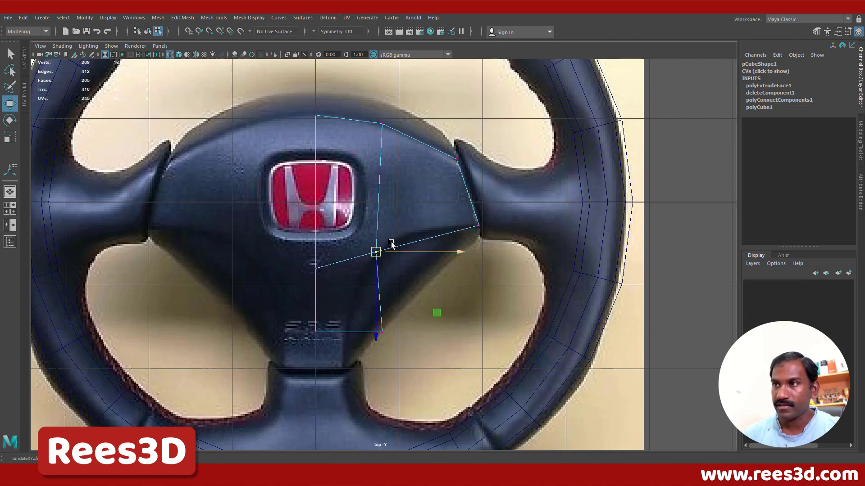
pyautogui.click(382, 333)
pyautogui.moveTo(382, 333); pyautogui.dragTo(316, 388)
pyautogui.click(316, 332)
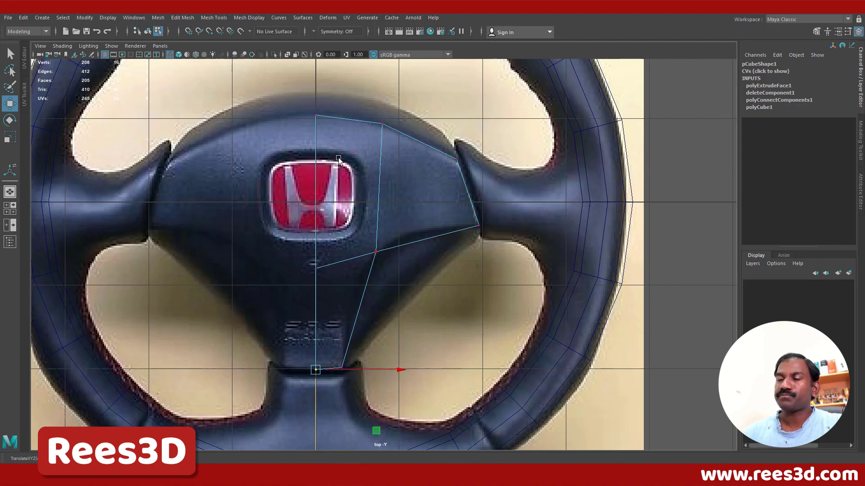
# In the four-view layout, move the underside vertex at the hub's upper centre out to the pad's outermost upper edge.
pyautogui.press('space')
pyautogui.moveTo(561, 160)
pyautogui.keyDown('alt'); pyautogui.mouseDown()
pyautogui.moveTo(554, 176)
pyautogui.moveTo(554, 150)
pyautogui.mouseUp(); pyautogui.keyUp('alt')
pyautogui.moveTo(564, 151); pyautogui.dragTo(524, 150, button='right')
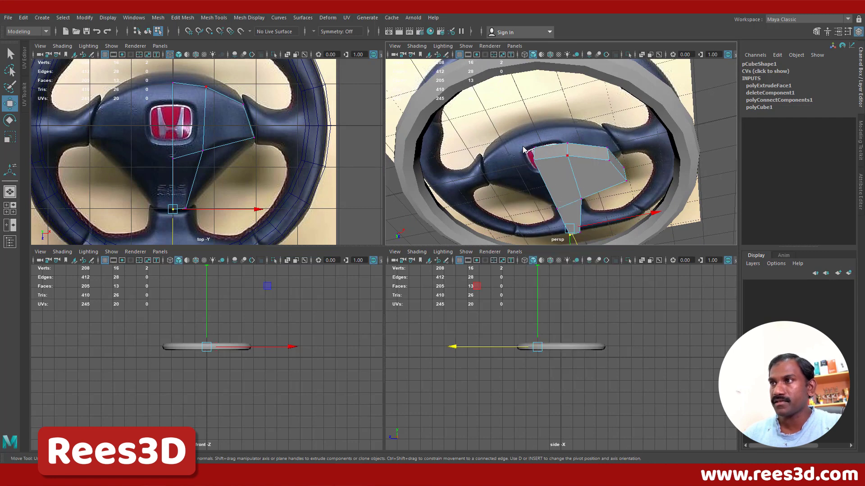
pyautogui.click(535, 151)
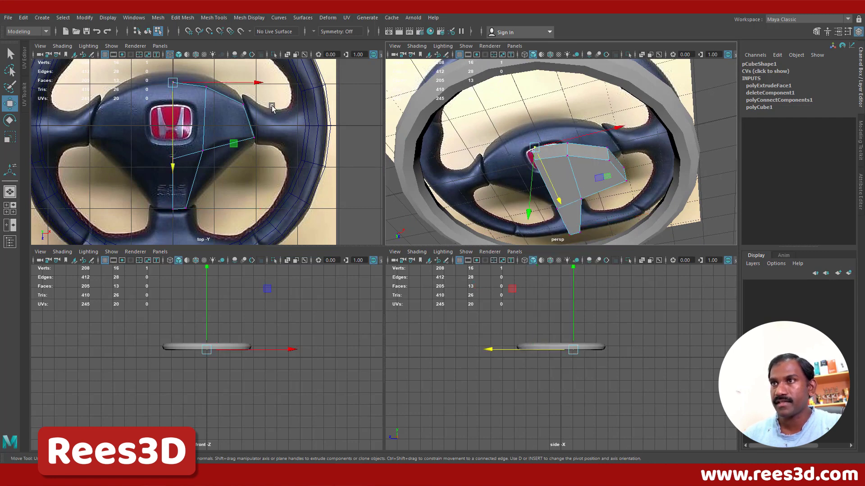
pyautogui.keyDown('alt'); pyautogui.moveTo(370, 126); pyautogui.dragTo(386, 150, button='middle'); pyautogui.keyUp('alt')
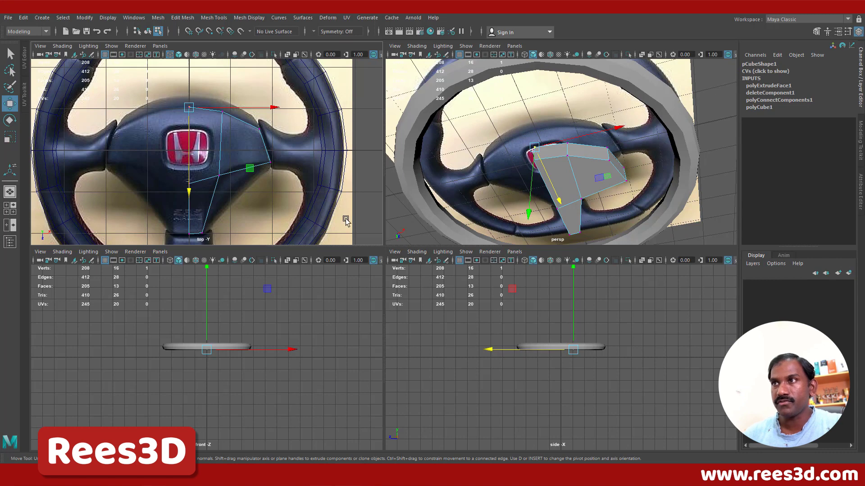
pyautogui.scroll(1, 249, 134)
pyautogui.scroll(2, 249, 134)
pyautogui.keyDown('alt'); pyautogui.moveTo(209, 108); pyautogui.dragTo(229, 164, button='middle'); pyautogui.keyUp('alt')
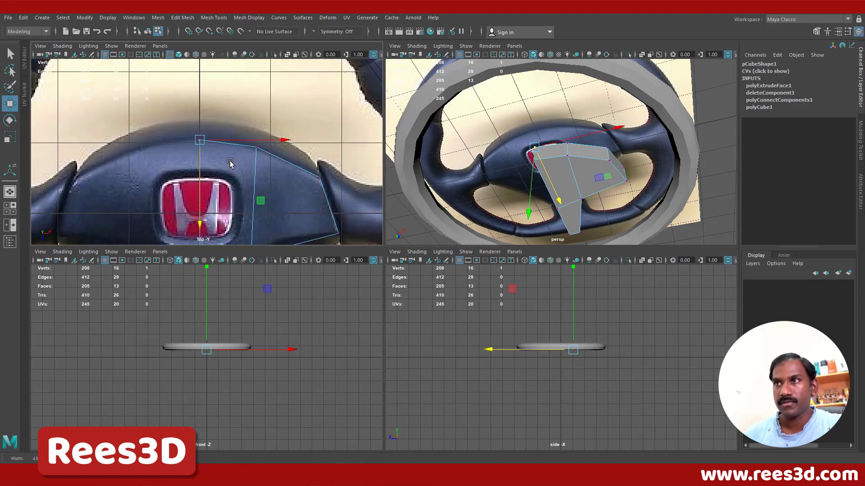
pyautogui.scroll(2, 263, 154)
pyautogui.moveTo(197, 172); pyautogui.dragTo(197, 150)
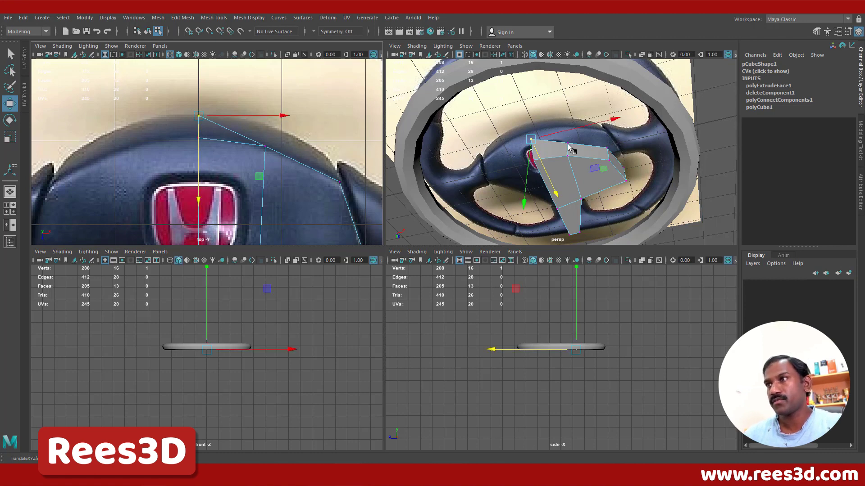
# Move the middle and outer underside vertices of the hub's upper edge out to the pad's outer contour.
pyautogui.click(568, 144)
pyautogui.moveTo(267, 194); pyautogui.dragTo(269, 170)
pyautogui.moveTo(330, 123); pyautogui.dragTo(339, 131)
pyautogui.moveTo(273, 161); pyautogui.dragTo(275, 166)
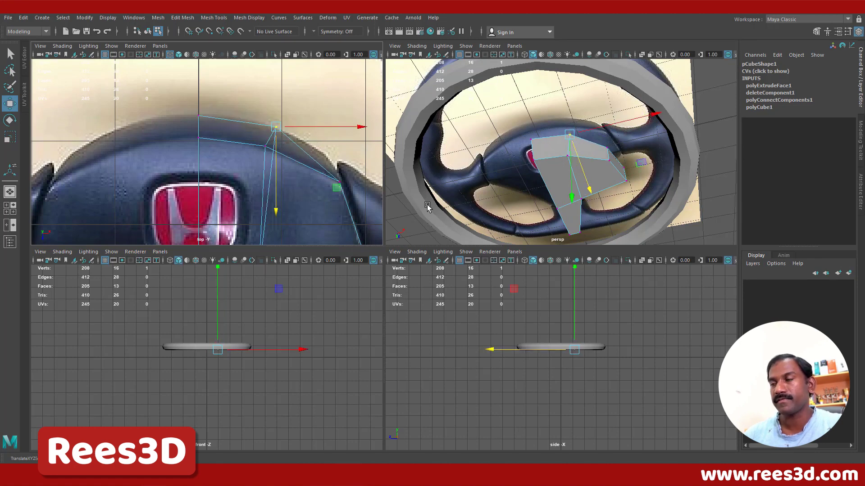
pyautogui.click(606, 148)
pyautogui.moveTo(339, 220); pyautogui.dragTo(328, 193)
pyautogui.moveTo(339, 162); pyautogui.dragTo(331, 160)
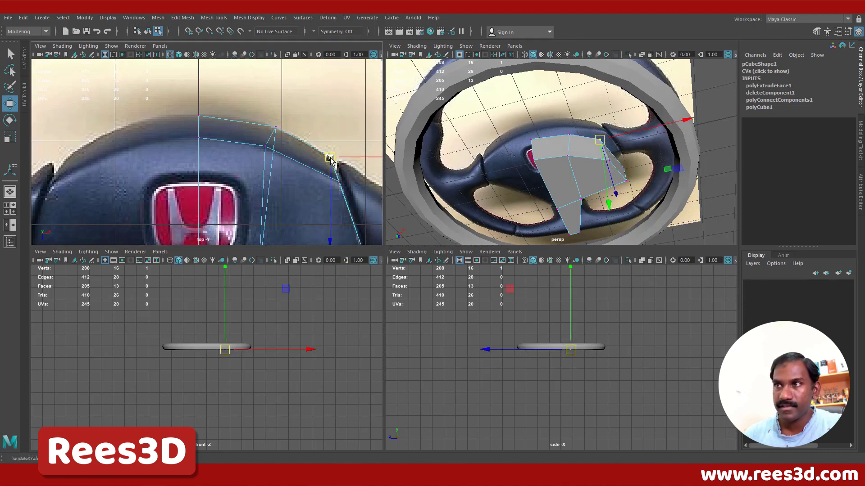
# Move the underside vertex at the hub's side tip slightly towards the lower spoke to match the pad's outer edge.
pyautogui.keyDown('alt'); pyautogui.moveTo(341, 192); pyautogui.dragTo(307, 126, button='middle'); pyautogui.keyUp('alt')
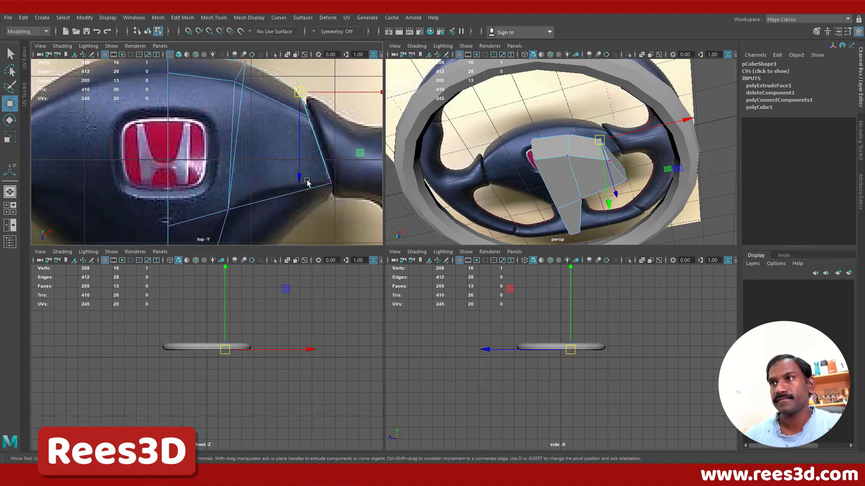
pyautogui.keyDown('alt'); pyautogui.moveTo(305, 179); pyautogui.dragTo(302, 164); pyautogui.keyUp('alt')
pyautogui.keyDown('alt'); pyautogui.moveTo(303, 164); pyautogui.dragTo(315, 121, button='middle'); pyautogui.keyUp('alt')
pyautogui.keyDown('alt'); pyautogui.moveTo(532, 164); pyautogui.dragTo(659, 134); pyautogui.keyUp('alt')
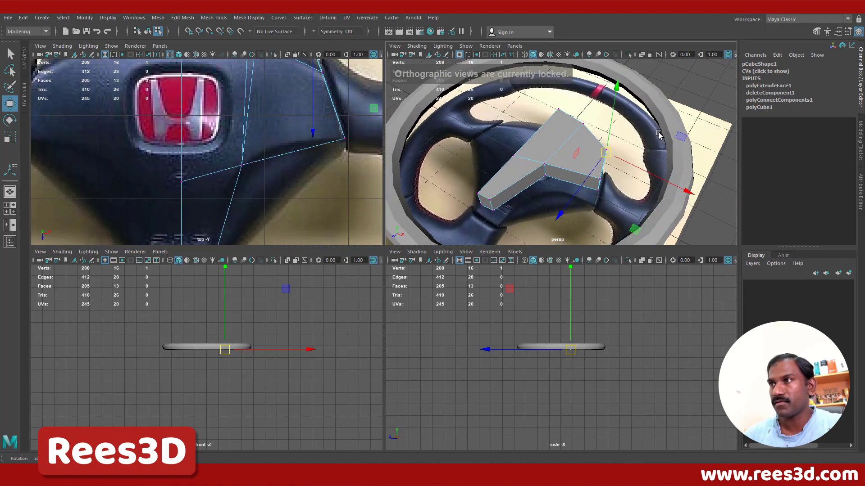
pyautogui.click(599, 189)
pyautogui.keyDown('alt'); pyautogui.moveTo(318, 177); pyautogui.dragTo(292, 198, button='middle'); pyautogui.keyUp('alt')
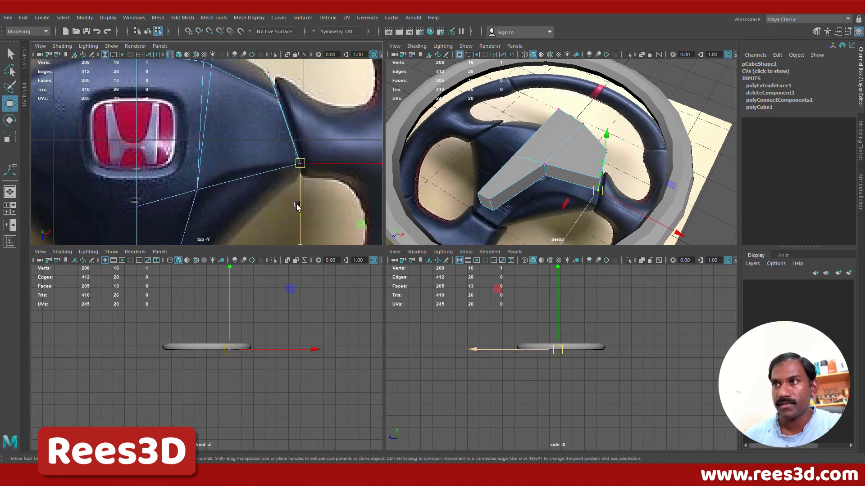
pyautogui.moveTo(302, 201); pyautogui.dragTo(301, 219)
# Move the underside vertices at the hub's inner corner and bottom end out to the pad's lower slanted edge.
pyautogui.keyDown('alt'); pyautogui.moveTo(263, 203); pyautogui.dragTo(307, 128, button='middle'); pyautogui.keyUp('alt')
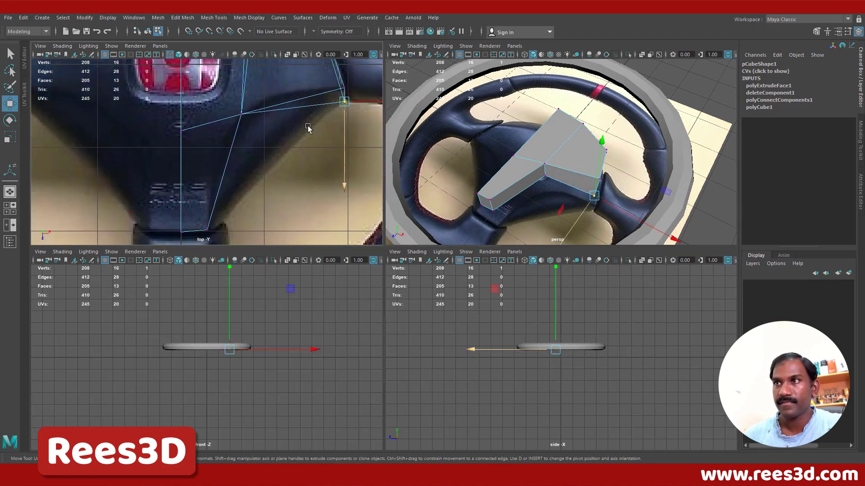
pyautogui.click(544, 175)
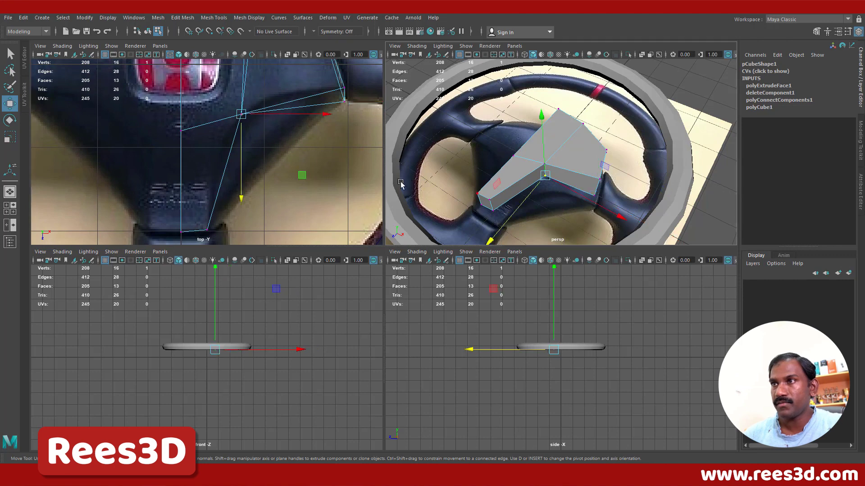
pyautogui.moveTo(241, 121)
pyautogui.mouseDown()
pyautogui.moveTo(288, 154)
pyautogui.moveTo(283, 149)
pyautogui.mouseUp()
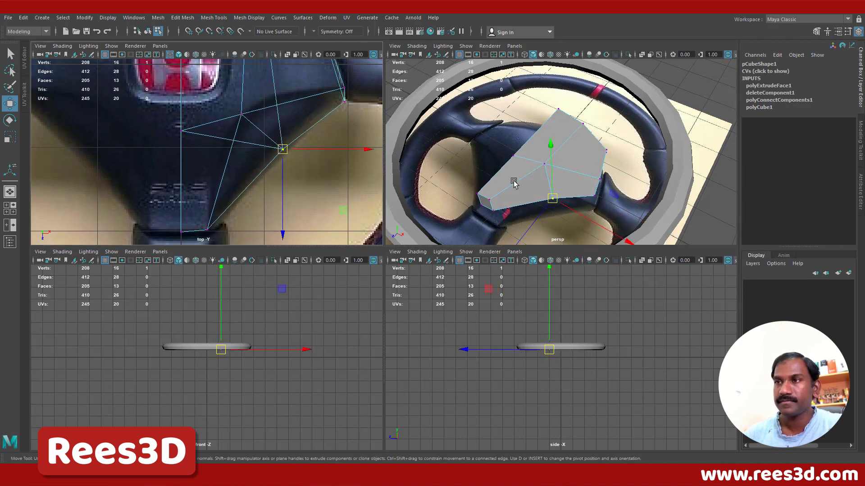
pyautogui.click(492, 211)
pyautogui.keyDown('alt'); pyautogui.moveTo(492, 211); pyautogui.dragTo(511, 163); pyautogui.keyUp('alt')
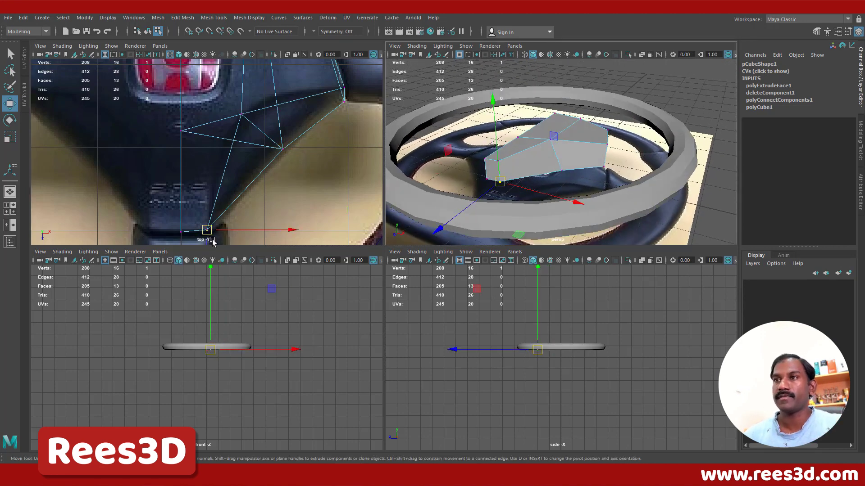
pyautogui.moveTo(212, 231)
pyautogui.mouseDown()
pyautogui.moveTo(226, 224)
pyautogui.moveTo(220, 227)
pyautogui.mouseUp()
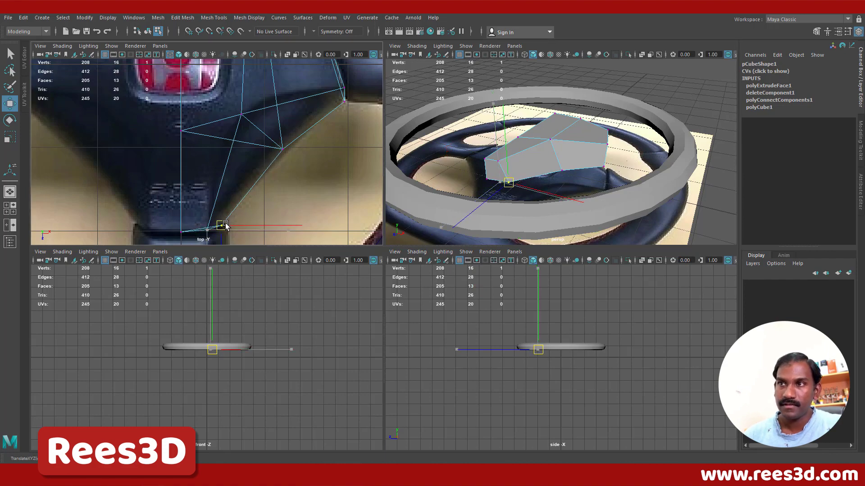
# In the perspective view, delete the extruded block's remaining face on the centre plane so the half hub is open along it.
pyautogui.scroll(-5, 270, 148)
pyautogui.keyDown('alt'); pyautogui.moveTo(270, 148); pyautogui.dragTo(280, 160, button='middle'); pyautogui.keyUp('alt')
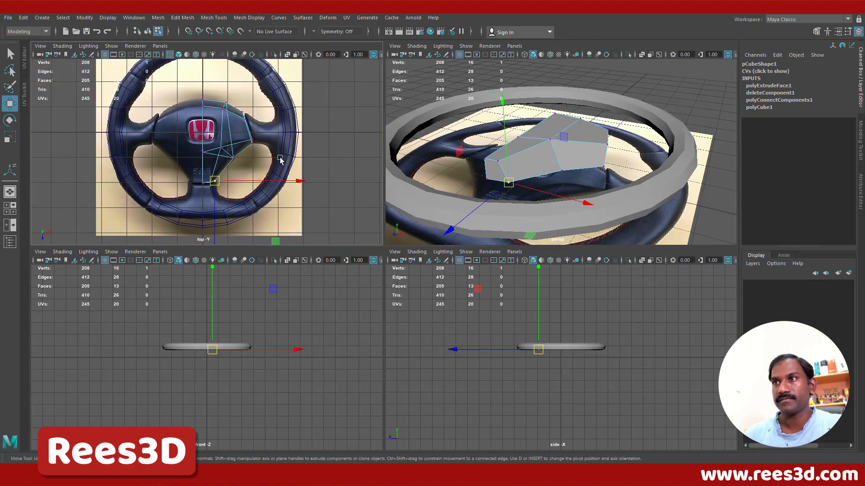
pyautogui.press('space')
pyautogui.keyDown('alt'); pyautogui.moveTo(534, 153); pyautogui.dragTo(590, 211); pyautogui.keyUp('alt')
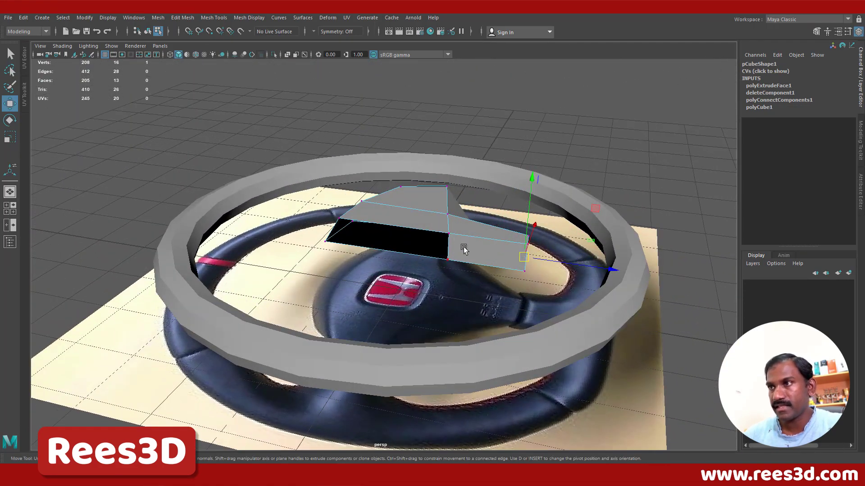
pyautogui.keyDown('alt'); pyautogui.moveTo(465, 250); pyautogui.dragTo(479, 280); pyautogui.keyUp('alt')
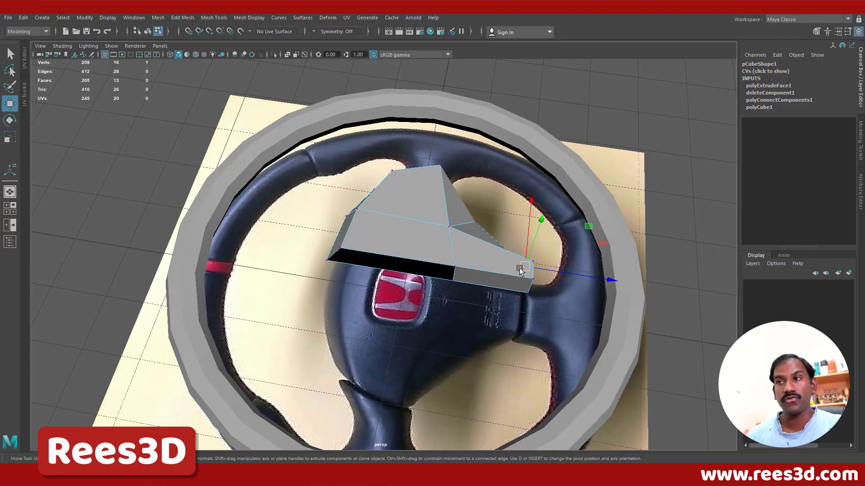
pyautogui.keyDown('alt'); pyautogui.moveTo(504, 257); pyautogui.dragTo(475, 259); pyautogui.keyUp('alt')
pyautogui.moveTo(475, 259); pyautogui.dragTo(475, 257, button='right')
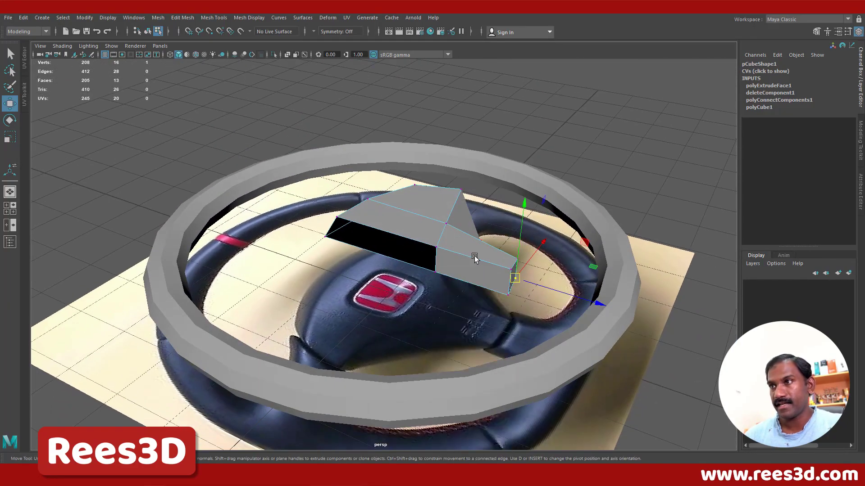
pyautogui.click(467, 269)
pyautogui.press('Delete')
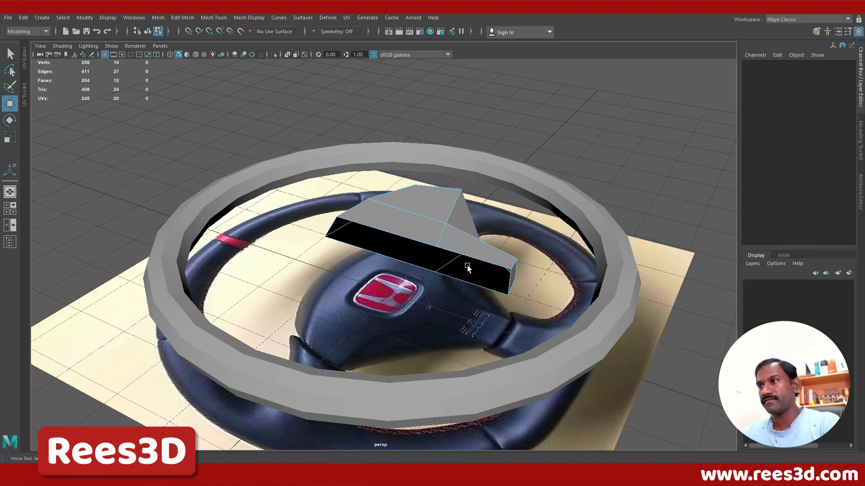
# Select the half hub as a whole object, open the Duplicate Special options and reset their settings.
pyautogui.keyDown('alt'); pyautogui.moveTo(480, 257); pyautogui.dragTo(438, 254); pyautogui.keyUp('alt')
pyautogui.keyDown('alt'); pyautogui.moveTo(438, 254); pyautogui.dragTo(404, 218, button='right'); pyautogui.keyUp('alt')
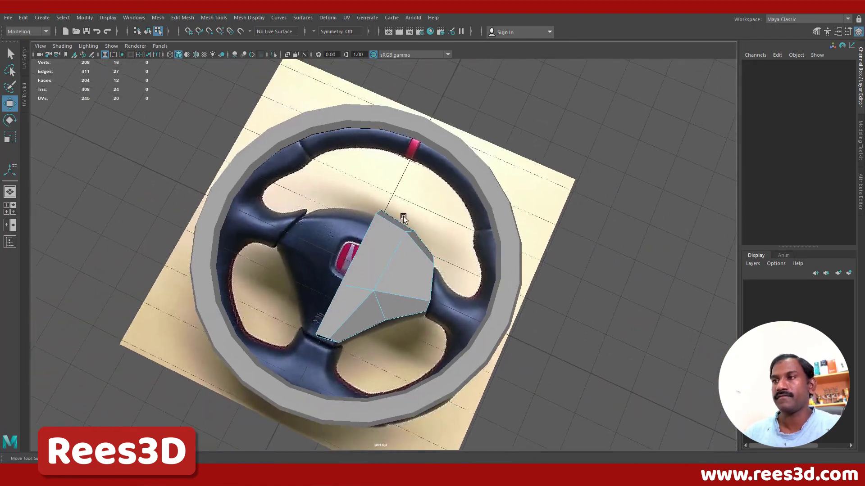
pyautogui.keyDown('alt'); pyautogui.moveTo(403, 218); pyautogui.dragTo(455, 201, button='middle'); pyautogui.keyUp('alt')
pyautogui.moveTo(455, 217); pyautogui.dragTo(449, 275, button='right')
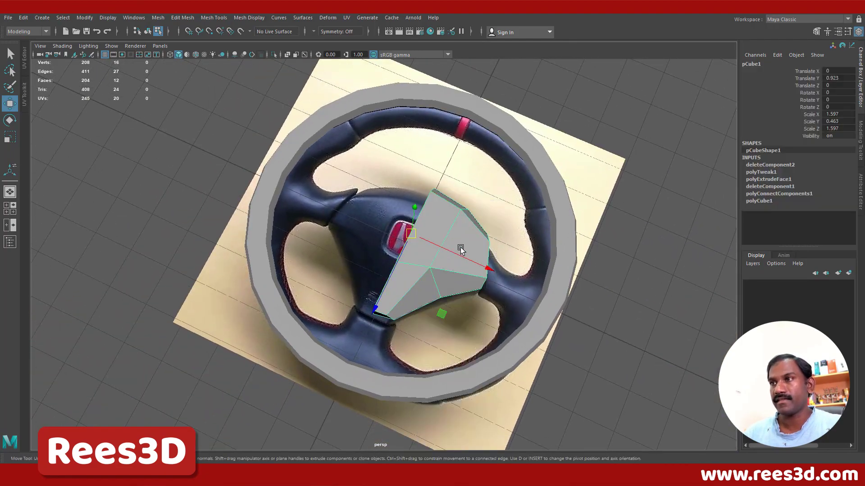
pyautogui.keyDown('alt'); pyautogui.moveTo(450, 275); pyautogui.dragTo(495, 255); pyautogui.keyUp('alt')
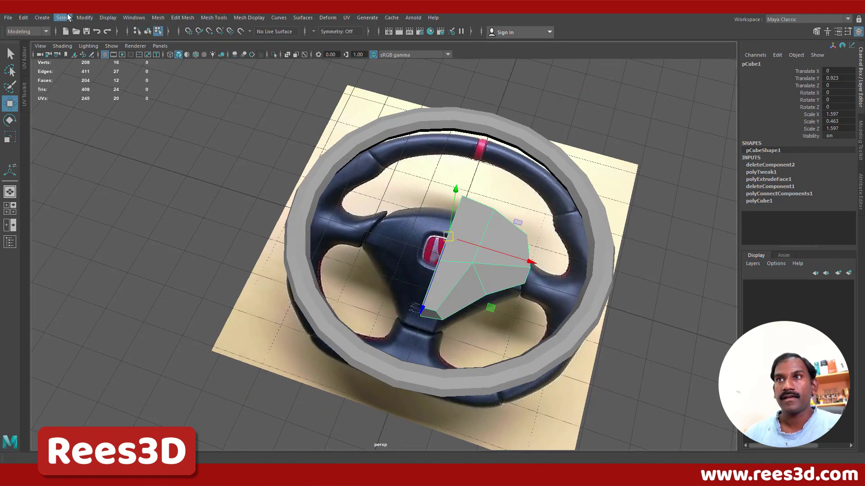
pyautogui.click(24, 18)
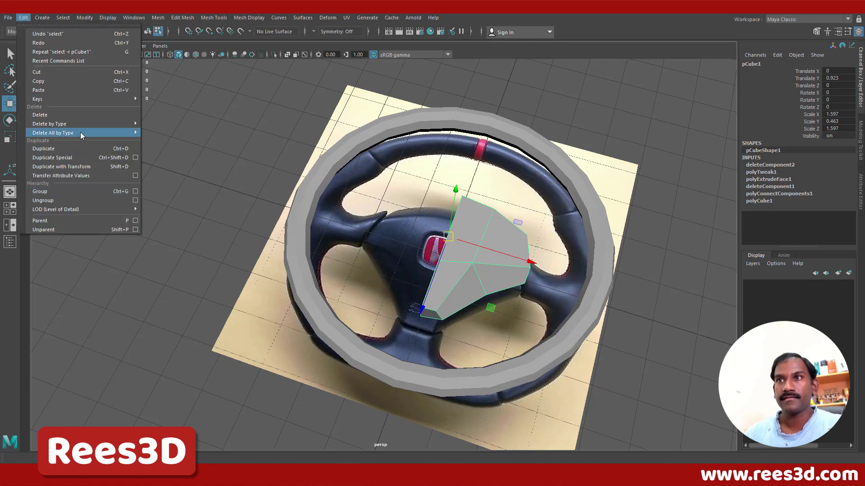
pyautogui.moveTo(80, 133)
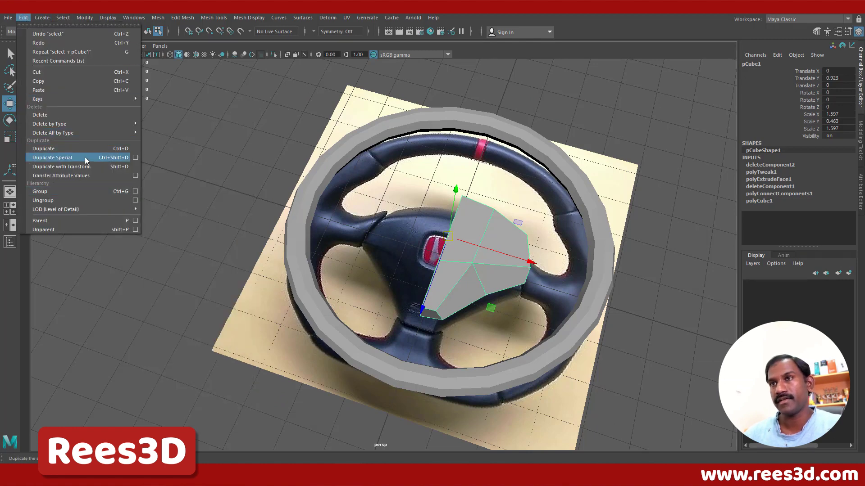
pyautogui.click(135, 157)
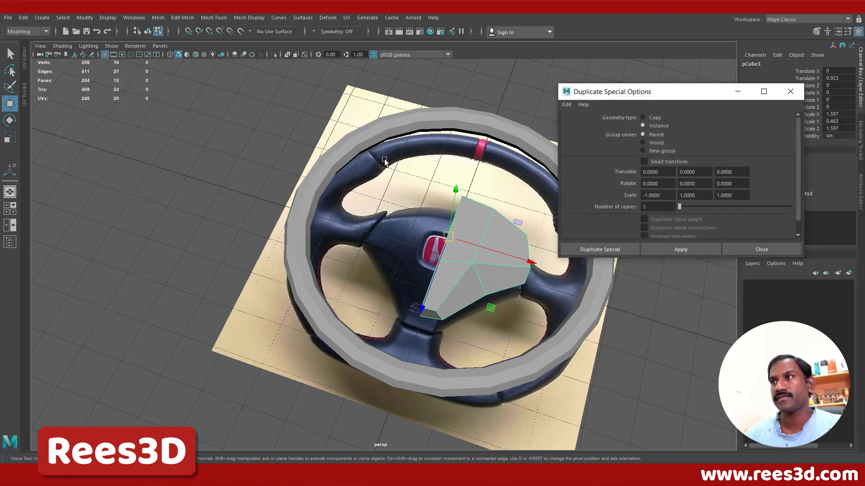
pyautogui.click(566, 105)
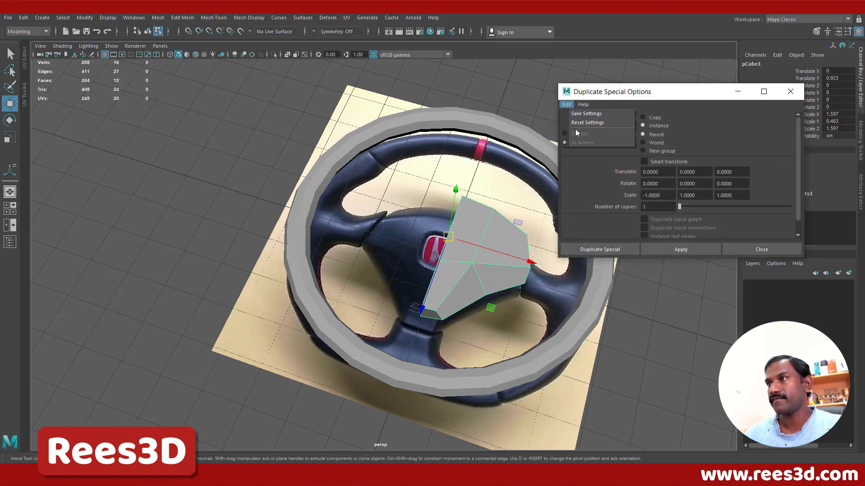
pyautogui.click(577, 123)
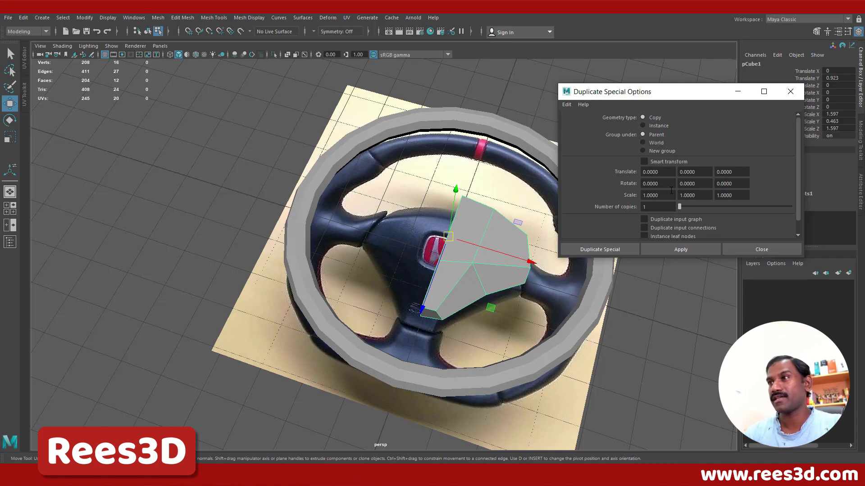
# Mirror the half hub across the centre plane with Duplicate Special as an instance with an X scale of -1.
pyautogui.click(643, 125)
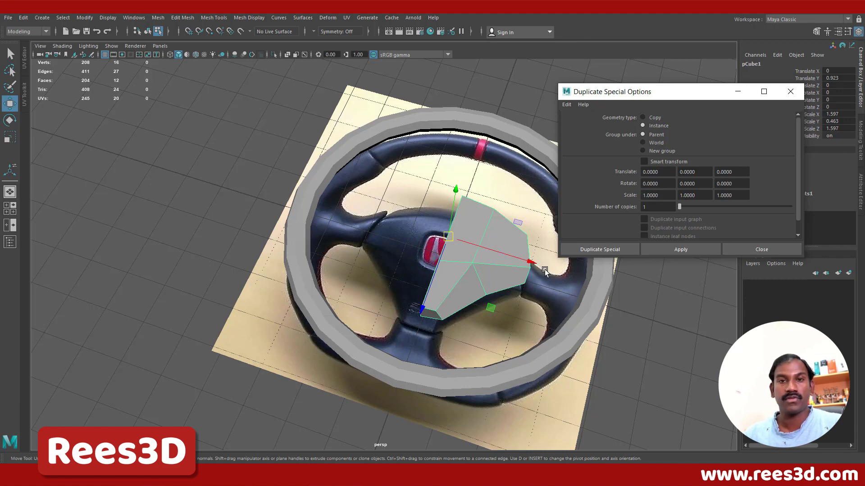
pyautogui.click(663, 196)
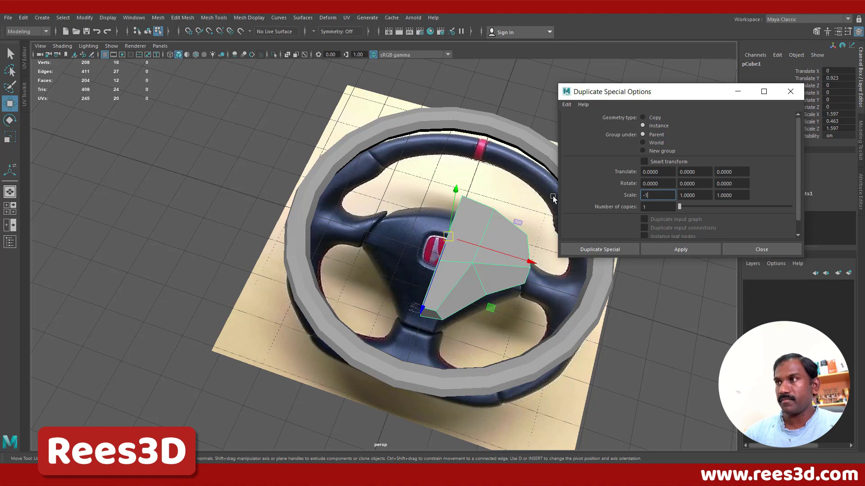
pyautogui.click(605, 250)
pyautogui.click(612, 182)
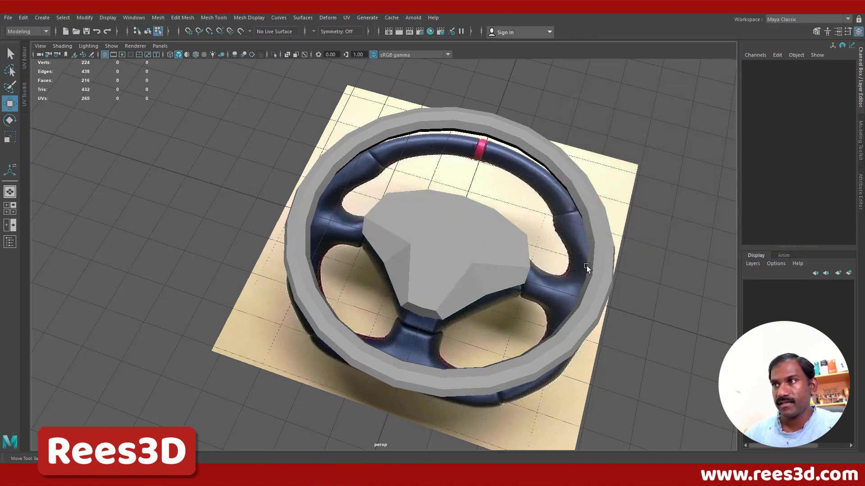
# Inspect the completed hub shape with a smooth mesh preview, and return to the unsmoothed display.
pyautogui.keyDown('alt'); pyautogui.moveTo(587, 266); pyautogui.dragTo(495, 259); pyautogui.keyUp('alt')
pyautogui.moveTo(495, 261); pyautogui.dragTo(500, 271, button='right')
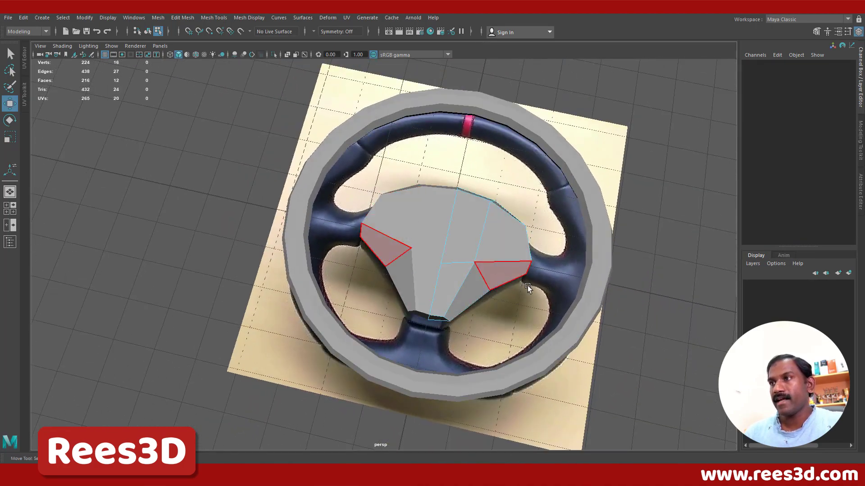
pyautogui.scroll(3, 529, 286)
pyautogui.keyDown('alt'); pyautogui.moveTo(537, 283); pyautogui.dragTo(478, 310, button='middle'); pyautogui.keyUp('alt')
pyautogui.scroll(1, 478, 310)
pyautogui.moveTo(430, 256); pyautogui.dragTo(418, 285, button='right')
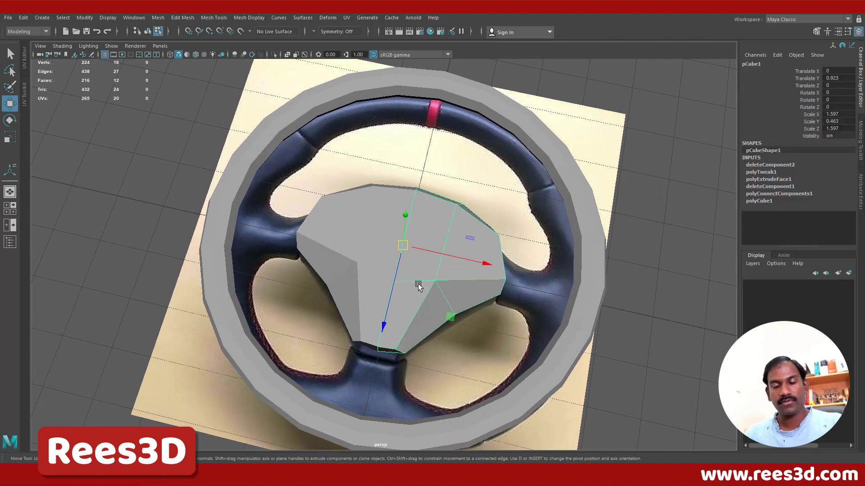
pyautogui.press('3')
pyautogui.click(491, 199)
pyautogui.keyDown('alt'); pyautogui.moveTo(491, 200); pyautogui.dragTo(427, 220); pyautogui.keyUp('alt')
pyautogui.click(440, 251)
pyautogui.press('1')
pyautogui.click(419, 288)
# Select both hub halves and the rim as objects and raise them well above the reference image, with the hub at Translate Y 4.09.
pyautogui.moveTo(428, 221); pyautogui.dragTo(415, 274, button='right')
pyautogui.keyDown('shift'); pyautogui.click(476, 257); pyautogui.keyUp('shift')
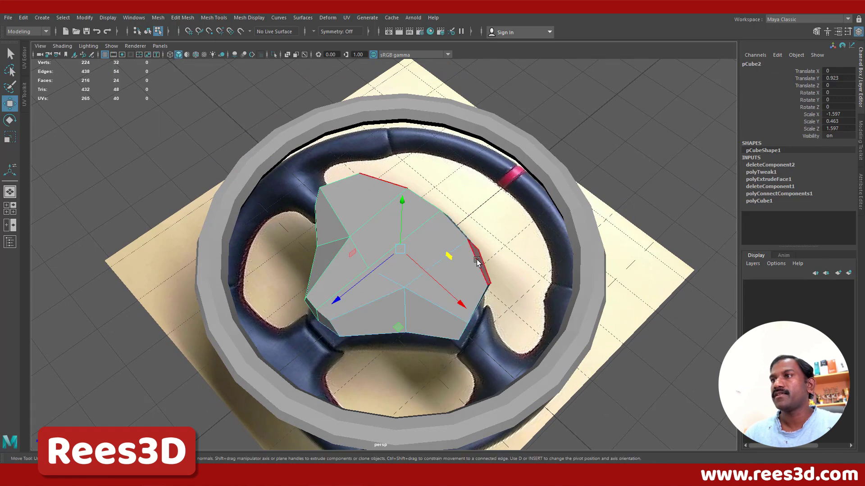
pyautogui.click(147, 31)
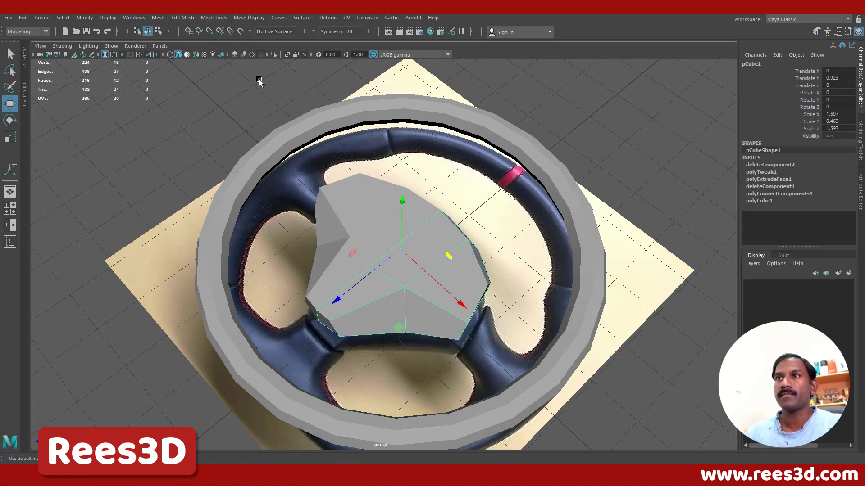
pyautogui.keyDown('shift'); pyautogui.click(341, 193); pyautogui.keyUp('shift')
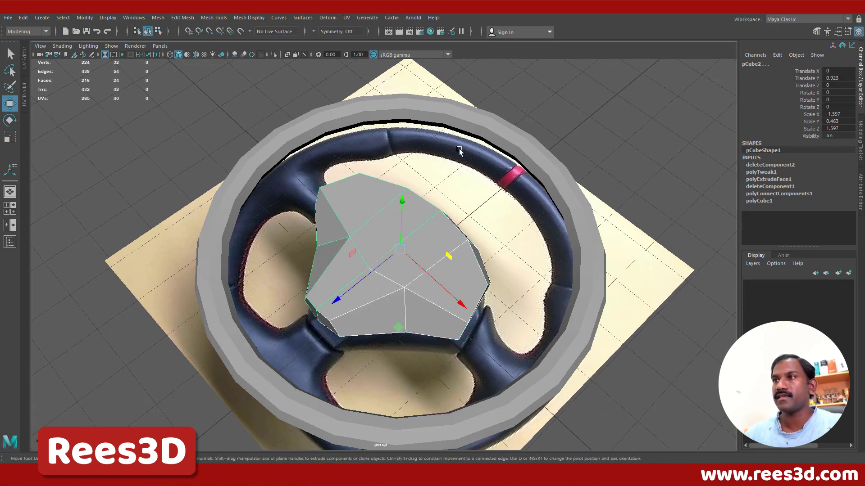
pyautogui.keyDown('shift'); pyautogui.click(489, 127); pyautogui.keyUp('shift')
pyautogui.scroll(-3, 554, 261)
pyautogui.keyDown('alt'); pyautogui.moveTo(554, 261); pyautogui.dragTo(403, 211); pyautogui.keyUp('alt')
pyautogui.keyDown('alt'); pyautogui.moveTo(417, 214); pyautogui.dragTo(358, 233); pyautogui.keyUp('alt')
# Extrude all underside faces of the original hub half downward by a local Z of 0.649 and scale them inward.
pyautogui.click(364, 179)
pyautogui.keyDown('alt'); pyautogui.moveTo(364, 180); pyautogui.dragTo(351, 228); pyautogui.keyUp('alt')
pyautogui.moveTo(331, 191); pyautogui.dragTo(328, 201, button='right')
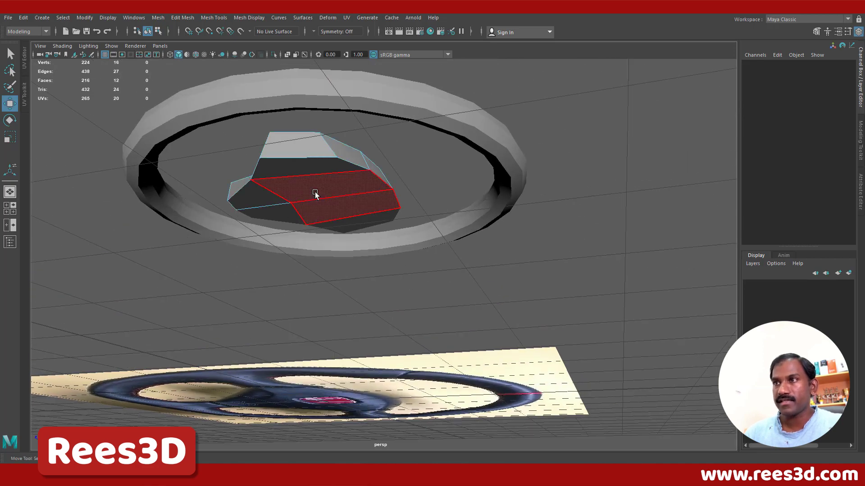
pyautogui.doubleClick(297, 185)
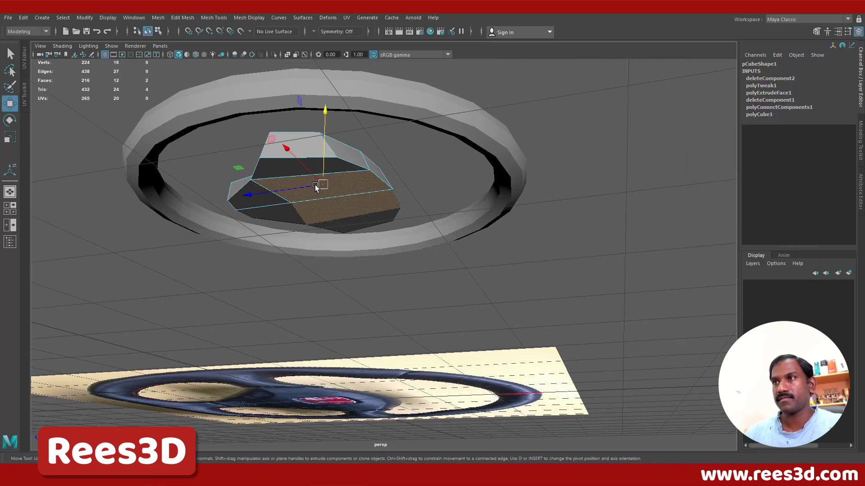
pyautogui.keyDown('shift'); pyautogui.click(257, 195); pyautogui.keyUp('shift')
pyautogui.keyDown('alt'); pyautogui.moveTo(257, 195); pyautogui.dragTo(390, 210); pyautogui.keyUp('alt')
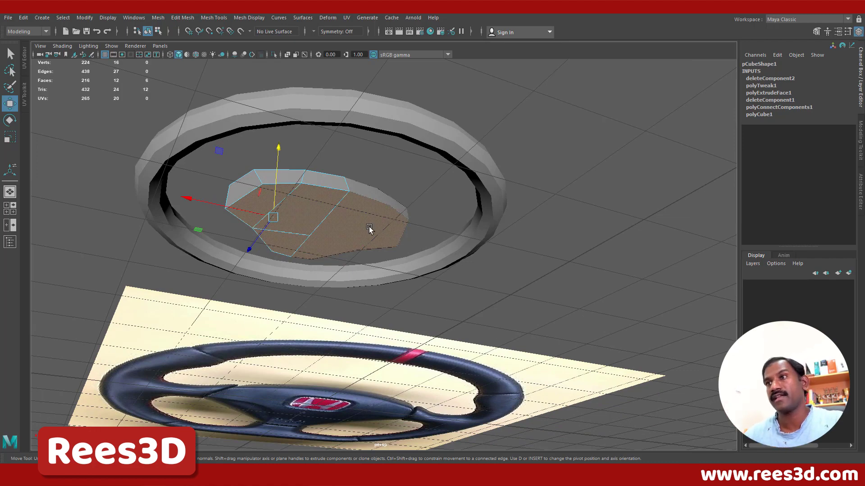
pyautogui.keyDown('shift'); pyautogui.moveTo(343, 192); pyautogui.dragTo(342, 219, button='right'); pyautogui.keyUp('shift')
pyautogui.keyDown('alt'); pyautogui.moveTo(344, 262); pyautogui.dragTo(407, 263); pyautogui.keyUp('alt')
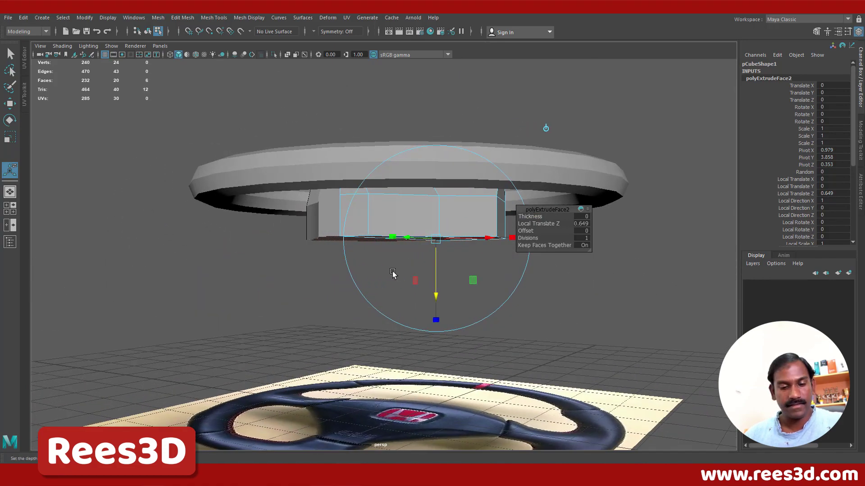
pyautogui.press('r')
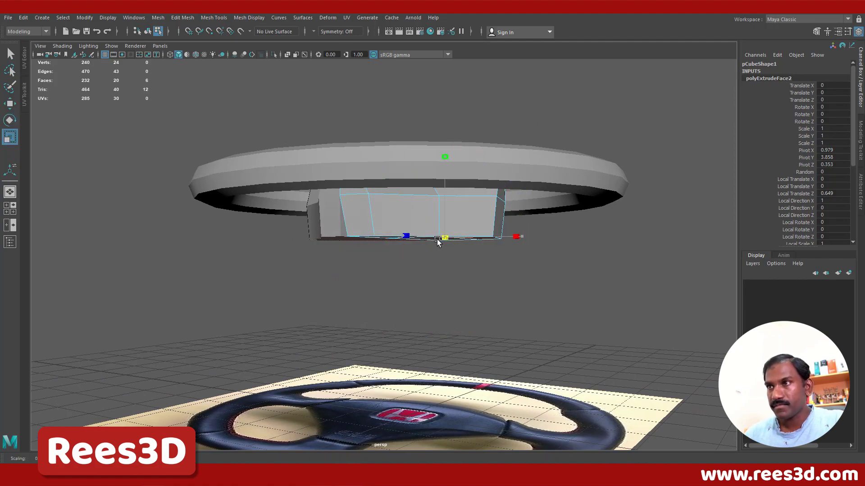
# Delete the two side faces that the underside extrusion created along the hub's centre plane.
pyautogui.keyDown('alt'); pyautogui.moveTo(428, 247); pyautogui.dragTo(442, 219); pyautogui.keyUp('alt')
pyautogui.click(442, 220)
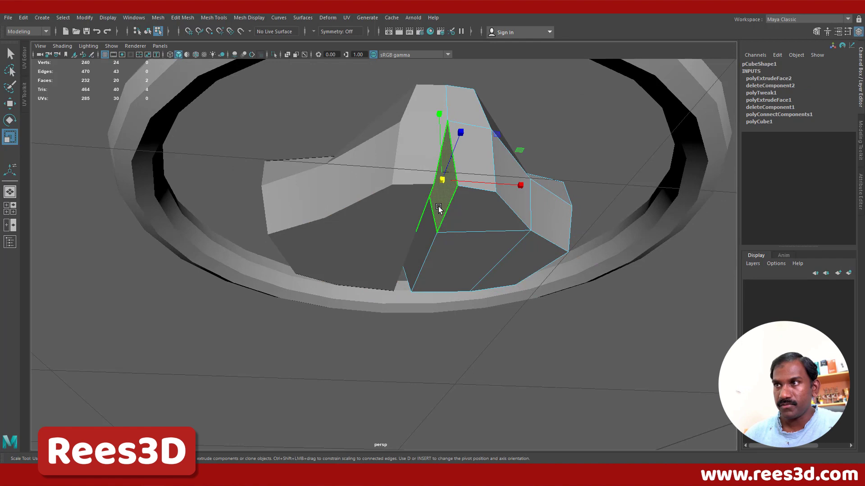
pyautogui.keyDown('shift'); pyautogui.click(425, 239); pyautogui.keyUp('shift')
pyautogui.press('Delete')
# Select the extruded underside faces and move them along X towards the centre plane to close the gap between the halves.
pyautogui.keyDown('alt'); pyautogui.moveTo(471, 251); pyautogui.dragTo(434, 245); pyautogui.keyUp('alt')
pyautogui.doubleClick(415, 207)
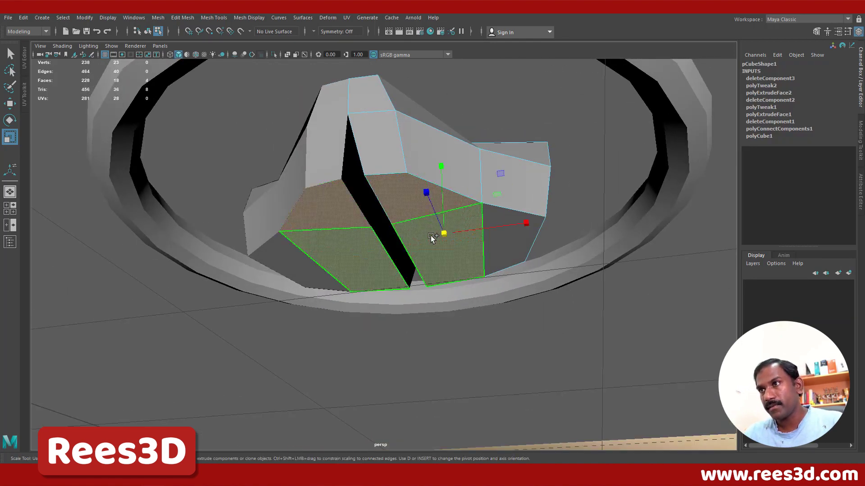
pyautogui.press('w')
pyautogui.moveTo(553, 219); pyautogui.dragTo(427, 211)
pyautogui.keyDown('alt'); pyautogui.moveTo(427, 212); pyautogui.dragTo(468, 193, button='right'); pyautogui.keyUp('alt')
pyautogui.keyDown('alt'); pyautogui.moveTo(469, 193); pyautogui.dragTo(438, 303, button='middle'); pyautogui.keyUp('alt')
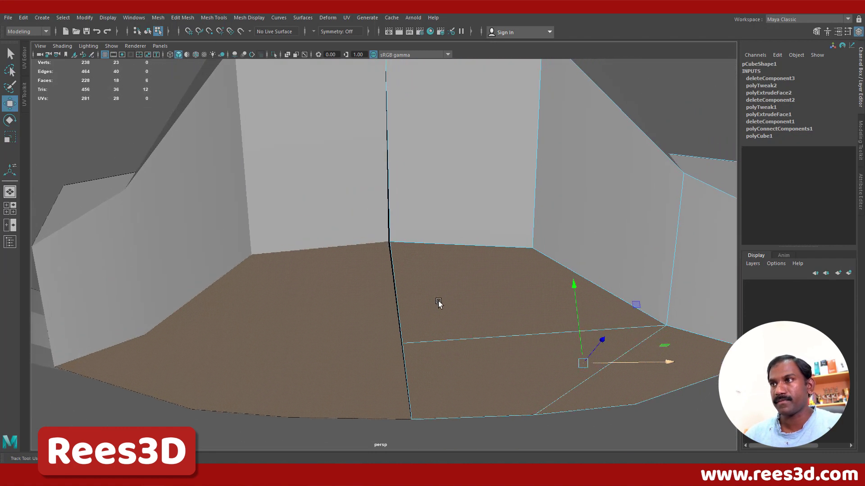
# Turn on grid snapping and snap the underside centre vertices at the hub's lower spoke end onto the centre plane along X.
pyautogui.keyDown('alt'); pyautogui.moveTo(438, 303); pyautogui.dragTo(426, 288); pyautogui.keyUp('alt')
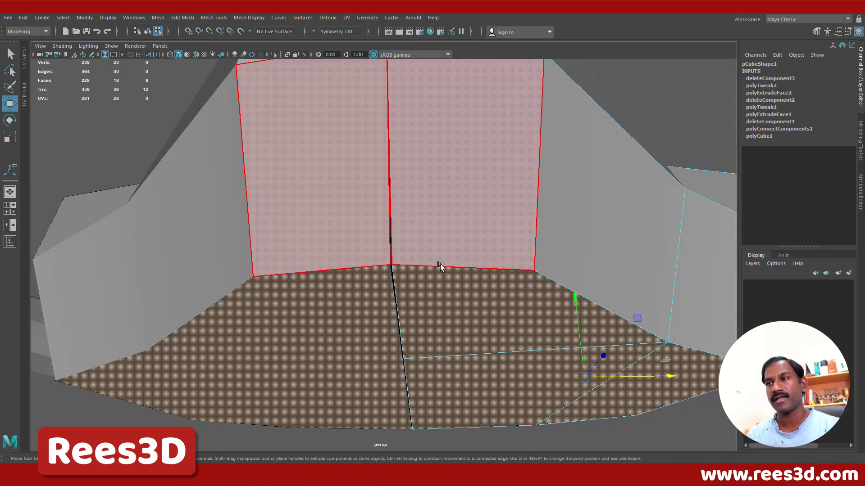
pyautogui.moveTo(473, 264); pyautogui.dragTo(470, 301, button='right')
pyautogui.click(395, 268)
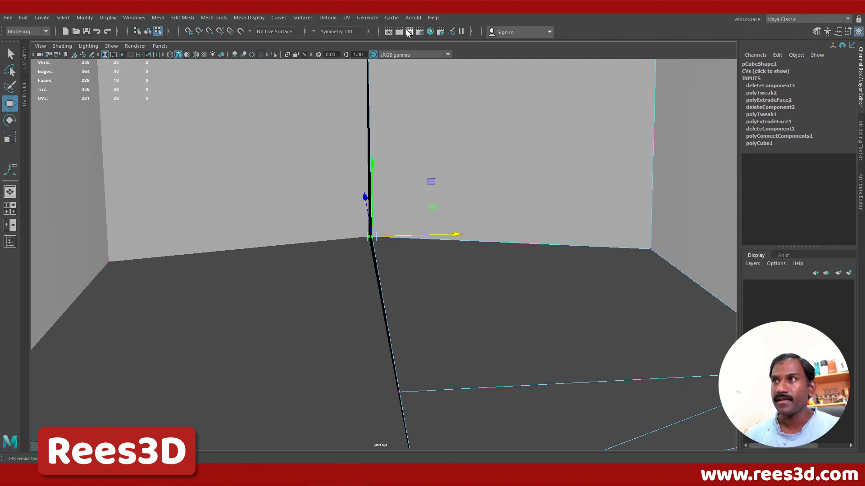
pyautogui.click(189, 32)
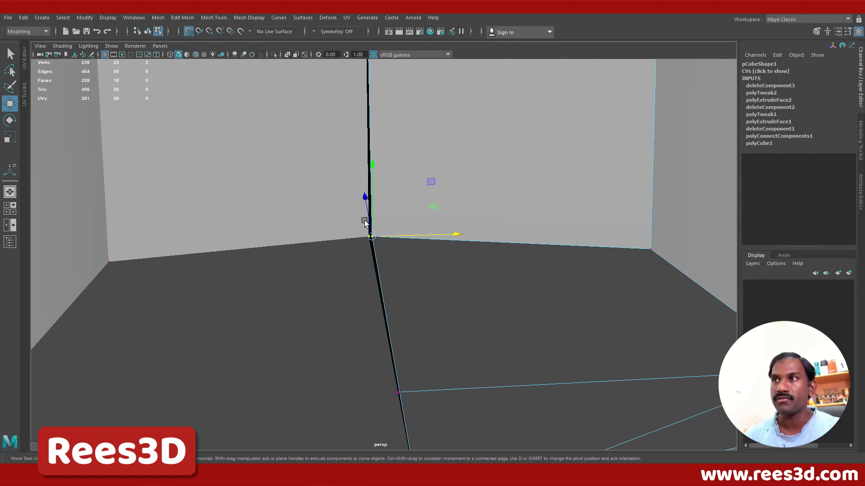
pyautogui.moveTo(432, 235); pyautogui.dragTo(428, 235)
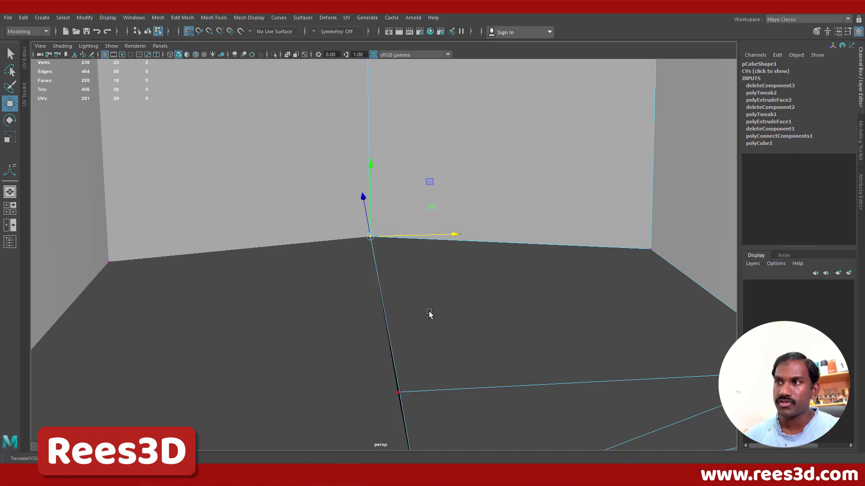
# Snap the remaining underside centre vertices, up to the hub's upper edge, onto the centre plane along X.
pyautogui.keyDown('alt'); pyautogui.moveTo(384, 259); pyautogui.dragTo(401, 270); pyautogui.keyUp('alt')
pyautogui.click(385, 269)
pyautogui.keyDown('alt'); pyautogui.moveTo(403, 269); pyautogui.dragTo(380, 152); pyautogui.keyUp('alt')
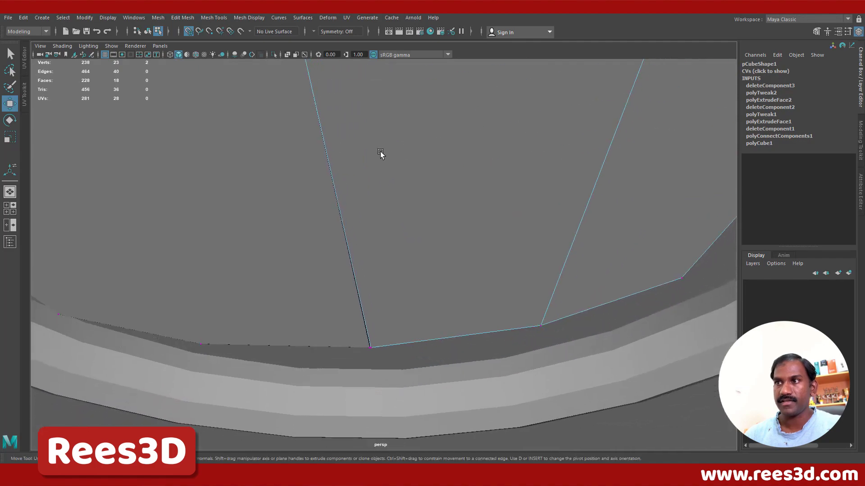
pyautogui.click(379, 346)
pyautogui.moveTo(401, 348); pyautogui.dragTo(396, 347)
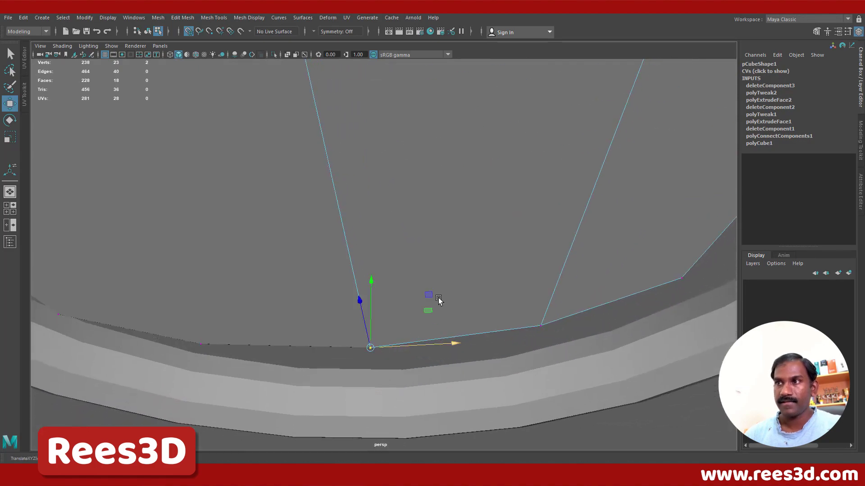
# Insert an edge loop through the hub's modelled half, between the upper edge and the lower side edge, in the top view.
pyautogui.keyDown('alt'); pyautogui.moveTo(438, 300); pyautogui.dragTo(388, 269); pyautogui.keyUp('alt')
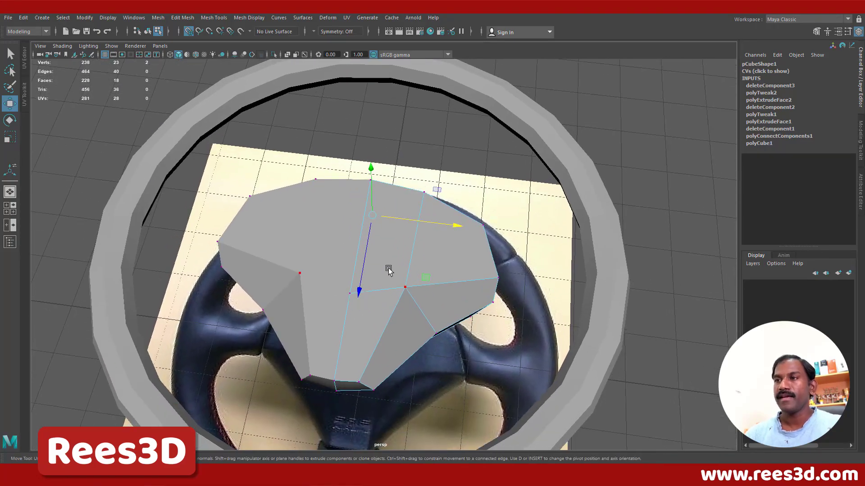
pyautogui.moveTo(388, 229); pyautogui.dragTo(394, 288, button='right')
pyautogui.moveTo(386, 309)
pyautogui.keyDown('alt'); pyautogui.mouseDown()
pyautogui.moveTo(358, 315)
pyautogui.moveTo(387, 317)
pyautogui.mouseUp(); pyautogui.keyUp('alt')
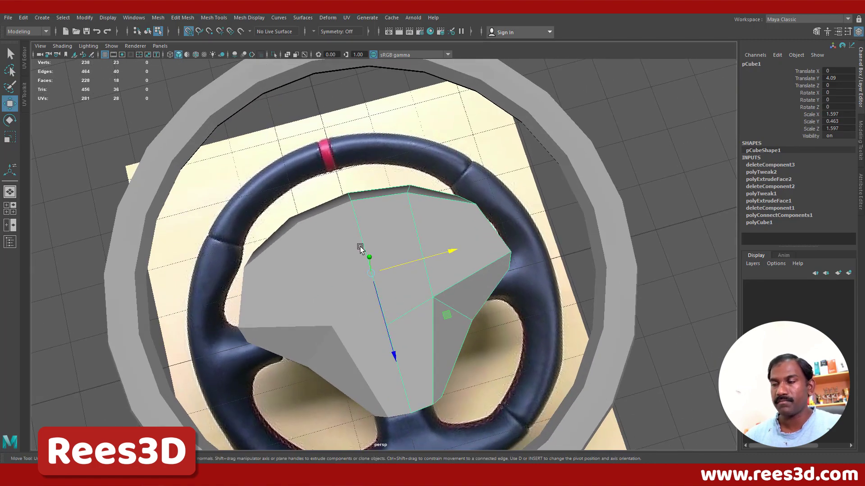
pyautogui.press('space')
pyautogui.press('space')
pyautogui.keyDown('alt'); pyautogui.moveTo(241, 175); pyautogui.dragTo(341, 206, button='right'); pyautogui.keyUp('alt')
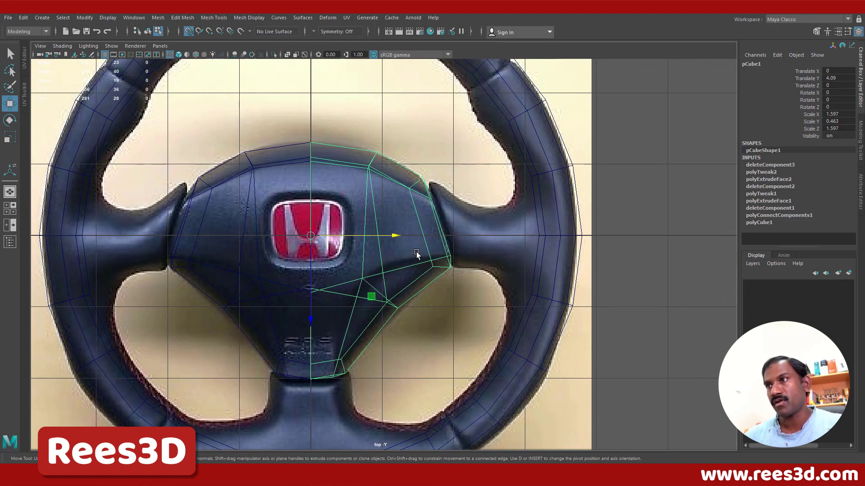
pyautogui.keyDown('alt'); pyautogui.moveTo(404, 283); pyautogui.dragTo(399, 287, button='middle'); pyautogui.keyUp('alt')
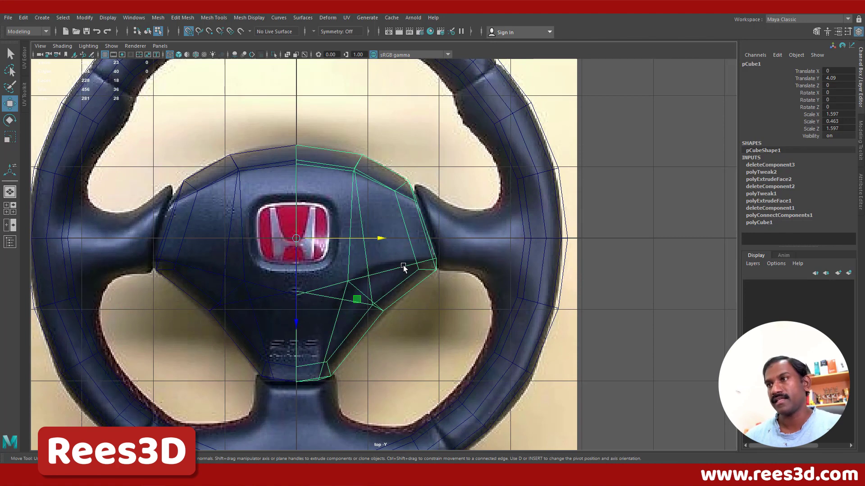
pyautogui.keyDown('shift'); pyautogui.moveTo(396, 252); pyautogui.dragTo(353, 258, button='right'); pyautogui.keyUp('shift')
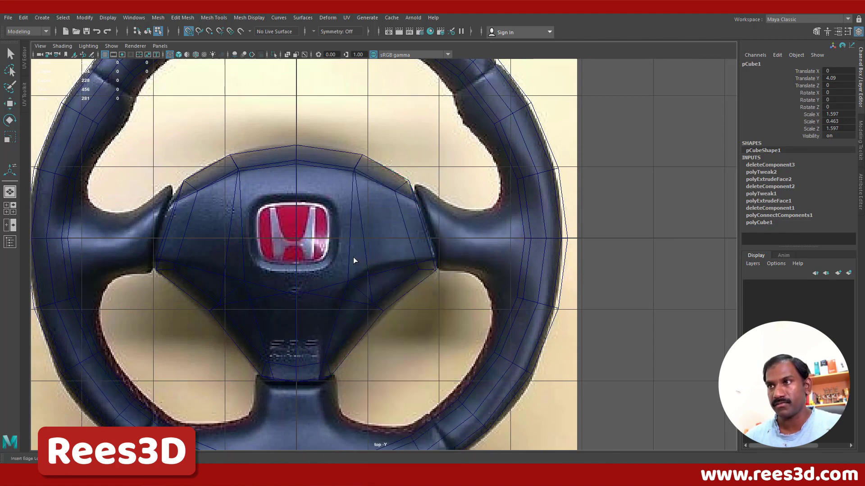
pyautogui.click(404, 280)
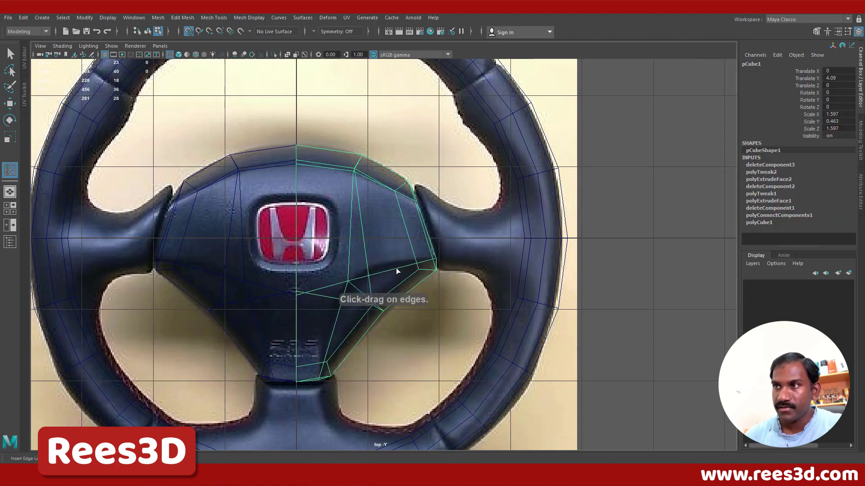
pyautogui.moveTo(395, 269); pyautogui.dragTo(378, 273)
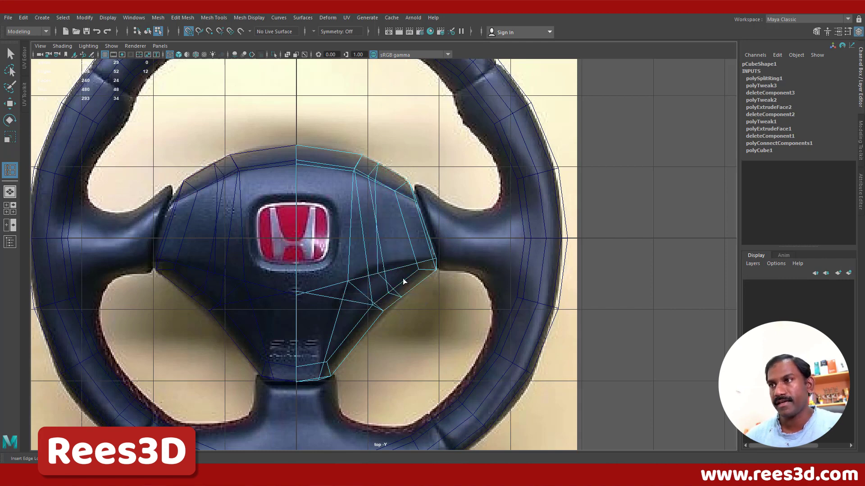
# Select the new edge loop's front vertex on the hub's lower crease line.
pyautogui.press('w')
pyautogui.moveTo(399, 270); pyautogui.dragTo(356, 274, button='right')
pyautogui.scroll(3, 346, 273)
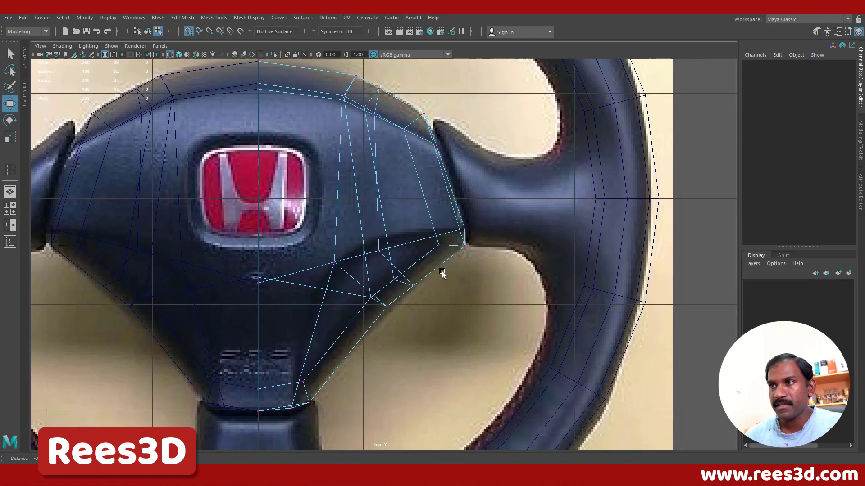
pyautogui.click(379, 250)
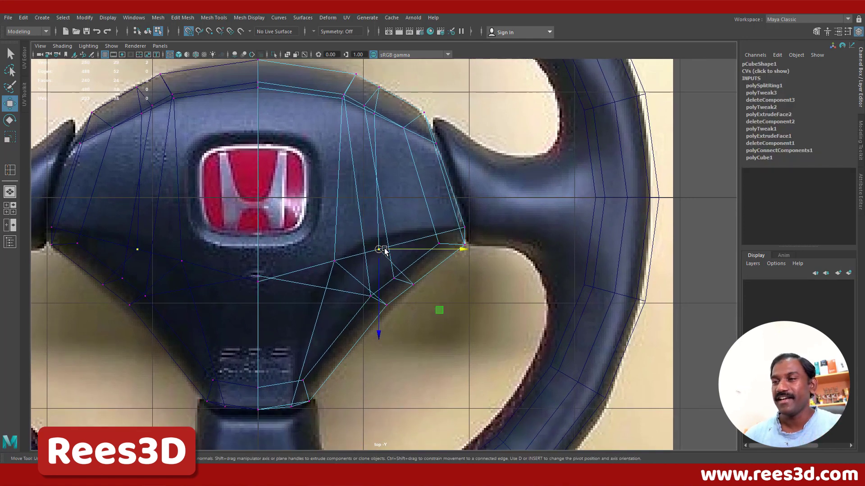
pyautogui.press('space')
pyautogui.press('space')
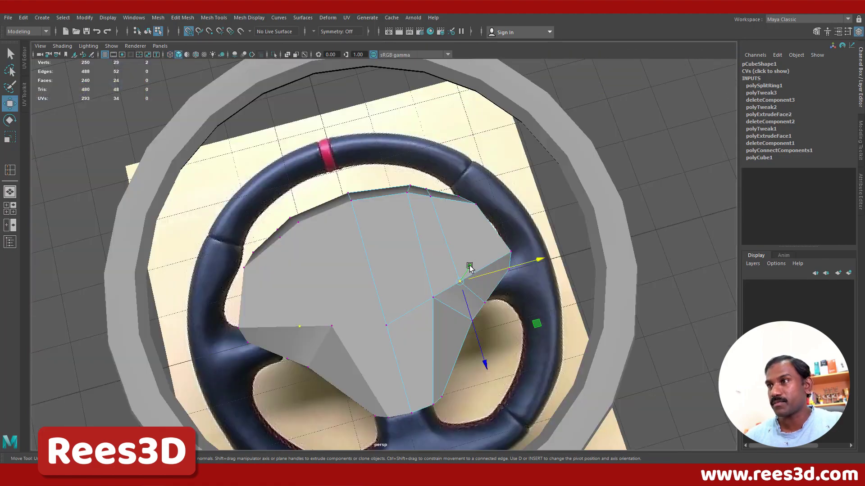
pyautogui.keyDown('alt'); pyautogui.moveTo(467, 264); pyautogui.dragTo(434, 267); pyautogui.keyUp('alt')
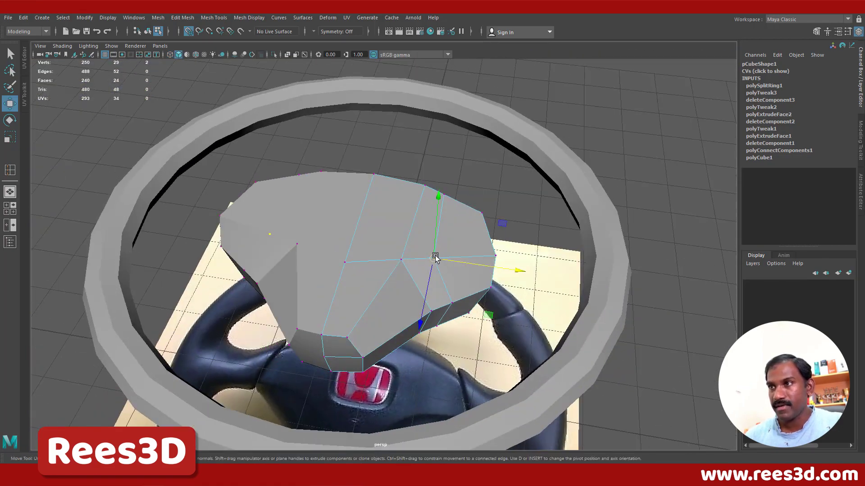
pyautogui.press('space')
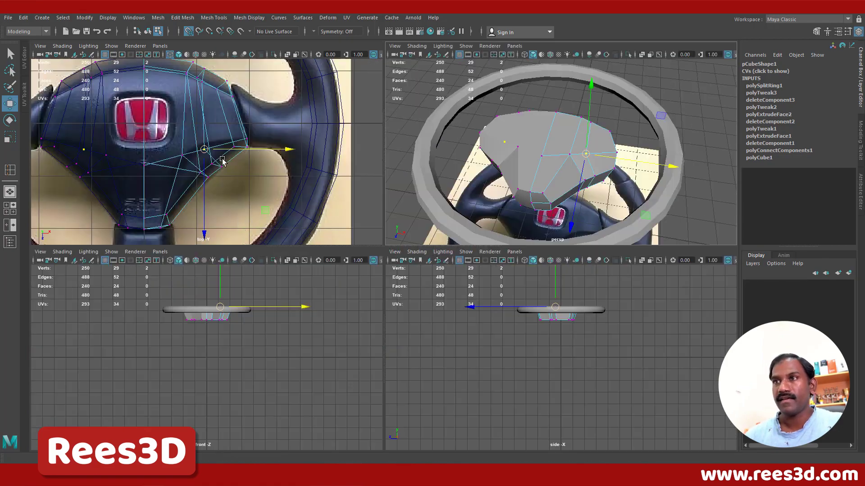
pyautogui.press('space')
pyautogui.scroll(2, 381, 251)
pyautogui.moveTo(380, 248); pyautogui.dragTo(382, 237)
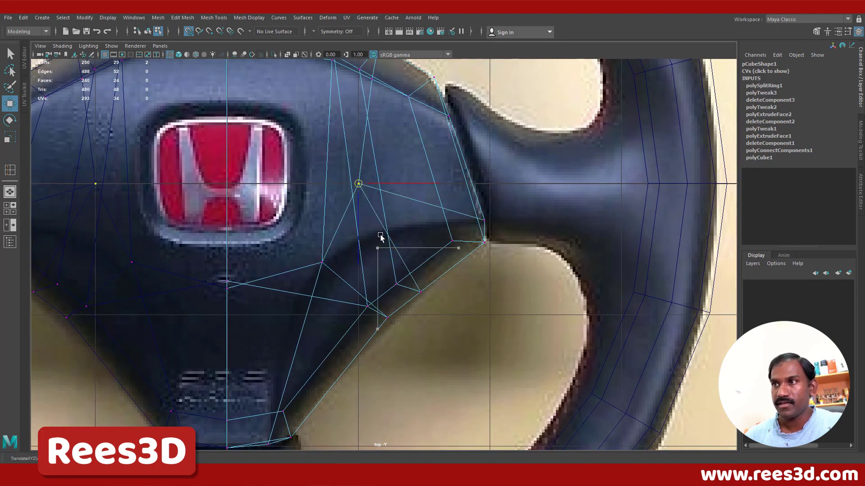
pyautogui.hotkey('ctrl', 'z')
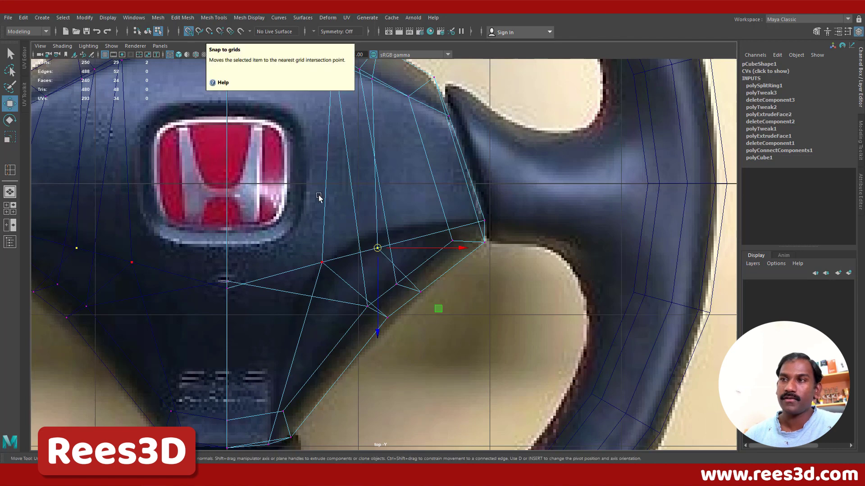
pyautogui.moveTo(378, 248); pyautogui.dragTo(381, 243)
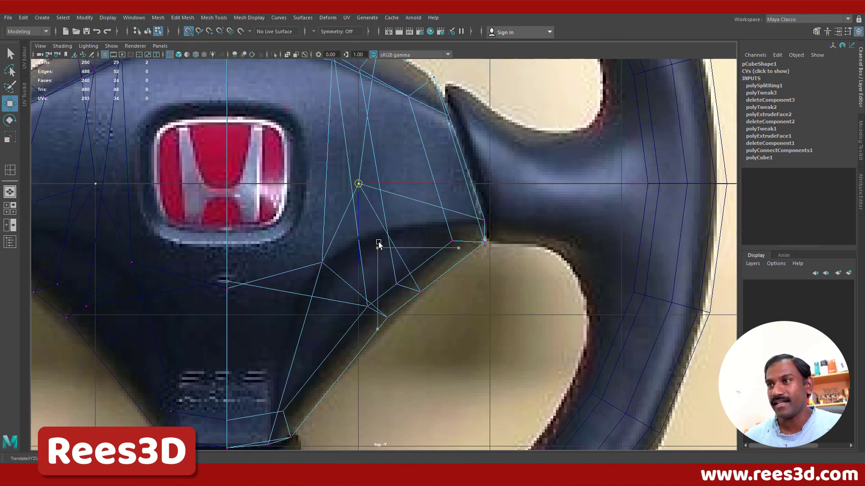
pyautogui.hotkey('ctrl', 'z')
# Turn off grid snapping, raise the new loop's front vertex onto the reference crease, and fit its lower side vertices to the hub outline.
pyautogui.click(189, 31)
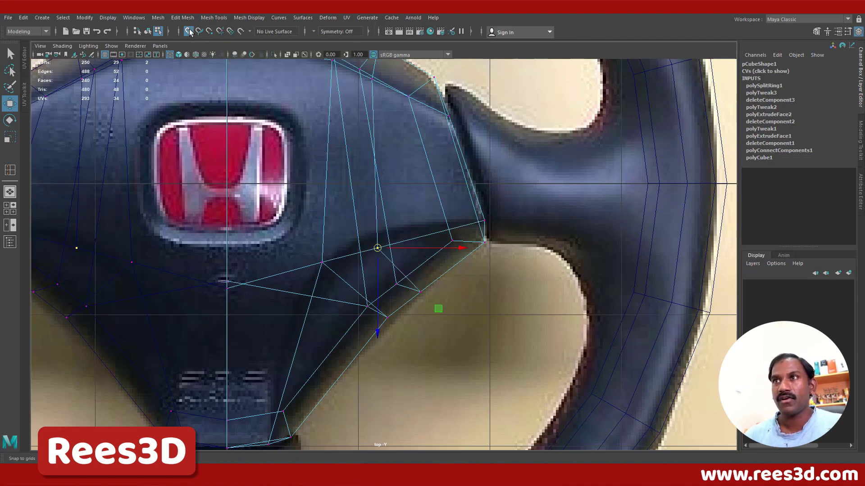
pyautogui.moveTo(378, 249); pyautogui.dragTo(383, 227)
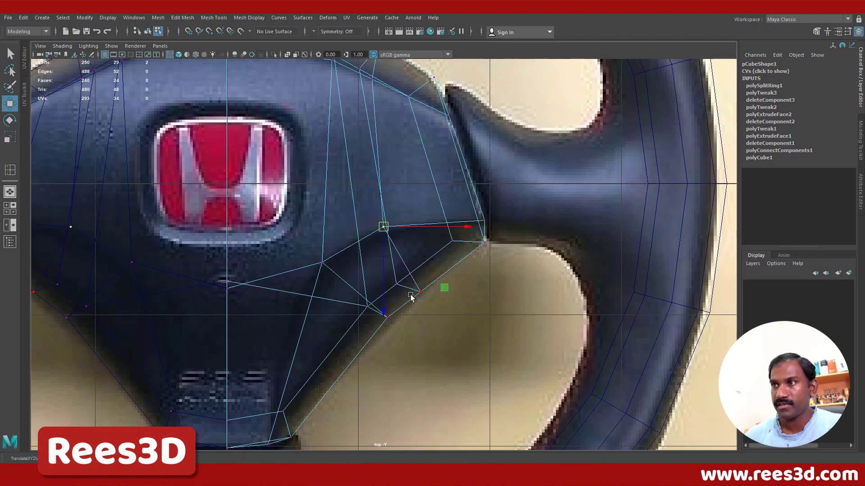
pyautogui.moveTo(395, 276); pyautogui.dragTo(410, 288)
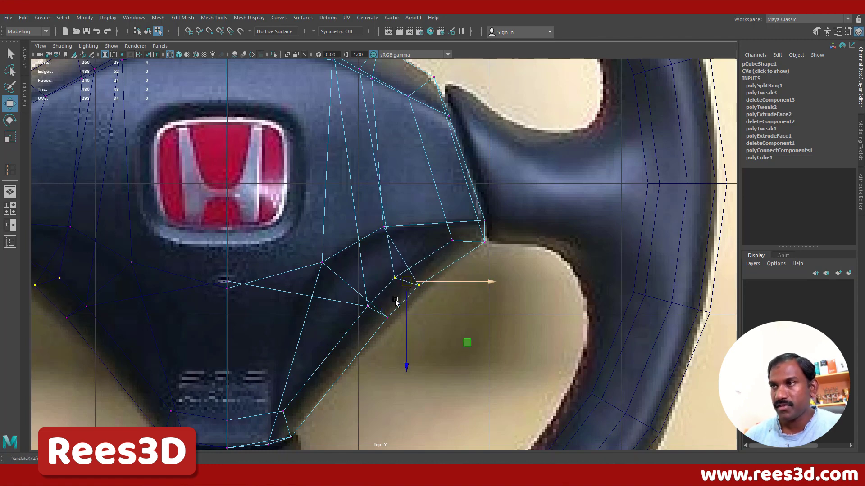
# Reposition the new loop's vertices along the hub's upper edge to follow the reference outline.
pyautogui.keyDown('alt'); pyautogui.moveTo(425, 207); pyautogui.dragTo(453, 315, button='middle'); pyautogui.keyUp('alt')
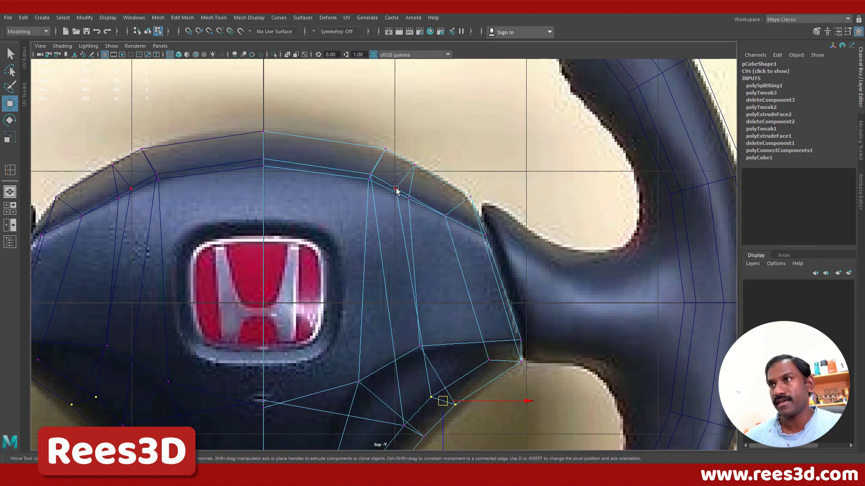
pyautogui.moveTo(387, 182); pyautogui.dragTo(424, 167)
pyautogui.click(380, 147)
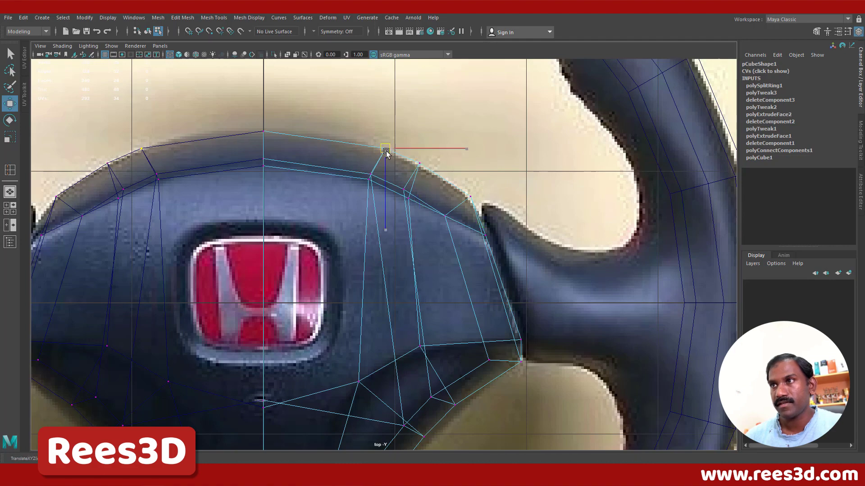
# Return to object mode and examine the reshaped hub's front and side surfaces from several angles in perspective.
pyautogui.moveTo(450, 219); pyautogui.dragTo(439, 276, button='right')
pyautogui.keyDown('alt'); pyautogui.moveTo(474, 286); pyautogui.dragTo(489, 209, button='middle'); pyautogui.keyUp('alt')
pyautogui.keyDown('alt'); pyautogui.moveTo(488, 209); pyautogui.dragTo(440, 227, button='right'); pyautogui.keyUp('alt')
pyautogui.press('space')
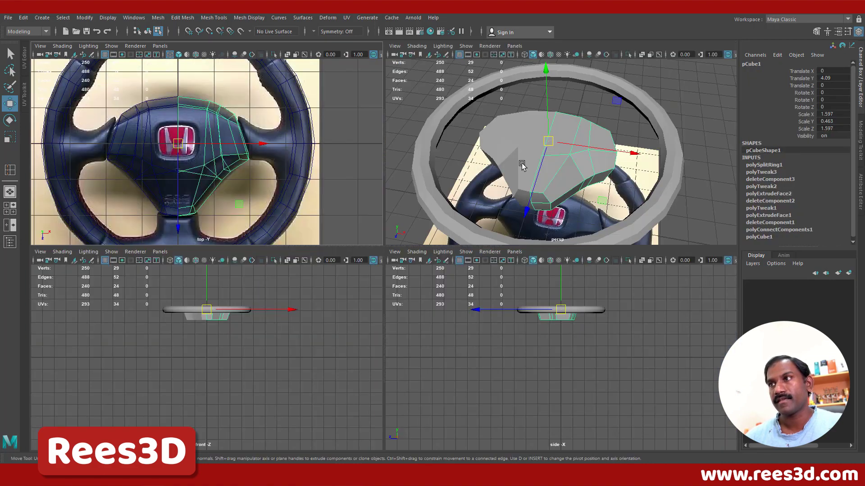
pyautogui.press('space')
pyautogui.moveTo(498, 250)
pyautogui.keyDown('alt'); pyautogui.mouseDown()
pyautogui.moveTo(483, 304)
pyautogui.moveTo(444, 265)
pyautogui.moveTo(486, 247)
pyautogui.moveTo(497, 255)
pyautogui.mouseUp(); pyautogui.keyUp('alt')
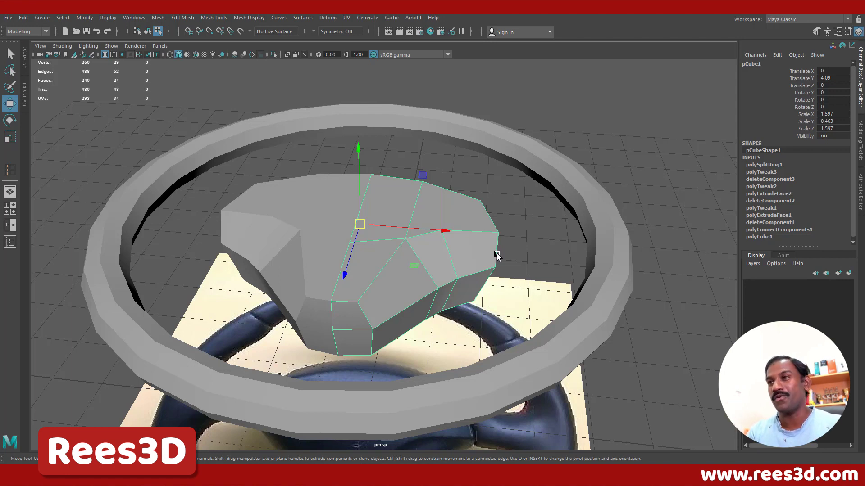
pyautogui.keyDown('alt'); pyautogui.moveTo(414, 249); pyautogui.dragTo(409, 277); pyautogui.keyUp('alt')
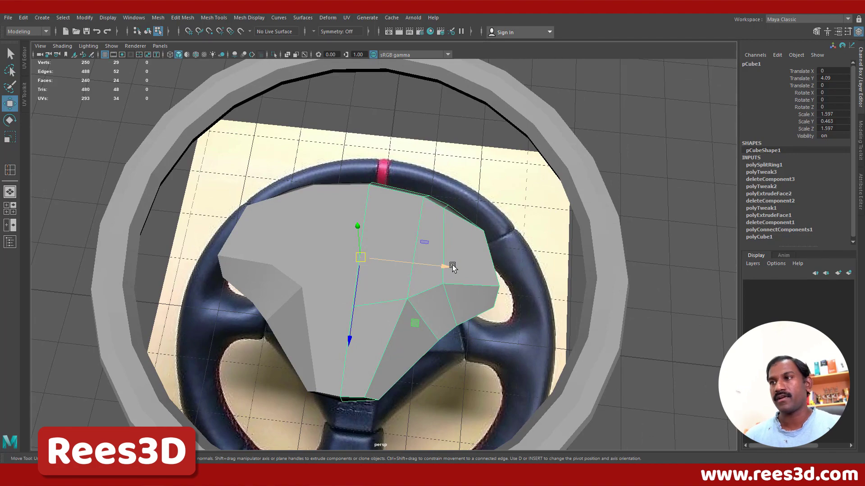
pyautogui.keyDown('alt'); pyautogui.moveTo(426, 264); pyautogui.dragTo(359, 232); pyautogui.keyUp('alt')
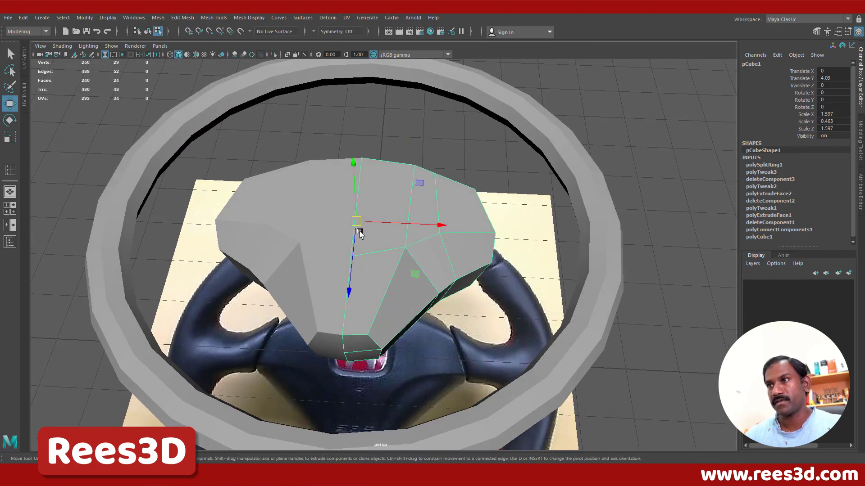
# Insert an edge loop across the hub's lower spoke, between the central crease corner and the spoke end.
pyautogui.click(10, 170)
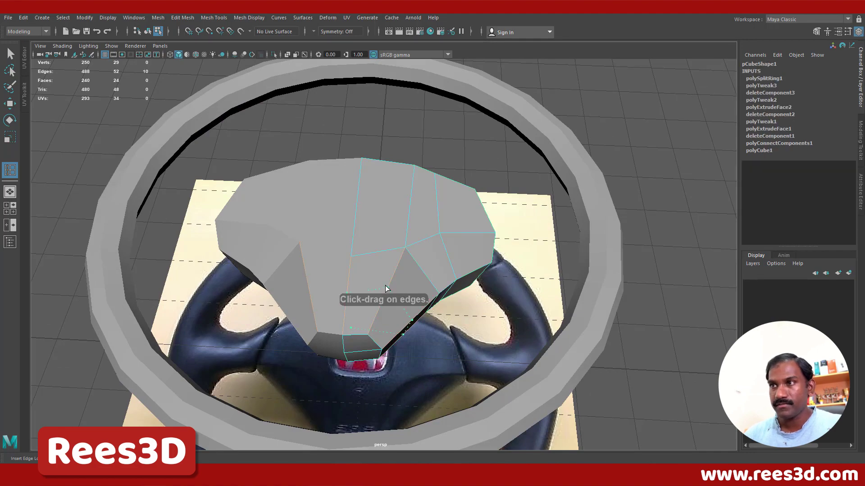
pyautogui.click(386, 285)
pyautogui.press('space')
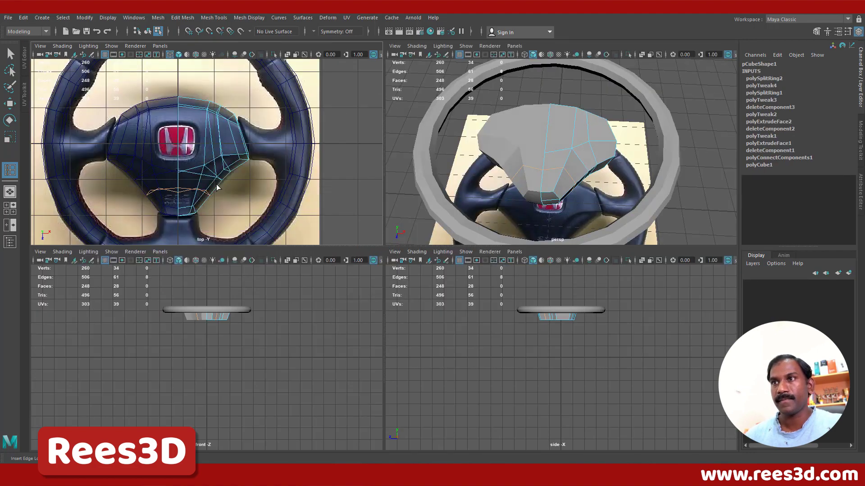
pyautogui.press('space')
# Move the lower spoke loop's front crease vertex inward towards the centre plane to refine the crease curve in the top view.
pyautogui.press('w')
pyautogui.keyDown('alt'); pyautogui.moveTo(362, 277); pyautogui.dragTo(353, 225, button='middle'); pyautogui.keyUp('alt')
pyautogui.keyDown('alt'); pyautogui.moveTo(353, 224); pyautogui.dragTo(399, 260, button='right'); pyautogui.keyUp('alt')
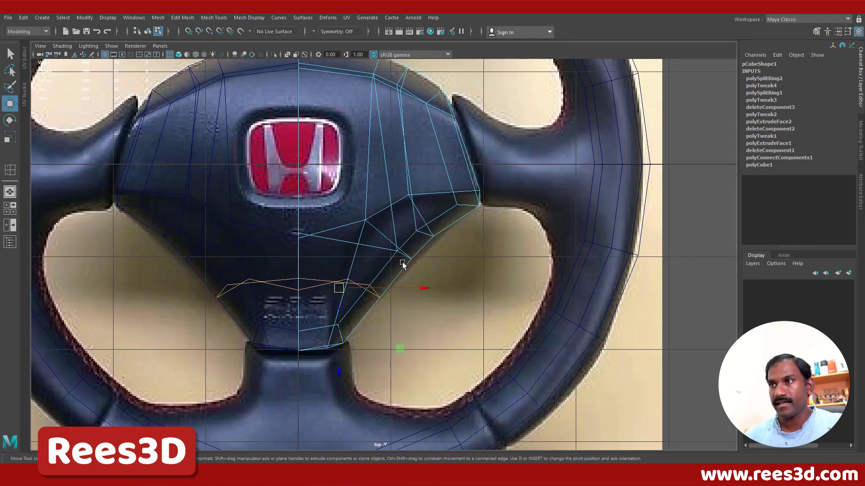
pyautogui.press('F9')
pyautogui.click(336, 277)
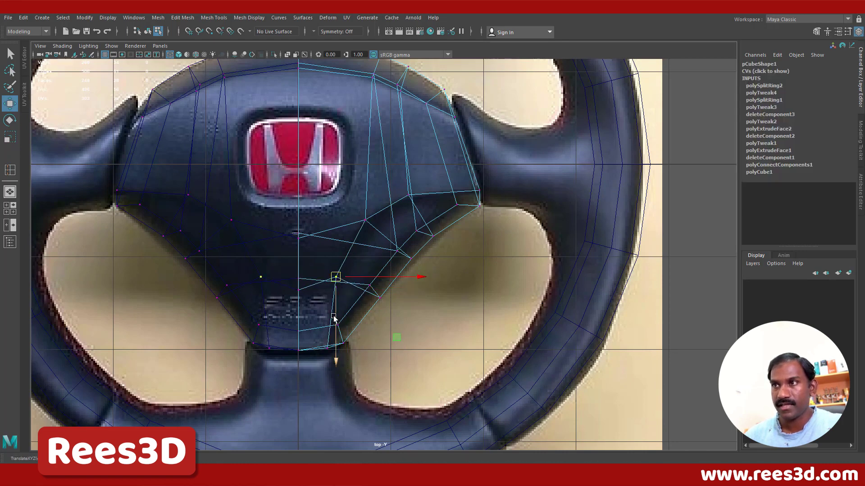
# Move the front and underside vertex pairs along the hub's lower side edge to follow the curved reference outline.
pyautogui.keyDown('alt'); pyautogui.moveTo(367, 299); pyautogui.dragTo(356, 260, button='middle'); pyautogui.keyUp('alt')
pyautogui.keyDown('alt'); pyautogui.moveTo(356, 260); pyautogui.dragTo(418, 265, button='right'); pyautogui.keyUp('alt')
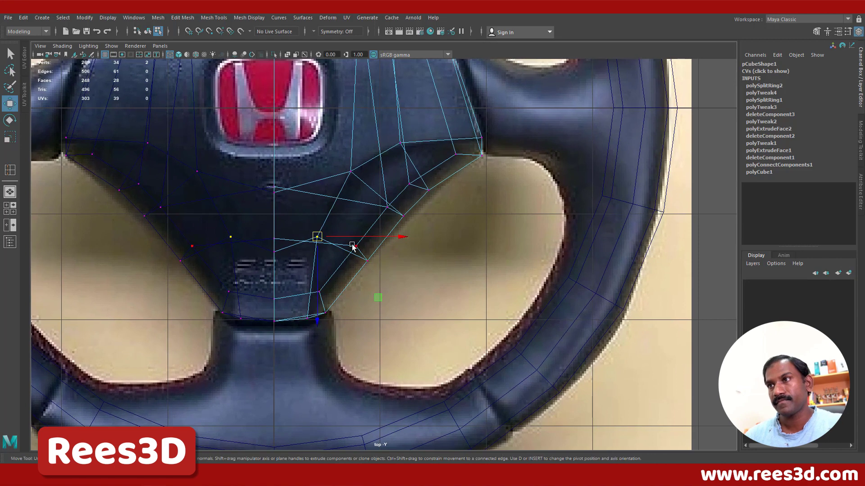
pyautogui.moveTo(351, 244)
pyautogui.mouseDown()
pyautogui.moveTo(373, 274)
pyautogui.moveTo(357, 249)
pyautogui.mouseUp()
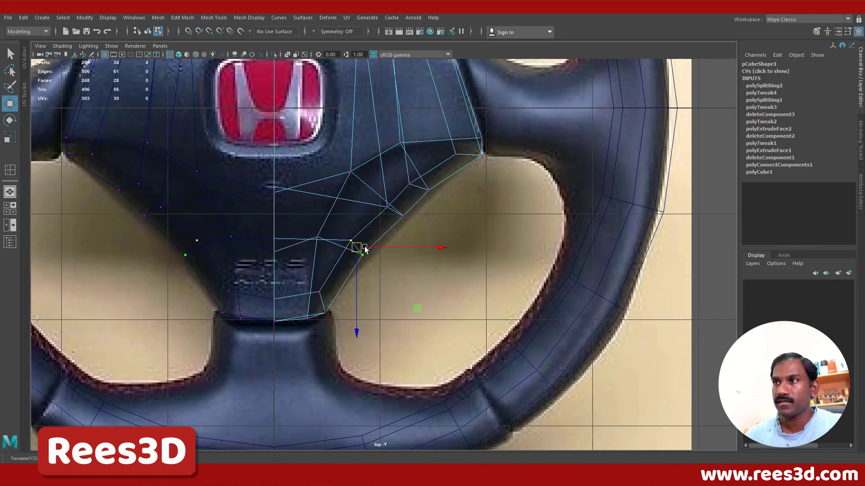
pyautogui.moveTo(375, 200)
pyautogui.mouseDown()
pyautogui.moveTo(413, 230)
pyautogui.moveTo(387, 211)
pyautogui.mouseUp()
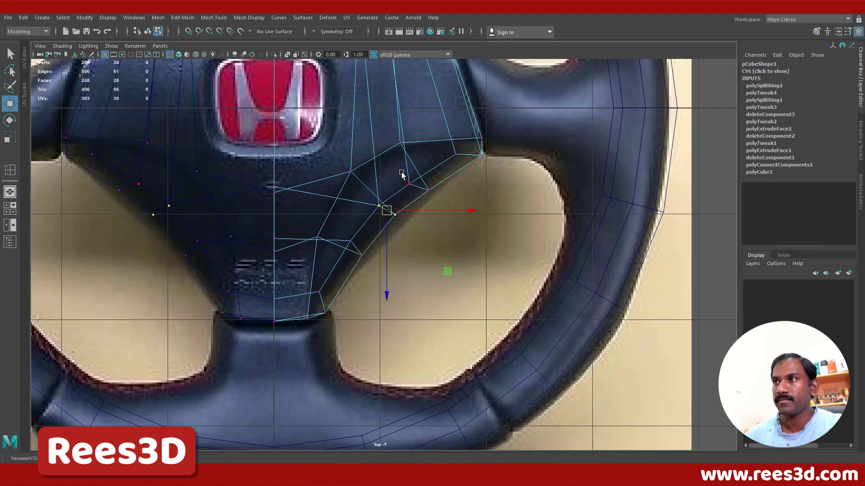
pyautogui.moveTo(401, 174); pyautogui.dragTo(432, 193)
# Preview the hub with smoothing in perspective, inspect its rounded form, and switch back to the unsmoothed display.
pyautogui.press('space')
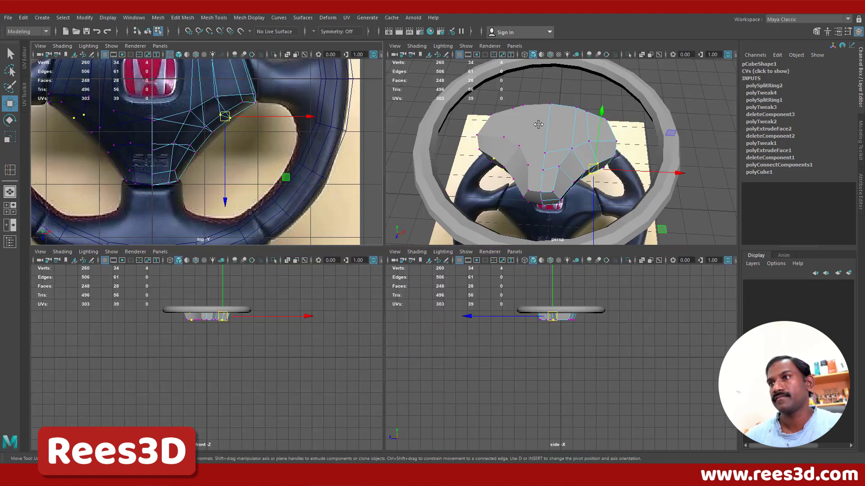
pyautogui.press('space')
pyautogui.keyDown('alt'); pyautogui.moveTo(531, 187); pyautogui.dragTo(436, 223); pyautogui.keyUp('alt')
pyautogui.moveTo(435, 223); pyautogui.dragTo(422, 288, button='right')
pyautogui.press('3')
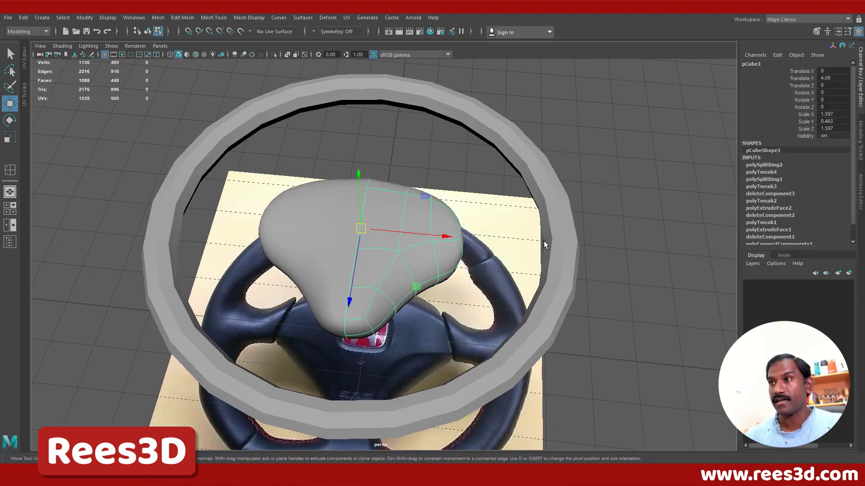
pyautogui.click(544, 238)
pyautogui.keyDown('alt'); pyautogui.moveTo(542, 236); pyautogui.dragTo(512, 256); pyautogui.keyUp('alt')
pyautogui.click(437, 237)
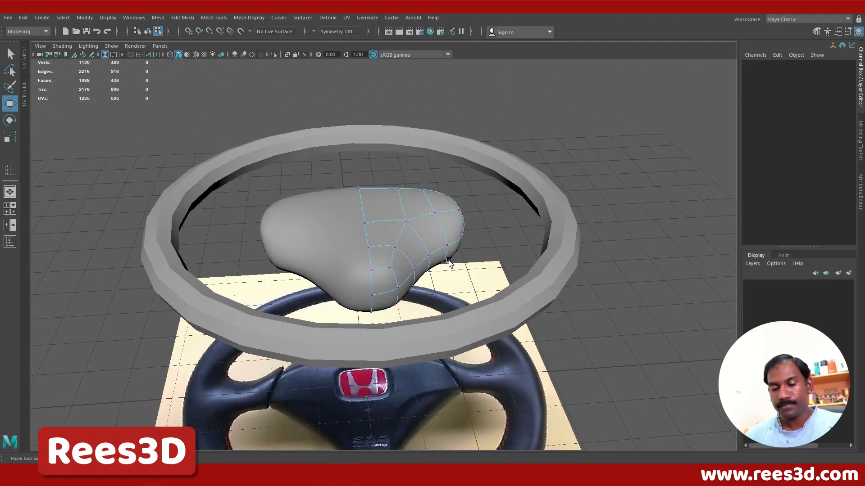
pyautogui.press('1')
pyautogui.keyDown('alt'); pyautogui.moveTo(449, 263); pyautogui.dragTo(434, 333); pyautogui.keyUp('alt')
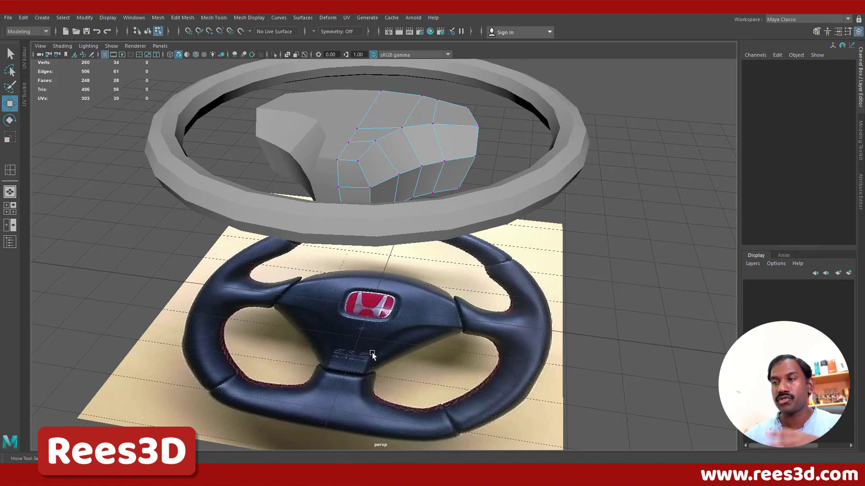
# Insert an edge loop along the hub's sloped lower side, close to the curved front crease.
pyautogui.keyDown('alt'); pyautogui.moveTo(423, 284); pyautogui.dragTo(412, 304); pyautogui.keyUp('alt')
pyautogui.keyDown('alt'); pyautogui.moveTo(399, 280); pyautogui.dragTo(446, 260, button='right'); pyautogui.keyUp('alt')
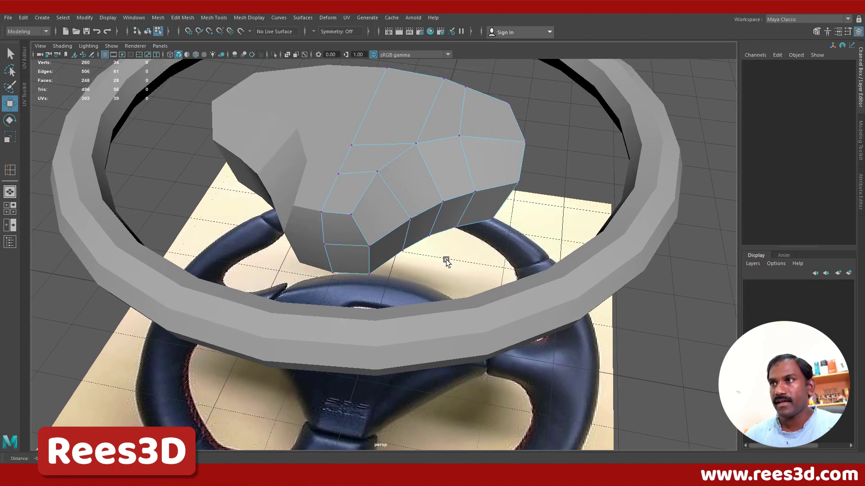
pyautogui.keyDown('alt'); pyautogui.moveTo(446, 260); pyautogui.dragTo(449, 278, button='middle'); pyautogui.keyUp('alt')
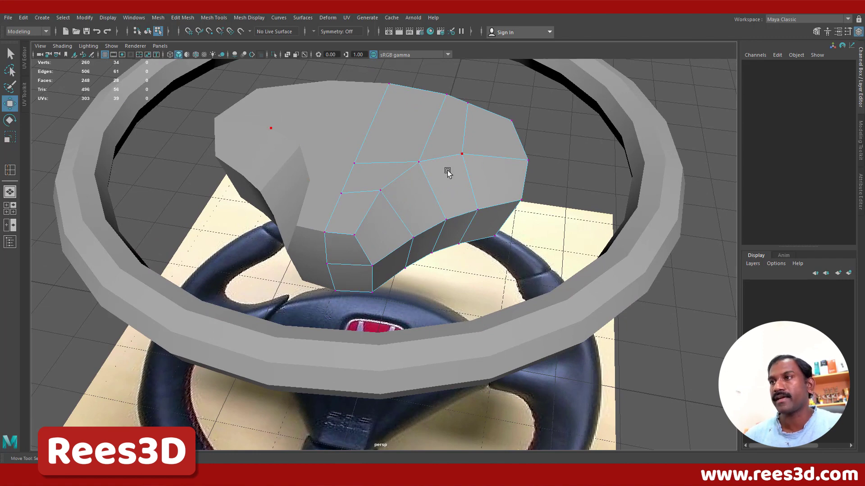
pyautogui.keyDown('shift'); pyautogui.moveTo(448, 166); pyautogui.dragTo(388, 161, button='right'); pyautogui.keyUp('shift')
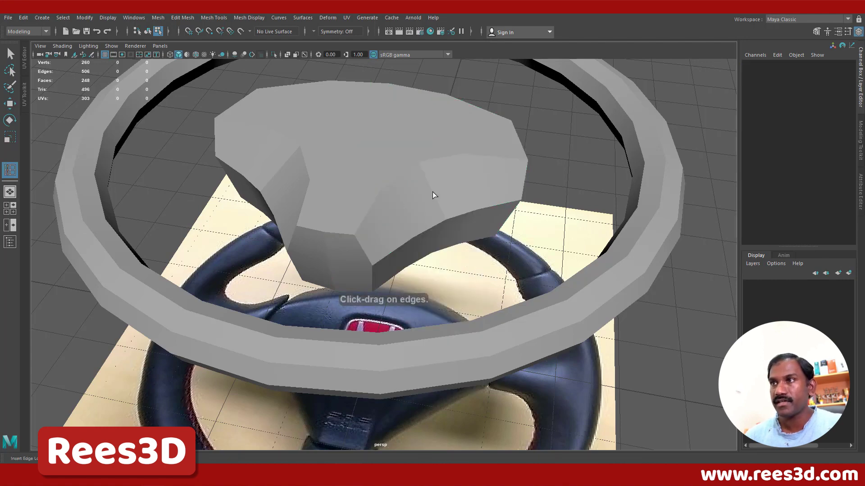
pyautogui.click(413, 185)
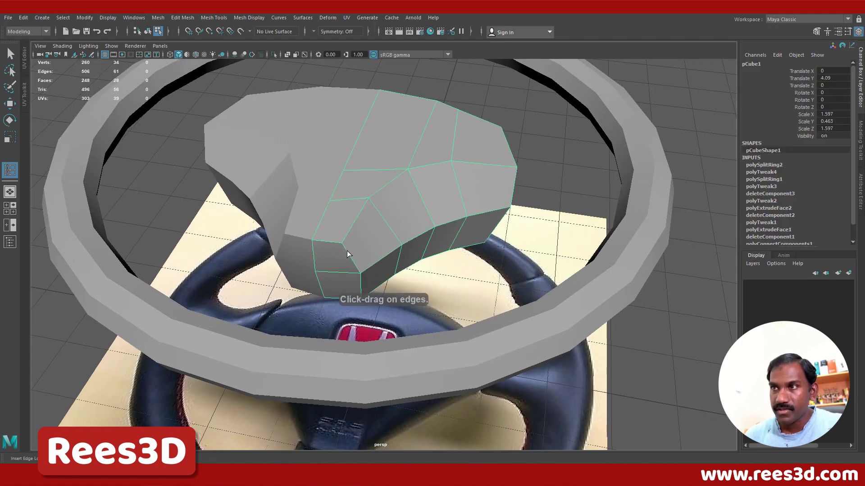
pyautogui.moveTo(345, 247); pyautogui.dragTo(345, 248)
pyautogui.moveTo(423, 263)
pyautogui.keyDown('alt'); pyautogui.mouseDown()
pyautogui.moveTo(425, 245)
pyautogui.moveTo(415, 276)
pyautogui.mouseUp(); pyautogui.keyUp('alt')
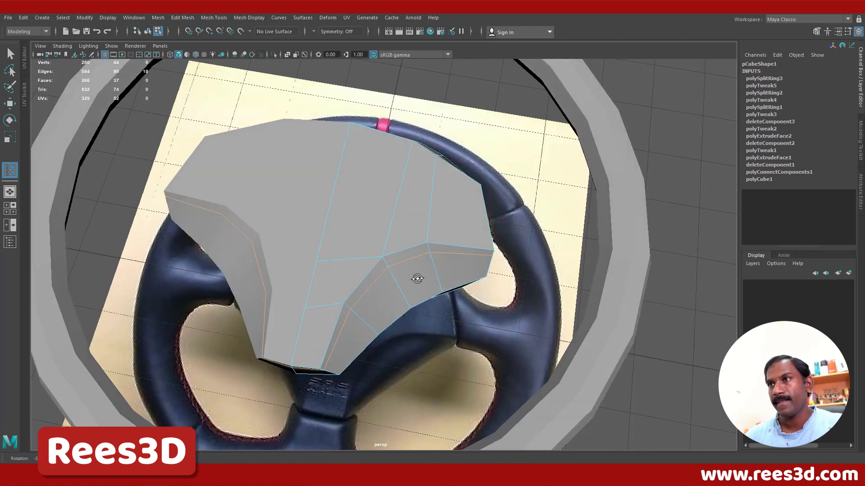
# Preview the hub with smoothing, inspect the crease and lower spoke against the reference, and return to the unsmoothed display.
pyautogui.press('w')
pyautogui.moveTo(404, 215); pyautogui.dragTo(396, 264, button='right')
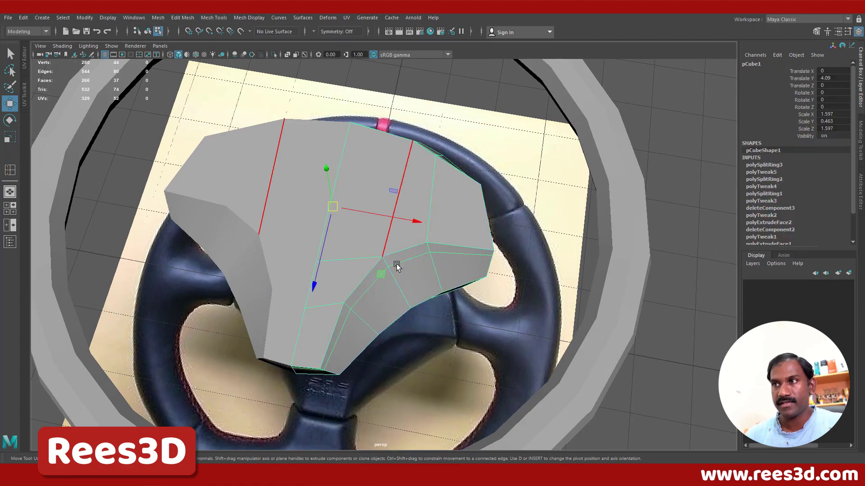
pyautogui.press('3')
pyautogui.keyDown('alt'); pyautogui.moveTo(407, 269); pyautogui.dragTo(366, 263); pyautogui.keyUp('alt')
pyautogui.click(700, 160)
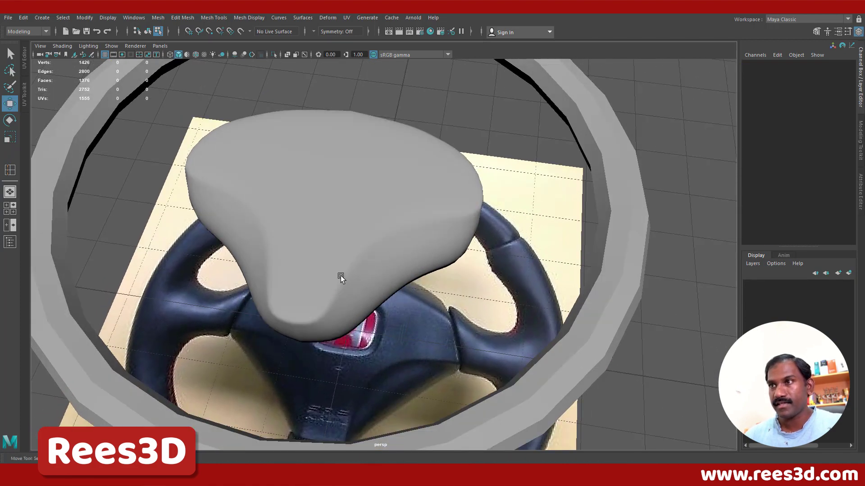
pyautogui.keyDown('alt'); pyautogui.moveTo(459, 205); pyautogui.dragTo(233, 304); pyautogui.keyUp('alt')
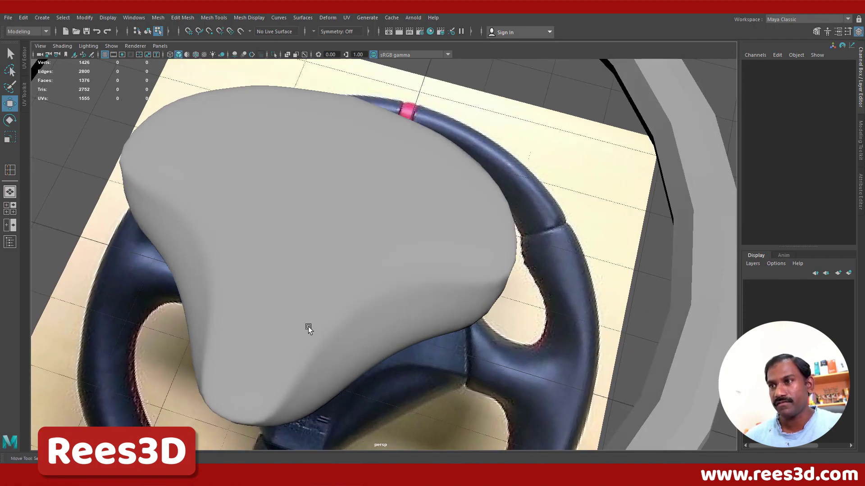
pyautogui.keyDown('alt'); pyautogui.moveTo(308, 329); pyautogui.dragTo(347, 399); pyautogui.keyUp('alt')
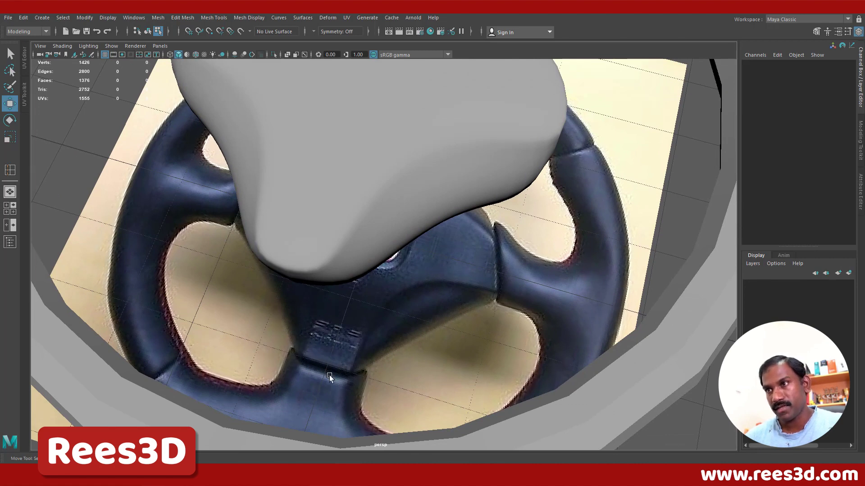
pyautogui.click(326, 242)
pyautogui.press('1')
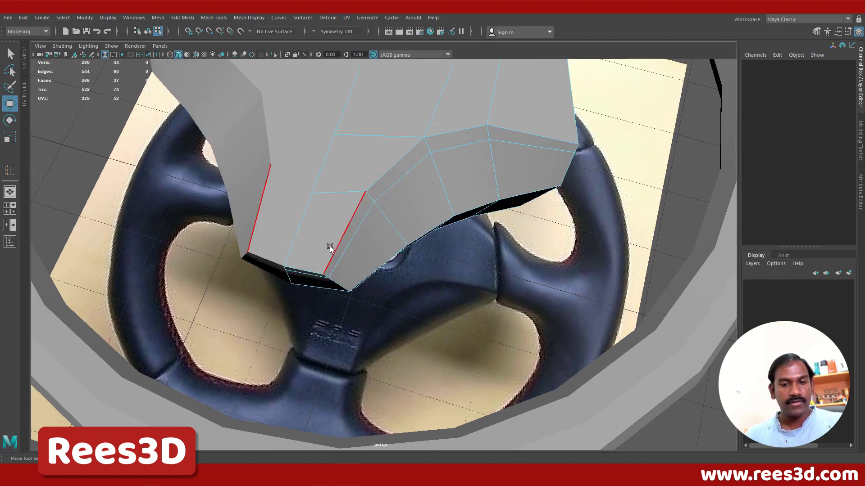
# Insert supporting edge loops close to the hub's lower spoke end and close to its outer side end.
pyautogui.keyDown('alt'); pyautogui.moveTo(361, 273); pyautogui.dragTo(400, 266, button='middle'); pyautogui.keyUp('alt')
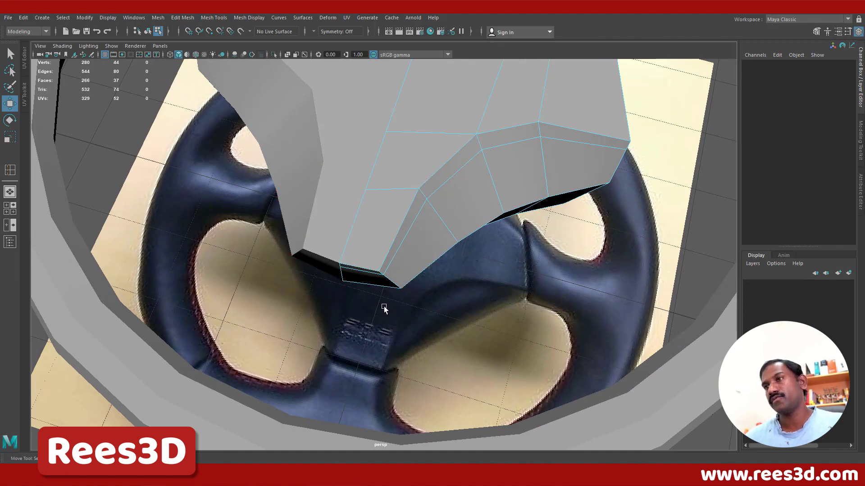
pyautogui.keyDown('alt'); pyautogui.moveTo(386, 309); pyautogui.dragTo(404, 235); pyautogui.keyUp('alt')
pyautogui.keyDown('shift'); pyautogui.rightClick(404, 234); pyautogui.keyUp('shift')
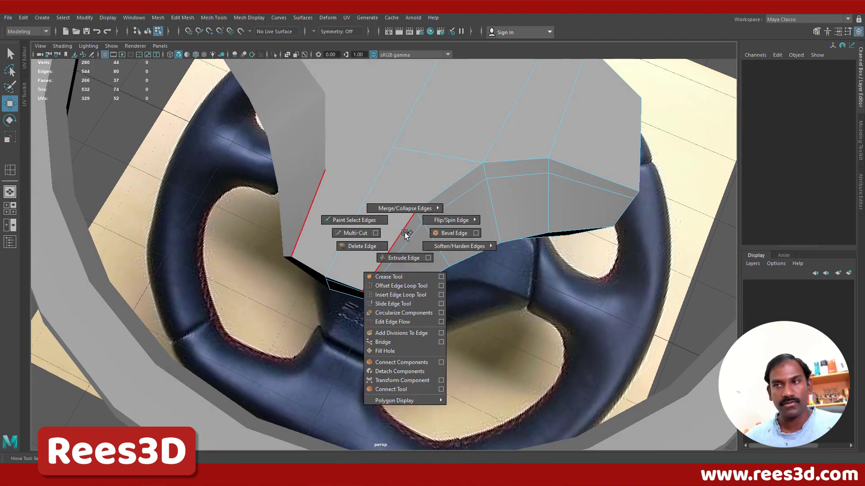
pyautogui.keyDown('shift'); pyautogui.moveTo(405, 234); pyautogui.dragTo(410, 283, button='right'); pyautogui.keyUp('shift')
pyautogui.keyDown('shift'); pyautogui.moveTo(464, 196); pyautogui.dragTo(409, 212, button='right'); pyautogui.keyUp('shift')
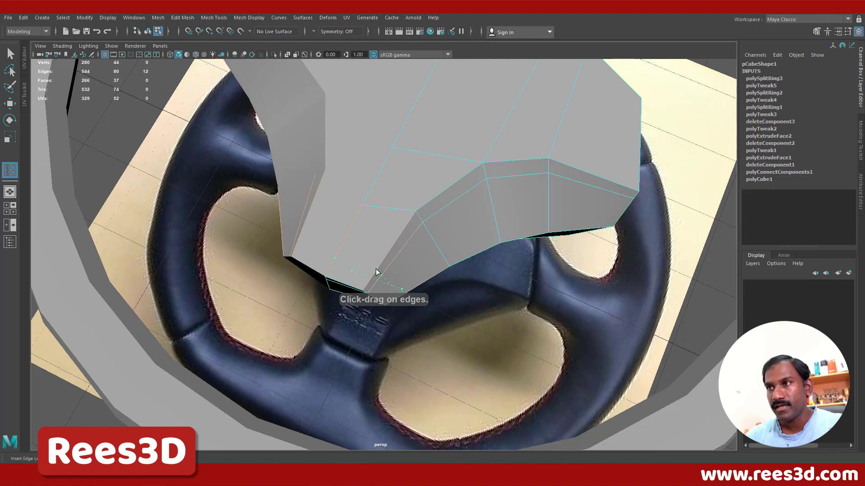
pyautogui.click(370, 283)
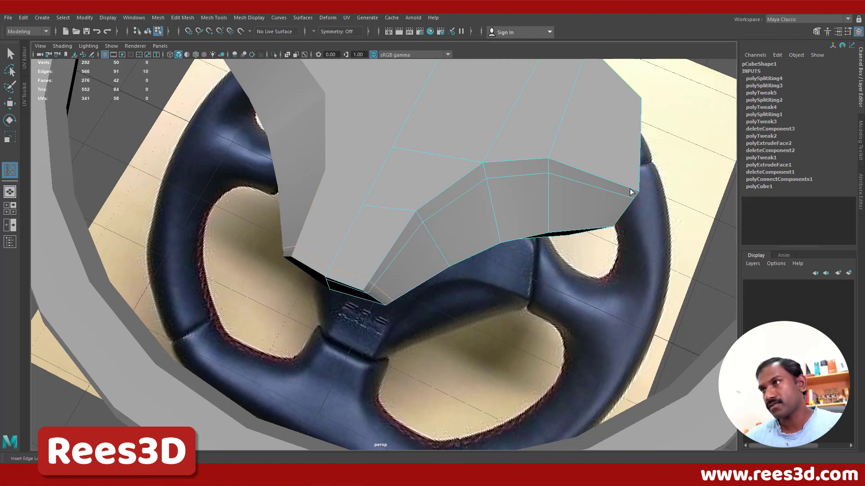
pyautogui.moveTo(624, 193); pyautogui.dragTo(477, 231)
# Preview the smoothed hub from several angles to check its sharpened ends, and switch back to the unsmoothed display.
pyautogui.press('w')
pyautogui.moveTo(419, 224); pyautogui.dragTo(418, 279, button='right')
pyautogui.press('3')
pyautogui.click(472, 368)
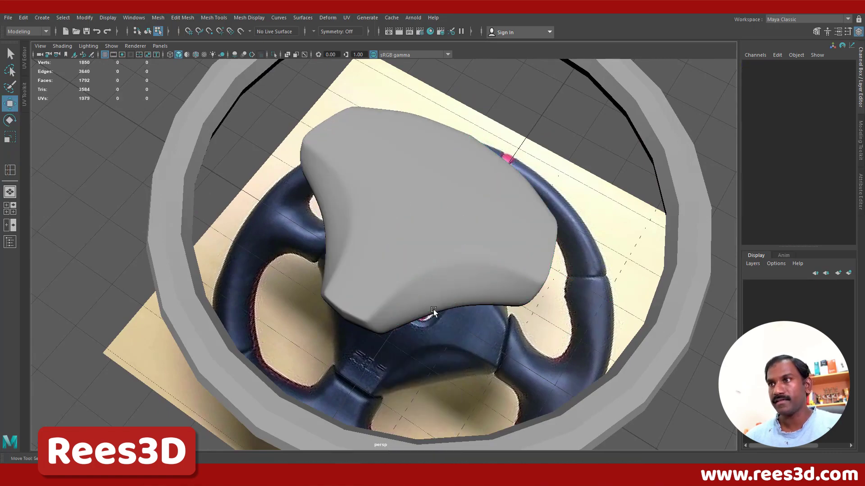
pyautogui.keyDown('alt'); pyautogui.moveTo(433, 310); pyautogui.dragTo(495, 279); pyautogui.keyUp('alt')
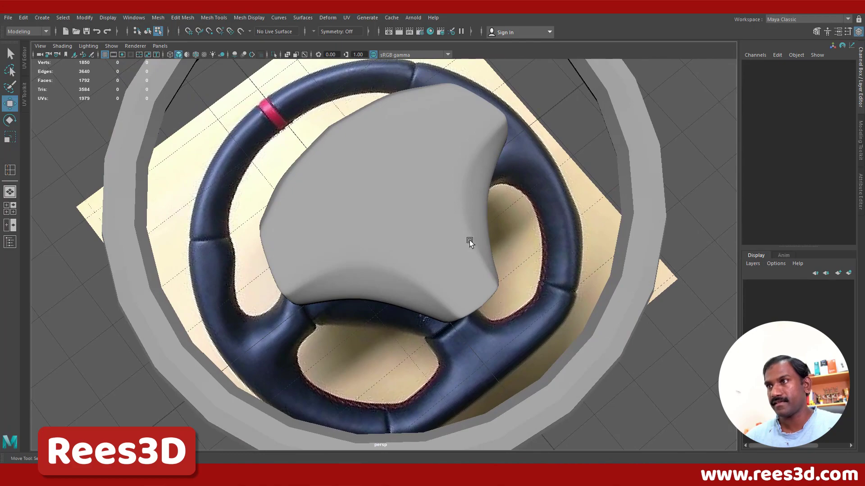
pyautogui.keyDown('alt'); pyautogui.moveTo(490, 128); pyautogui.dragTo(519, 224); pyautogui.keyUp('alt')
pyautogui.keyDown('alt'); pyautogui.moveTo(488, 288); pyautogui.dragTo(482, 232); pyautogui.keyUp('alt')
pyautogui.click(487, 226)
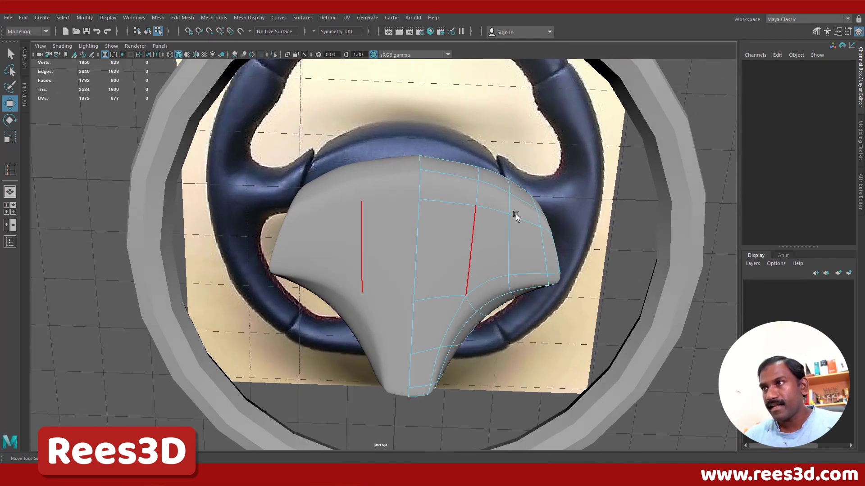
pyautogui.press('1')
# Examine the hub's upper outline and the spacing of its vertical edges from several angles.
pyautogui.keyDown('alt'); pyautogui.moveTo(569, 206); pyautogui.dragTo(533, 177); pyautogui.keyUp('alt')
pyautogui.keyDown('alt'); pyautogui.moveTo(498, 169); pyautogui.dragTo(529, 230, button='middle'); pyautogui.keyUp('alt')
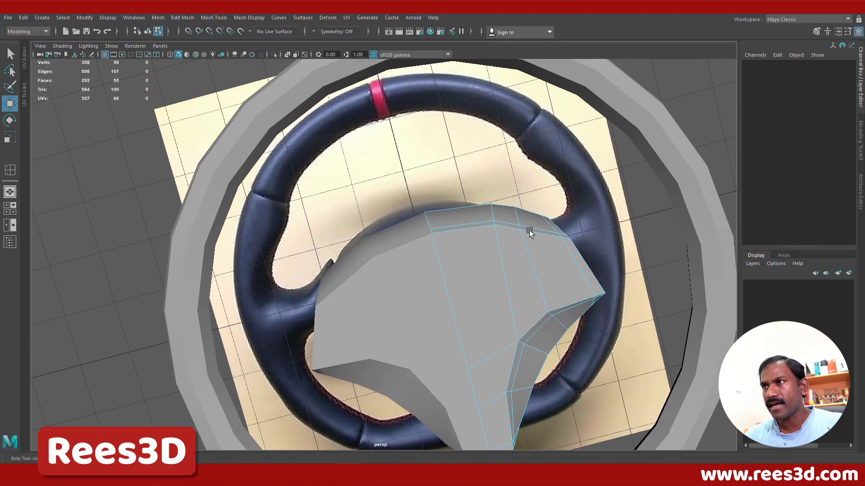
pyautogui.keyDown('alt'); pyautogui.moveTo(529, 231); pyautogui.dragTo(597, 255, button='right'); pyautogui.keyUp('alt')
pyautogui.keyDown('alt'); pyautogui.moveTo(596, 255); pyautogui.dragTo(538, 252, button='middle'); pyautogui.keyUp('alt')
pyautogui.keyDown('alt'); pyautogui.moveTo(515, 226); pyautogui.dragTo(482, 246); pyautogui.keyUp('alt')
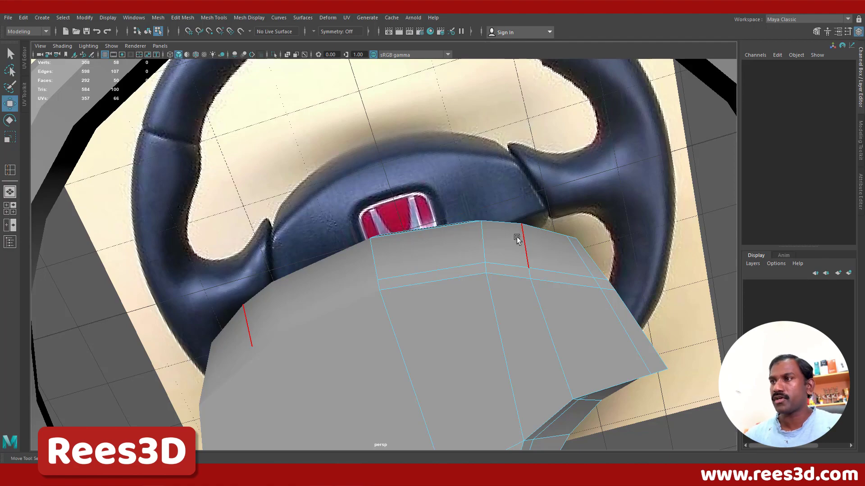
pyautogui.keyDown('alt'); pyautogui.moveTo(517, 238); pyautogui.dragTo(450, 246, button='right'); pyautogui.keyUp('alt')
pyautogui.keyDown('alt'); pyautogui.moveTo(450, 246); pyautogui.dragTo(492, 270); pyautogui.keyUp('alt')
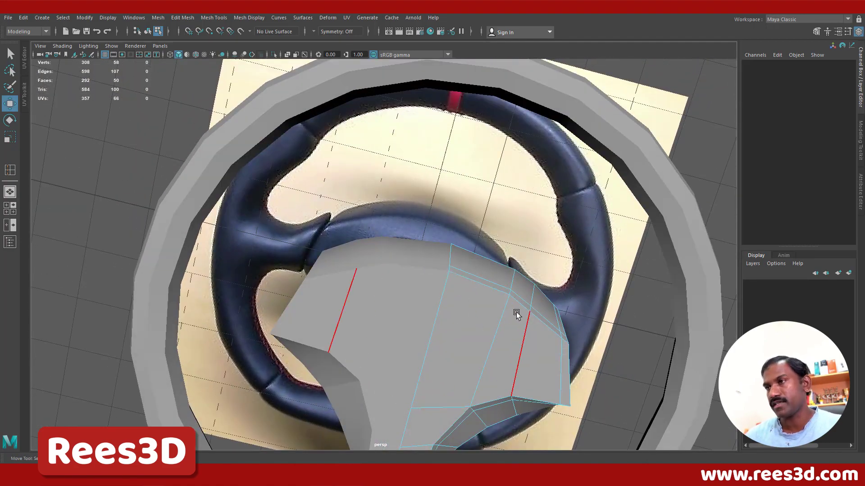
pyautogui.keyDown('alt'); pyautogui.moveTo(514, 307); pyautogui.dragTo(413, 344); pyautogui.keyUp('alt')
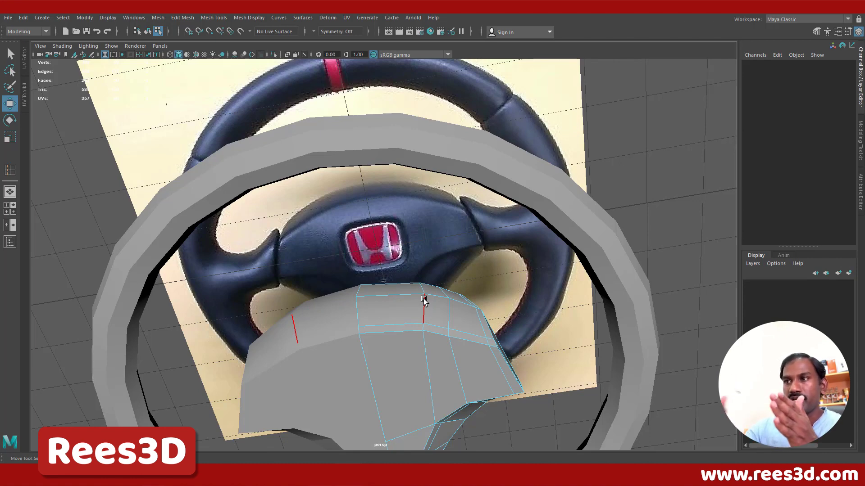
pyautogui.keyDown('alt'); pyautogui.moveTo(435, 294); pyautogui.dragTo(430, 321); pyautogui.keyUp('alt')
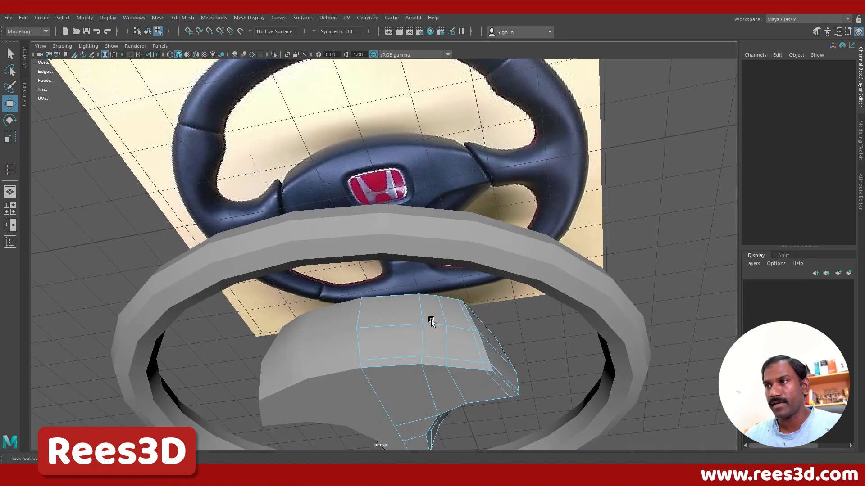
# Select the edges of the inner vertical loop on the hub's upper wall and slide them towards the centre plane.
pyautogui.keyDown('alt'); pyautogui.moveTo(430, 320); pyautogui.dragTo(441, 278, button='middle'); pyautogui.keyUp('alt')
pyautogui.keyDown('alt'); pyautogui.moveTo(441, 278); pyautogui.dragTo(545, 285, button='right'); pyautogui.keyUp('alt')
pyautogui.click(452, 275)
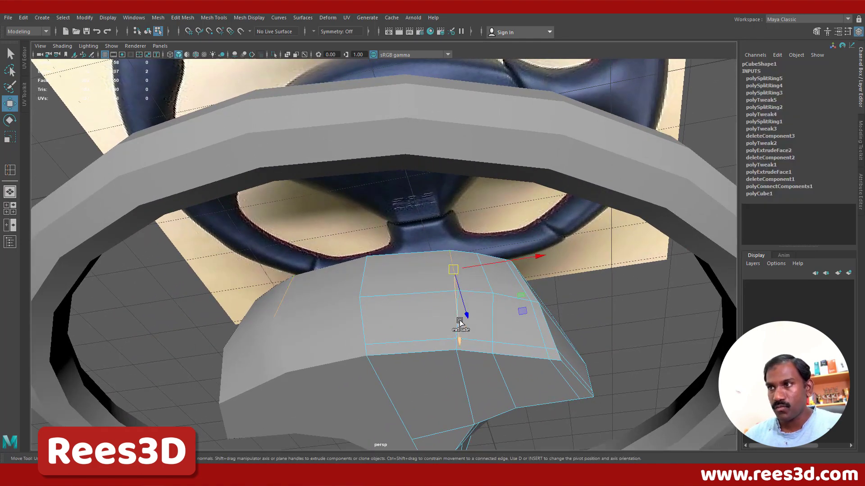
pyautogui.keyDown('alt'); pyautogui.moveTo(460, 320); pyautogui.dragTo(579, 330, button='right'); pyautogui.keyUp('alt')
pyautogui.keyDown('alt'); pyautogui.moveTo(579, 331); pyautogui.dragTo(500, 294, button='middle'); pyautogui.keyUp('alt')
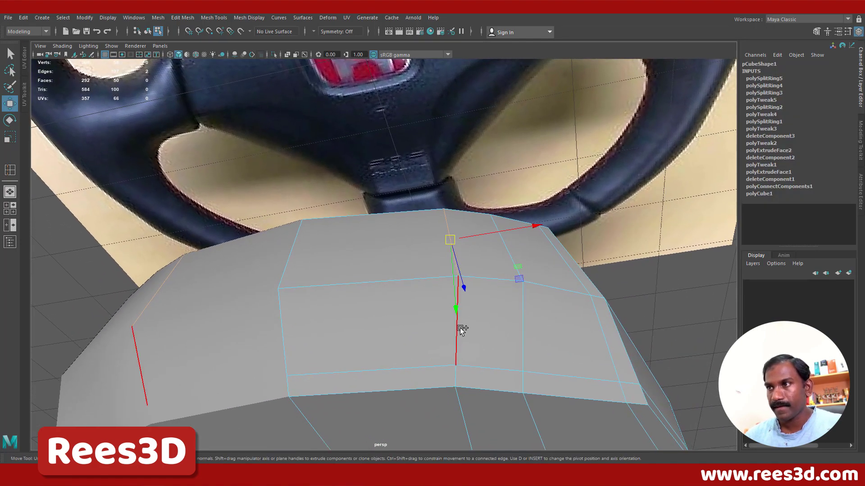
pyautogui.keyDown('shift'); pyautogui.click(455, 369); pyautogui.keyUp('shift')
pyautogui.keyDown('alt'); pyautogui.moveTo(498, 328); pyautogui.dragTo(445, 304); pyautogui.keyUp('alt')
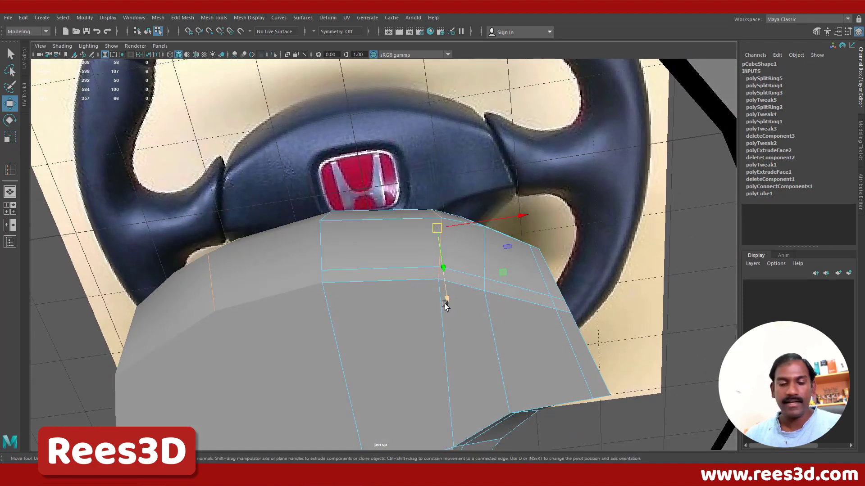
pyautogui.keyDown('shift'); pyautogui.rightClick(449, 240); pyautogui.keyUp('shift')
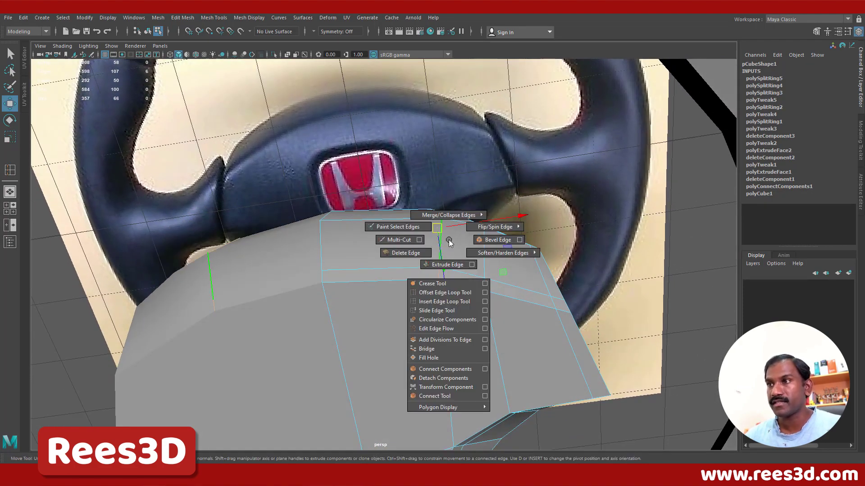
pyautogui.click(443, 311)
pyautogui.keyDown('alt'); pyautogui.moveTo(385, 255); pyautogui.dragTo(412, 261); pyautogui.keyUp('alt')
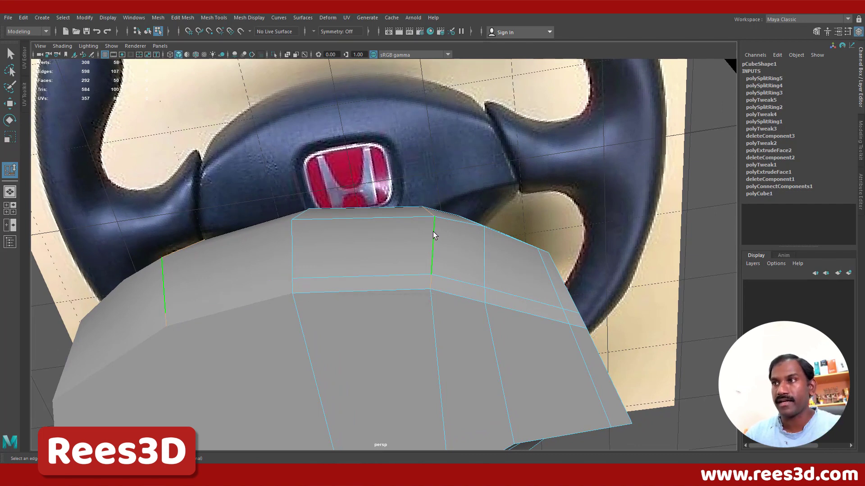
pyautogui.moveTo(429, 230)
pyautogui.mouseDown(button='middle')
pyautogui.moveTo(405, 228)
pyautogui.moveTo(420, 237)
pyautogui.mouseUp(button='middle')
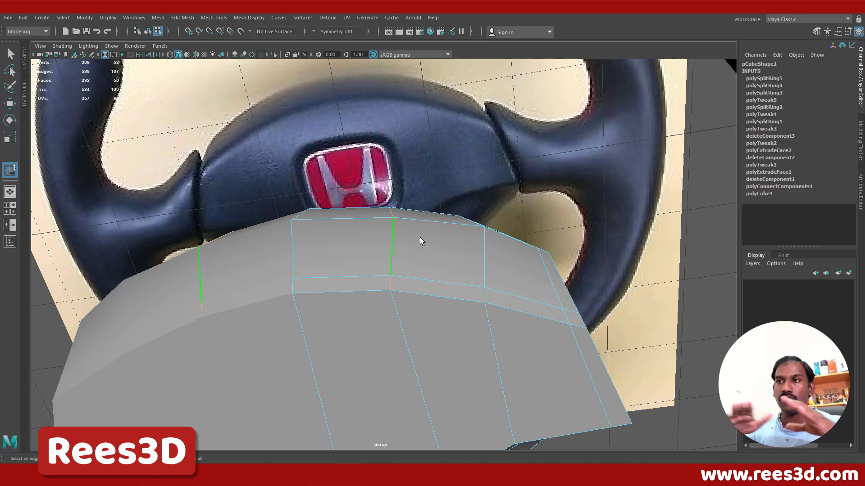
# Leave edge editing, return to object selection, and delete the mirrored duplicate half of the hub.
pyautogui.keyDown('alt'); pyautogui.moveTo(420, 238); pyautogui.dragTo(396, 279); pyautogui.keyUp('alt')
pyautogui.keyDown('alt'); pyautogui.moveTo(442, 295); pyautogui.dragTo(394, 207); pyautogui.keyUp('alt')
pyautogui.moveTo(395, 206); pyautogui.dragTo(388, 260, button='right')
pyautogui.keyDown('alt'); pyautogui.moveTo(388, 259); pyautogui.dragTo(370, 258); pyautogui.keyUp('alt')
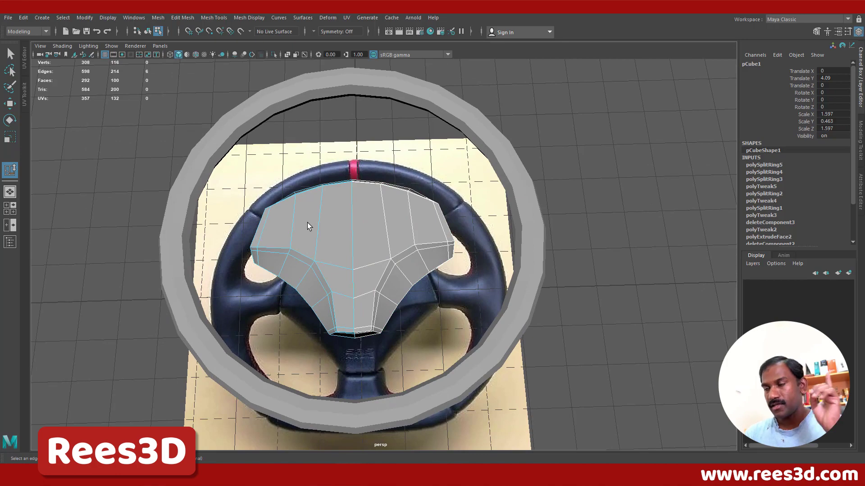
pyautogui.click(148, 30)
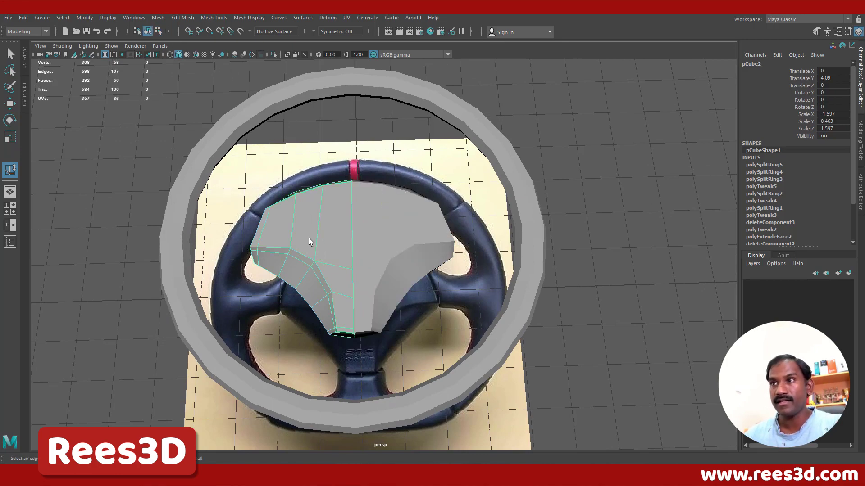
pyautogui.press('Delete')
# Select the remaining hub half, open the Mirror options, and reset the mirror settings to their defaults.
pyautogui.click(394, 252)
pyautogui.keyDown('alt'); pyautogui.moveTo(396, 286); pyautogui.dragTo(288, 231); pyautogui.keyUp('alt')
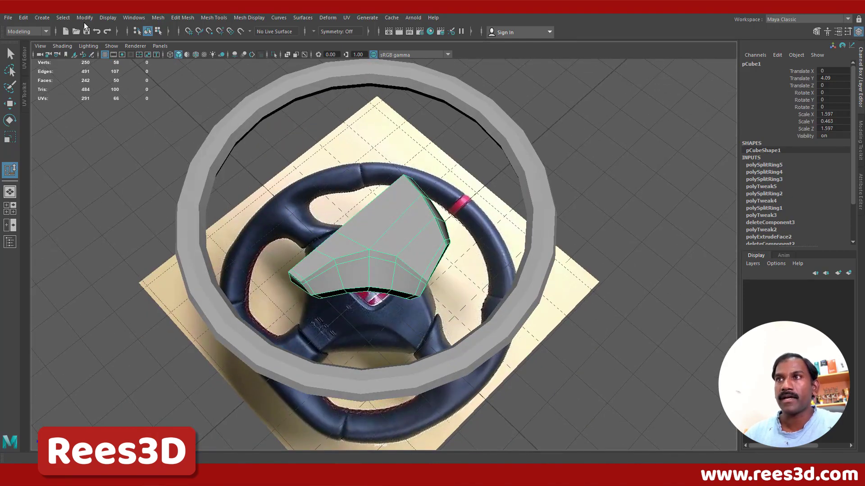
pyautogui.click(158, 18)
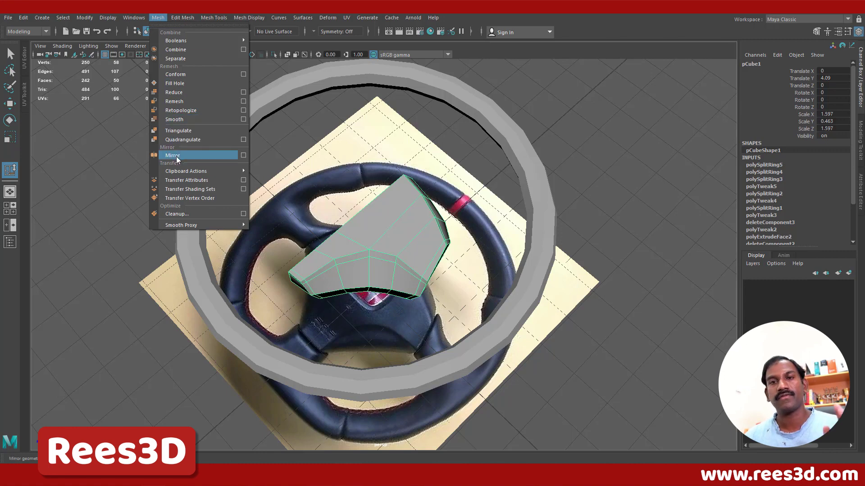
pyautogui.click(244, 156)
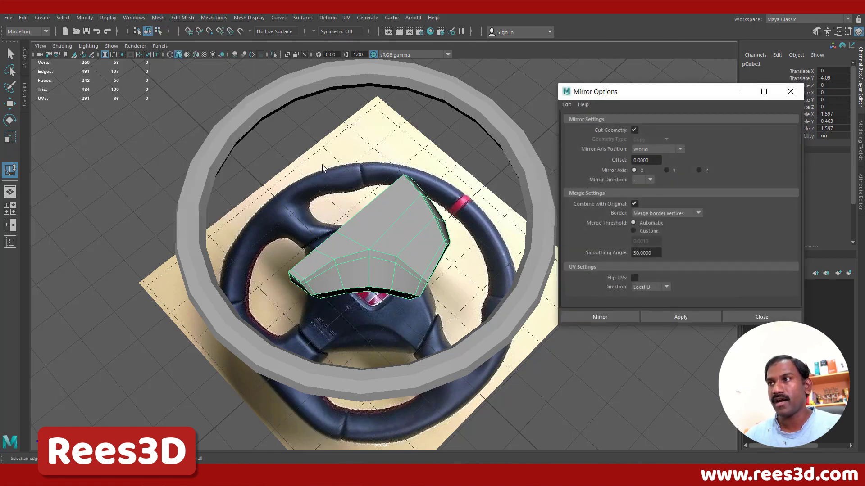
pyautogui.click(567, 104)
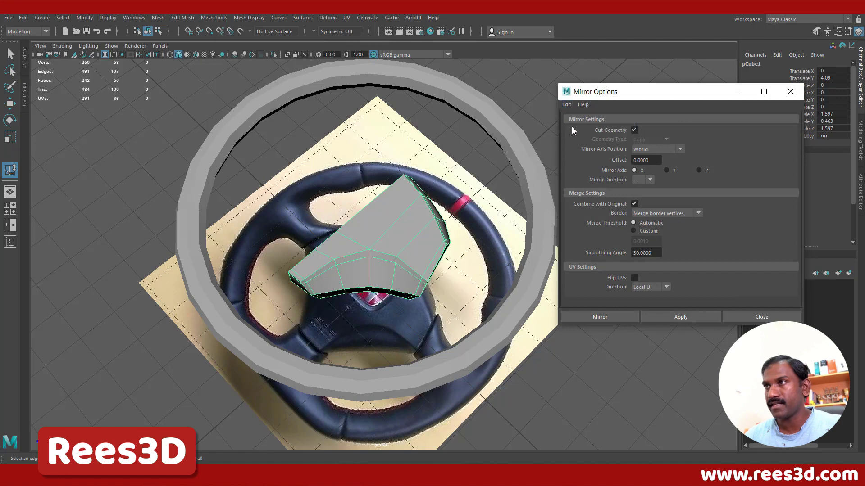
pyautogui.click(573, 123)
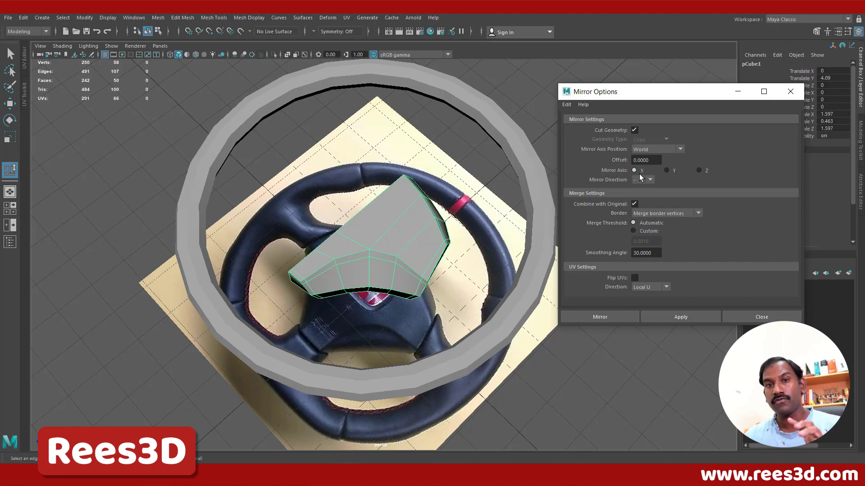
pyautogui.click(10, 119)
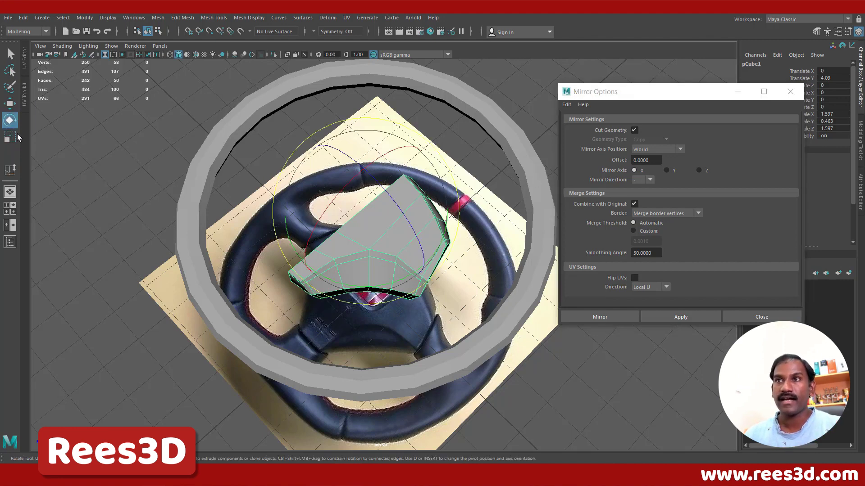
pyautogui.moveTo(360, 275); pyautogui.dragTo(446, 204)
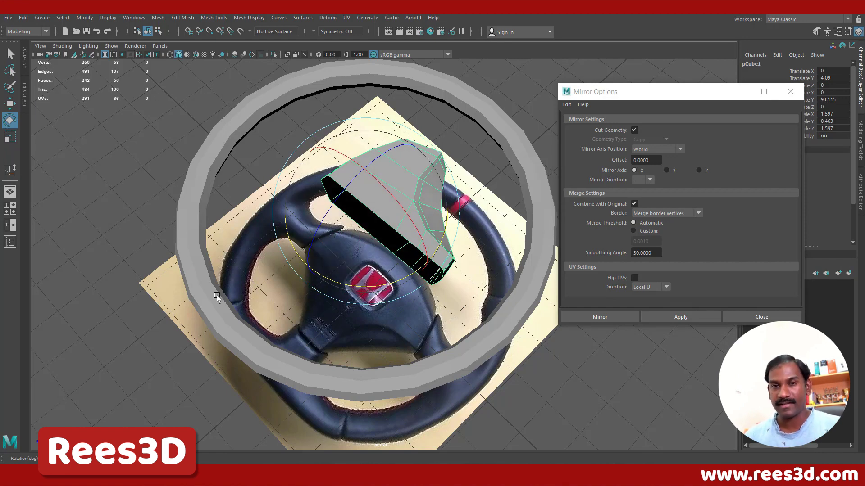
pyautogui.hotkey('ctrl', 'z')
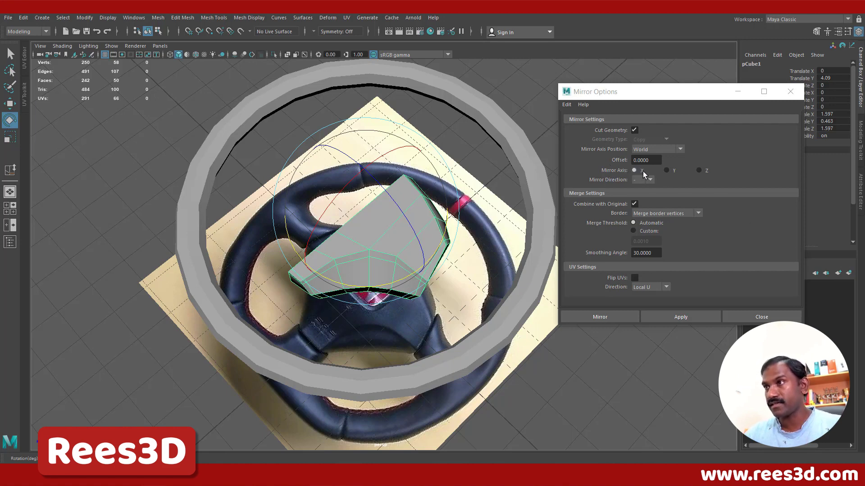
# Mirror the hub half across the world X axis and display the completed hub in smooth mesh preview.
pyautogui.click(613, 316)
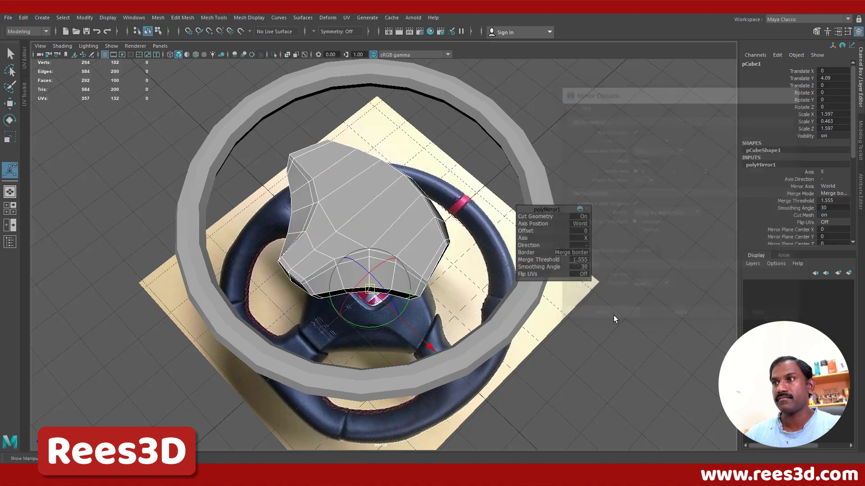
pyautogui.click(545, 322)
pyautogui.moveTo(389, 244); pyautogui.dragTo(343, 214, button='right')
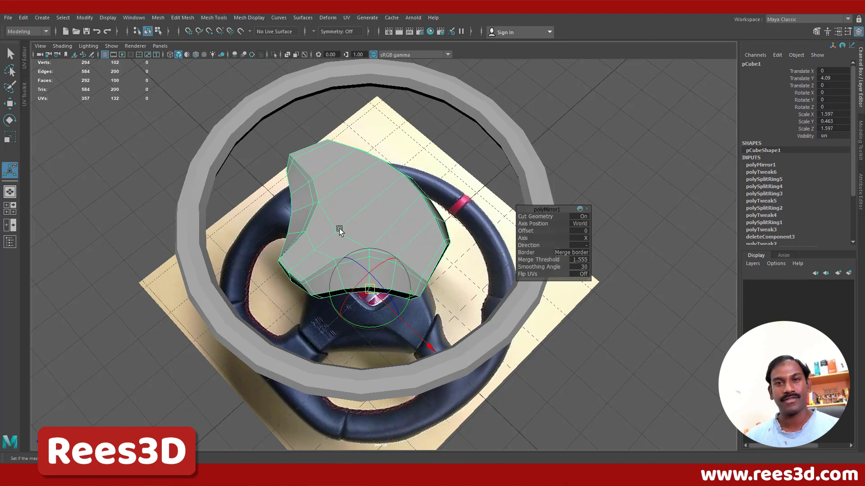
pyautogui.moveTo(388, 217); pyautogui.dragTo(380, 272, button='right')
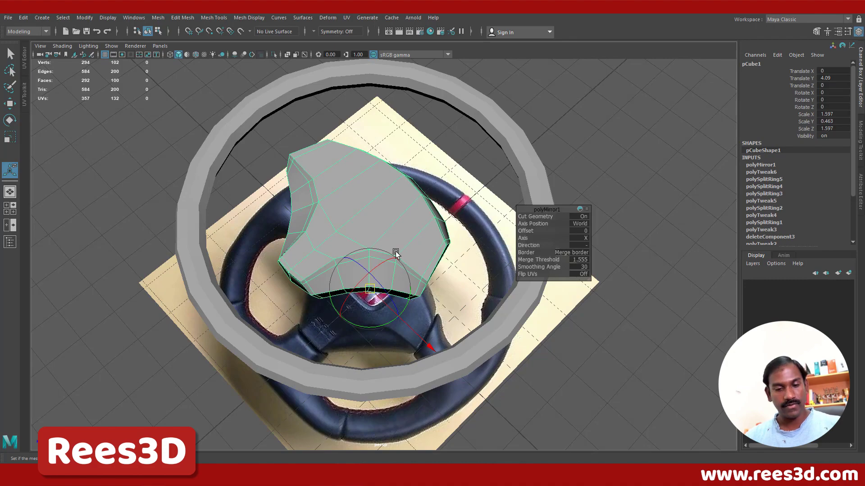
pyautogui.press('3')
pyautogui.click(576, 326)
pyautogui.keyDown('alt'); pyautogui.moveTo(391, 273); pyautogui.dragTo(412, 271); pyautogui.keyUp('alt')
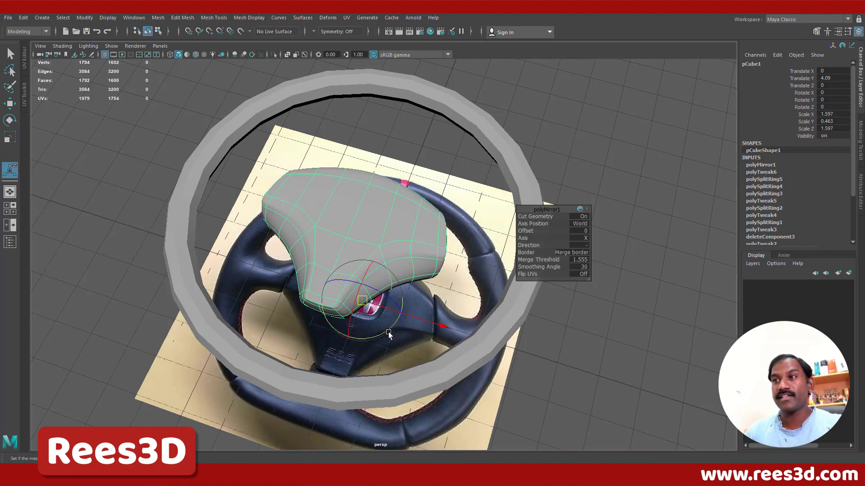
# In the top view, move the torus rim's bottom vertices up, including the centre column, to match the reference wheel's flattened lower edge.
pyautogui.click(379, 367)
pyautogui.click(439, 361)
pyautogui.keyDown('alt'); pyautogui.moveTo(447, 314); pyautogui.dragTo(458, 326); pyautogui.keyUp('alt')
pyautogui.press('space')
pyautogui.press('space')
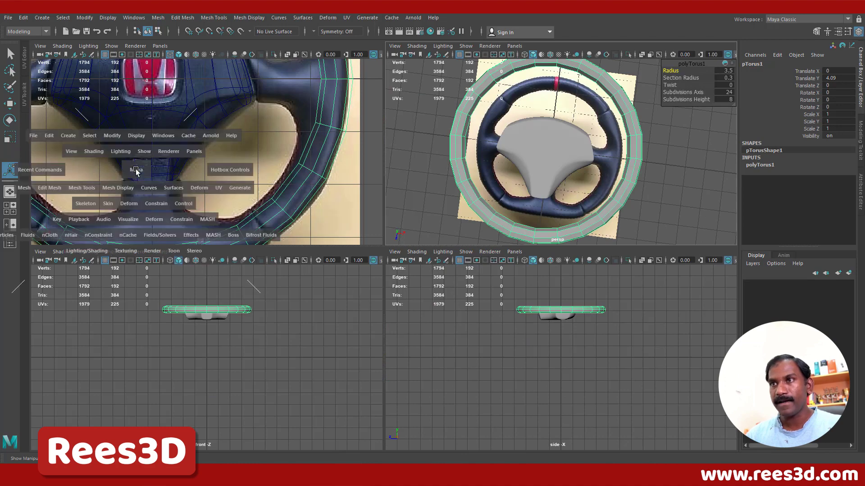
pyautogui.scroll(-5, 386, 235)
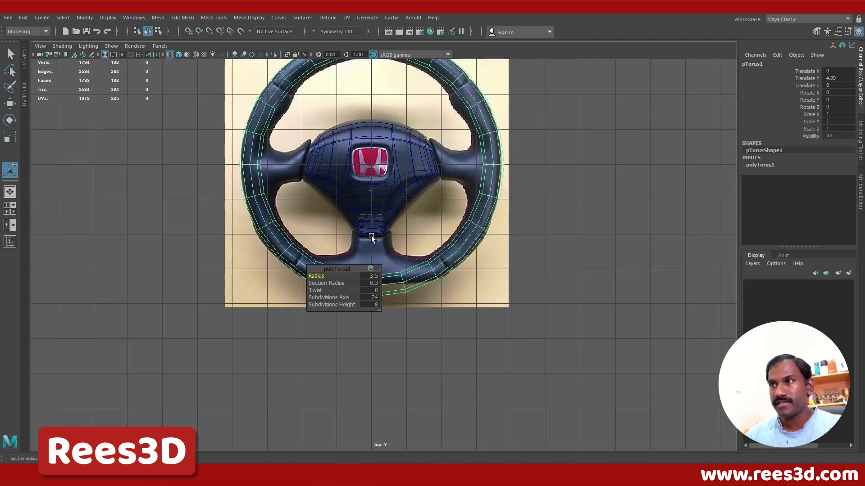
pyautogui.scroll(6, 440, 259)
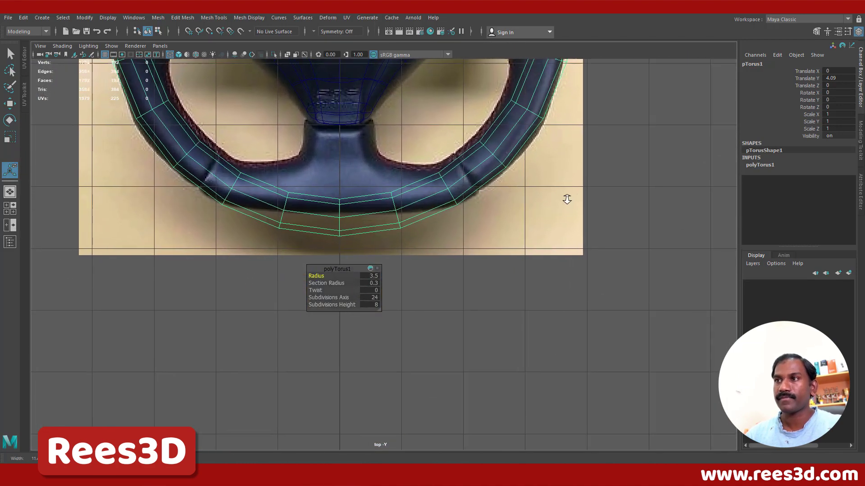
pyautogui.scroll(2, 384, 213)
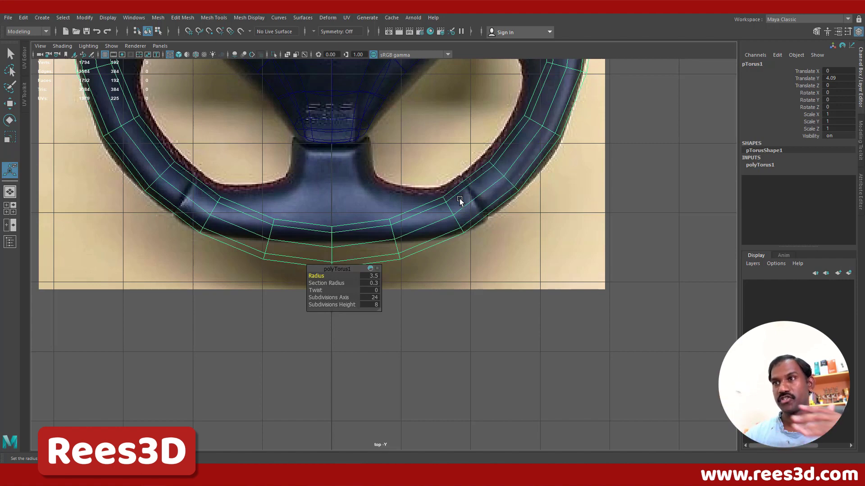
pyautogui.moveTo(354, 230); pyautogui.dragTo(287, 222, button='right')
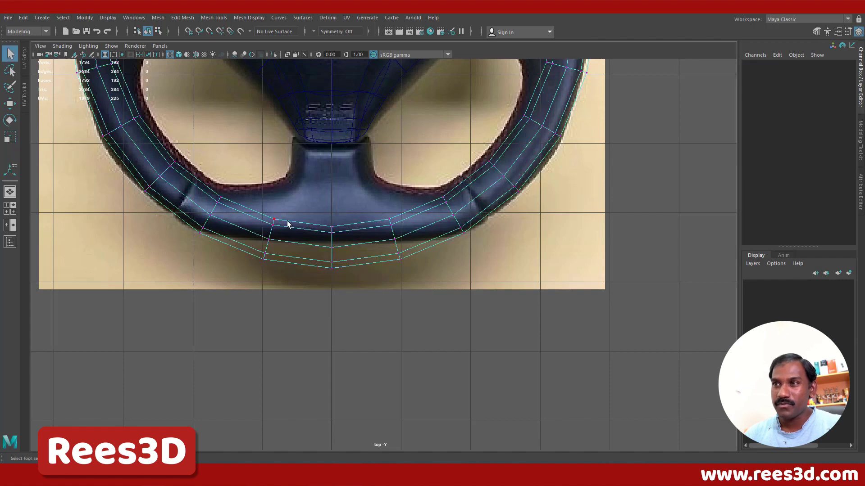
pyautogui.moveTo(252, 199); pyautogui.dragTo(406, 304)
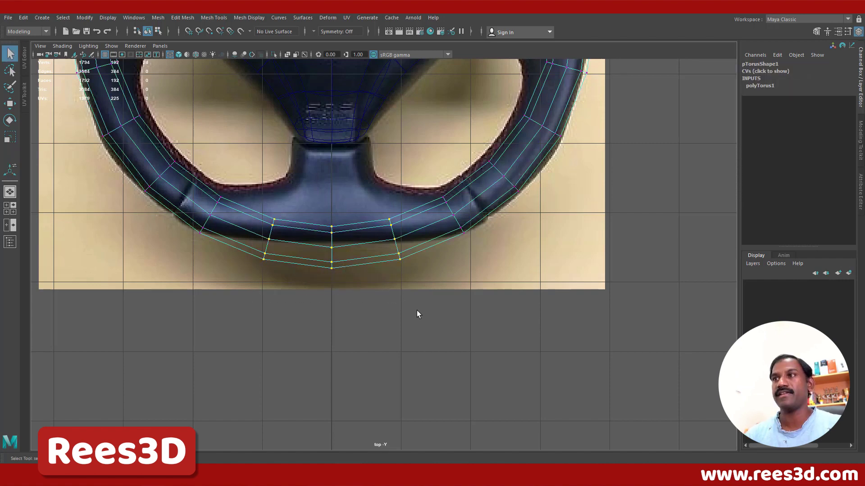
pyautogui.press('w')
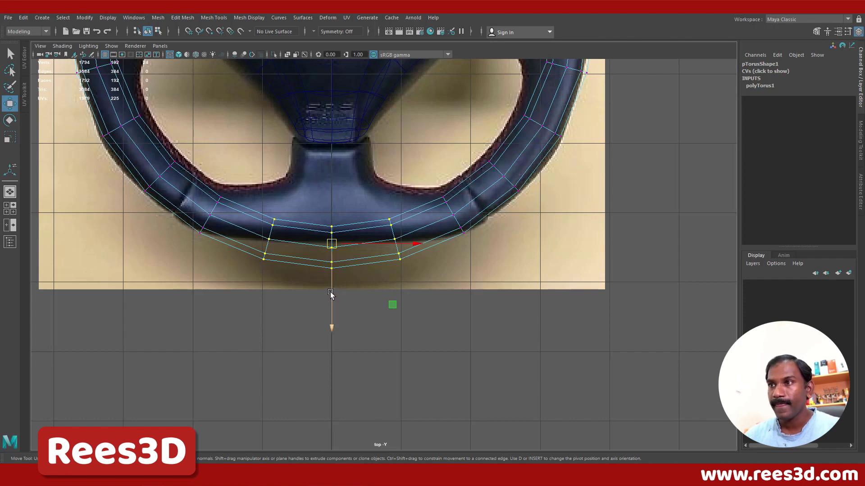
pyautogui.moveTo(331, 292); pyautogui.dragTo(306, 190)
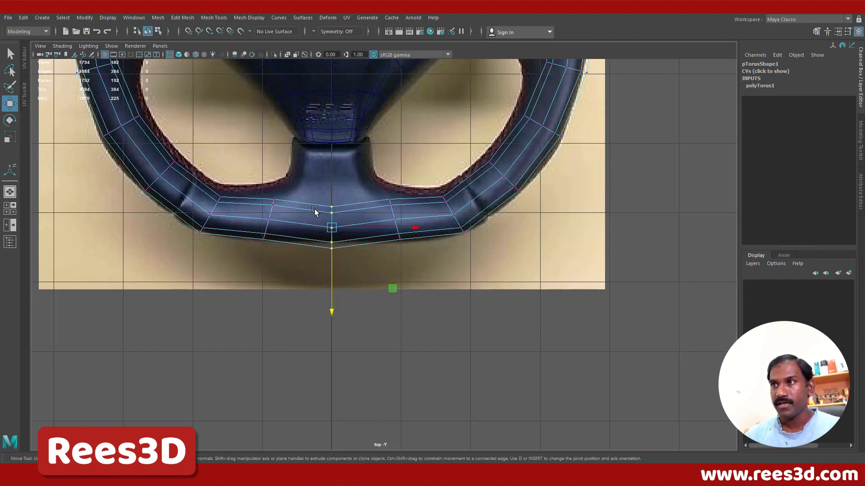
pyautogui.moveTo(331, 276); pyautogui.dragTo(329, 268)
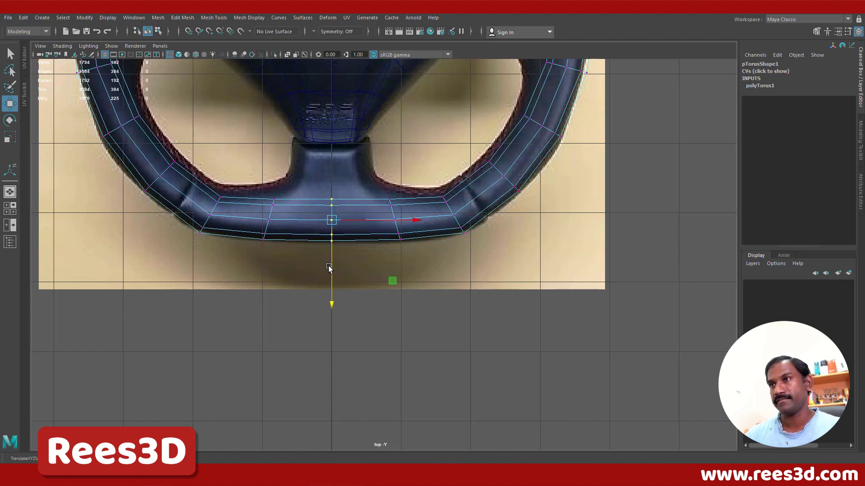
# Return to object selection and compare the rim's flattened lower section in the perspective and top views.
pyautogui.moveTo(418, 230); pyautogui.dragTo(440, 236, button='right')
pyautogui.click(469, 186)
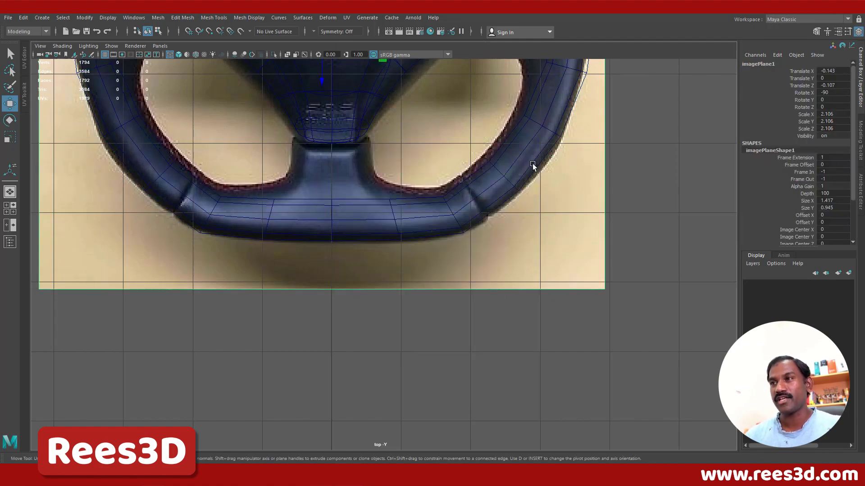
pyautogui.press('space')
pyautogui.press('space')
pyautogui.scroll(-3, 398, 245)
pyautogui.moveTo(398, 245)
pyautogui.keyDown('alt'); pyautogui.mouseDown()
pyautogui.moveTo(431, 212)
pyautogui.moveTo(443, 225)
pyautogui.moveTo(515, 215)
pyautogui.moveTo(422, 230)
pyautogui.mouseUp(); pyautogui.keyUp('alt')
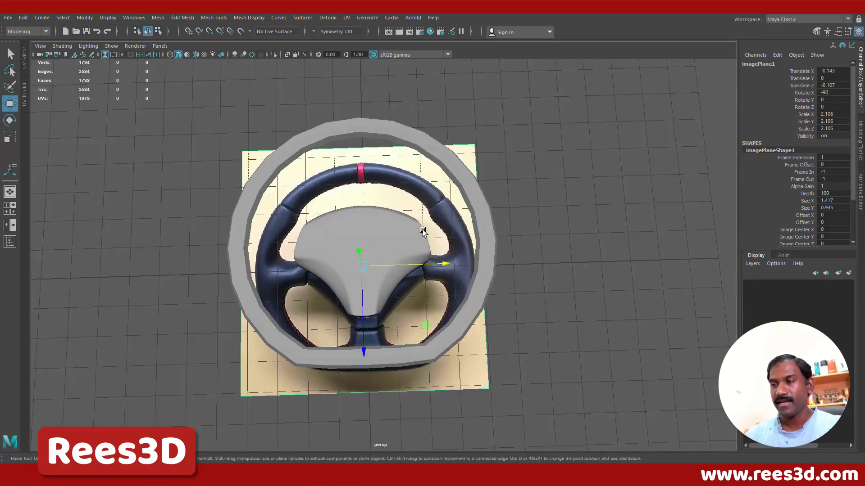
pyautogui.press('space')
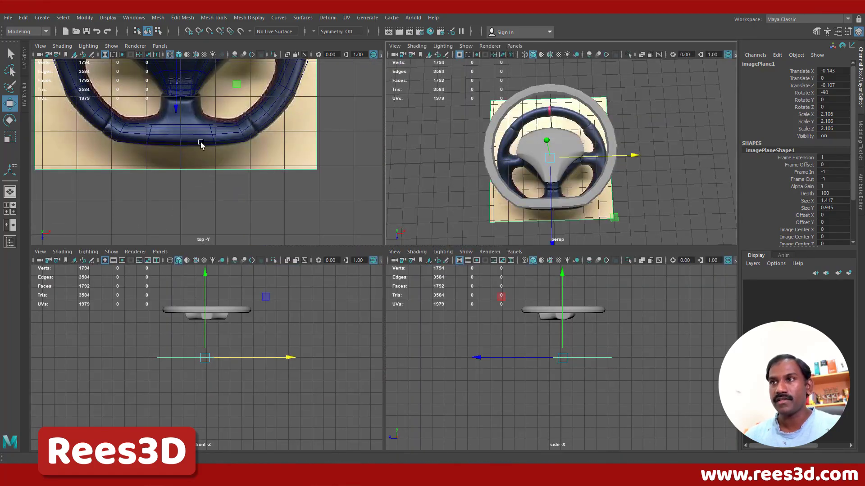
pyautogui.press('space')
# Select the eight inner faces, in two rows of four, along the rim's flattened bottom section.
pyautogui.click(314, 207)
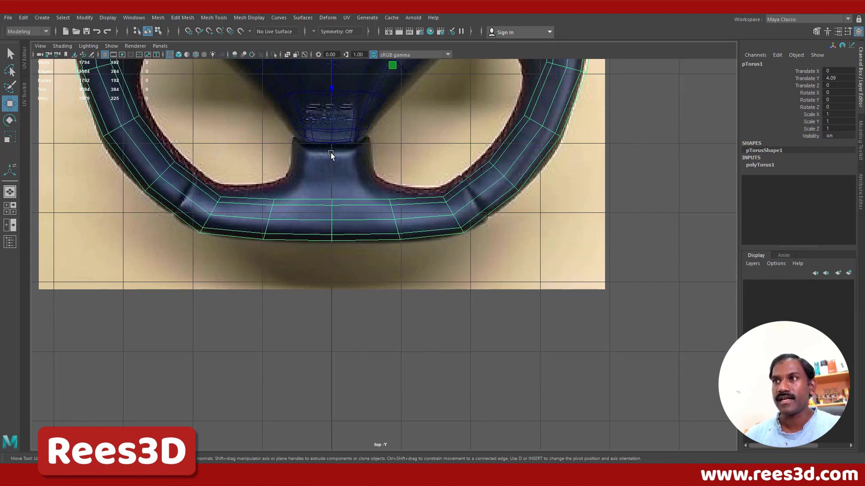
pyautogui.press('space')
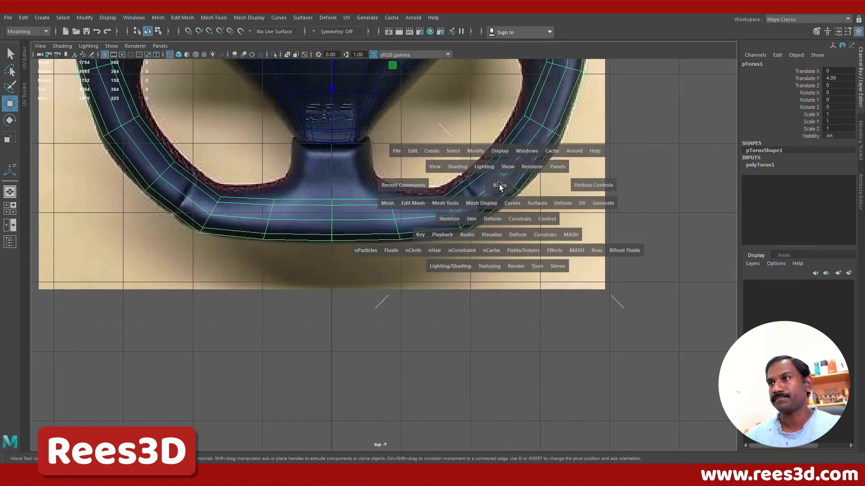
pyautogui.press('space')
pyautogui.keyDown('alt'); pyautogui.moveTo(527, 250); pyautogui.dragTo(699, 210); pyautogui.keyUp('alt')
pyautogui.keyDown('alt'); pyautogui.moveTo(408, 163); pyautogui.dragTo(561, 201, button='right'); pyautogui.keyUp('alt')
pyautogui.keyDown('alt'); pyautogui.moveTo(561, 201); pyautogui.dragTo(483, 300, button='middle'); pyautogui.keyUp('alt')
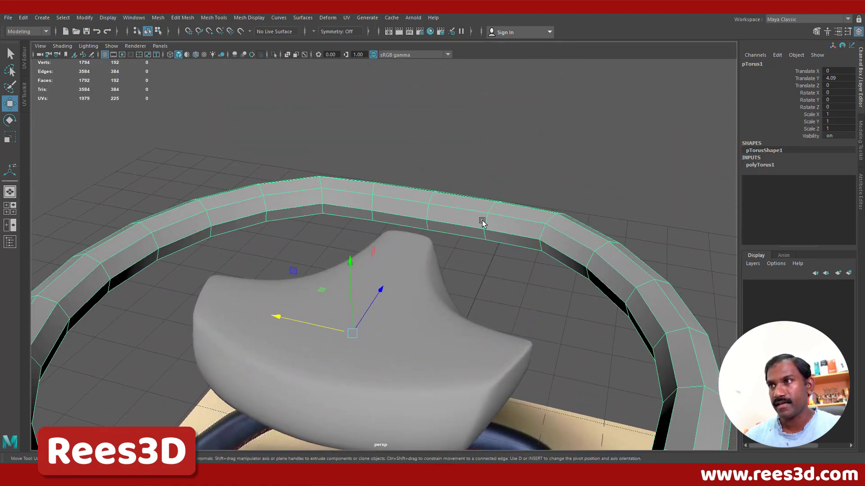
pyautogui.moveTo(482, 222); pyautogui.dragTo(478, 246, button='right')
pyautogui.click(350, 202)
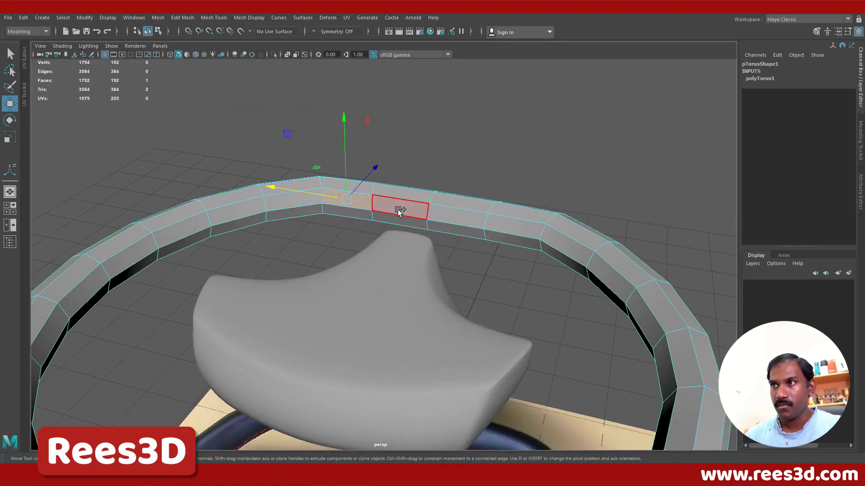
pyautogui.keyDown('shift'); pyautogui.click(399, 211); pyautogui.keyUp('shift')
pyautogui.keyDown('shift'); pyautogui.click(456, 213); pyautogui.keyUp('shift')
pyautogui.keyDown('shift'); pyautogui.click(515, 223); pyautogui.keyUp('shift')
pyautogui.keyDown('shift'); pyautogui.click(514, 239); pyautogui.keyUp('shift')
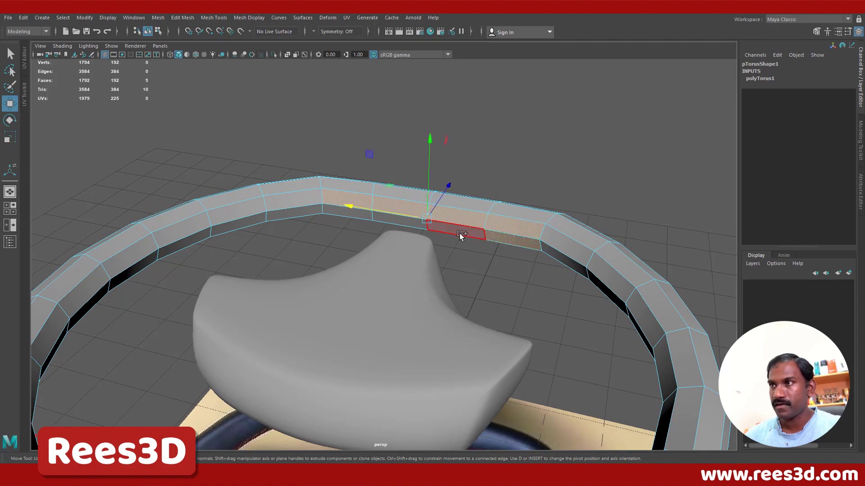
pyautogui.keyDown('shift'); pyautogui.click(459, 233); pyautogui.keyUp('shift')
pyautogui.keyDown('shift'); pyautogui.click(408, 224); pyautogui.keyUp('shift')
pyautogui.keyDown('shift'); pyautogui.click(350, 217); pyautogui.keyUp('shift')
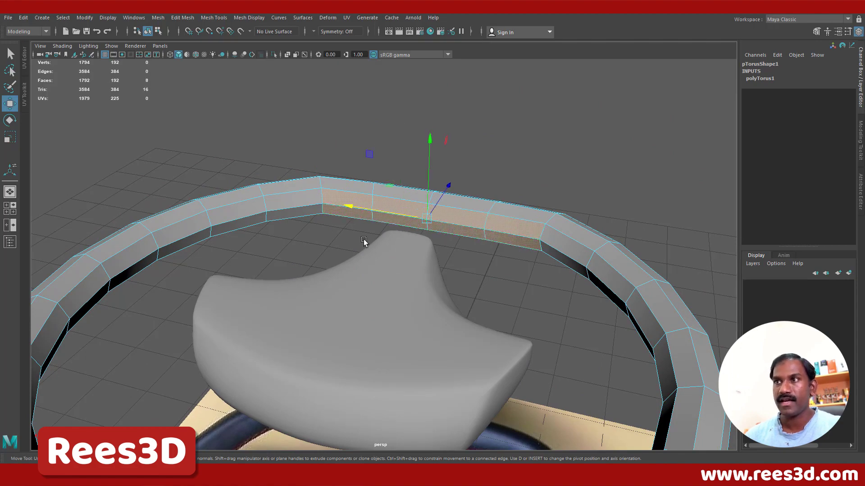
# Deselect the outer faces at both ends, keeping only the four central inner faces of the bottom section selected.
pyautogui.keyDown('alt'); pyautogui.moveTo(453, 286); pyautogui.dragTo(344, 367); pyautogui.keyUp('alt')
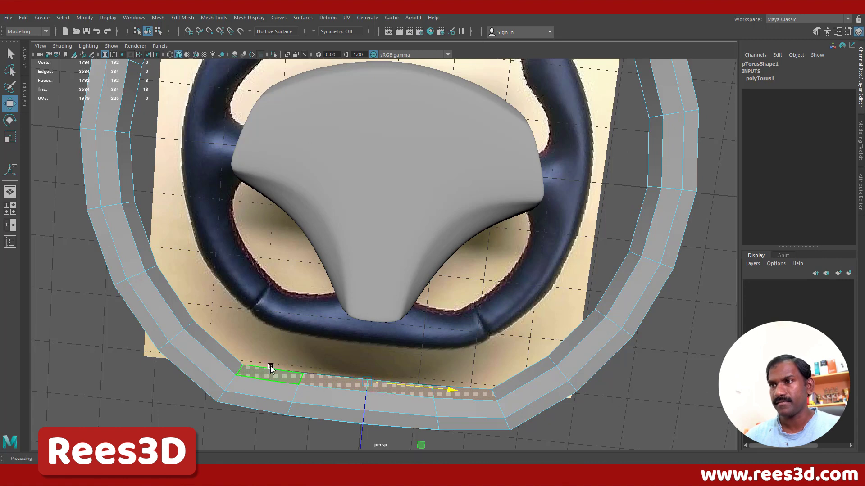
pyautogui.keyDown('ctrl'); pyautogui.moveTo(215, 317); pyautogui.dragTo(261, 397); pyautogui.keyUp('ctrl')
pyautogui.keyDown('ctrl'); pyautogui.moveTo(450, 336); pyautogui.dragTo(537, 424); pyautogui.keyUp('ctrl')
pyautogui.keyDown('alt'); pyautogui.moveTo(377, 325); pyautogui.dragTo(358, 275); pyautogui.keyUp('alt')
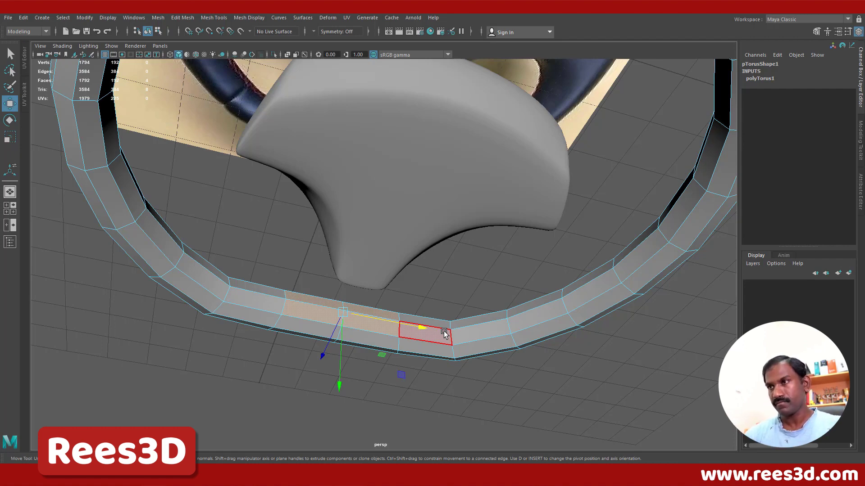
pyautogui.keyDown('alt'); pyautogui.moveTo(421, 297); pyautogui.dragTo(414, 255); pyautogui.keyUp('alt')
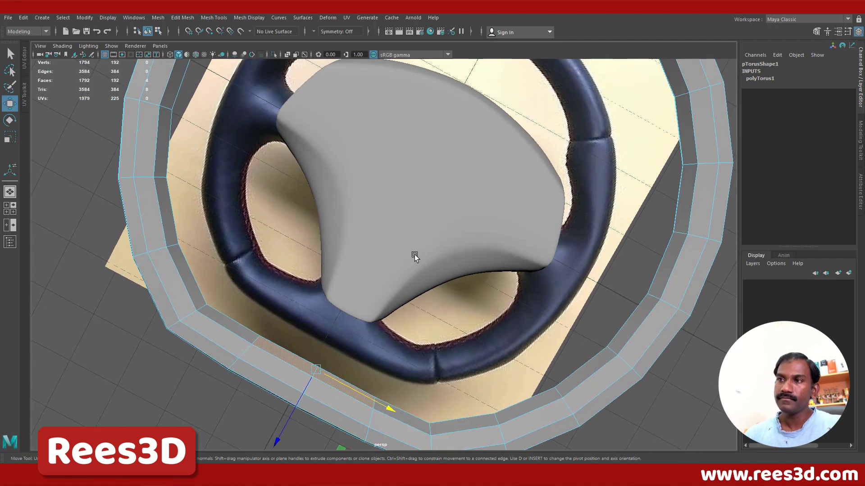
# Extrude the four selected inner faces and move them along the Z axis towards the hub to form the lower spoke.
pyautogui.keyDown('shift'); pyautogui.moveTo(314, 344); pyautogui.dragTo(315, 291, button='right'); pyautogui.keyUp('shift')
pyautogui.keyDown('alt'); pyautogui.moveTo(342, 368); pyautogui.dragTo(310, 338); pyautogui.keyUp('alt')
pyautogui.moveTo(387, 292); pyautogui.dragTo(354, 283)
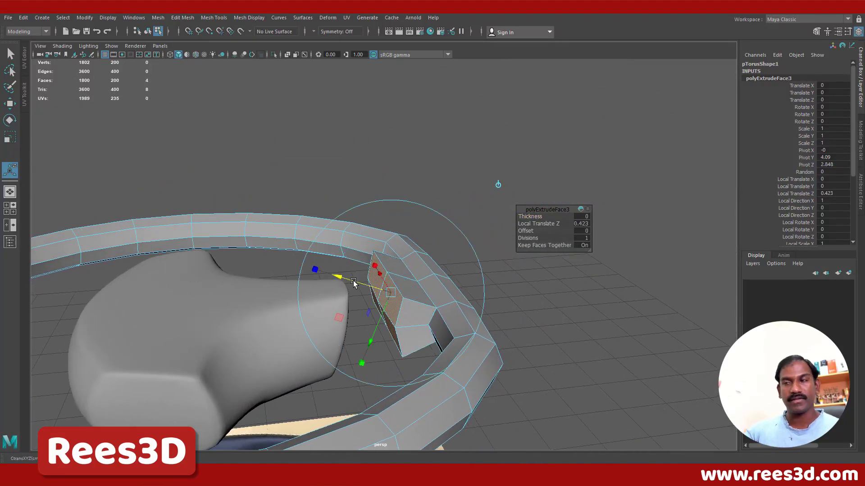
pyautogui.hotkey('ctrl', 'z')
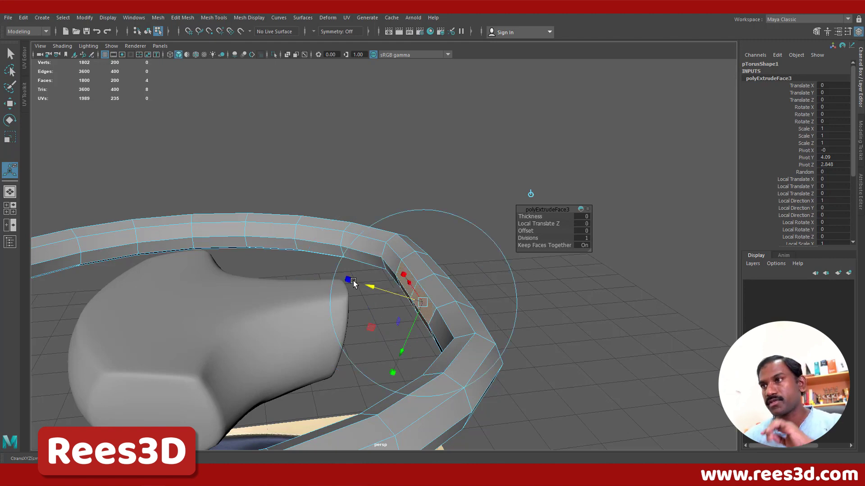
pyautogui.click(9, 105)
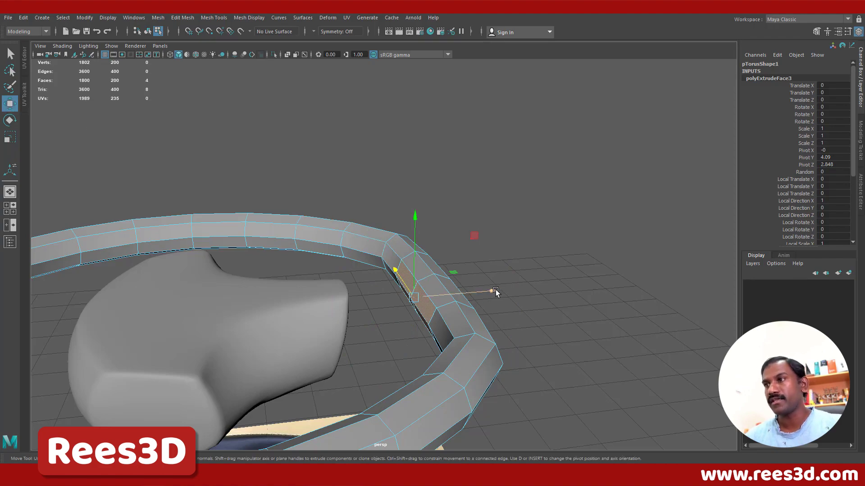
pyautogui.moveTo(494, 291); pyautogui.dragTo(285, 360)
# In the top view, scale the spoke's end faces narrower along X and move them up to the hub's lower edge.
pyautogui.press('space')
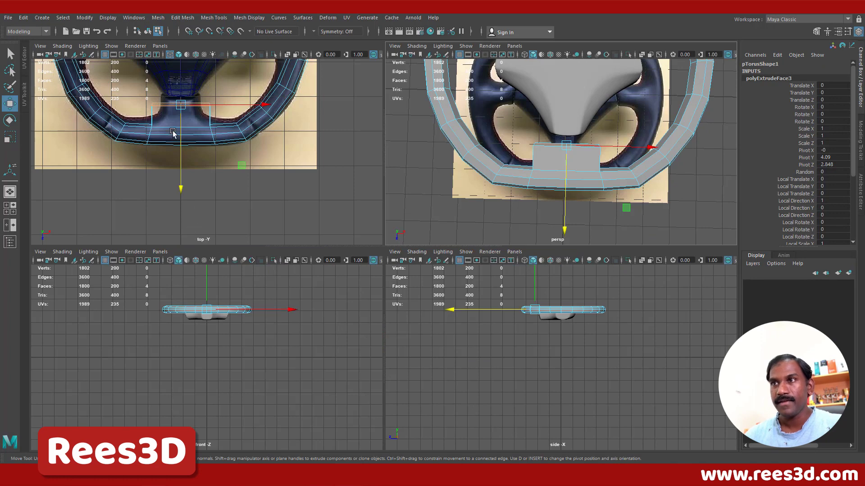
pyautogui.press('space')
pyautogui.keyDown('alt'); pyautogui.moveTo(334, 189); pyautogui.dragTo(391, 264, button='middle'); pyautogui.keyUp('alt')
pyautogui.scroll(1, 408, 281)
pyautogui.press('e')
pyautogui.press('r')
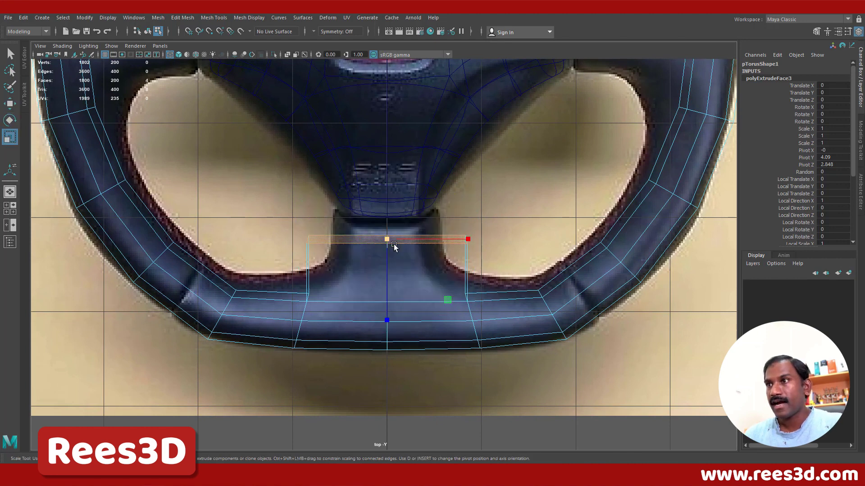
pyautogui.moveTo(459, 240); pyautogui.dragTo(441, 245)
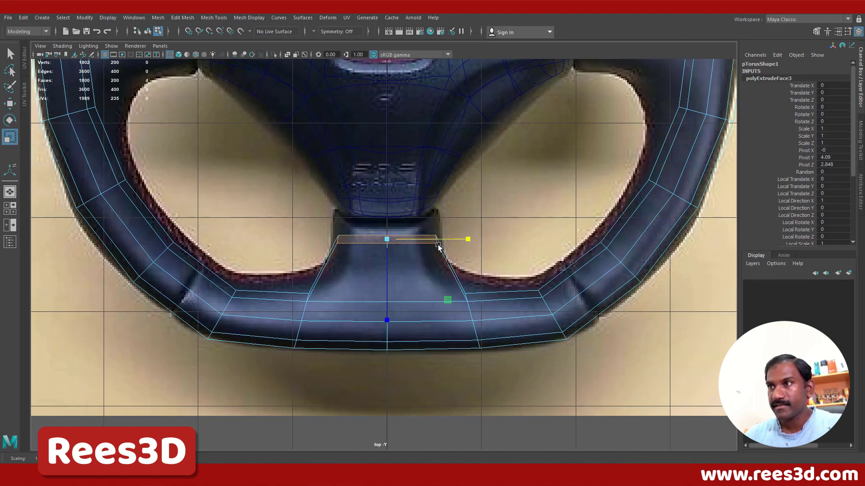
pyautogui.press('w')
pyautogui.moveTo(387, 262); pyautogui.dragTo(386, 235)
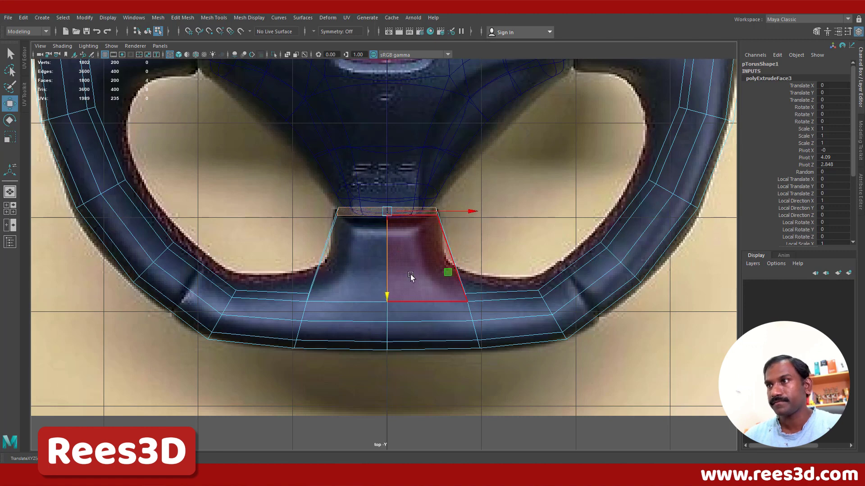
# In the top view, select the vertices where the lower spoke meets the rim and move them along Z towards the hub to match the reference.
pyautogui.moveTo(290, 279); pyautogui.dragTo(318, 306)
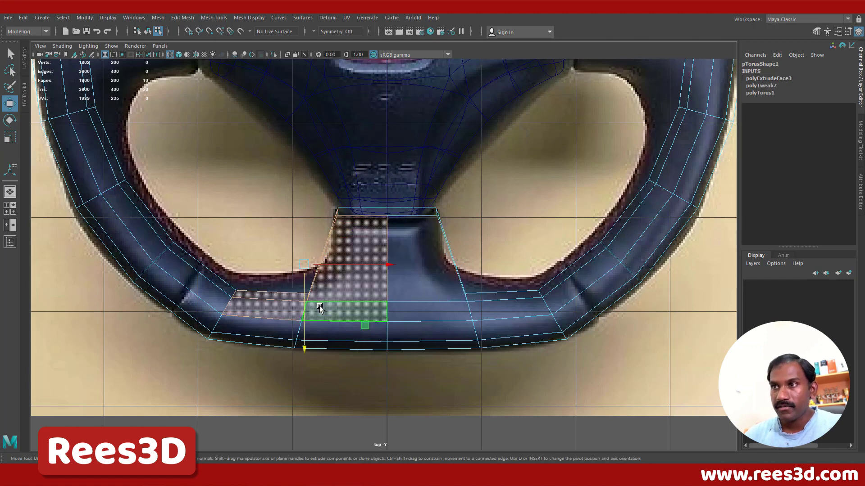
pyautogui.press('F9')
pyautogui.moveTo(289, 274); pyautogui.dragTo(464, 310)
pyautogui.moveTo(384, 318); pyautogui.dragTo(383, 301)
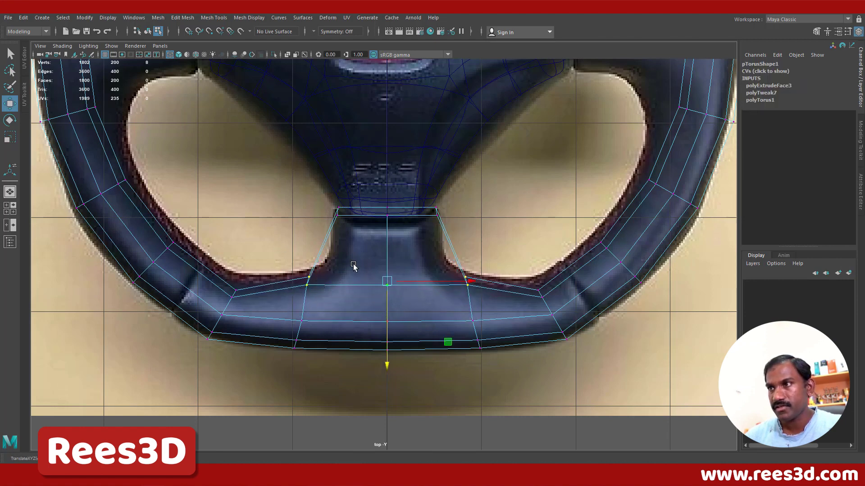
pyautogui.press('space')
pyautogui.press('space')
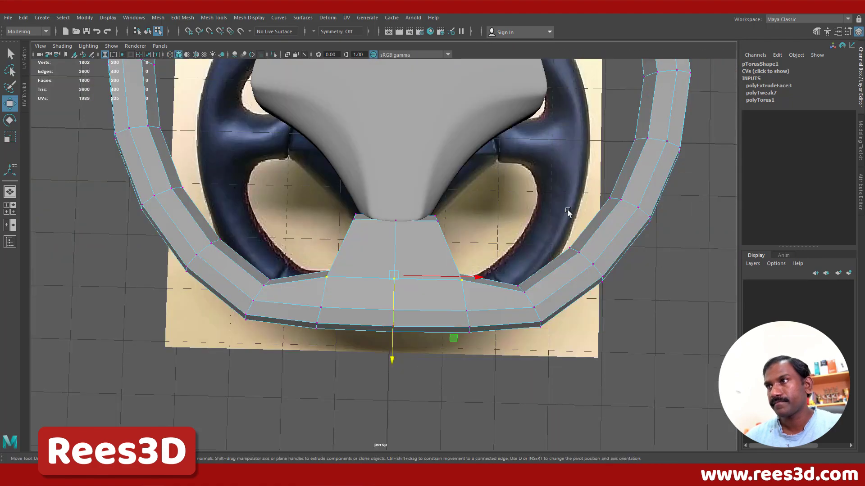
pyautogui.keyDown('alt'); pyautogui.moveTo(503, 250); pyautogui.dragTo(602, 232); pyautogui.keyUp('alt')
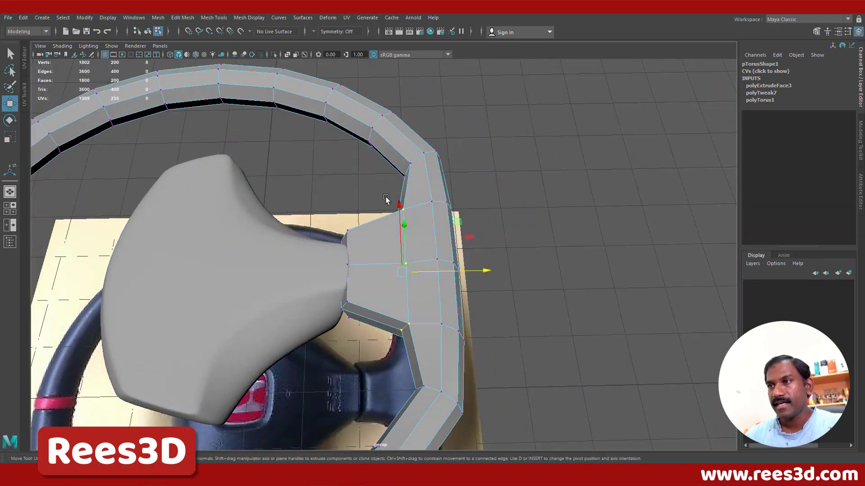
pyautogui.scroll(4, 425, 215)
pyautogui.keyDown('alt'); pyautogui.moveTo(425, 215); pyautogui.dragTo(334, 266); pyautogui.keyUp('alt')
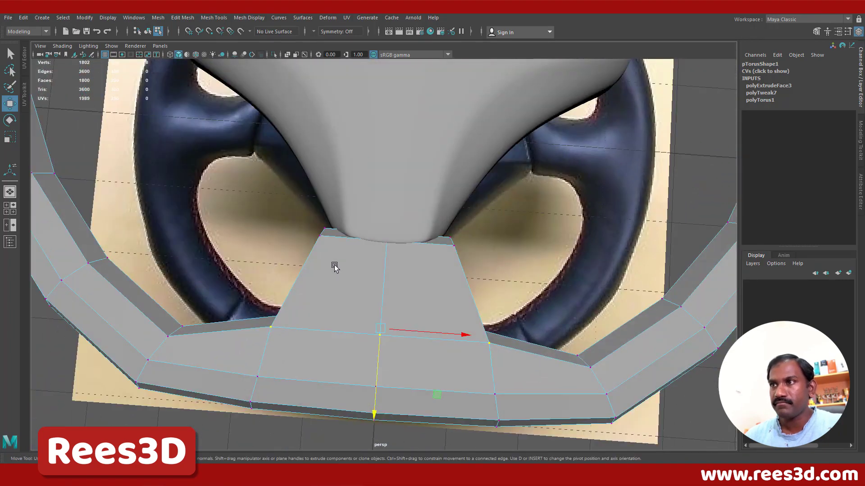
# Select all vertices at the lower spoke's hub end and scale them along Z so the end face is flat.
pyautogui.press('space')
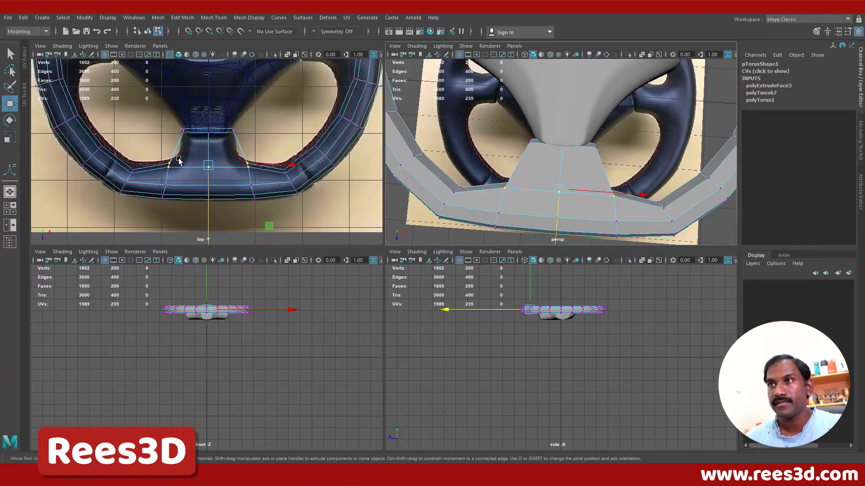
pyautogui.scroll(5, 243, 163)
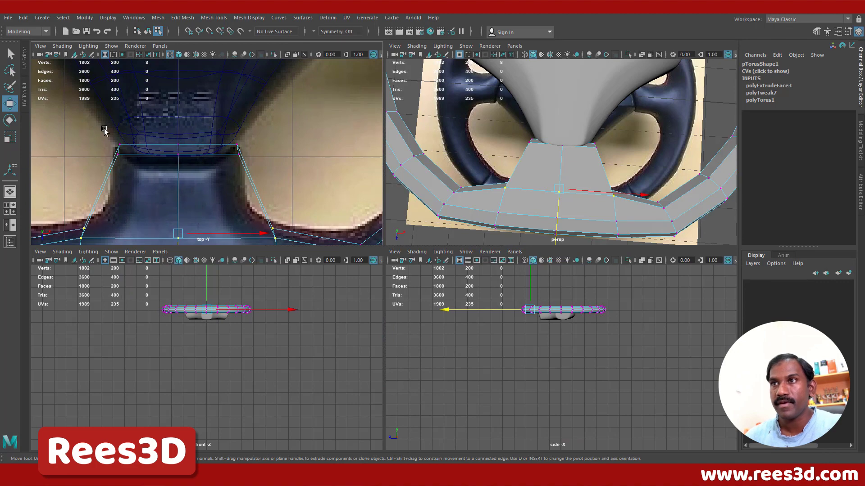
pyautogui.moveTo(105, 129); pyautogui.dragTo(259, 172)
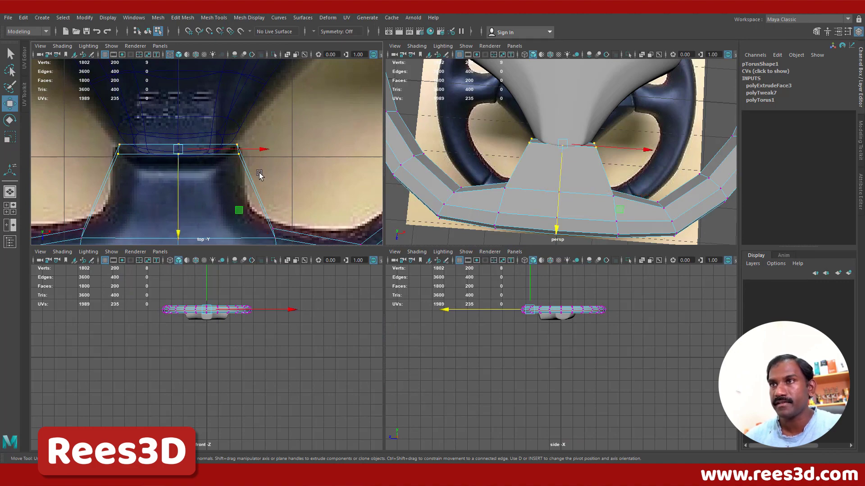
pyautogui.press('space')
pyautogui.keyDown('alt'); pyautogui.moveTo(553, 178); pyautogui.dragTo(417, 156); pyautogui.keyUp('alt')
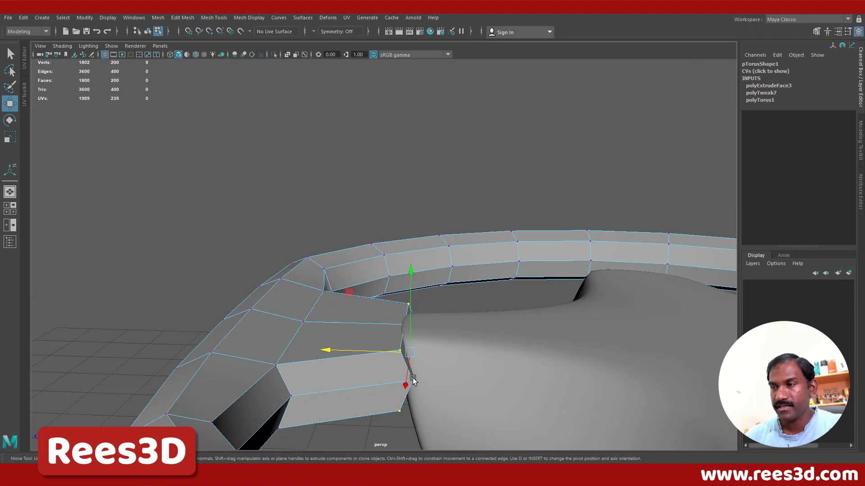
pyautogui.keyDown('alt'); pyautogui.moveTo(413, 380); pyautogui.dragTo(438, 282); pyautogui.keyUp('alt')
pyautogui.press('r')
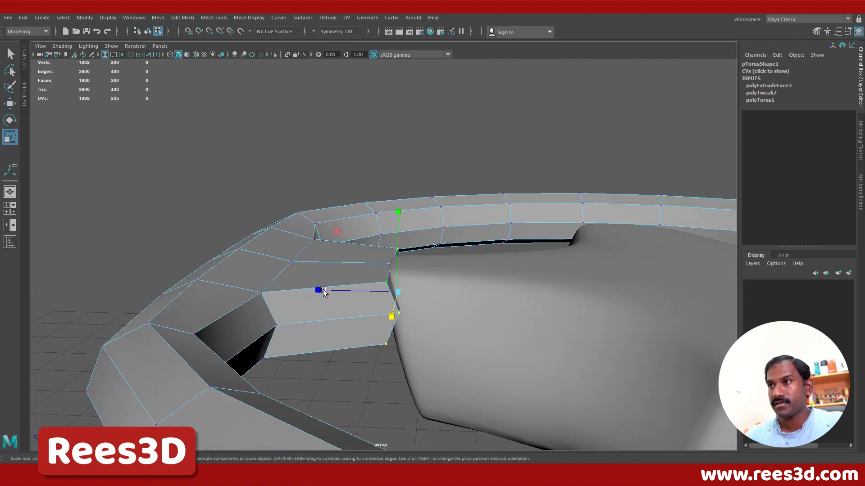
pyautogui.moveTo(323, 291); pyautogui.dragTo(443, 317)
pyautogui.press('space')
pyautogui.press('space')
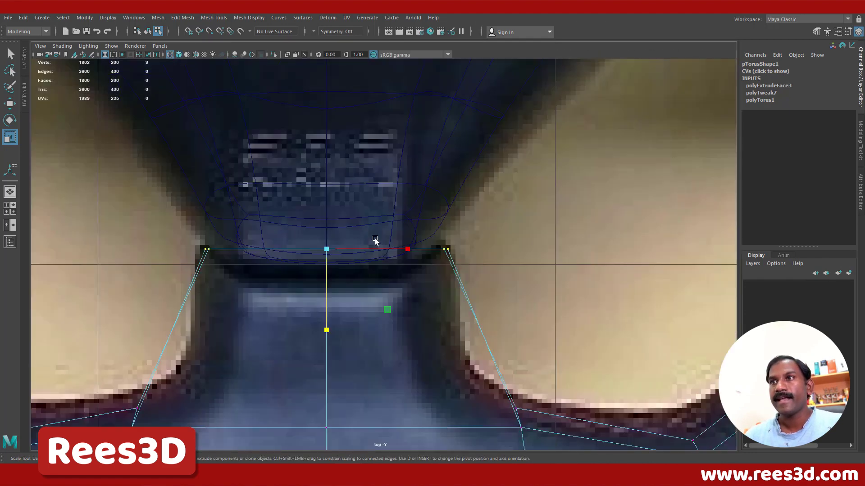
# Select the top edges of the lower spoke's hub end, scale them narrower along X, and return to object mode.
pyautogui.click(209, 249)
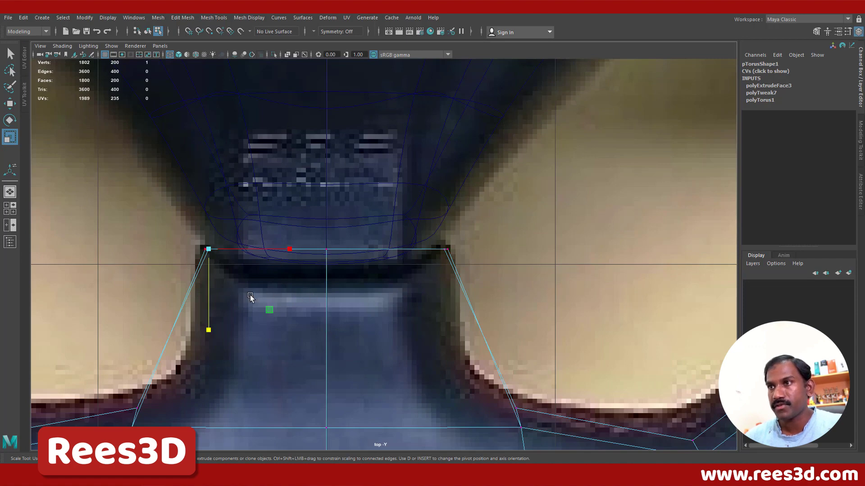
pyautogui.press('space')
pyautogui.press('space')
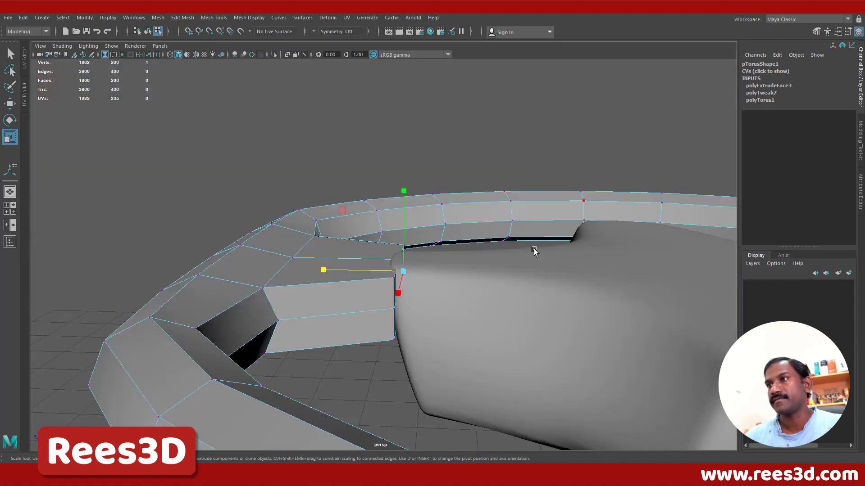
pyautogui.keyDown('alt'); pyautogui.moveTo(534, 251); pyautogui.dragTo(505, 300); pyautogui.keyUp('alt')
pyautogui.moveTo(329, 224); pyautogui.dragTo(328, 198, button='right')
pyautogui.click(355, 231)
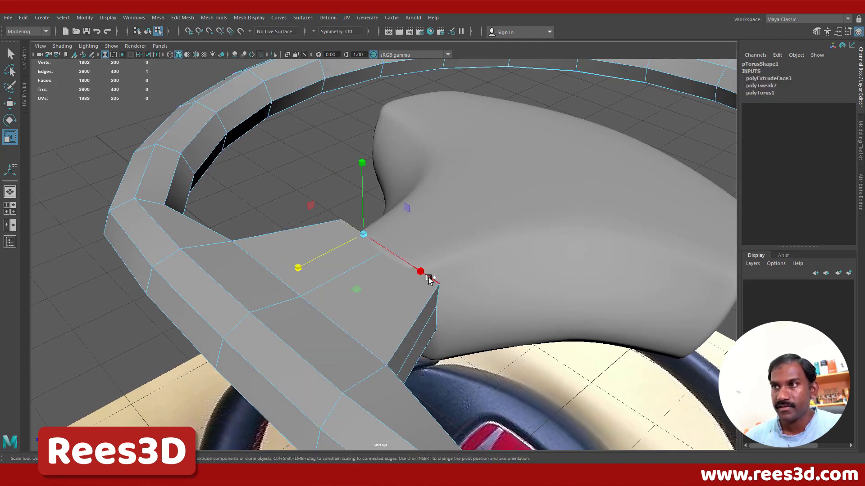
pyautogui.moveTo(431, 279)
pyautogui.mouseDown()
pyautogui.moveTo(441, 285)
pyautogui.moveTo(418, 272)
pyautogui.mouseUp()
pyautogui.keyDown('alt'); pyautogui.moveTo(442, 326); pyautogui.dragTo(541, 315); pyautogui.keyUp('alt')
pyautogui.keyDown('alt'); pyautogui.moveTo(623, 299); pyautogui.dragTo(426, 329); pyautogui.keyUp('alt')
pyautogui.moveTo(402, 229); pyautogui.dragTo(392, 285, button='right')
# Insert an edge loop across the middle of the lower spoke and scale it narrower along X to follow the reference outline in the top view.
pyautogui.press('space')
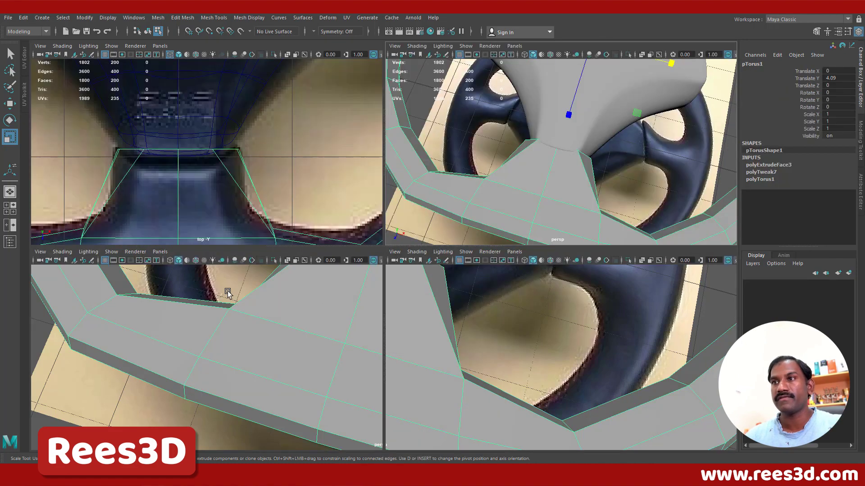
pyautogui.press('space')
pyautogui.scroll(-5, 386, 259)
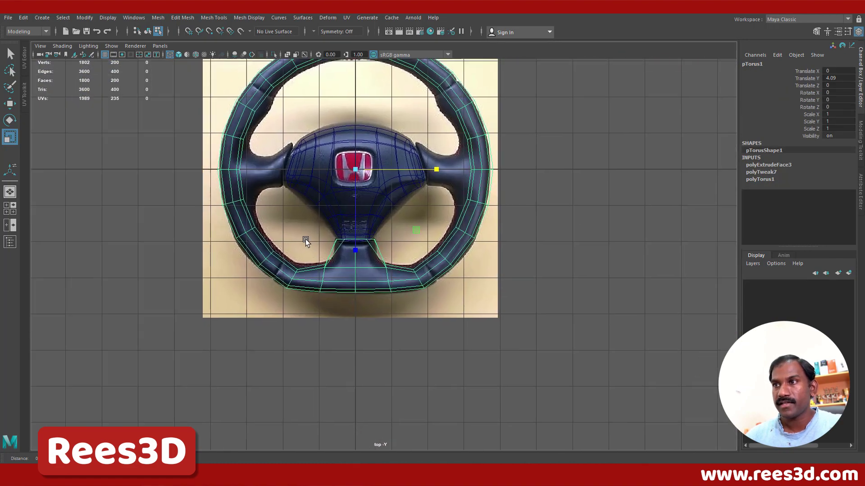
pyautogui.scroll(8, 460, 294)
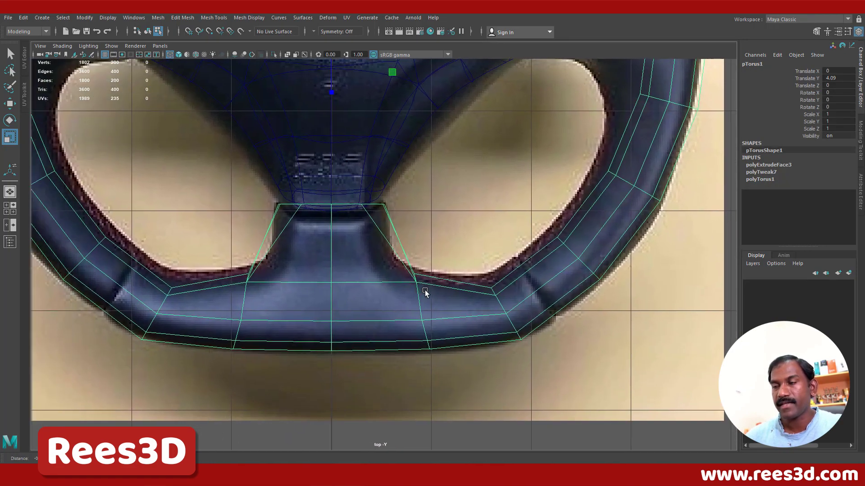
pyautogui.rightClick(390, 247)
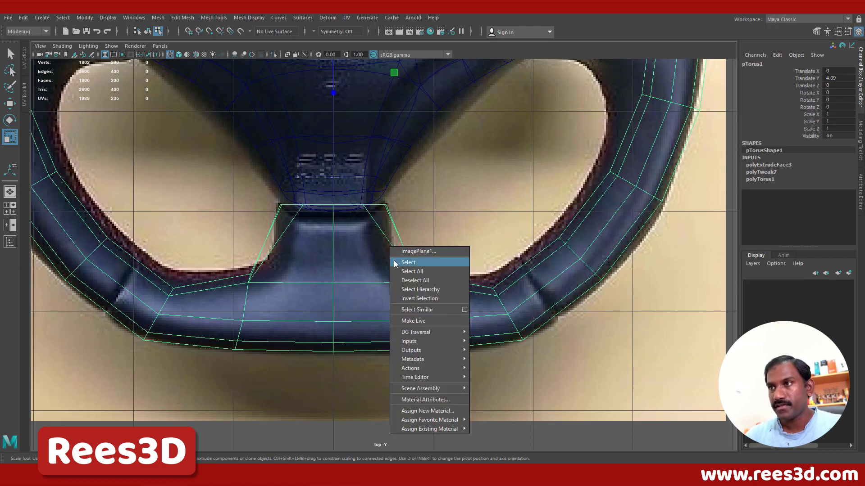
pyautogui.click(394, 262)
pyautogui.click(399, 242)
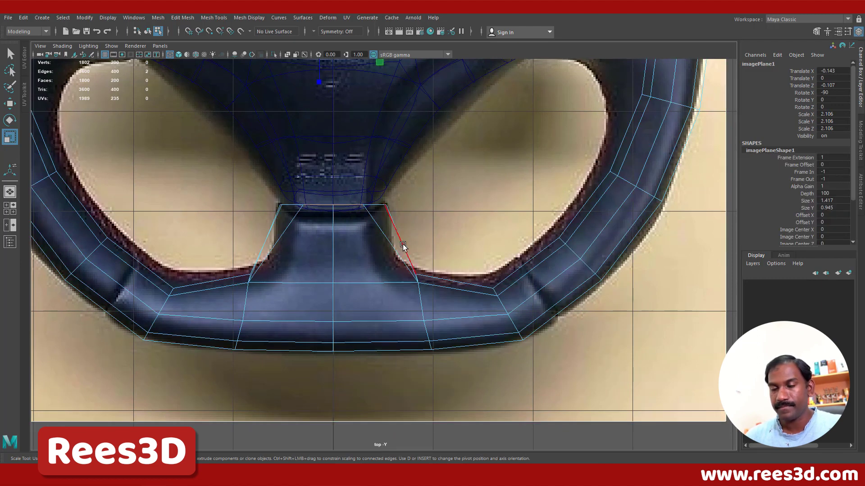
pyautogui.moveTo(402, 245); pyautogui.dragTo(401, 285, button='right')
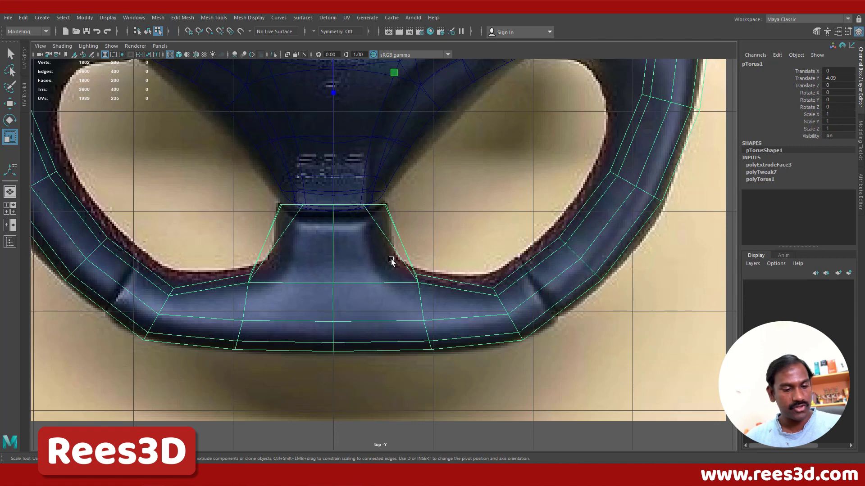
pyautogui.keyDown('shift'); pyautogui.moveTo(404, 245); pyautogui.dragTo(334, 253, button='right'); pyautogui.keyUp('shift')
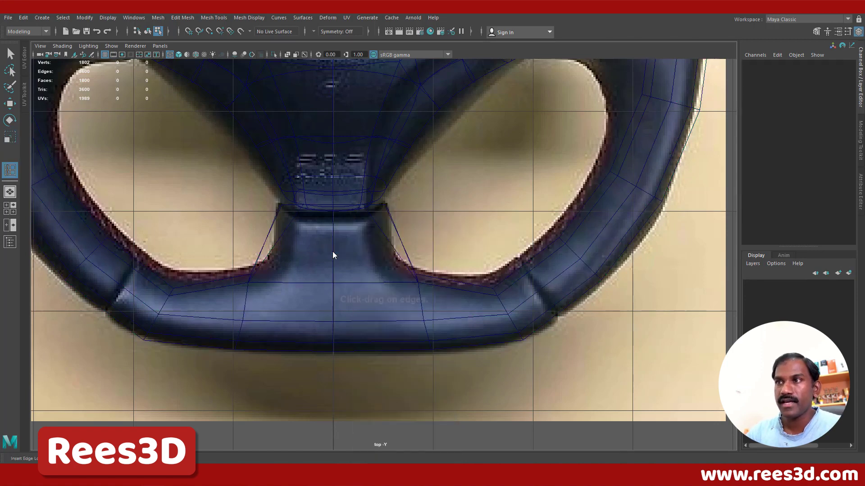
pyautogui.click(398, 236)
pyautogui.moveTo(398, 236); pyautogui.dragTo(401, 253)
pyautogui.press('r')
pyautogui.press('F9')
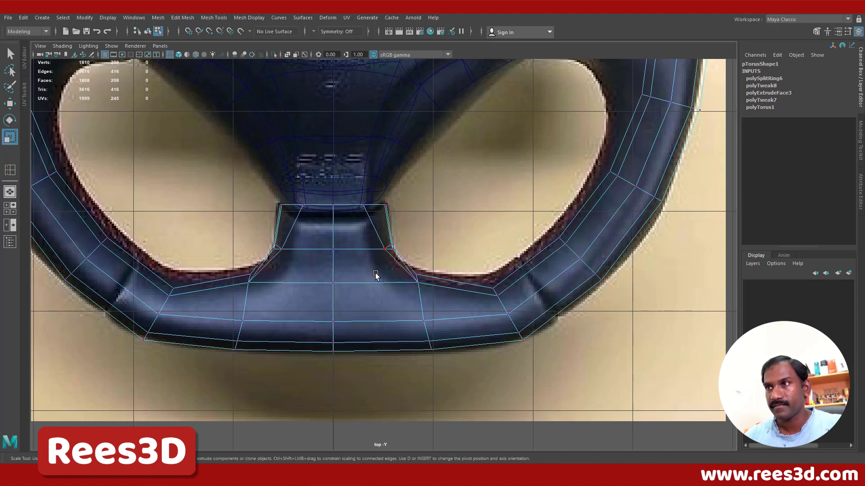
# Scale the two upper vertex pairs of the lower spoke inward along X to narrow its front face to the reference.
pyautogui.click(383, 253)
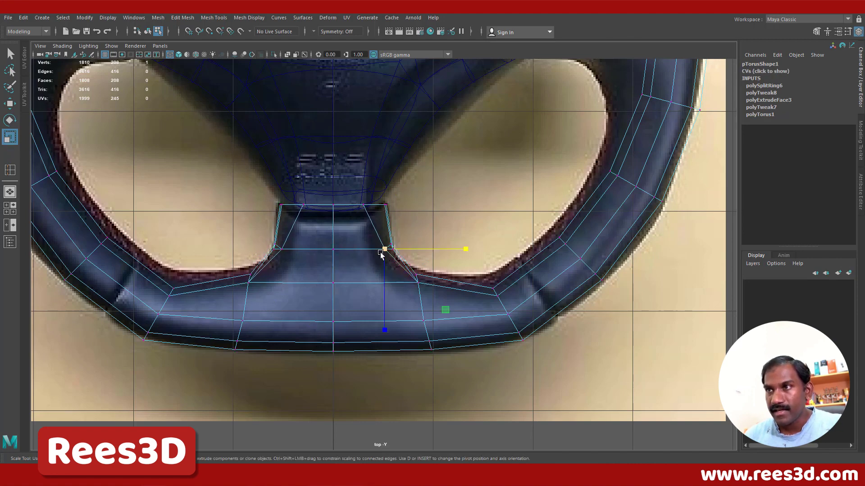
pyautogui.keyDown('shift'); pyautogui.click(281, 248); pyautogui.keyUp('shift')
pyautogui.moveTo(414, 255); pyautogui.dragTo(384, 258)
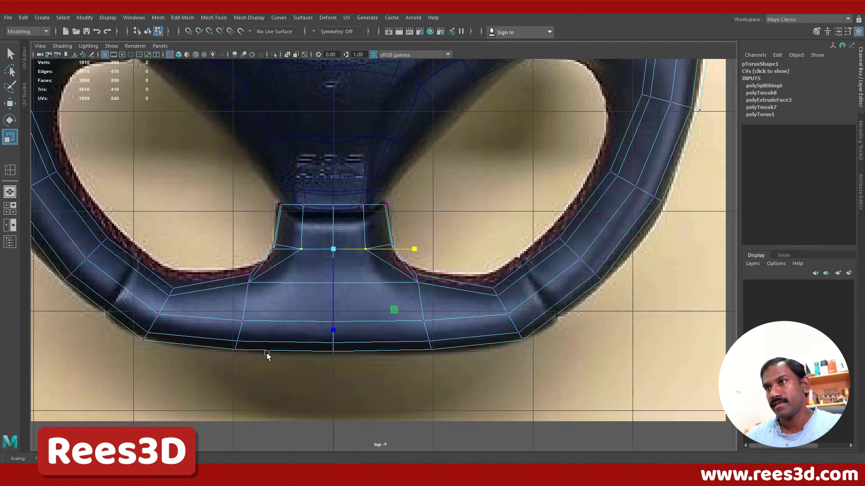
pyautogui.click(249, 285)
pyautogui.keyDown('shift'); pyautogui.click(417, 284); pyautogui.keyUp('shift')
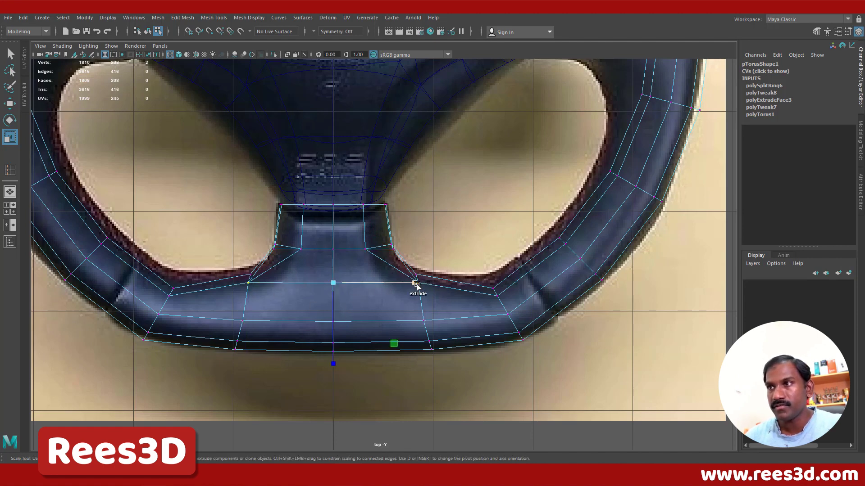
pyautogui.moveTo(415, 284)
pyautogui.mouseDown()
pyautogui.moveTo(395, 286)
pyautogui.moveTo(408, 297)
pyautogui.mouseUp()
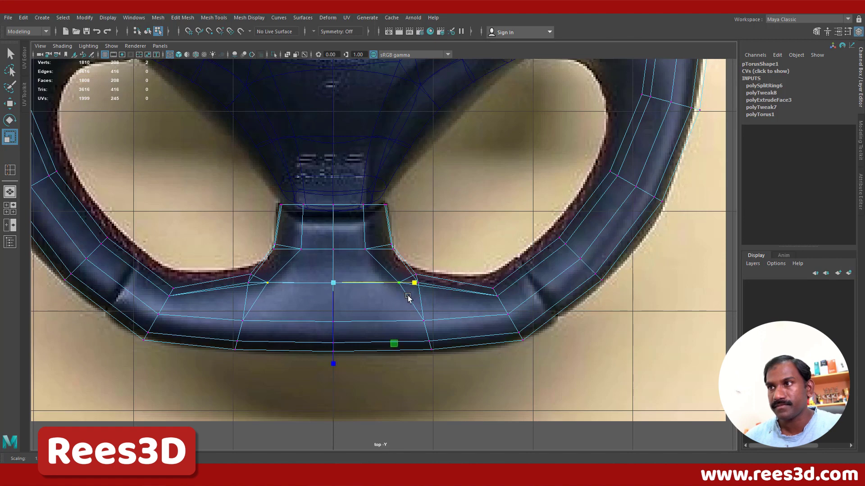
# Scale the vertex pairs on the rim rows below the spoke slightly inward along X to follow the spoke's flare.
pyautogui.click(424, 321)
pyautogui.keyDown('shift'); pyautogui.click(243, 321); pyautogui.keyUp('shift')
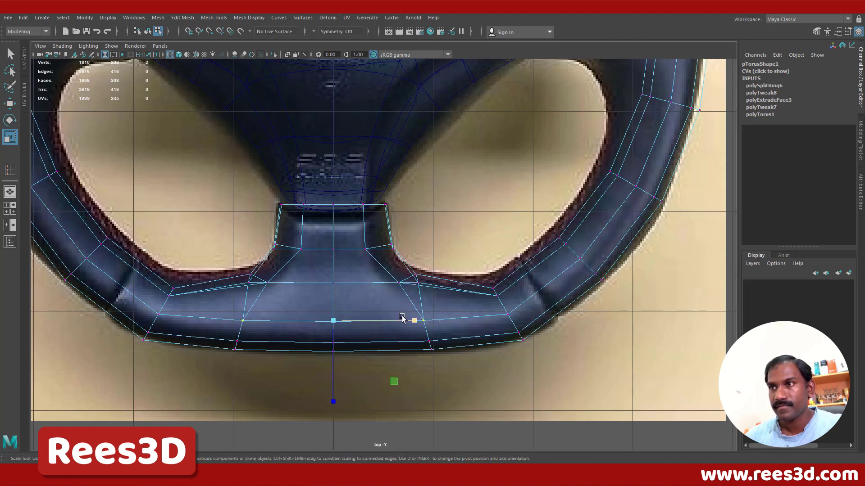
pyautogui.moveTo(411, 321); pyautogui.dragTo(409, 324)
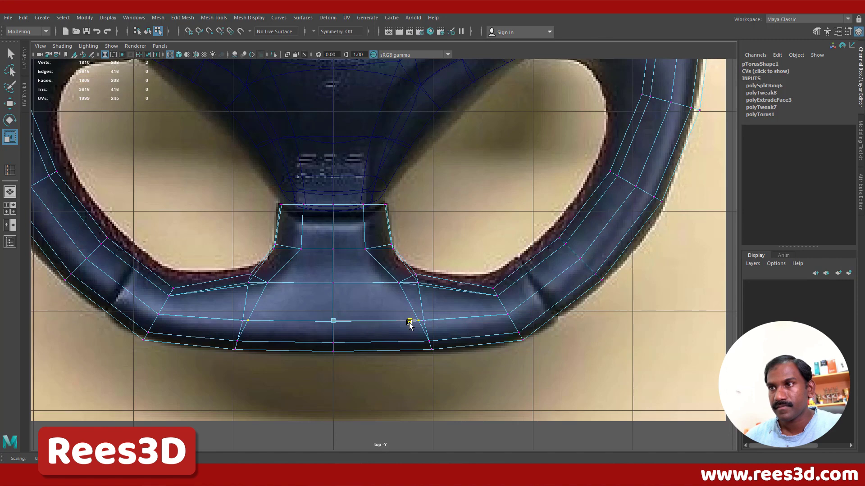
pyautogui.click(428, 341)
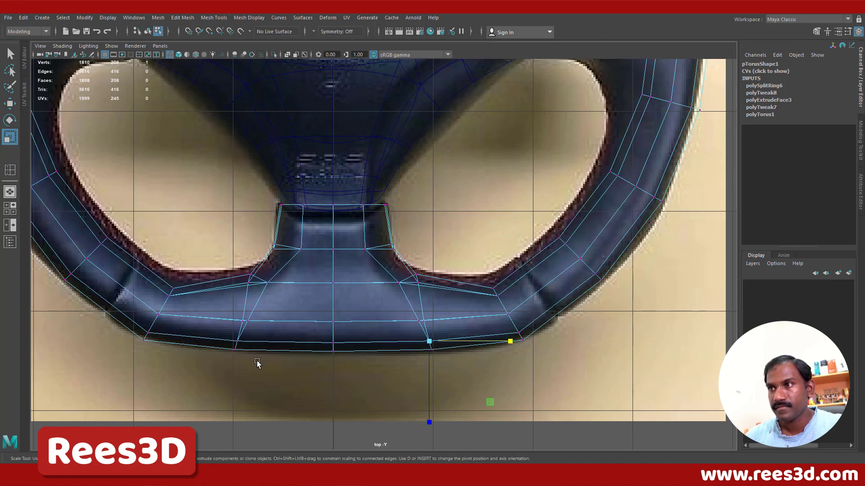
pyautogui.keyDown('shift'); pyautogui.click(236, 341); pyautogui.keyUp('shift')
pyautogui.moveTo(426, 344); pyautogui.dragTo(413, 344)
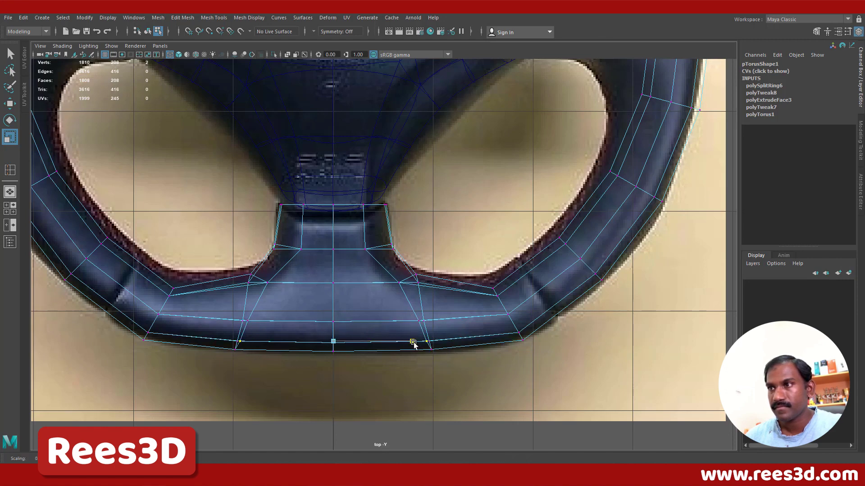
pyautogui.click(419, 321)
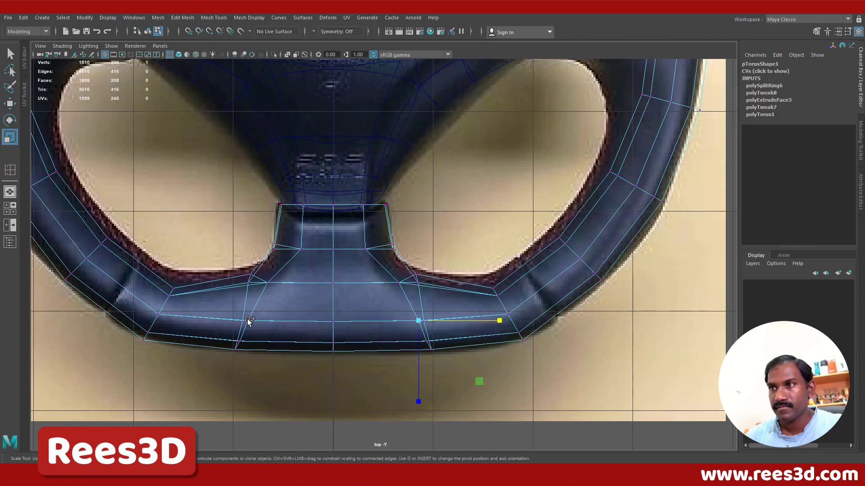
pyautogui.keyDown('shift'); pyautogui.click(248, 321); pyautogui.keyUp('shift')
pyautogui.moveTo(409, 321); pyautogui.dragTo(413, 321)
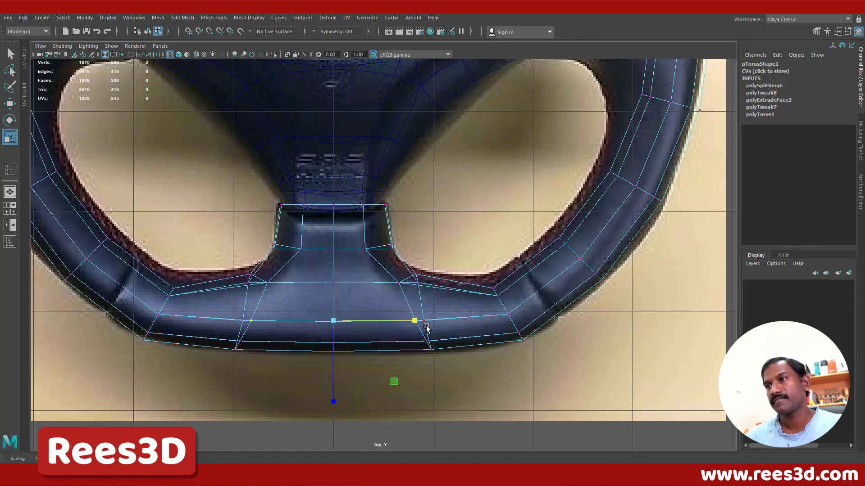
# In the perspective view, lower the two front faces at the spoke's hub end slightly.
pyautogui.press('space')
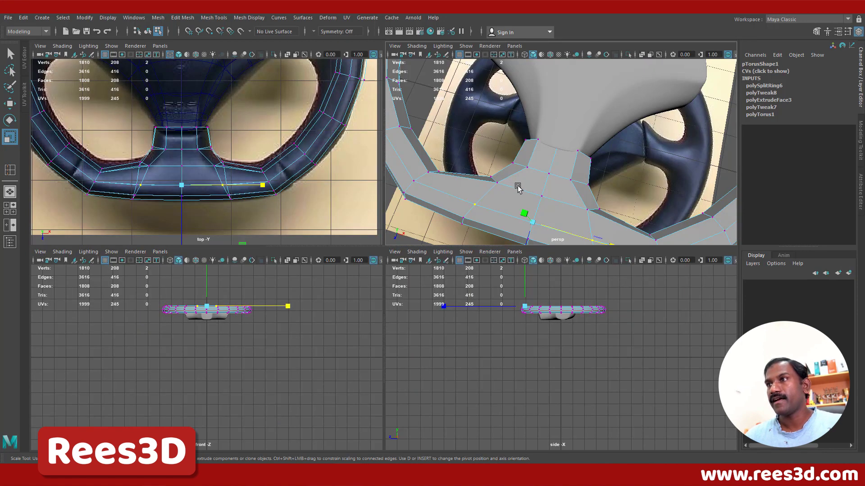
pyautogui.press('space')
pyautogui.keyDown('alt'); pyautogui.moveTo(486, 218); pyautogui.dragTo(402, 289); pyautogui.keyUp('alt')
pyautogui.moveTo(400, 234); pyautogui.dragTo(400, 252, button='right')
pyautogui.click(391, 307)
pyautogui.click(380, 307)
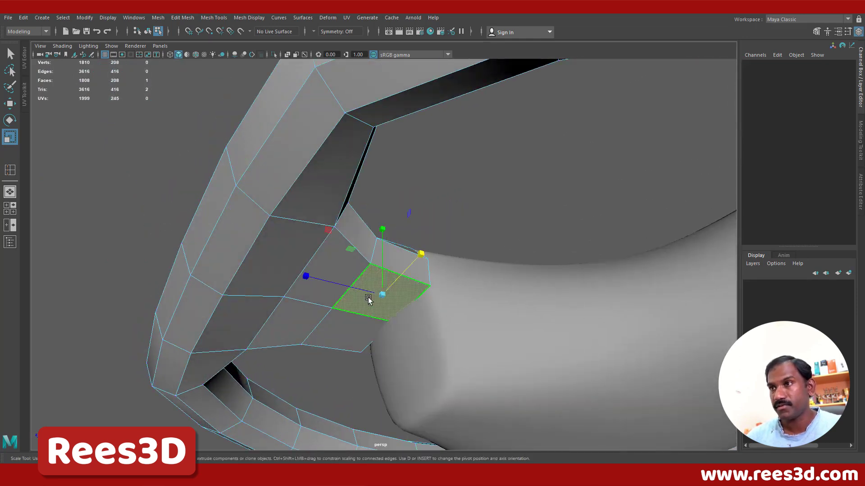
pyautogui.keyDown('shift'); pyautogui.click(353, 332); pyautogui.keyUp('shift')
pyautogui.press('w')
pyautogui.moveTo(365, 265)
pyautogui.mouseDown()
pyautogui.moveTo(363, 251)
pyautogui.moveTo(363, 276)
pyautogui.mouseUp()
# Move the two lower edges at the spoke's open end down to deepen it where it meets the hub.
pyautogui.keyDown('alt'); pyautogui.moveTo(416, 306); pyautogui.dragTo(388, 313); pyautogui.keyUp('alt')
pyautogui.press('F9')
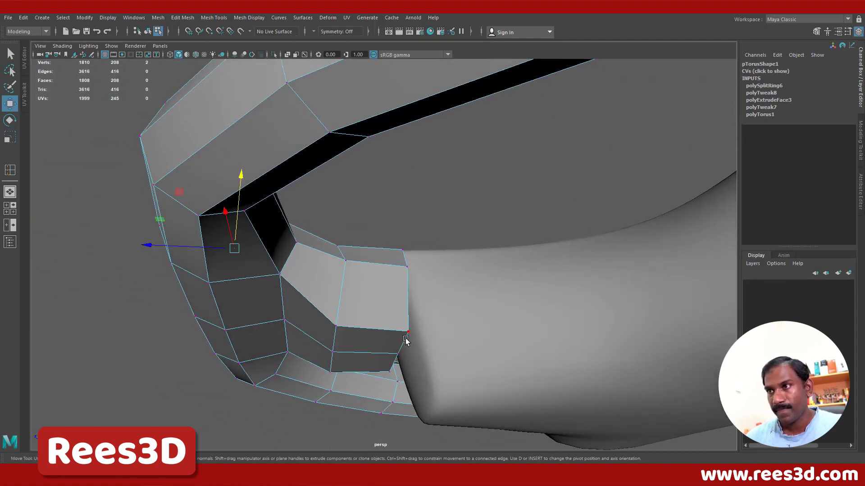
pyautogui.press('F10')
pyautogui.click(402, 344)
pyautogui.keyDown('shift'); pyautogui.click(394, 364); pyautogui.keyUp('shift')
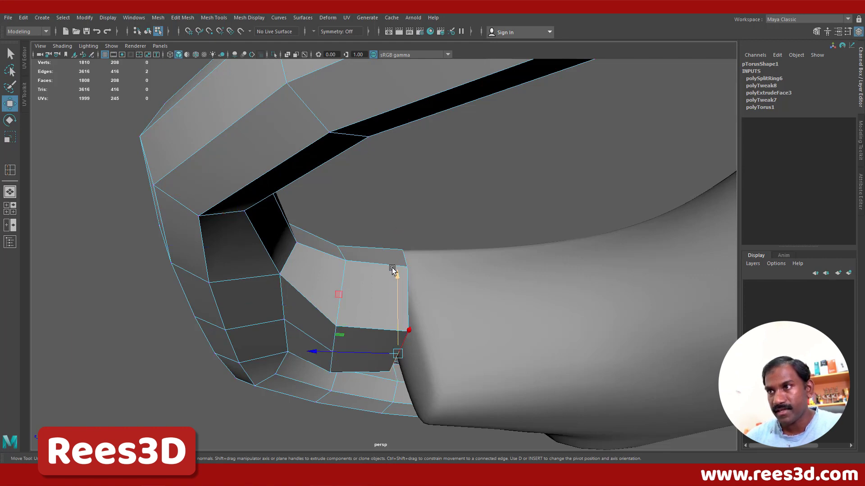
pyautogui.moveTo(401, 279); pyautogui.dragTo(427, 332)
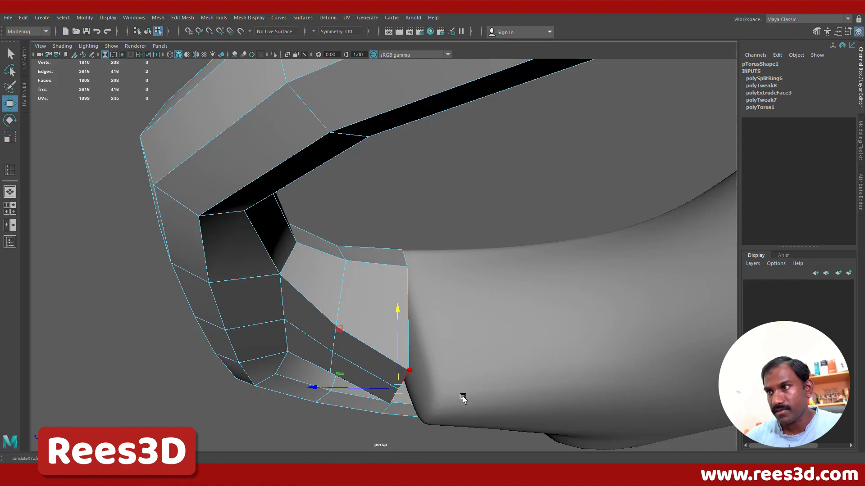
# Turn off smooth preview on the hub and raise the underside vertices at its spoke end slightly.
pyautogui.keyDown('alt'); pyautogui.moveTo(461, 398); pyautogui.dragTo(364, 269); pyautogui.keyUp('alt')
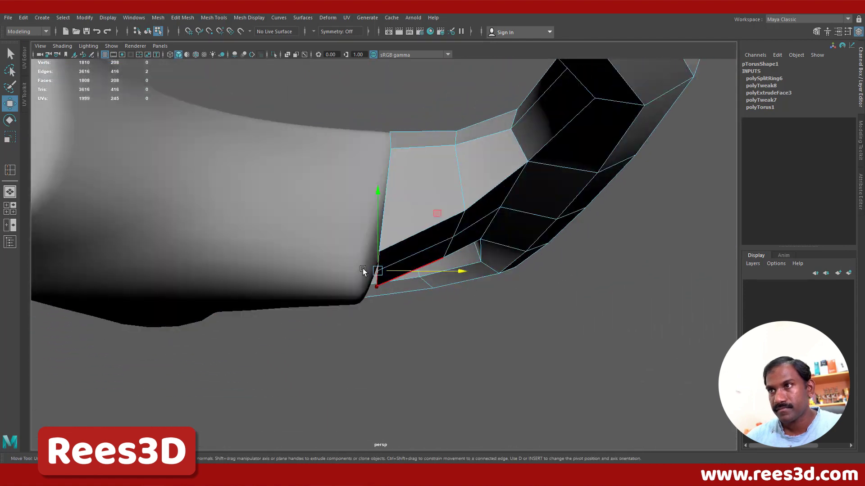
pyautogui.moveTo(219, 197); pyautogui.dragTo(199, 251, button='right')
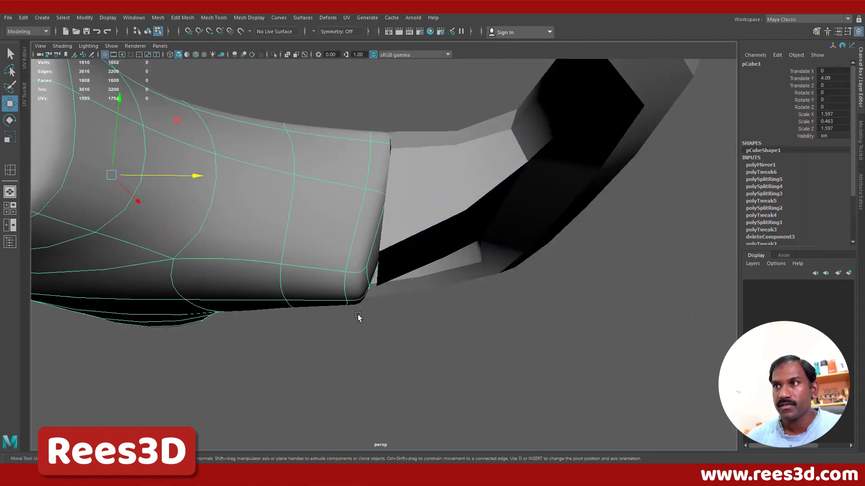
pyautogui.press('1')
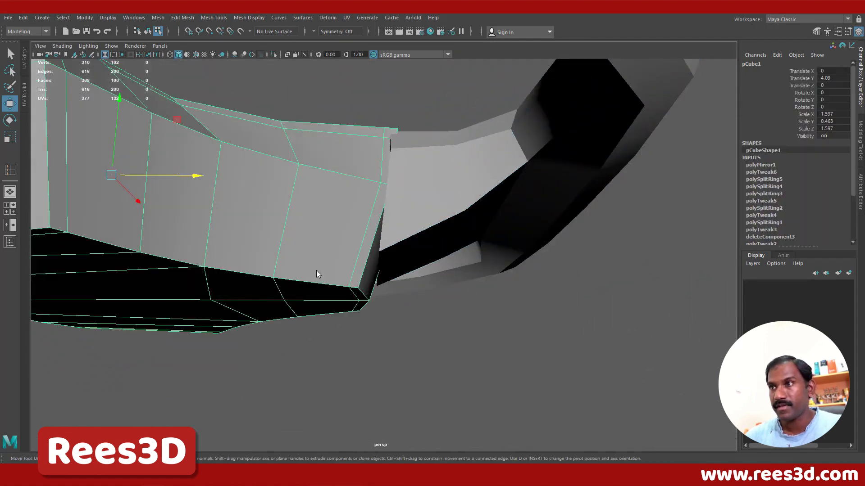
pyautogui.press('F9')
pyautogui.moveTo(347, 266); pyautogui.dragTo(374, 329)
pyautogui.moveTo(360, 254); pyautogui.dragTo(367, 227)
pyautogui.keyDown('alt'); pyautogui.moveTo(366, 281); pyautogui.dragTo(367, 299); pyautogui.keyUp('alt')
pyautogui.keyDown('alt'); pyautogui.moveTo(367, 299); pyautogui.dragTo(392, 332, button='right'); pyautogui.keyUp('alt')
pyautogui.moveTo(392, 332)
pyautogui.keyDown('alt'); pyautogui.mouseDown()
pyautogui.moveTo(395, 311)
pyautogui.moveTo(394, 319)
pyautogui.mouseUp(); pyautogui.keyUp('alt')
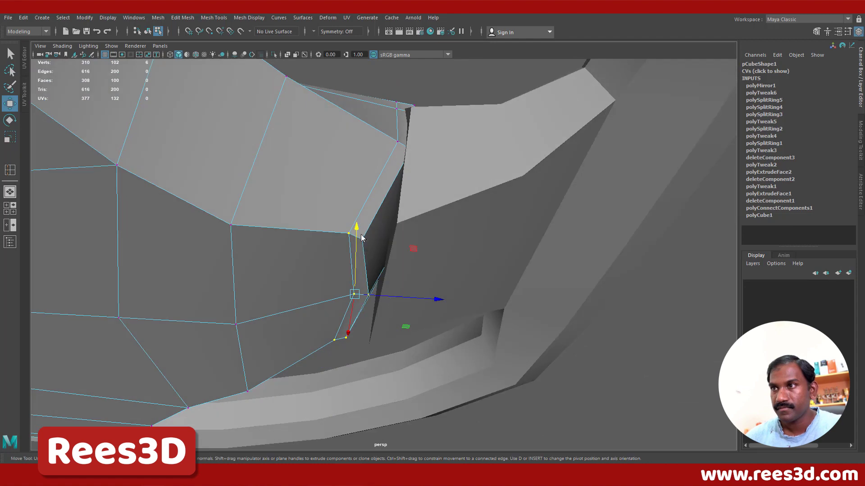
# Reposition the two edge pairs on the hub's underside near the spoke to refine the transition between hub and spoke.
pyautogui.press('F10')
pyautogui.click(367, 272)
pyautogui.keyDown('shift'); pyautogui.click(352, 323); pyautogui.keyUp('shift')
pyautogui.keyDown('alt'); pyautogui.moveTo(364, 356); pyautogui.dragTo(328, 375); pyautogui.keyUp('alt')
pyautogui.moveTo(350, 253); pyautogui.dragTo(264, 301)
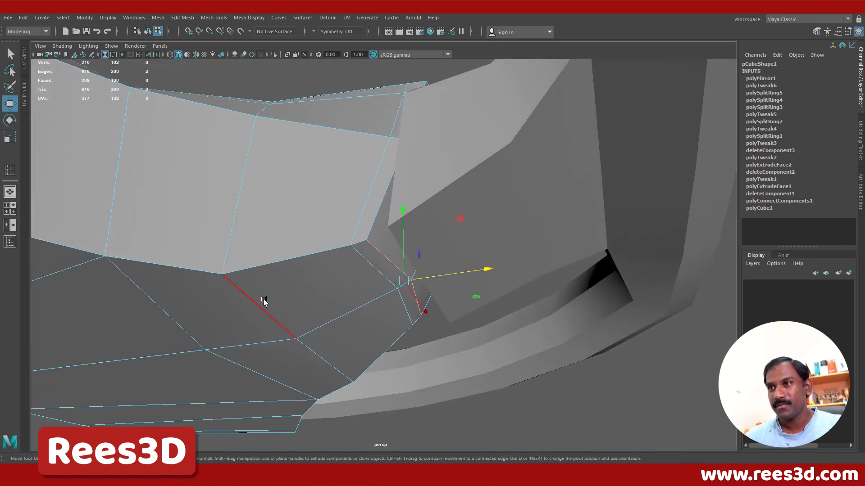
pyautogui.click(264, 303)
pyautogui.keyDown('shift'); pyautogui.click(319, 356); pyautogui.keyUp('shift')
pyautogui.moveTo(302, 265); pyautogui.dragTo(389, 334)
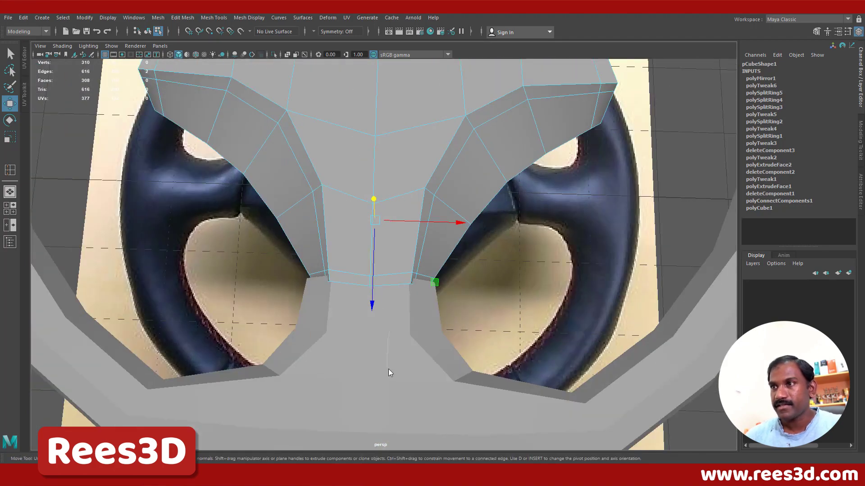
# Return to object mode, enable smooth preview on both hub and rim, and inspect the joint at the lower spoke.
pyautogui.moveTo(388, 369); pyautogui.dragTo(373, 286, button='right')
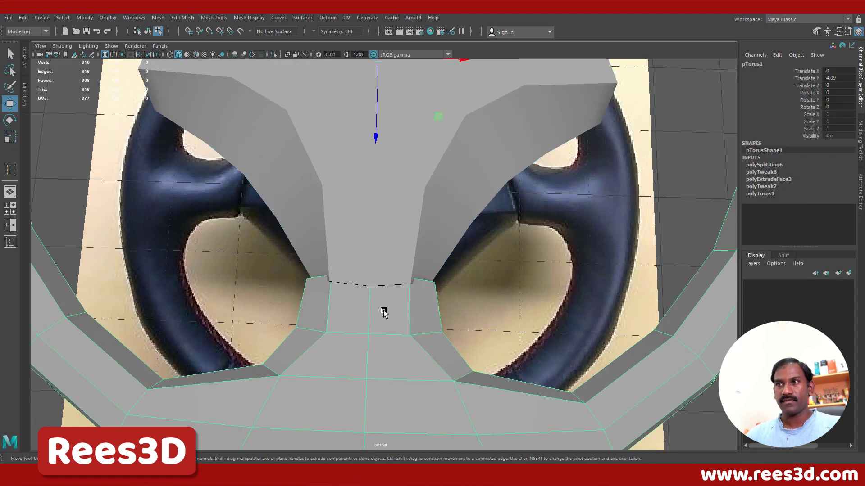
pyautogui.click(146, 33)
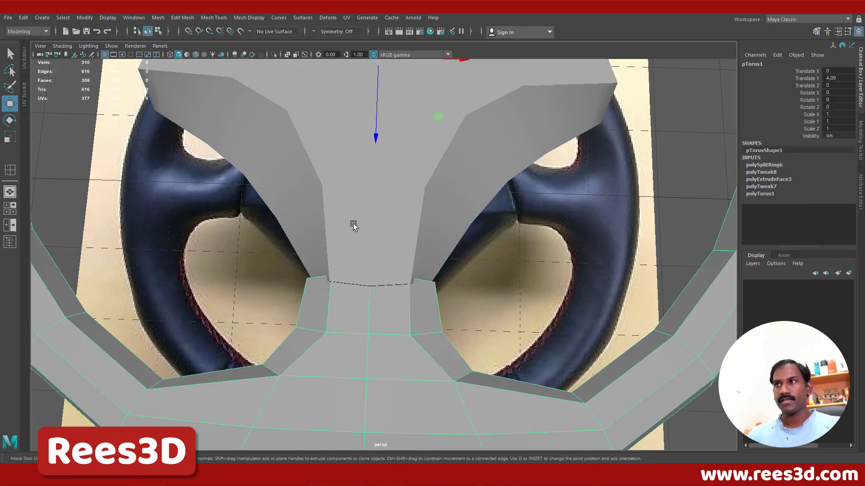
pyautogui.moveTo(294, 208); pyautogui.dragTo(386, 324)
pyautogui.press('3')
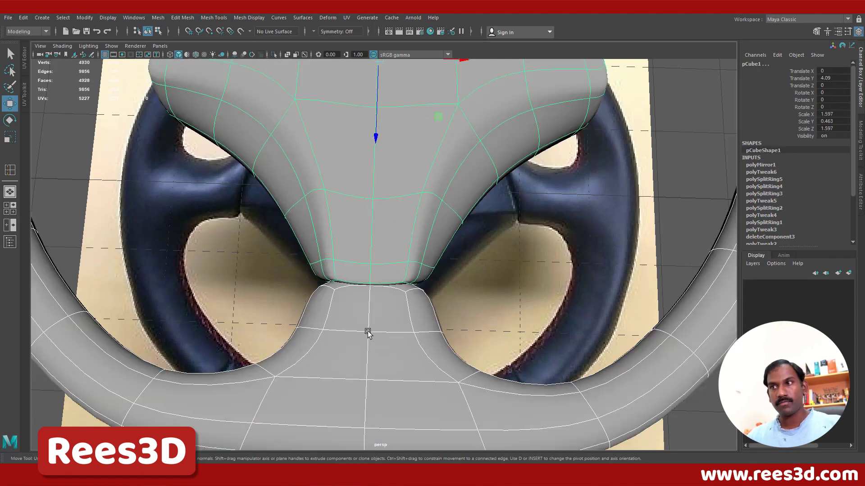
pyautogui.click(496, 317)
pyautogui.keyDown('alt'); pyautogui.moveTo(509, 299); pyautogui.dragTo(405, 303, button='right'); pyautogui.keyUp('alt')
pyautogui.keyDown('alt'); pyautogui.moveTo(405, 303); pyautogui.dragTo(426, 332); pyautogui.keyUp('alt')
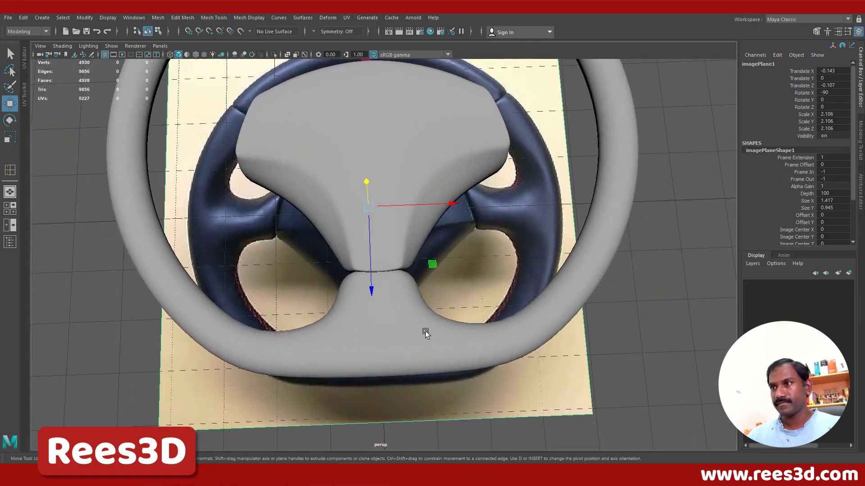
# Turn off smooth preview on the rim and check the polygon layout around the lower spoke.
pyautogui.click(458, 341)
pyautogui.press('1')
pyautogui.scroll(5, 431, 360)
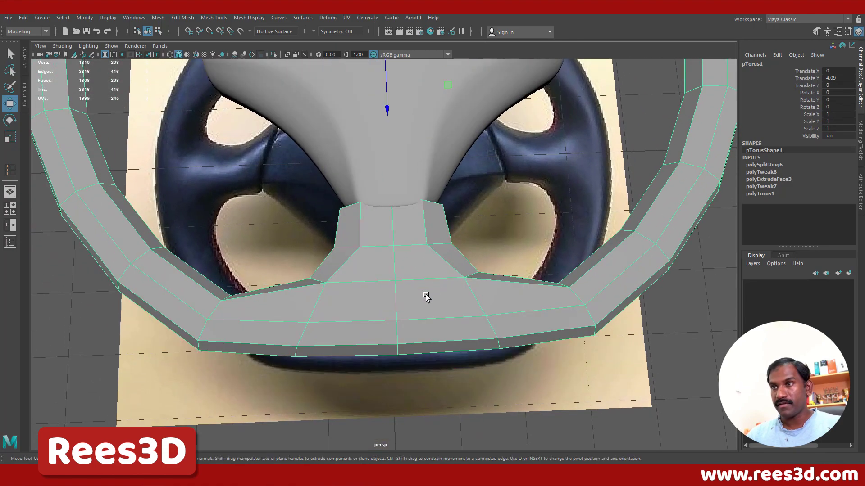
pyautogui.keyDown('alt'); pyautogui.moveTo(426, 297); pyautogui.dragTo(475, 144); pyautogui.keyUp('alt')
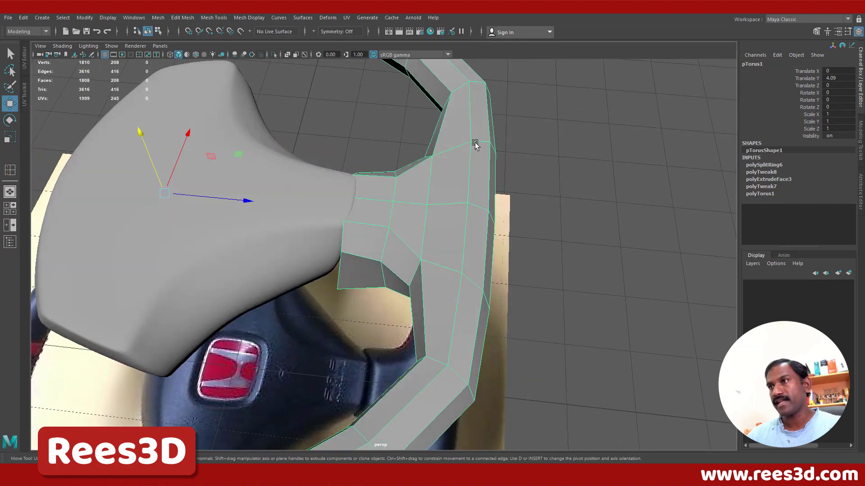
pyautogui.keyDown('alt'); pyautogui.moveTo(473, 332); pyautogui.dragTo(392, 289); pyautogui.keyUp('alt')
# In the top view, move the inner-corner vertices on both sides of the lower rim toward the hub to match the reference.
pyautogui.press('space')
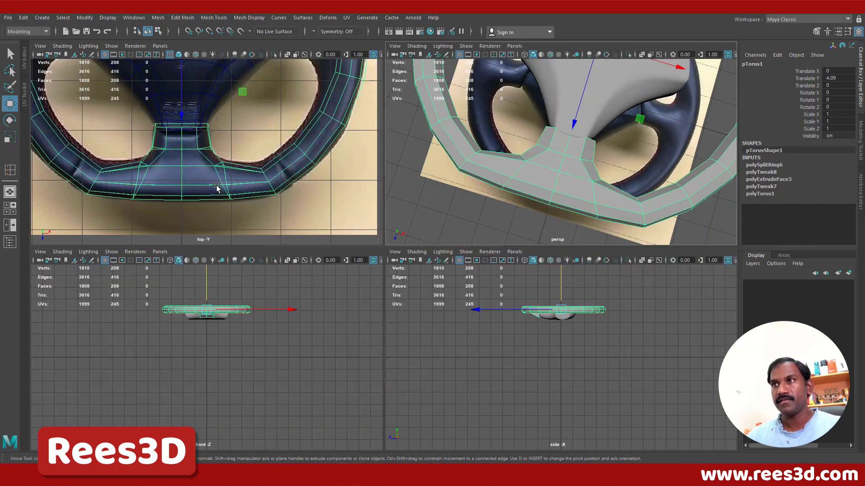
pyautogui.press('space')
pyautogui.keyDown('alt'); pyautogui.moveTo(331, 264); pyautogui.dragTo(354, 206, button='middle'); pyautogui.keyUp('alt')
pyautogui.press('F9')
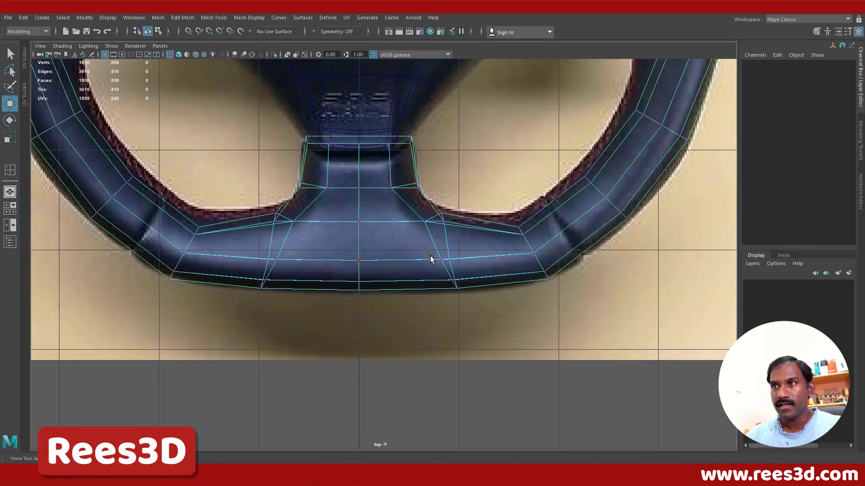
pyautogui.moveTo(488, 211); pyautogui.dragTo(534, 244)
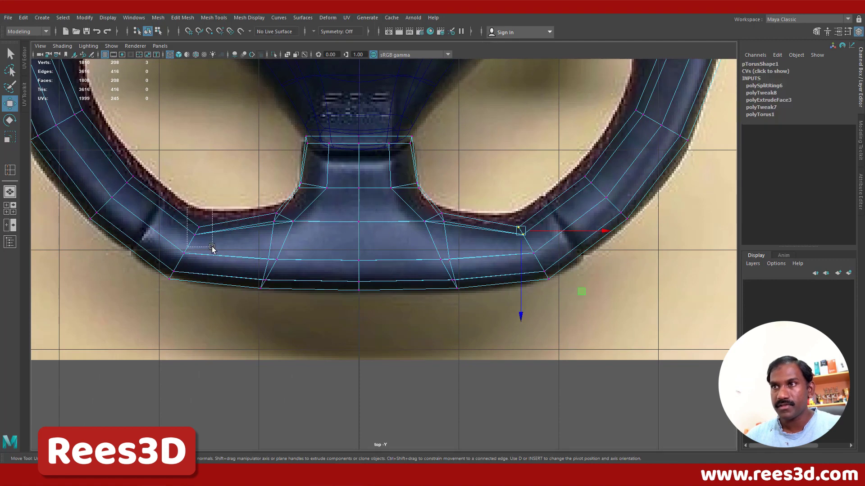
pyautogui.keyDown('shift'); pyautogui.moveTo(212, 247); pyautogui.dragTo(213, 247); pyautogui.keyUp('shift')
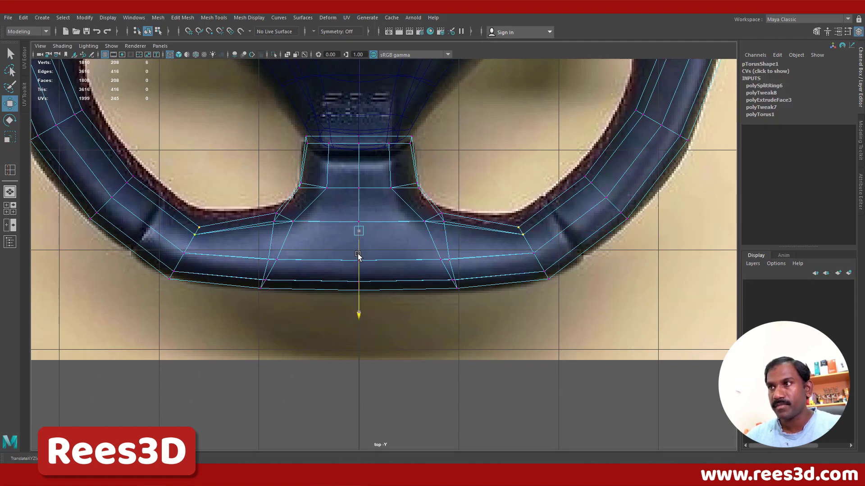
pyautogui.moveTo(354, 260); pyautogui.dragTo(358, 251)
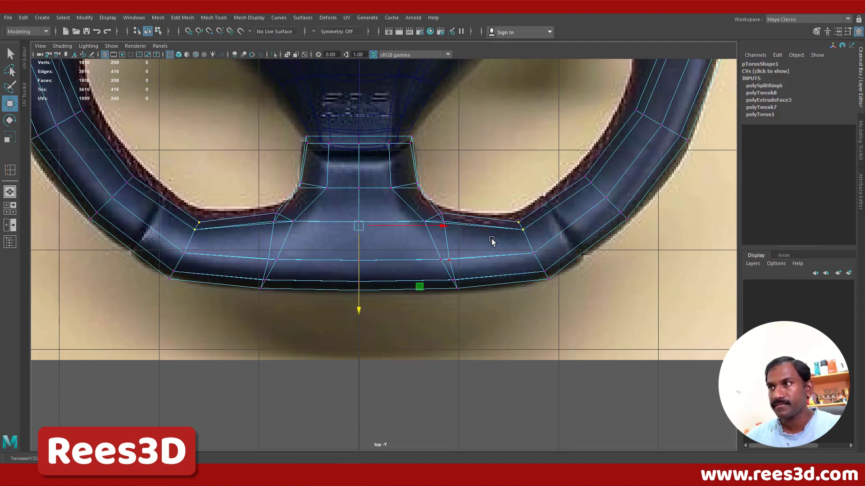
pyautogui.moveTo(521, 223); pyautogui.dragTo(510, 282, button='right')
# Compare the rim mesh with the reference steering wheel around the right-hand spoke in the top view.
pyautogui.keyDown('alt'); pyautogui.moveTo(542, 272); pyautogui.dragTo(434, 252, button='right'); pyautogui.keyUp('alt')
pyautogui.keyDown('alt'); pyautogui.moveTo(434, 252); pyautogui.dragTo(435, 259, button='middle'); pyautogui.keyUp('alt')
pyautogui.keyDown('alt'); pyautogui.moveTo(436, 259); pyautogui.dragTo(474, 267, button='right'); pyautogui.keyUp('alt')
pyautogui.keyDown('alt'); pyautogui.moveTo(457, 254); pyautogui.dragTo(423, 315, button='middle'); pyautogui.keyUp('alt')
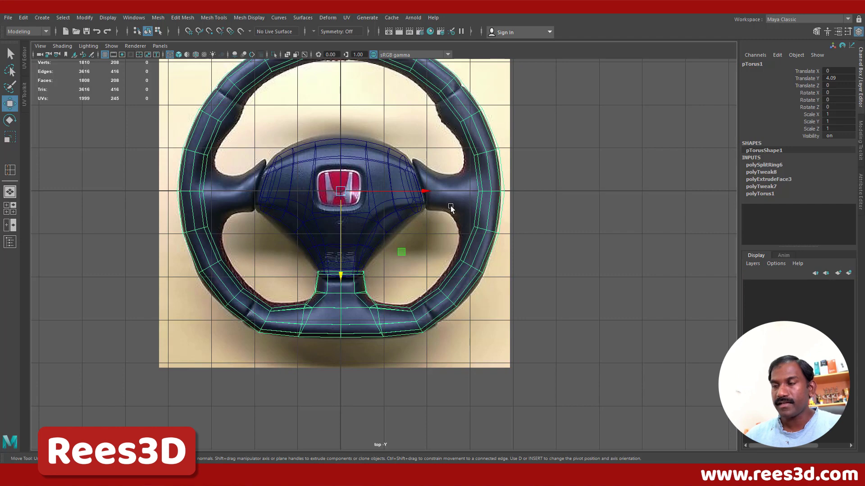
pyautogui.keyDown('alt'); pyautogui.moveTo(457, 238); pyautogui.dragTo(523, 241, button='right'); pyautogui.keyUp('alt')
pyautogui.keyDown('alt'); pyautogui.moveTo(469, 241); pyautogui.dragTo(458, 248, button='middle'); pyautogui.keyUp('alt')
pyautogui.keyDown('alt'); pyautogui.moveTo(486, 243); pyautogui.dragTo(552, 237, button='right'); pyautogui.keyUp('alt')
pyautogui.keyDown('alt'); pyautogui.moveTo(552, 237); pyautogui.dragTo(451, 301, button='middle'); pyautogui.keyUp('alt')
pyautogui.keyDown('alt'); pyautogui.moveTo(425, 265); pyautogui.dragTo(436, 264, button='middle'); pyautogui.keyUp('alt')
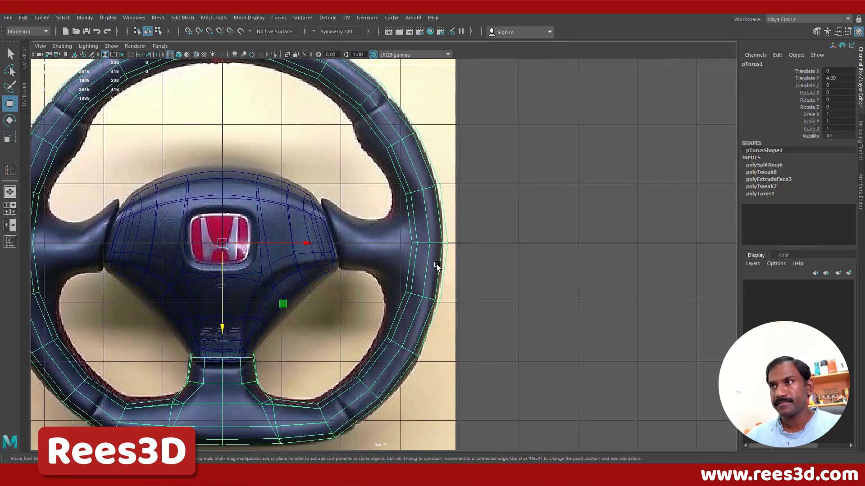
pyautogui.keyDown('alt'); pyautogui.moveTo(420, 196); pyautogui.dragTo(413, 182, button='middle'); pyautogui.keyUp('alt')
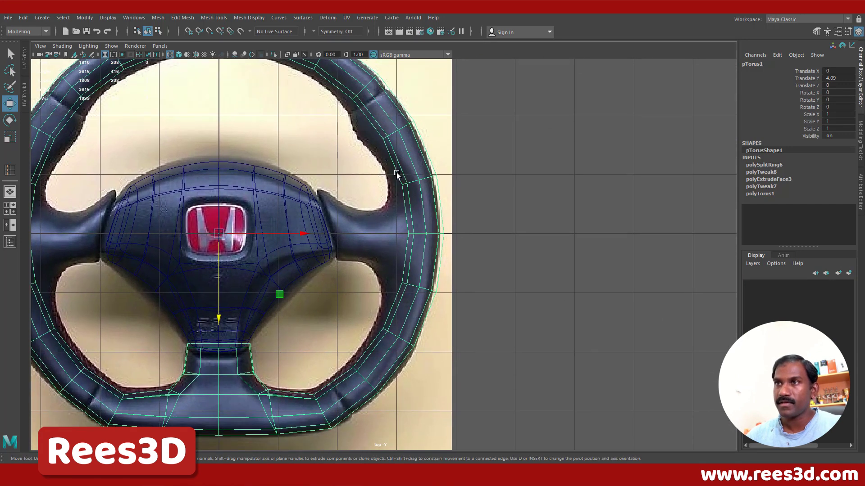
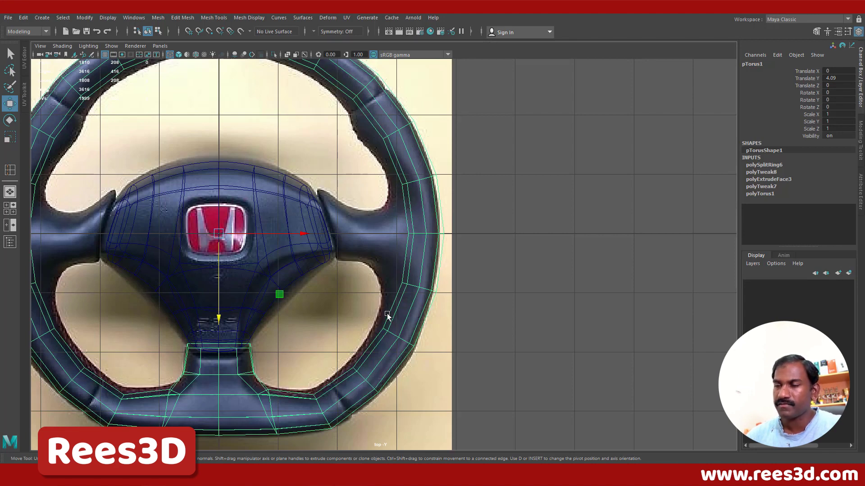
# Switch the steering wheel rim to face selection mode in the top view.
pyautogui.rightClick(419, 213)
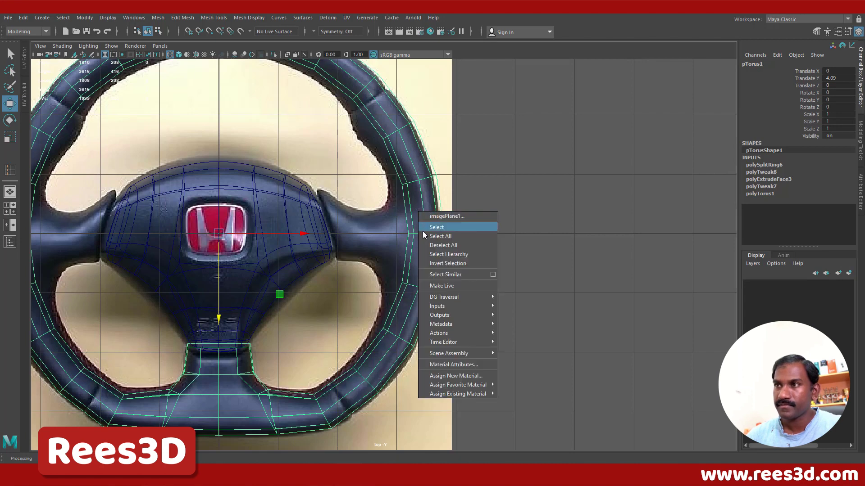
pyautogui.click(436, 227)
pyautogui.rightClick(422, 185)
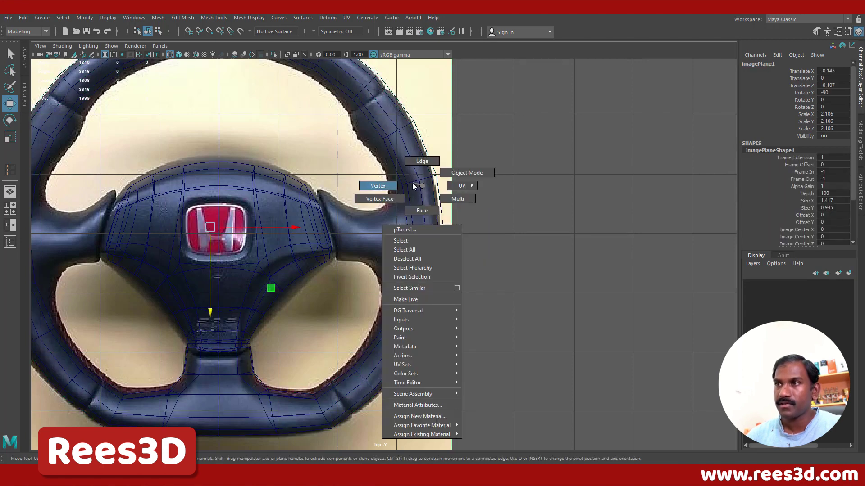
pyautogui.click(421, 168)
pyautogui.click(411, 238)
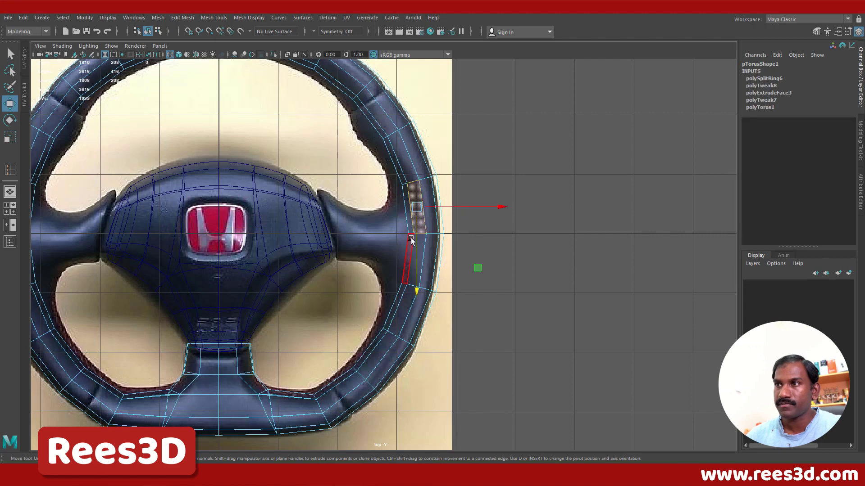
pyautogui.moveTo(409, 247); pyautogui.dragTo(410, 247)
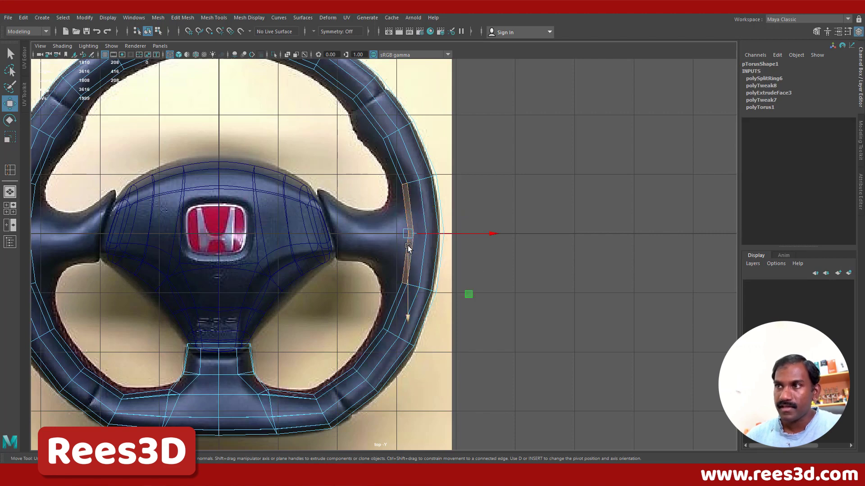
pyautogui.keyDown('shift'); pyautogui.click(391, 308); pyautogui.keyUp('shift')
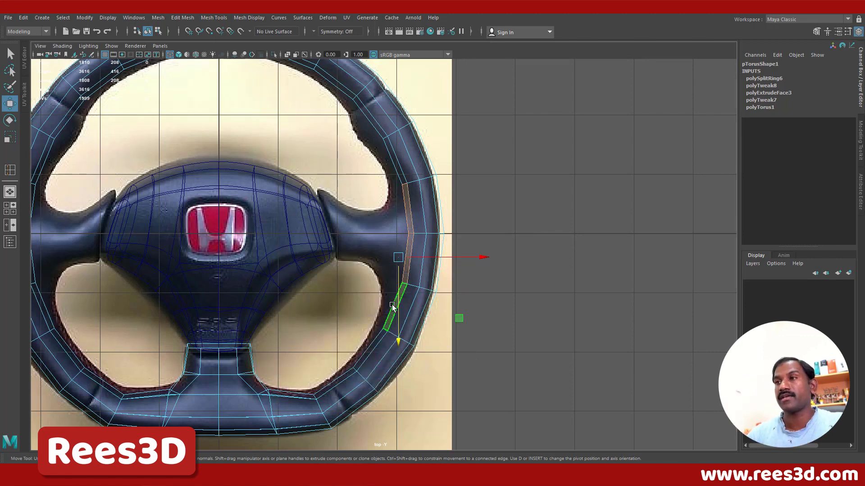
pyautogui.press('space')
pyautogui.press('space')
pyautogui.keyDown('alt'); pyautogui.moveTo(542, 187); pyautogui.dragTo(432, 204); pyautogui.keyUp('alt')
pyautogui.keyDown('alt'); pyautogui.moveTo(432, 205); pyautogui.dragTo(512, 272, button='right'); pyautogui.keyUp('alt')
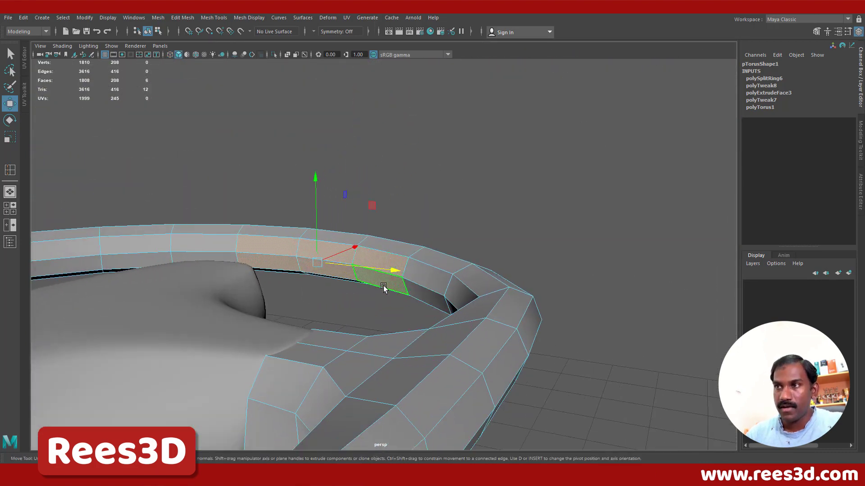
pyautogui.keyDown('alt'); pyautogui.moveTo(383, 288); pyautogui.dragTo(491, 360); pyautogui.keyUp('alt')
pyautogui.click(531, 177)
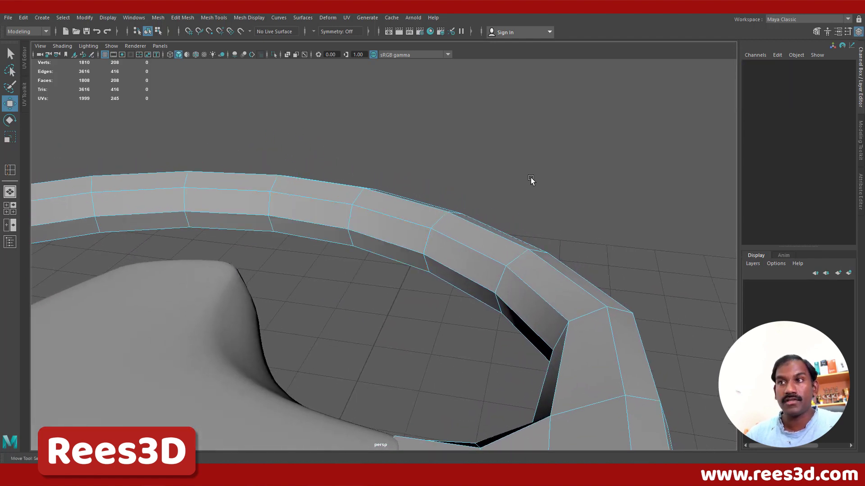
# Extrude six adjoining faces on the inner side of the rim's right-hand section and move them toward the hub.
pyautogui.click(233, 205)
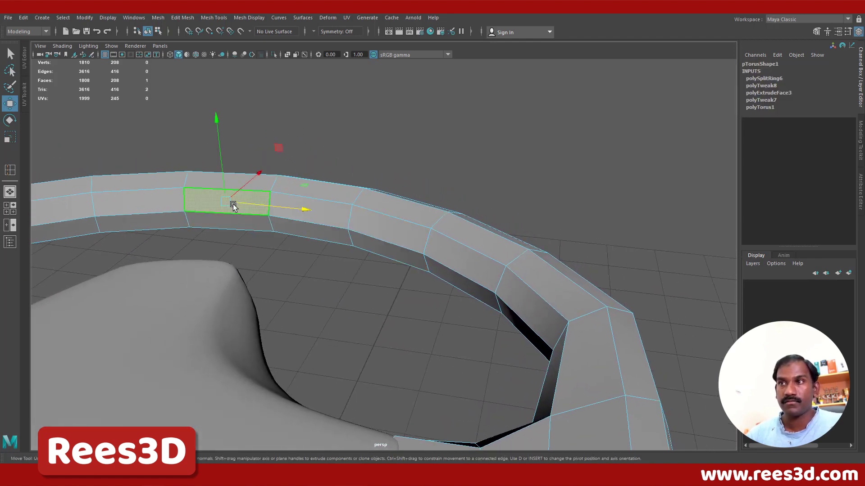
pyautogui.keyDown('shift'); pyautogui.click(232, 232); pyautogui.keyUp('shift')
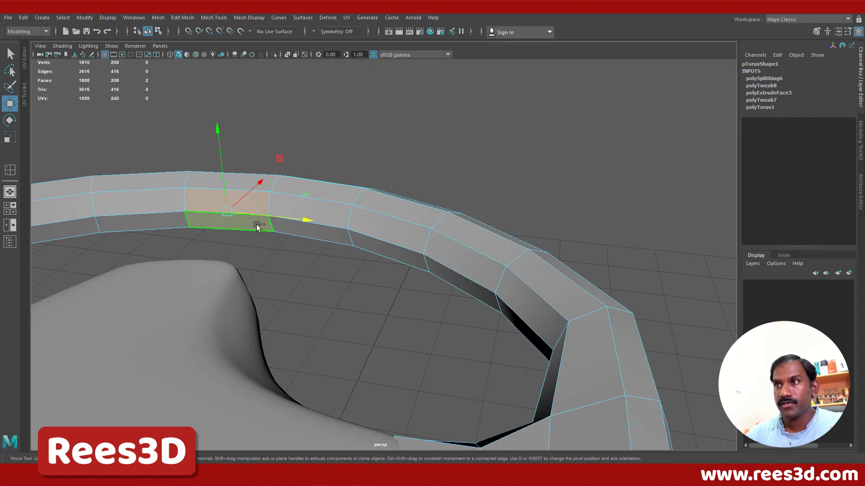
pyautogui.keyDown('shift'); pyautogui.click(293, 231); pyautogui.keyUp('shift')
pyautogui.keyDown('shift'); pyautogui.click(317, 210); pyautogui.keyUp('shift')
pyautogui.keyDown('shift'); pyautogui.click(383, 222); pyautogui.keyUp('shift')
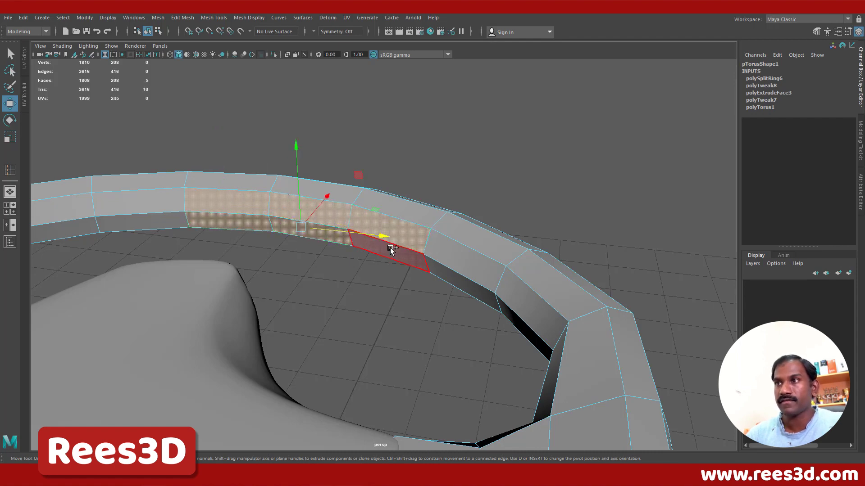
pyautogui.keyDown('shift'); pyautogui.click(396, 251); pyautogui.keyUp('shift')
pyautogui.keyDown('alt'); pyautogui.moveTo(399, 226); pyautogui.dragTo(350, 280); pyautogui.keyUp('alt')
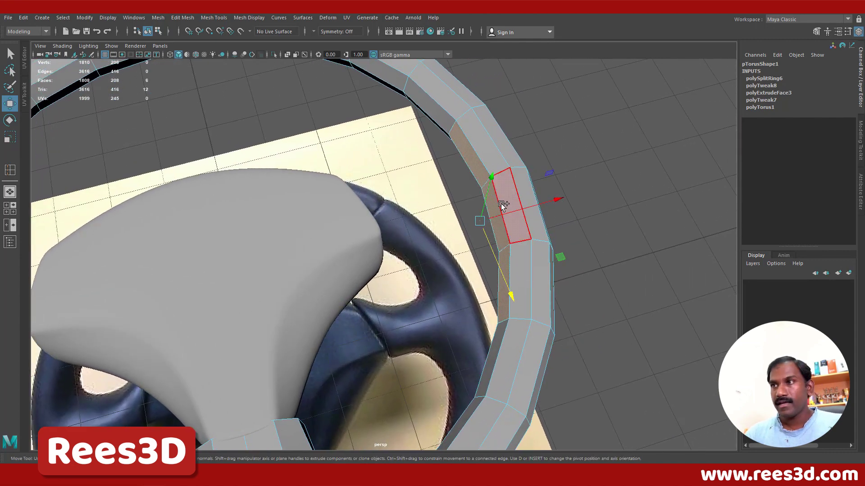
pyautogui.keyDown('shift'); pyautogui.moveTo(501, 204); pyautogui.dragTo(497, 232, button='right'); pyautogui.keyUp('shift')
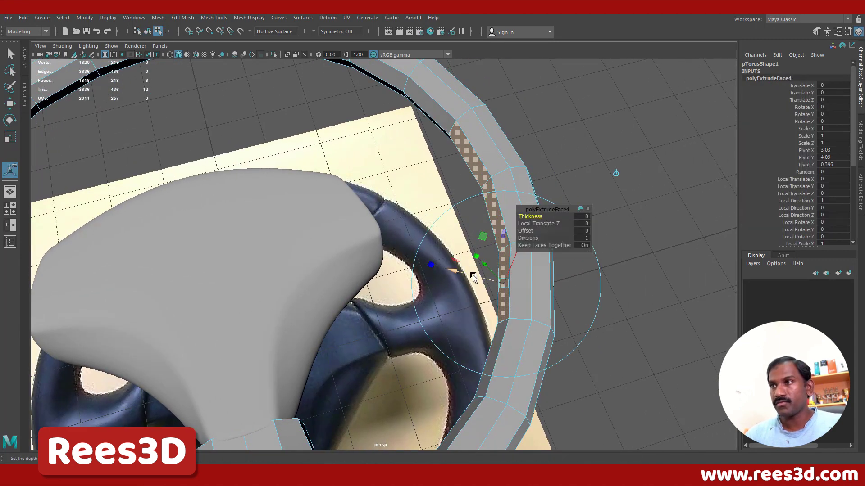
pyautogui.press('w')
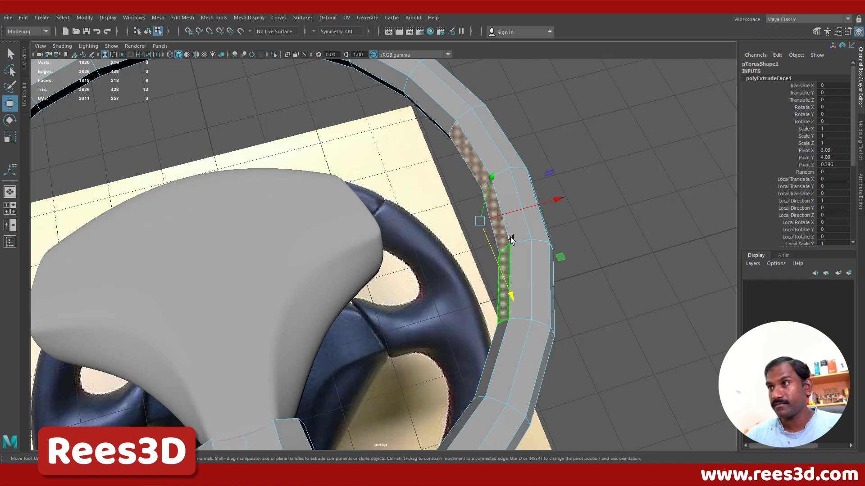
pyautogui.moveTo(547, 202); pyautogui.dragTo(481, 228)
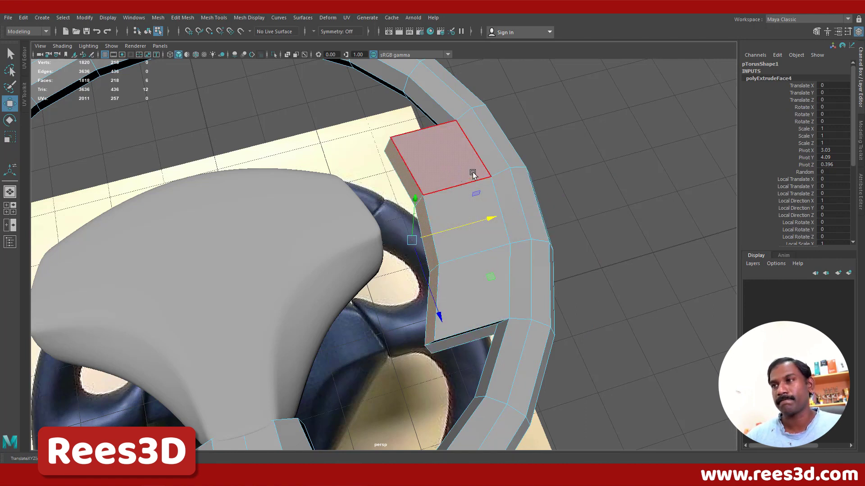
# Scale the extruded spoke end faces flat along the X axis.
pyautogui.press('e')
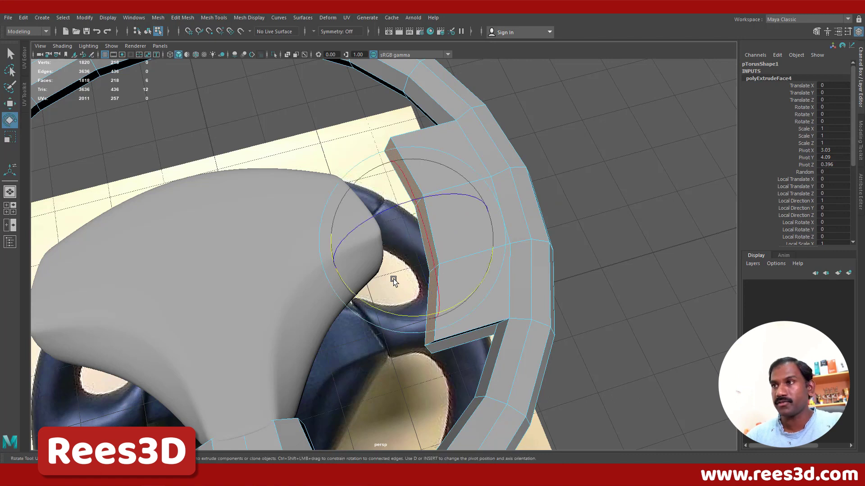
pyautogui.press('r')
pyautogui.moveTo(487, 218); pyautogui.dragTo(411, 236)
# In the top view, move the upper end vertices of the extruded spoke to the reference spoke's pointed tip beside the hub.
pyautogui.keyDown('alt'); pyautogui.moveTo(428, 270); pyautogui.dragTo(429, 221); pyautogui.keyUp('alt')
pyautogui.press('space')
pyautogui.press('space')
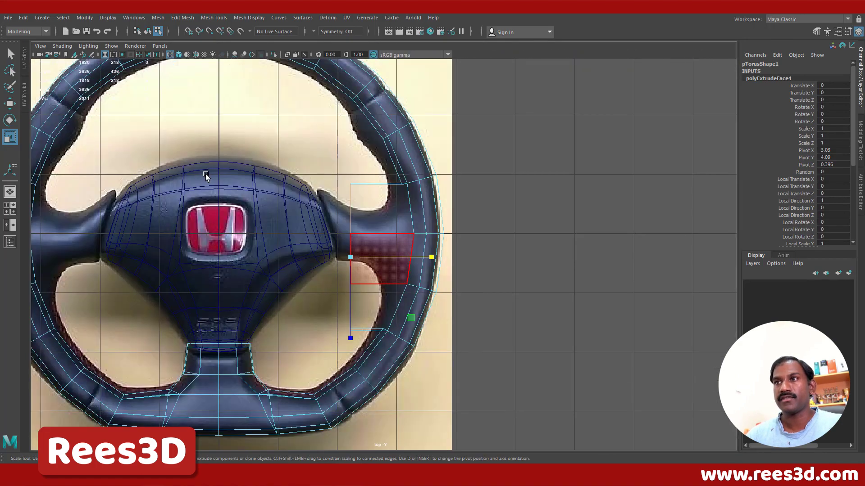
pyautogui.scroll(5, 353, 199)
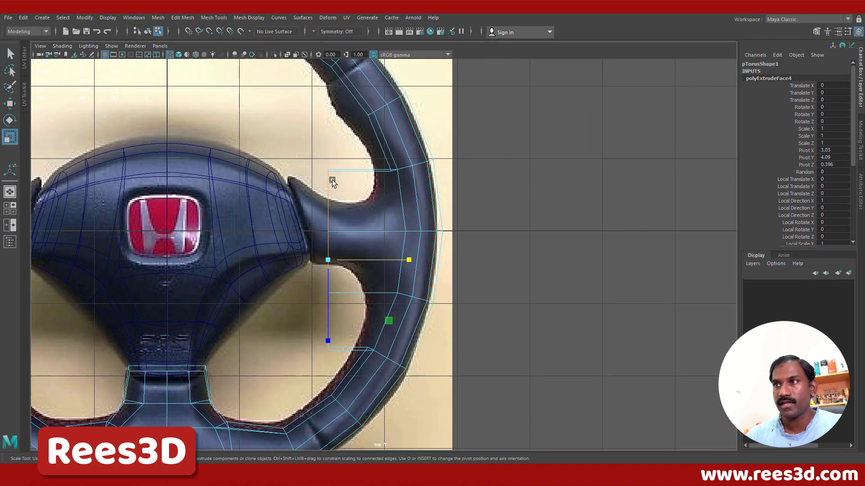
pyautogui.click(333, 179)
pyautogui.rightClick(334, 174)
pyautogui.click(293, 173)
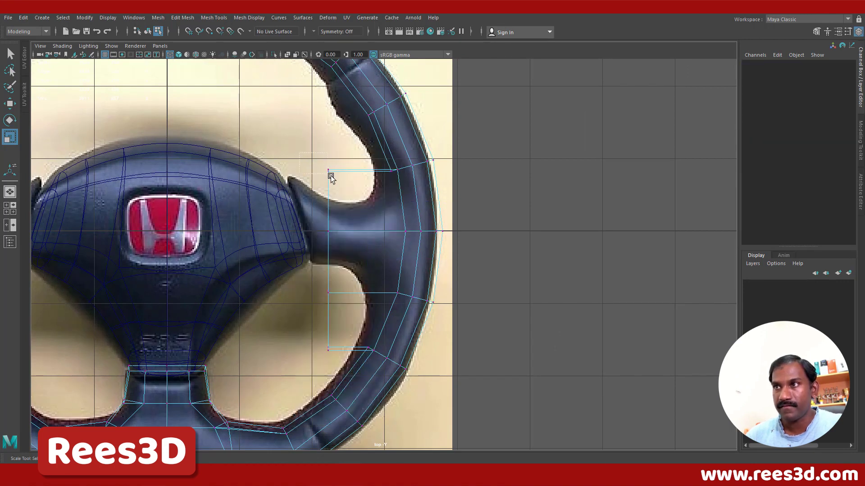
pyautogui.click(341, 179)
pyautogui.scroll(3, 341, 180)
pyautogui.keyDown('alt'); pyautogui.moveTo(312, 145); pyautogui.dragTo(311, 172, button='middle'); pyautogui.keyUp('alt')
pyautogui.press('w')
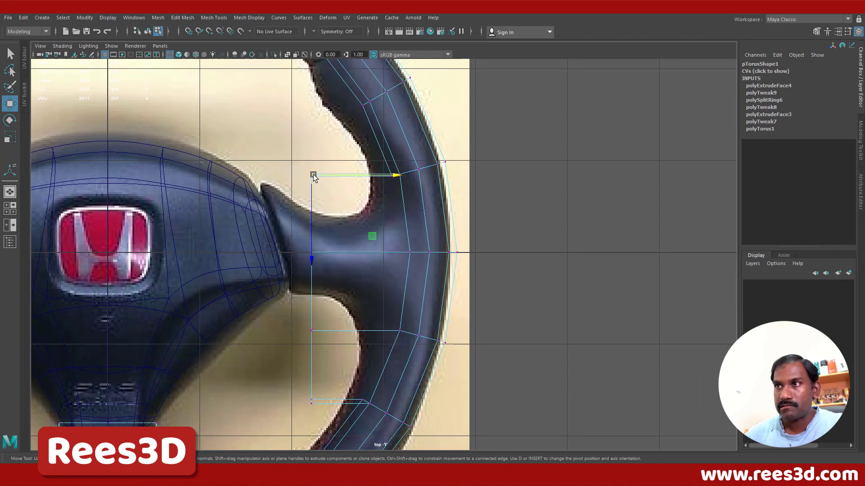
pyautogui.moveTo(313, 176); pyautogui.dragTo(262, 184)
pyautogui.hotkey('ctrl', 'z')
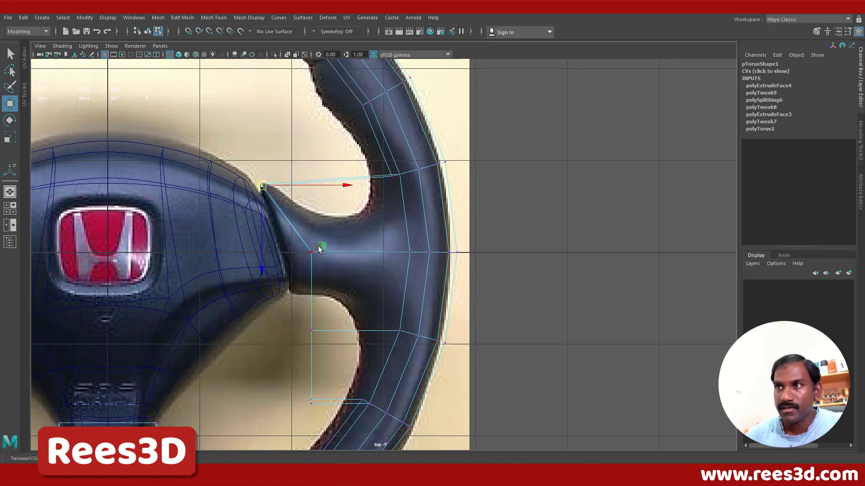
# Move the remaining end vertices of the right-hand spoke onto the reference seam along the hub's side.
pyautogui.click(311, 251)
pyautogui.moveTo(311, 252); pyautogui.dragTo(279, 240)
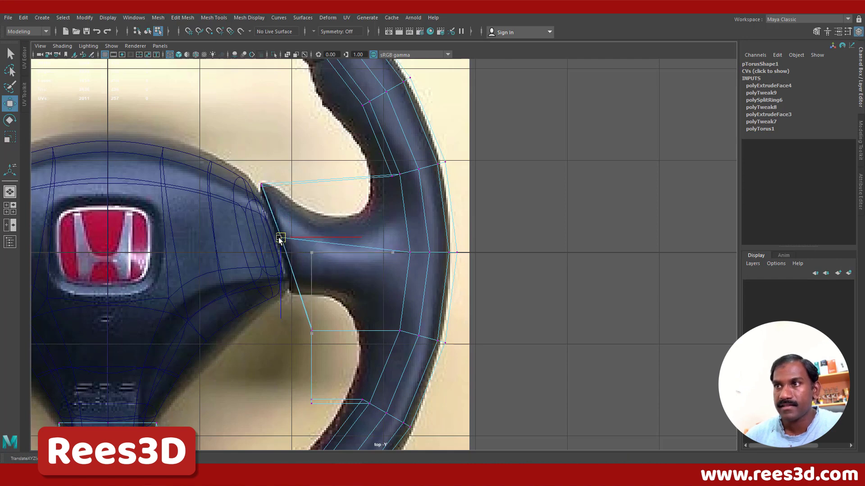
pyautogui.click(311, 331)
pyautogui.moveTo(311, 332); pyautogui.dragTo(287, 267)
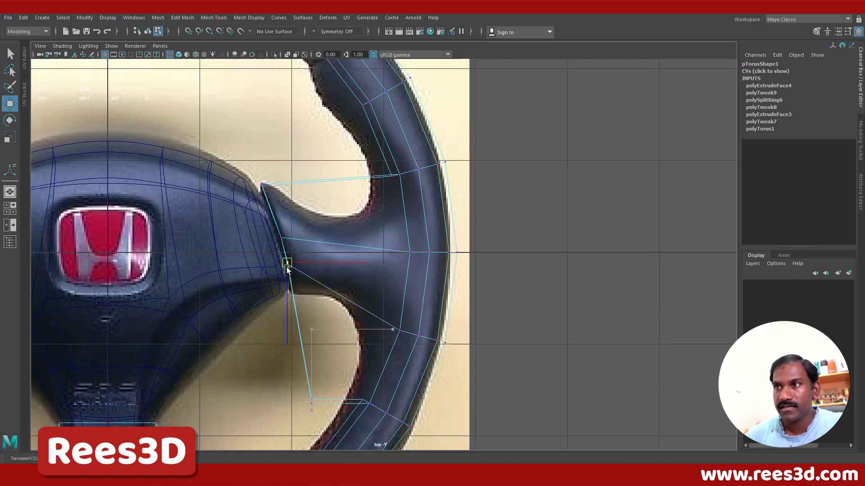
pyautogui.click(312, 403)
pyautogui.moveTo(314, 418); pyautogui.dragTo(293, 294)
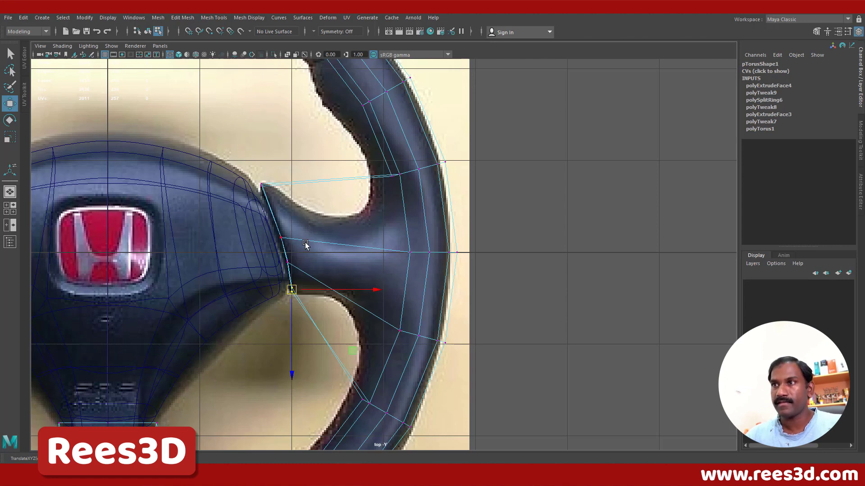
pyautogui.click(280, 238)
pyautogui.moveTo(281, 238); pyautogui.dragTo(274, 228)
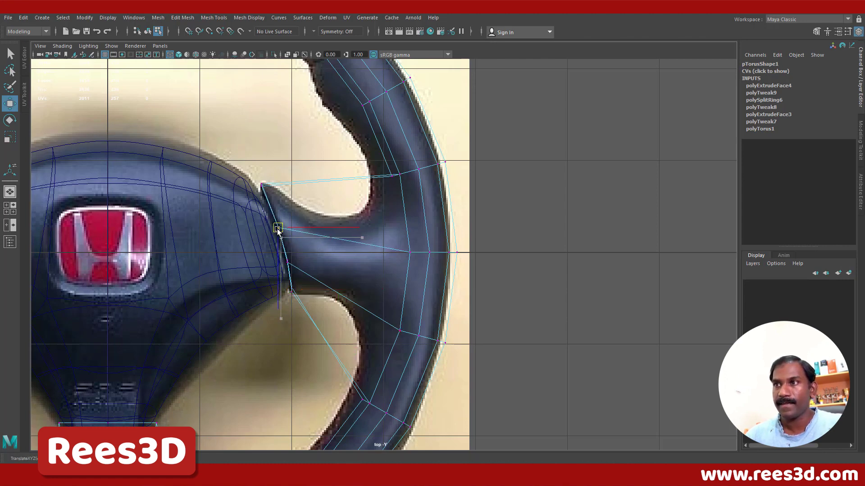
pyautogui.rightClick(353, 306)
pyautogui.click(369, 311)
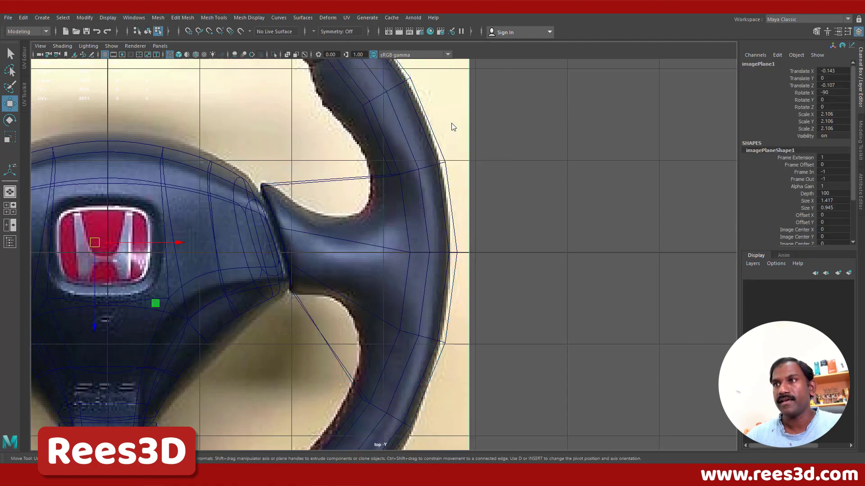
# In the perspective view, pull the upper front corner vertex at the right-hand spoke's inner end slightly back toward the rim.
pyautogui.press('space')
pyautogui.press('space')
pyautogui.keyDown('alt'); pyautogui.moveTo(522, 141); pyautogui.dragTo(708, 200); pyautogui.keyUp('alt')
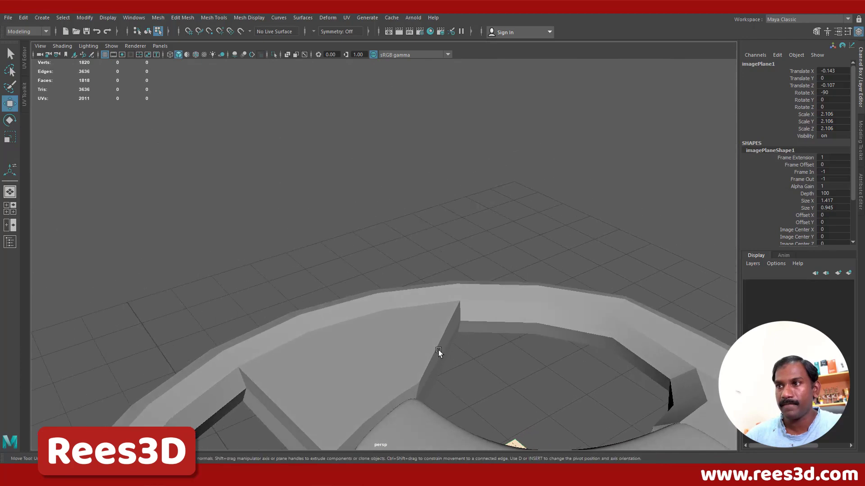
pyautogui.keyDown('alt'); pyautogui.moveTo(383, 380); pyautogui.dragTo(423, 313, button='middle'); pyautogui.keyUp('alt')
pyautogui.moveTo(422, 317); pyautogui.dragTo(408, 316, button='right')
pyautogui.keyDown('alt'); pyautogui.moveTo(433, 301); pyautogui.dragTo(418, 274, button='middle'); pyautogui.keyUp('alt')
pyautogui.keyDown('alt'); pyautogui.moveTo(419, 275); pyautogui.dragTo(482, 297, button='right'); pyautogui.keyUp('alt')
pyautogui.click(403, 341)
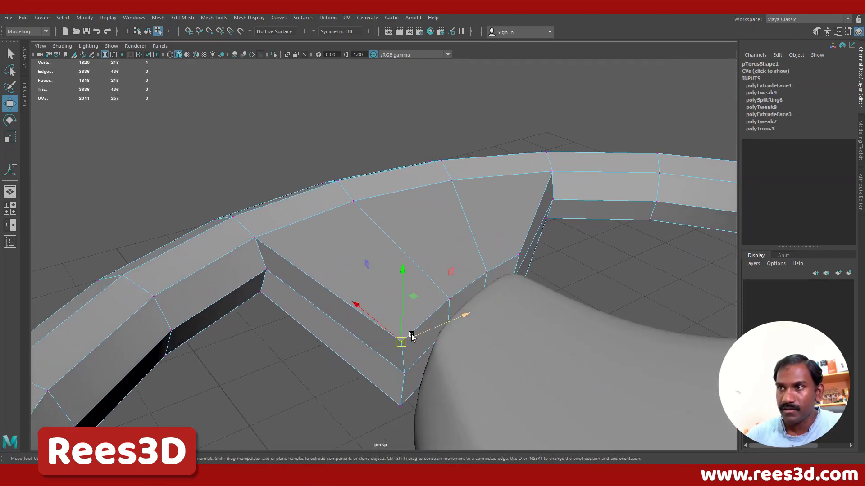
pyautogui.keyDown('alt'); pyautogui.moveTo(433, 343); pyautogui.dragTo(464, 328); pyautogui.keyUp('alt')
pyautogui.moveTo(392, 320); pyautogui.dragTo(393, 313)
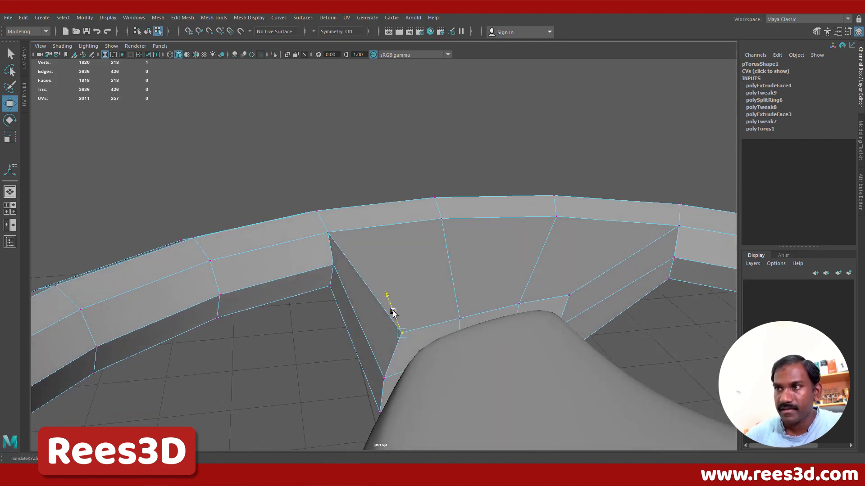
# Shift the lower front corner vertex at the spoke's inner end along Z toward the middle of the spoke.
pyautogui.moveTo(567, 293); pyautogui.dragTo(550, 324, button='middle')
pyautogui.keyDown('alt'); pyautogui.moveTo(550, 325); pyautogui.dragTo(416, 363); pyautogui.keyUp('alt')
pyautogui.moveTo(541, 299); pyautogui.dragTo(532, 295)
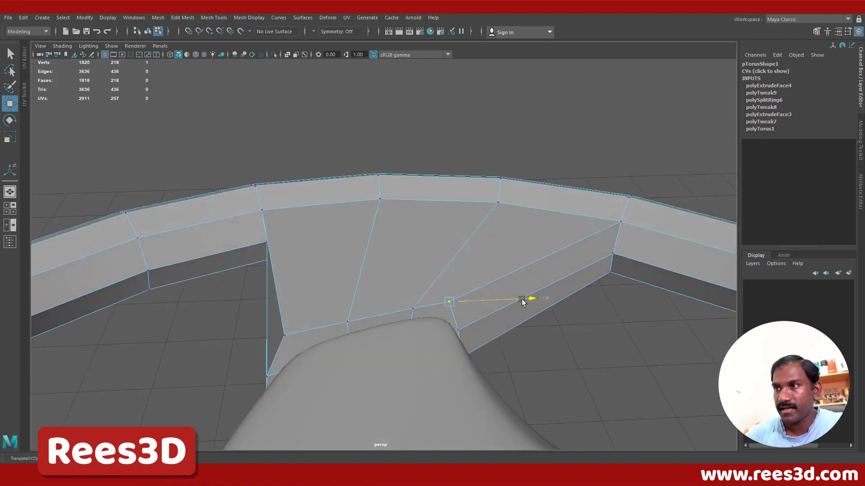
# Shift the corner vertex at the right-hand spoke's inner end along X to follow the hub's side, then select the opposite corner vertex.
pyautogui.keyDown('alt'); pyautogui.moveTo(481, 325); pyautogui.dragTo(456, 388); pyautogui.keyUp('alt')
pyautogui.keyDown('alt'); pyautogui.moveTo(498, 299); pyautogui.dragTo(500, 323, button='middle'); pyautogui.keyUp('alt')
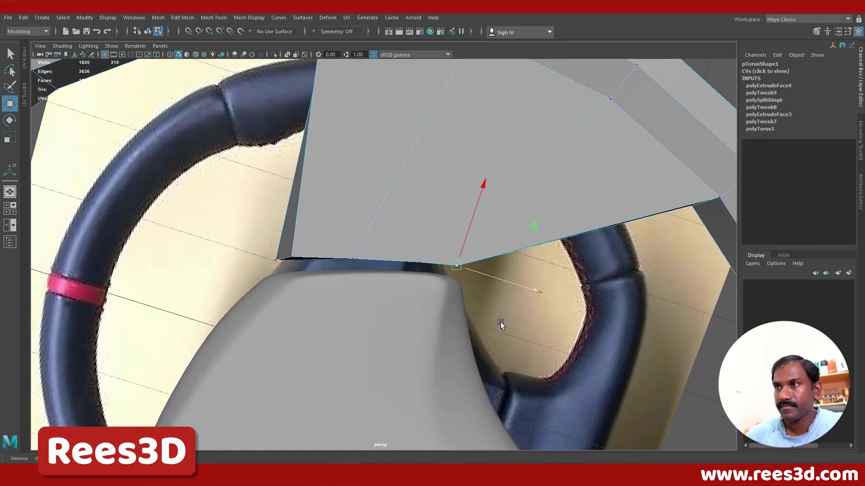
pyautogui.keyDown('alt'); pyautogui.moveTo(501, 323); pyautogui.dragTo(465, 293); pyautogui.keyUp('alt')
pyautogui.moveTo(502, 317); pyautogui.dragTo(430, 266)
pyautogui.click(383, 357)
pyautogui.moveTo(434, 352); pyautogui.dragTo(392, 318)
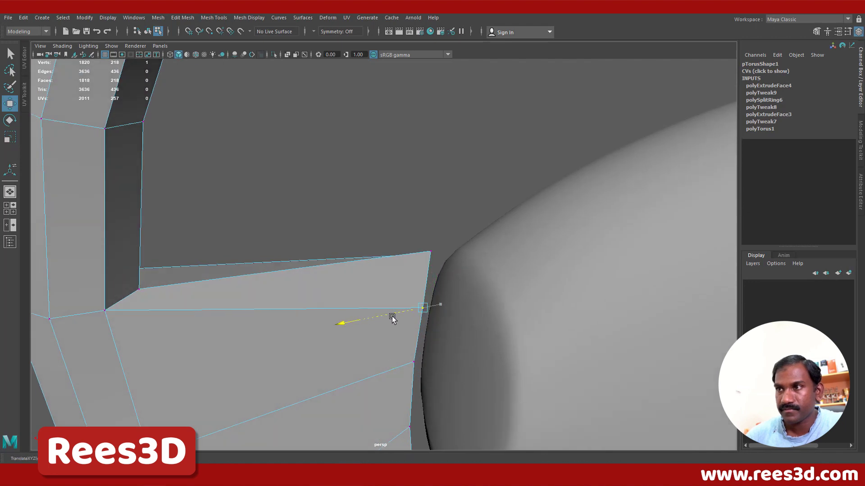
pyautogui.keyDown('alt'); pyautogui.moveTo(420, 365); pyautogui.dragTo(414, 214, button='middle'); pyautogui.keyUp('alt')
pyautogui.click(407, 333)
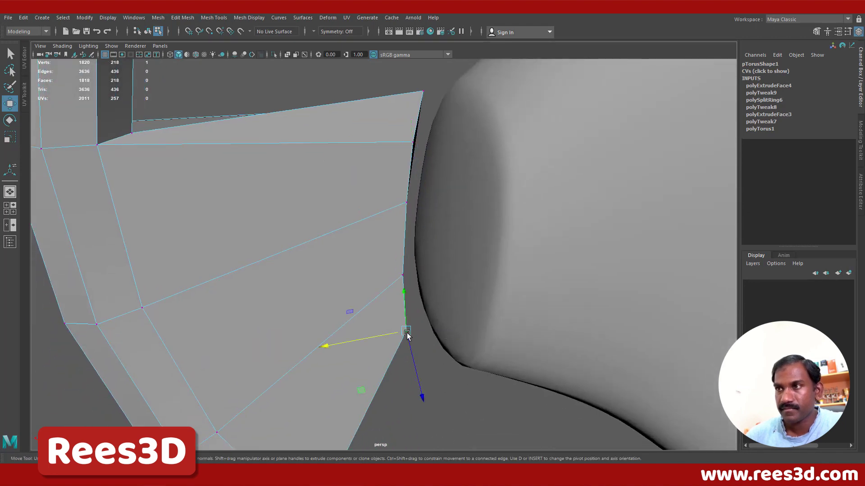
pyautogui.keyDown('alt'); pyautogui.moveTo(407, 334); pyautogui.dragTo(471, 308); pyautogui.keyUp('alt')
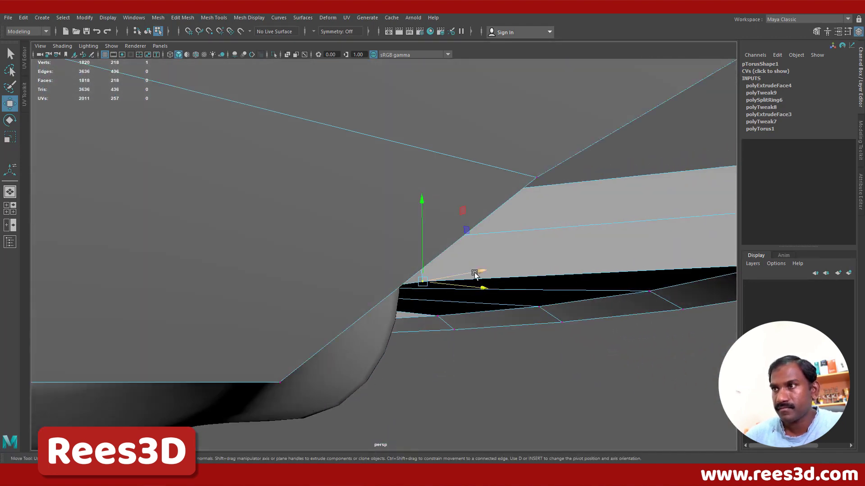
pyautogui.keyDown('alt'); pyautogui.moveTo(468, 274); pyautogui.dragTo(275, 284); pyautogui.keyUp('alt')
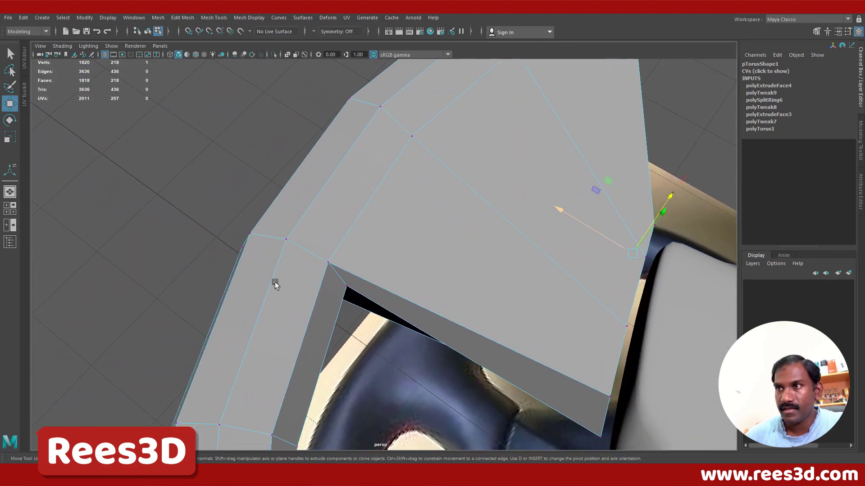
# Move the lower vertex at the spoke's upper junction with the rim slightly along Z and X.
pyautogui.click(346, 286)
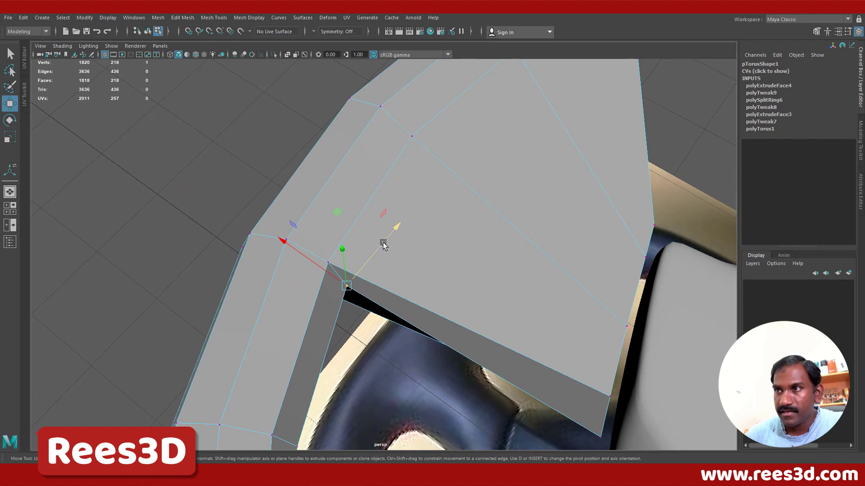
pyautogui.moveTo(383, 244); pyautogui.dragTo(372, 265)
pyautogui.moveTo(295, 279); pyautogui.dragTo(309, 290)
pyautogui.keyDown('alt'); pyautogui.moveTo(378, 268); pyautogui.dragTo(321, 340); pyautogui.keyUp('alt')
pyautogui.scroll(-5, 321, 338)
pyautogui.keyDown('alt'); pyautogui.moveTo(388, 340); pyautogui.dragTo(379, 320, button='middle'); pyautogui.keyUp('alt')
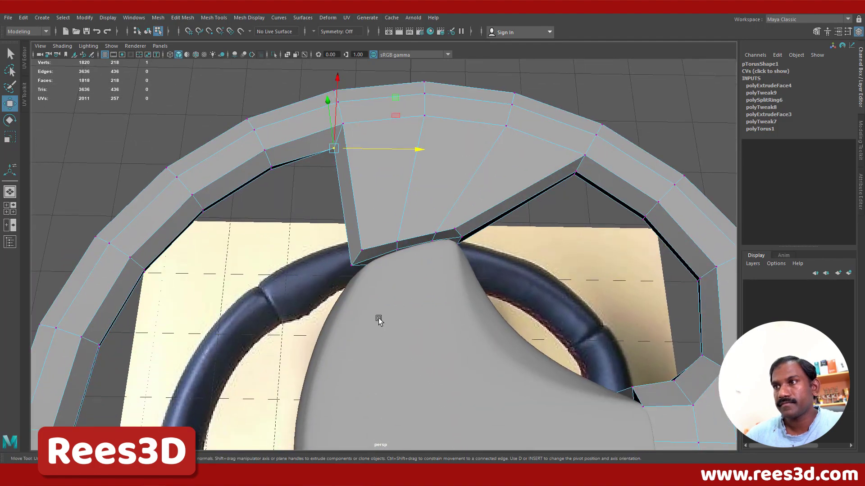
pyautogui.keyDown('alt'); pyautogui.moveTo(379, 320); pyautogui.dragTo(318, 310); pyautogui.keyUp('alt')
pyautogui.scroll(-5, 318, 310)
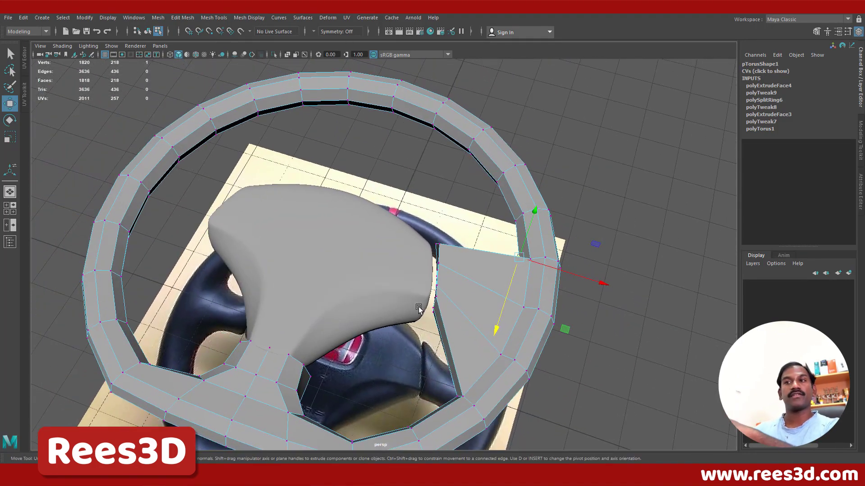
pyautogui.keyDown('alt'); pyautogui.moveTo(448, 314); pyautogui.dragTo(458, 332); pyautogui.keyUp('alt')
# In the top view, insert an edge loop across the right-hand spoke about midway between the hub end and the rim.
pyautogui.press('space')
pyautogui.press('space')
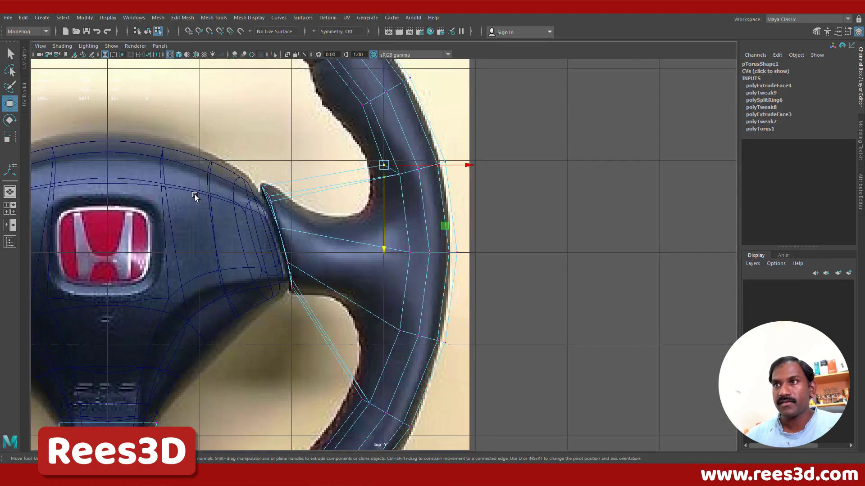
pyautogui.scroll(5, 313, 223)
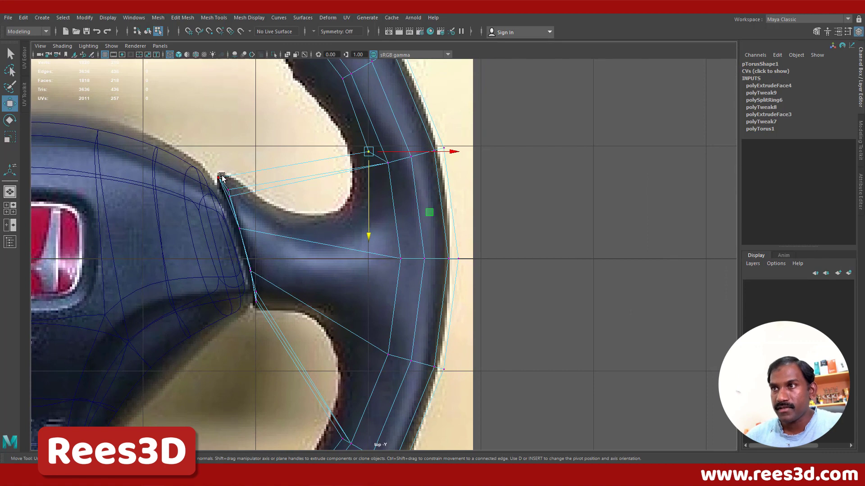
pyautogui.moveTo(340, 178); pyautogui.dragTo(326, 237, button='right')
pyautogui.keyDown('shift'); pyautogui.rightClick(347, 179); pyautogui.keyUp('shift')
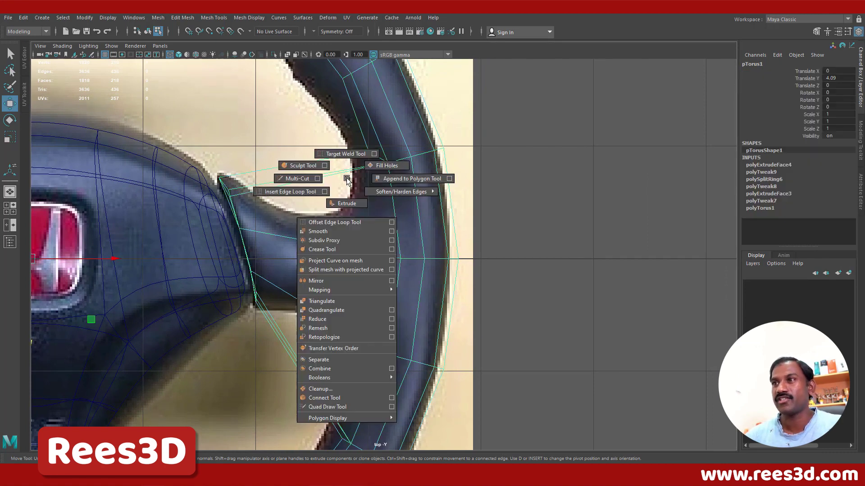
pyautogui.click(288, 191)
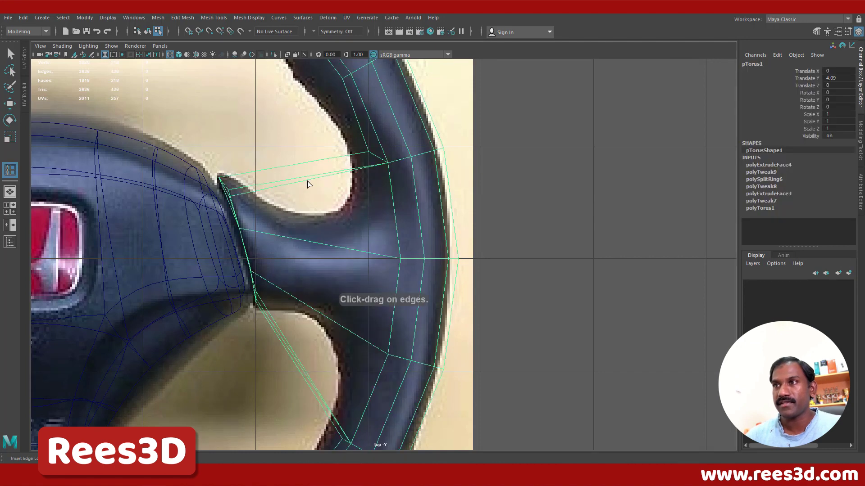
pyautogui.moveTo(309, 184); pyautogui.dragTo(312, 180)
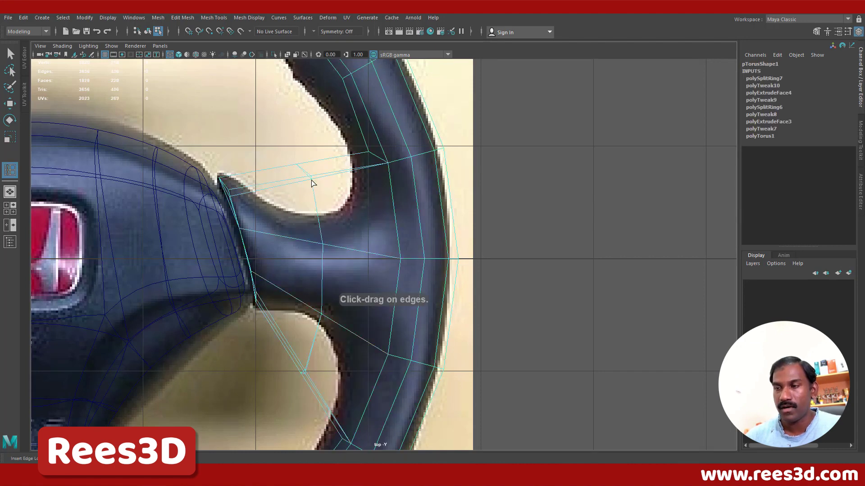
pyautogui.press('w')
pyautogui.press('e')
pyautogui.press('r')
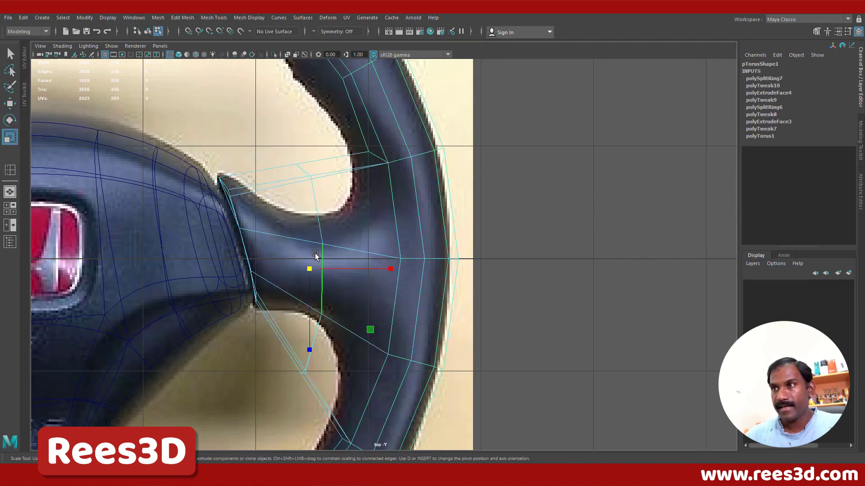
pyautogui.moveTo(310, 350); pyautogui.dragTo(310, 304)
pyautogui.hotkey('ctrl', 'z')
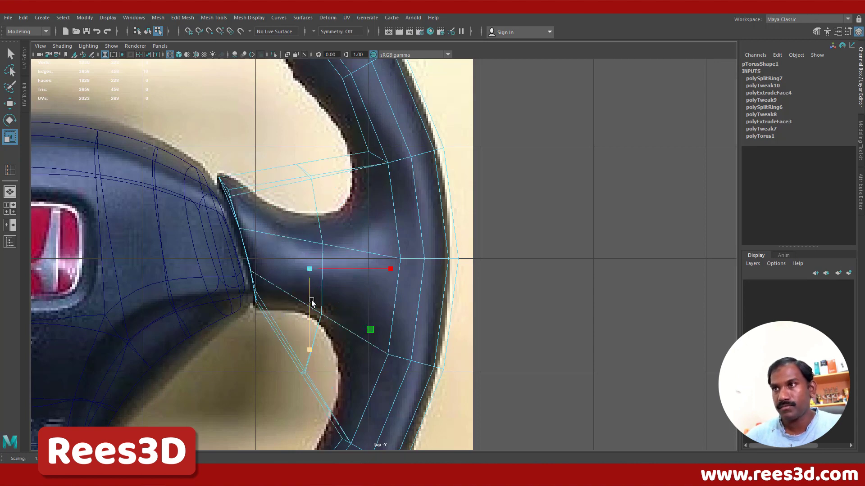
pyautogui.press('q')
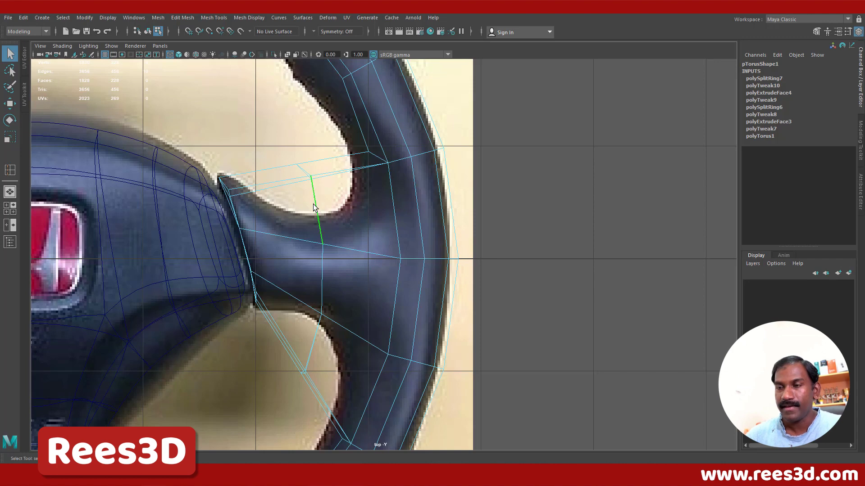
# Move the middle edge loop's vertices so the right-hand spoke narrows to the reference spoke's upper and lower outlines.
pyautogui.press('w')
pyautogui.press('F9')
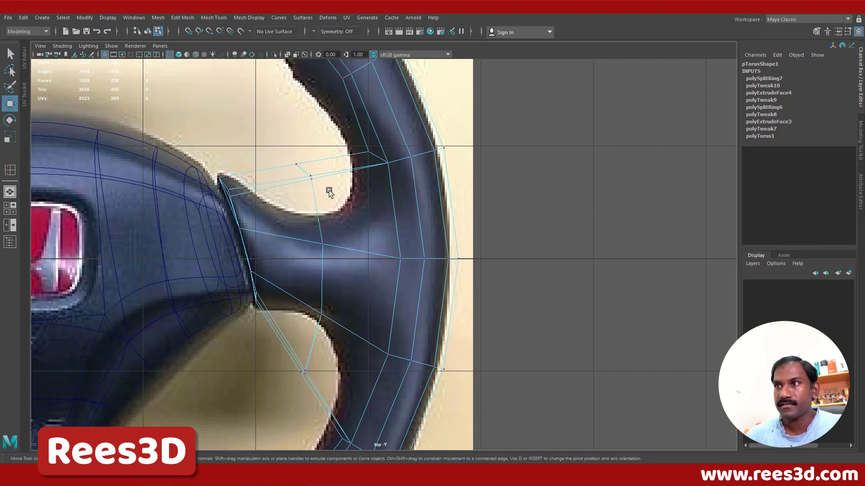
pyautogui.moveTo(329, 192); pyautogui.dragTo(341, 261)
pyautogui.moveTo(325, 249); pyautogui.dragTo(331, 259)
pyautogui.moveTo(304, 294); pyautogui.dragTo(335, 336)
pyautogui.moveTo(322, 322); pyautogui.dragTo(331, 294)
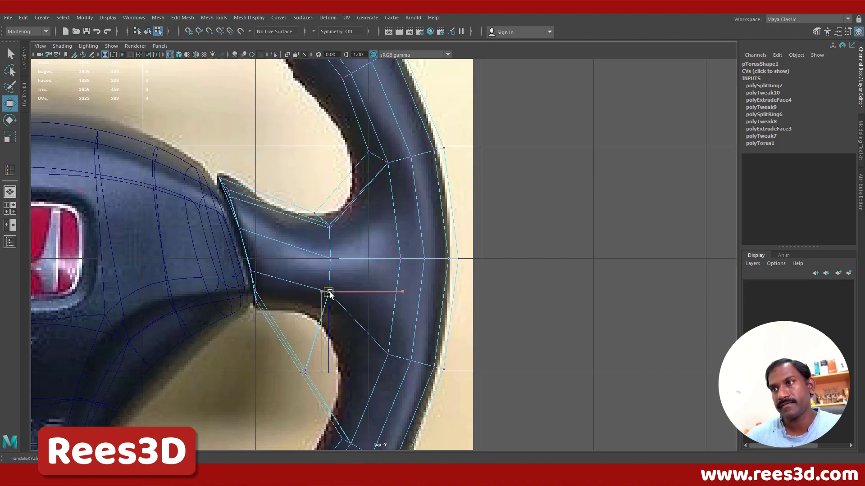
pyautogui.moveTo(293, 360); pyautogui.dragTo(320, 324)
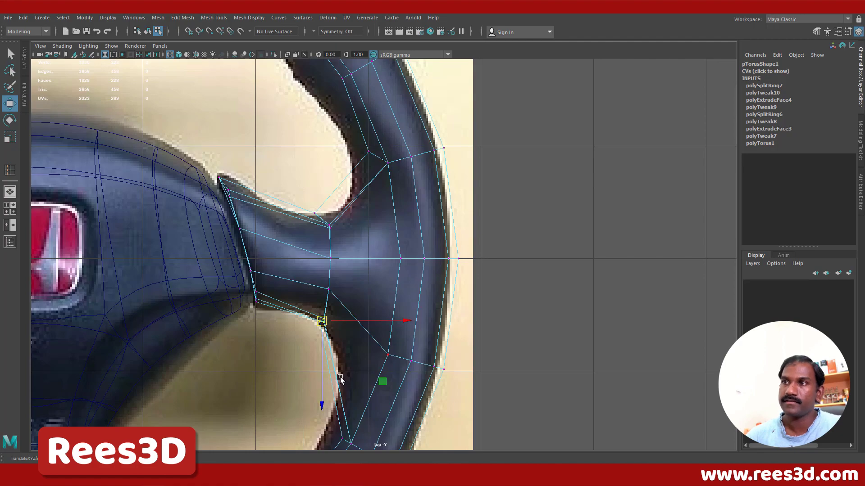
# In the perspective view, insert another edge loop across the spoke between the hub end and the middle loop.
pyautogui.press('space')
pyautogui.press('space')
pyautogui.keyDown('alt'); pyautogui.moveTo(510, 254); pyautogui.dragTo(448, 209, button='middle'); pyautogui.keyUp('alt')
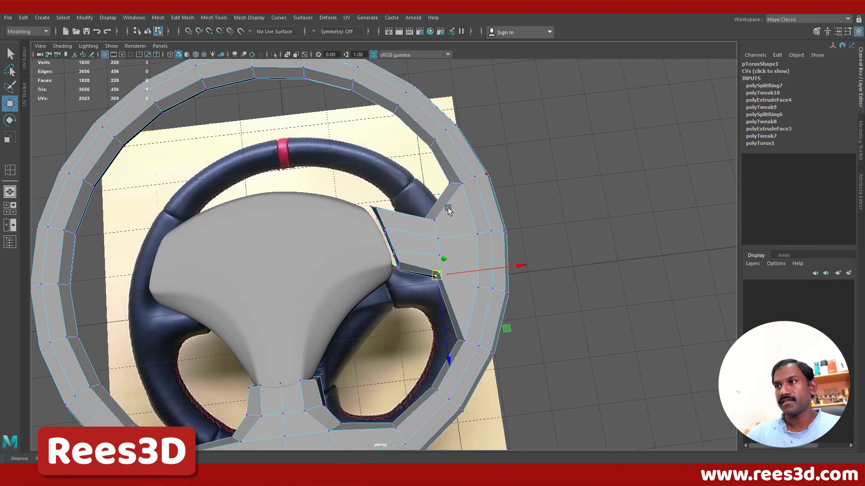
pyautogui.keyDown('alt'); pyautogui.moveTo(448, 209); pyautogui.dragTo(692, 206); pyautogui.keyUp('alt')
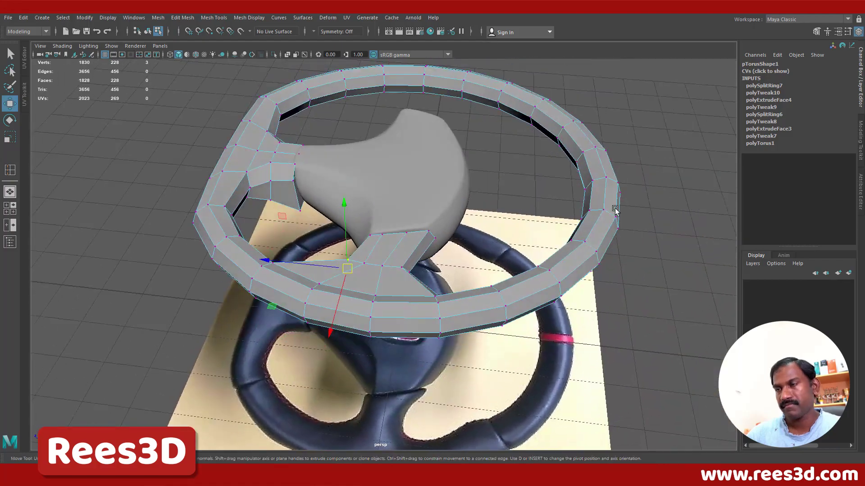
pyautogui.keyDown('alt'); pyautogui.moveTo(615, 210); pyautogui.dragTo(471, 238); pyautogui.keyUp('alt')
pyautogui.moveTo(424, 229); pyautogui.dragTo(417, 285, button='right')
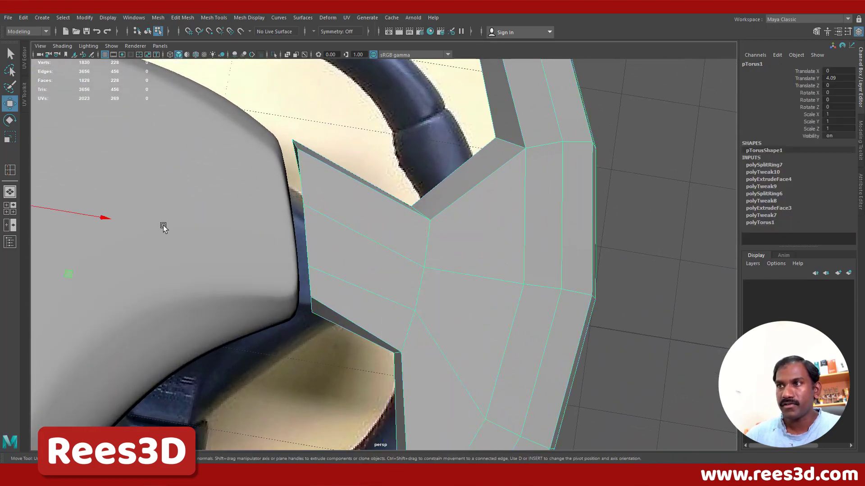
pyautogui.click(10, 170)
pyautogui.moveTo(367, 186); pyautogui.dragTo(355, 187)
# In the top view, move the vertices of the loop nearest the hub onto the reference spoke's curved outline.
pyautogui.press('space')
pyautogui.press('space')
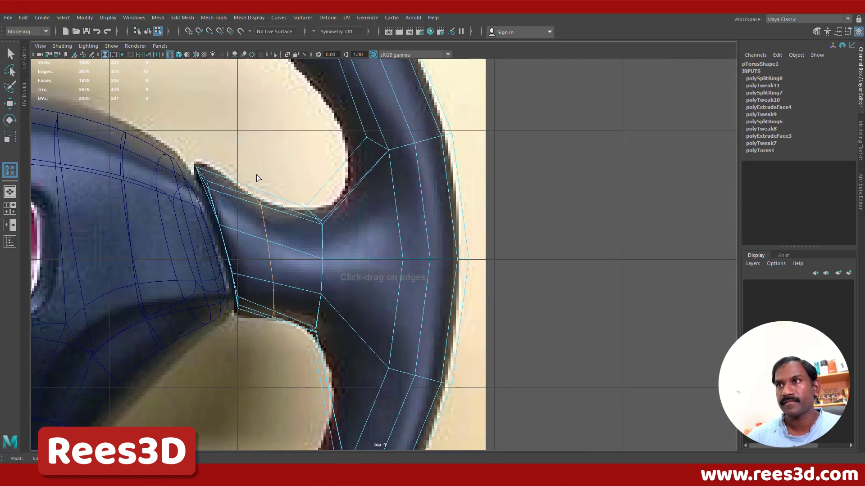
pyautogui.press('w')
pyautogui.press('F9')
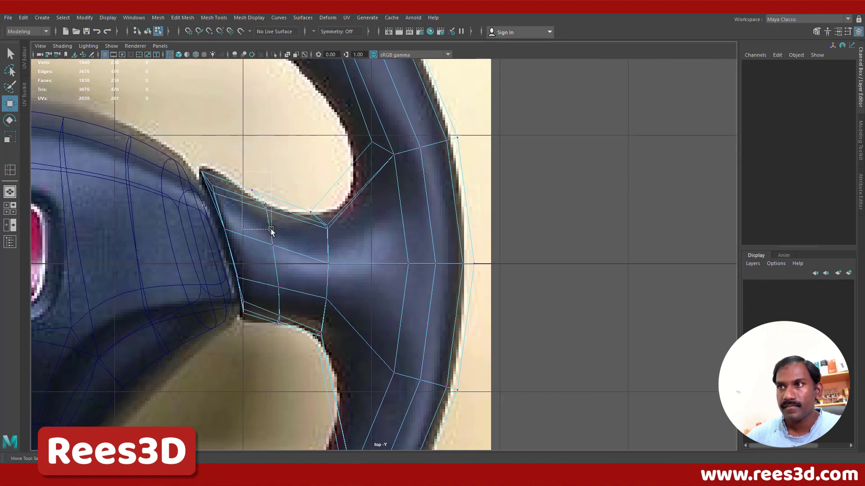
pyautogui.moveTo(270, 229)
pyautogui.mouseDown()
pyautogui.moveTo(263, 210)
pyautogui.moveTo(265, 252)
pyautogui.moveTo(274, 255)
pyautogui.mouseUp()
pyautogui.moveTo(295, 311)
pyautogui.mouseDown()
pyautogui.moveTo(272, 282)
pyautogui.moveTo(260, 311)
pyautogui.moveTo(284, 315)
pyautogui.mouseUp()
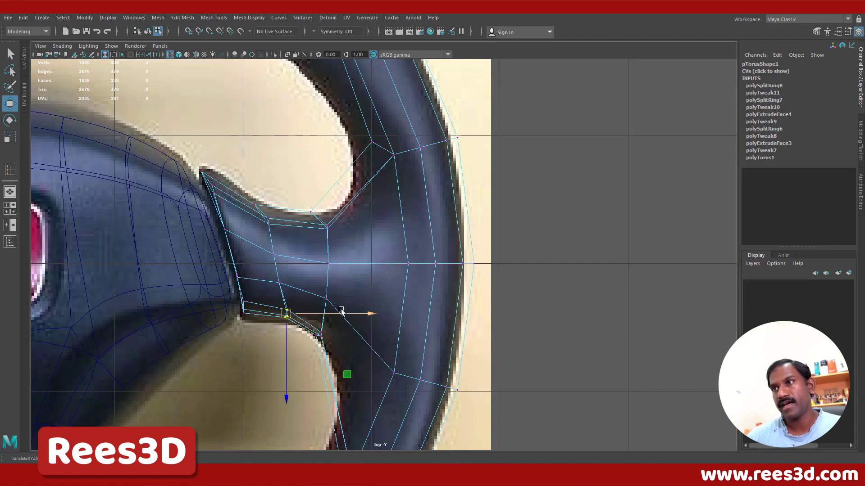
# Insert an edge loop across the spoke between the middle loop and the rim.
pyautogui.moveTo(338, 309); pyautogui.dragTo(336, 291, button='right')
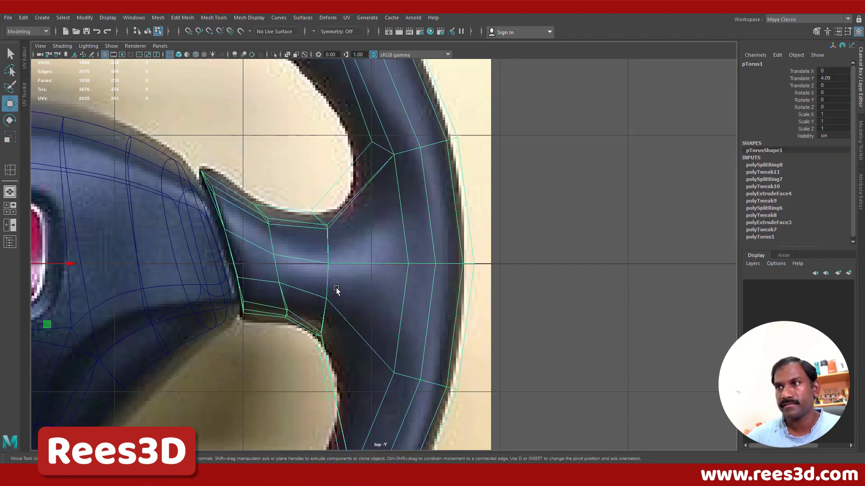
pyautogui.keyDown('shift'); pyautogui.moveTo(325, 226); pyautogui.dragTo(286, 239, button='right'); pyautogui.keyUp('shift')
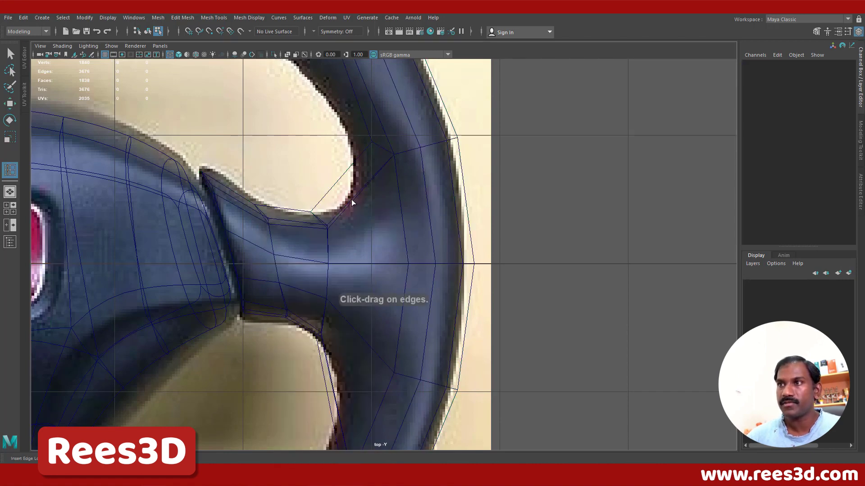
pyautogui.moveTo(352, 203); pyautogui.dragTo(367, 194)
# Move the vertices of the loop nearest the rim to fit the reference's upper and lower spoke-to-rim curves.
pyautogui.press('w')
pyautogui.moveTo(368, 194); pyautogui.dragTo(315, 193, button='right')
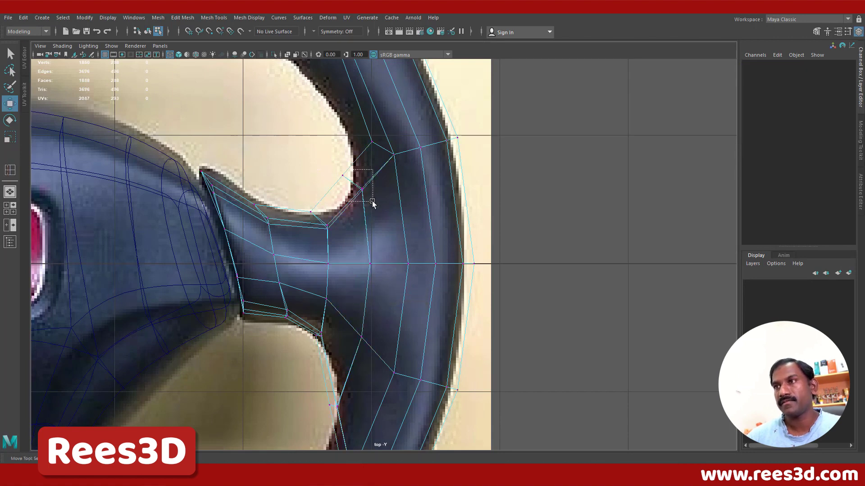
pyautogui.click(352, 183)
pyautogui.moveTo(353, 183); pyautogui.dragTo(361, 206)
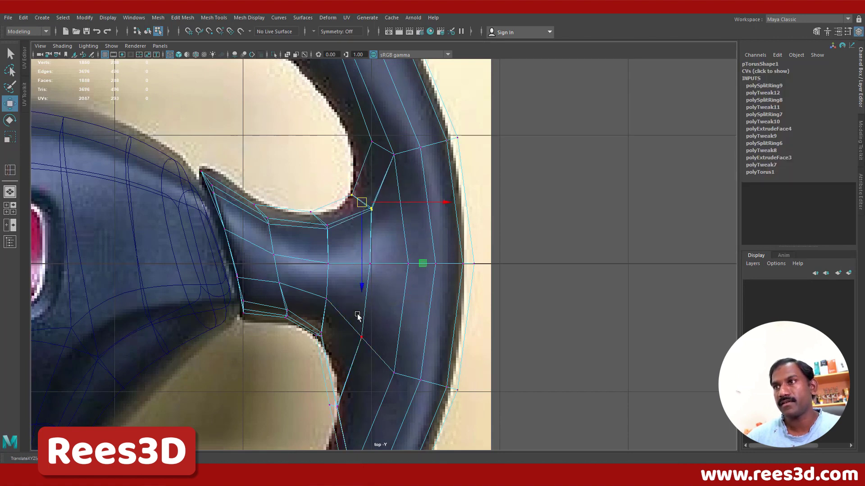
pyautogui.click(361, 337)
pyautogui.moveTo(362, 337); pyautogui.dragTo(365, 323)
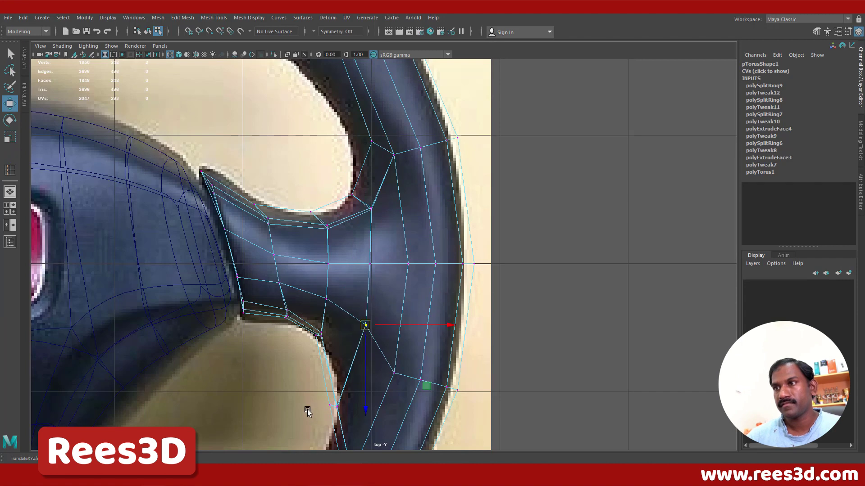
pyautogui.click(337, 407)
pyautogui.moveTo(337, 406); pyautogui.dragTo(342, 392)
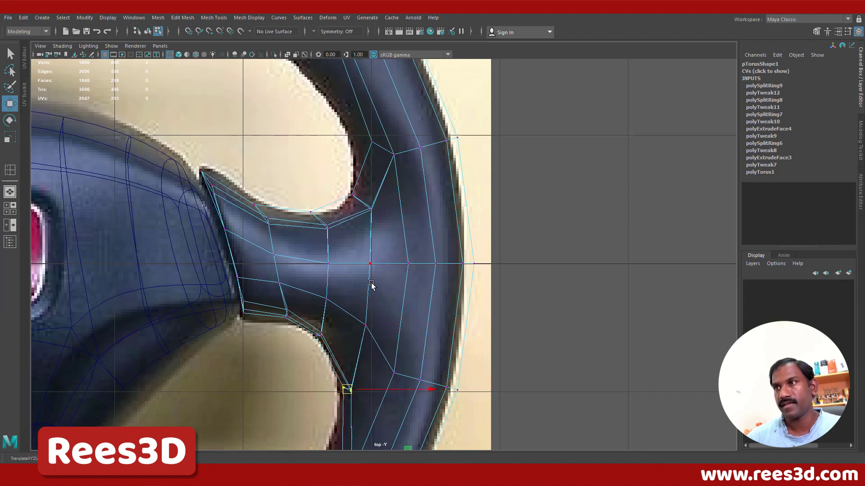
# Preview the rim mesh smoothed and examine the spoke's shape in perspective and against the reference in the top view.
pyautogui.moveTo(369, 212); pyautogui.dragTo(363, 265, button='right')
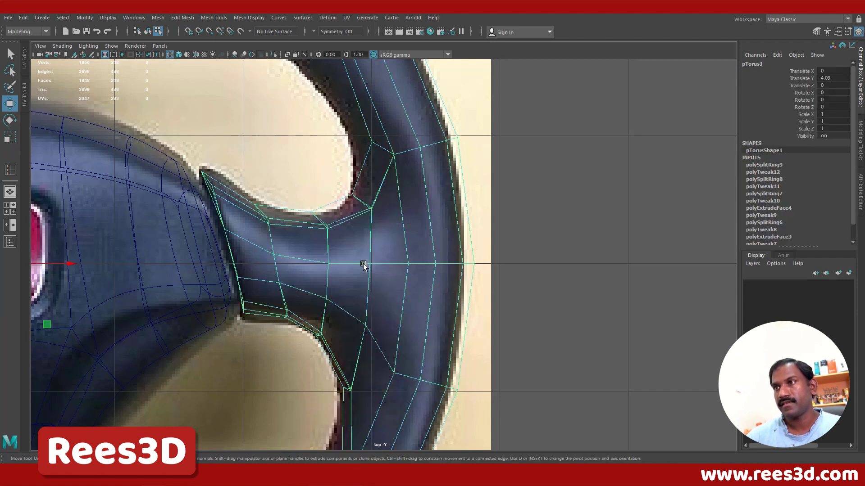
pyautogui.press('3')
pyautogui.press('space')
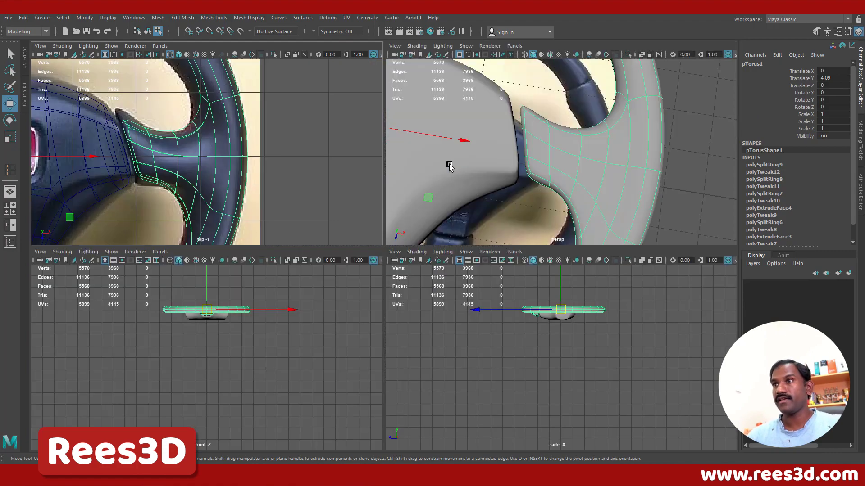
pyautogui.press('space')
pyautogui.keyDown('alt'); pyautogui.moveTo(469, 210); pyautogui.dragTo(271, 283); pyautogui.keyUp('alt')
pyautogui.press('space')
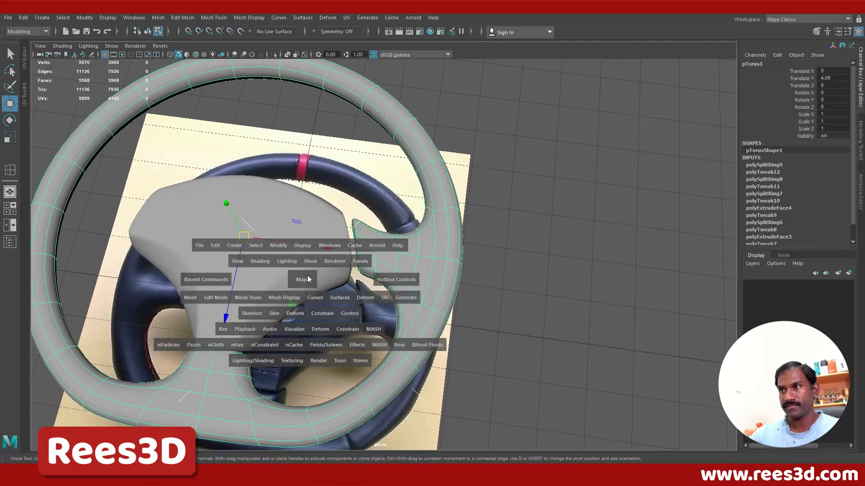
pyautogui.press('space')
pyautogui.scroll(2, 312, 204)
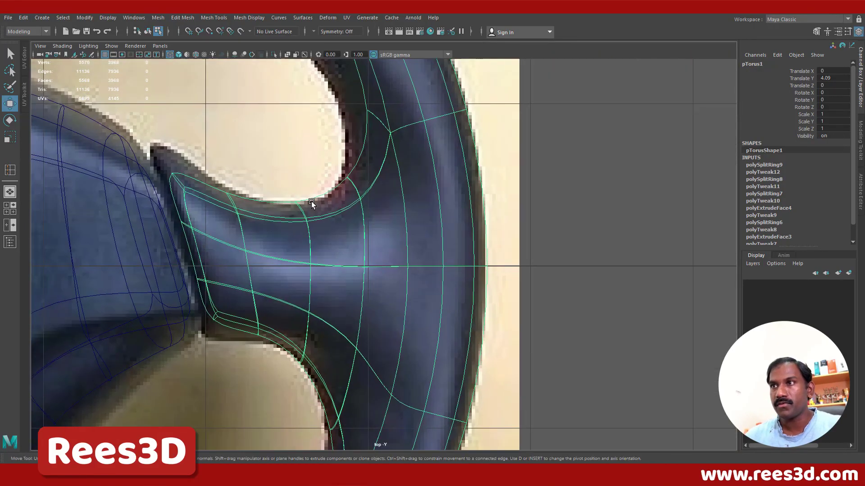
# Show the rim unsmoothed and move the lower and upper corner vertices at the spoke's hub end out to the reference's corners.
pyautogui.press('1')
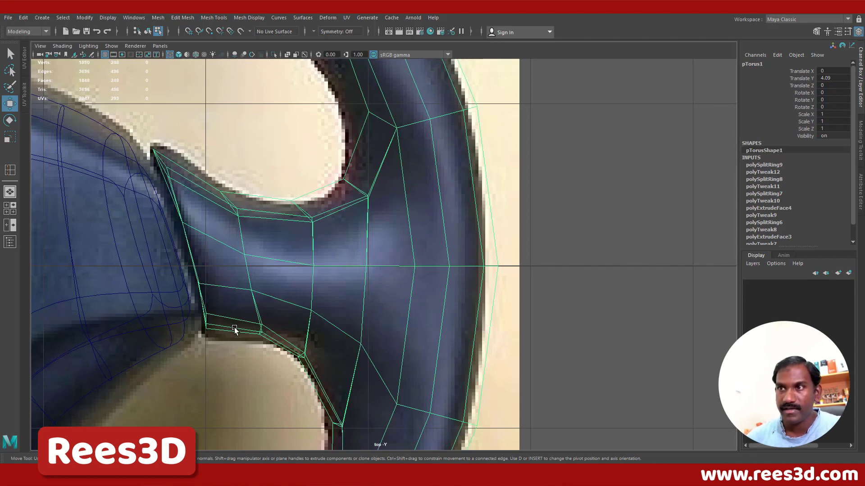
pyautogui.press('F9')
pyautogui.moveTo(196, 314); pyautogui.dragTo(203, 329)
pyautogui.moveTo(141, 145); pyautogui.dragTo(162, 166)
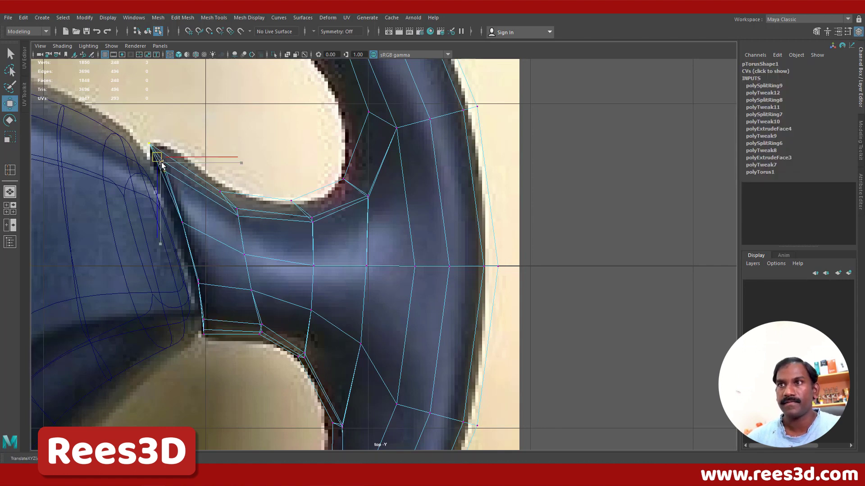
# Insert an edge loop across the right spoke close to its hub end.
pyautogui.moveTo(197, 185); pyautogui.dragTo(198, 219, button='right')
pyautogui.click(194, 242)
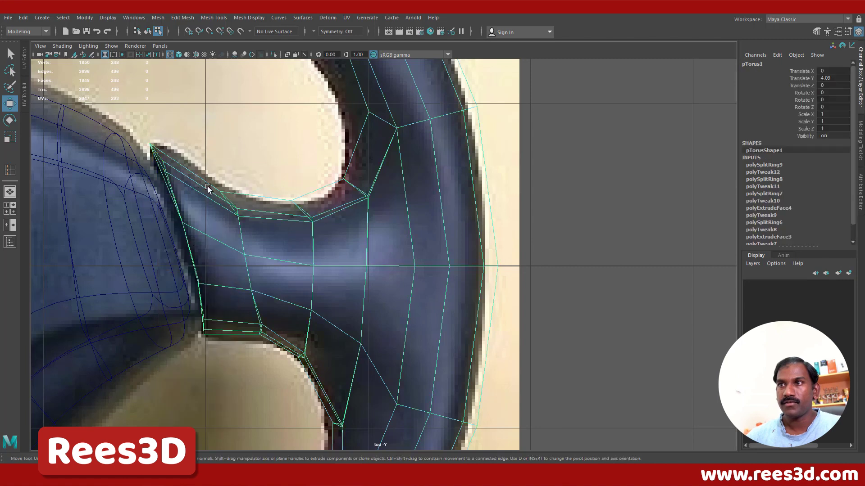
pyautogui.keyDown('shift'); pyautogui.moveTo(207, 186); pyautogui.dragTo(161, 198, button='right'); pyautogui.keyUp('shift')
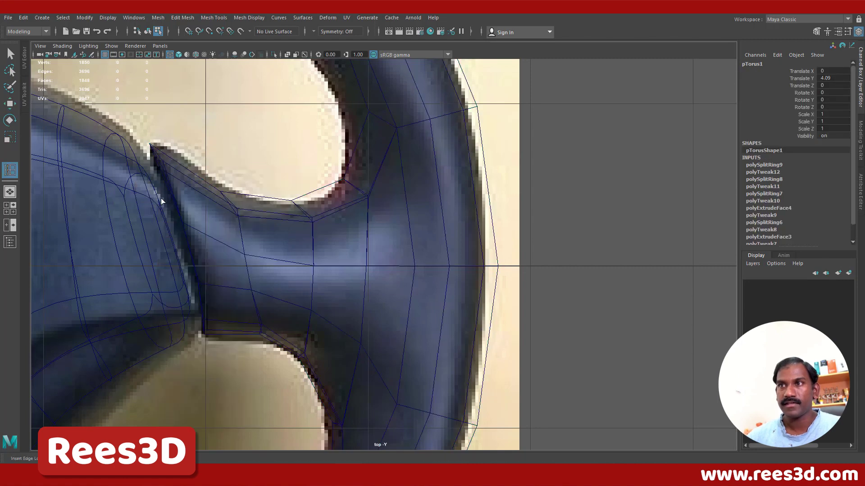
pyautogui.click(193, 188)
pyautogui.moveTo(193, 190); pyautogui.dragTo(180, 181)
pyautogui.scroll(-10, 366, 204)
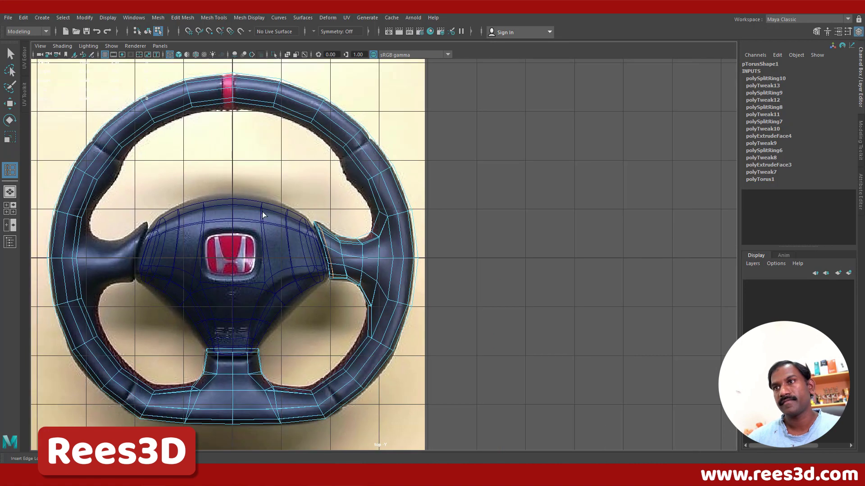
pyautogui.click(9, 104)
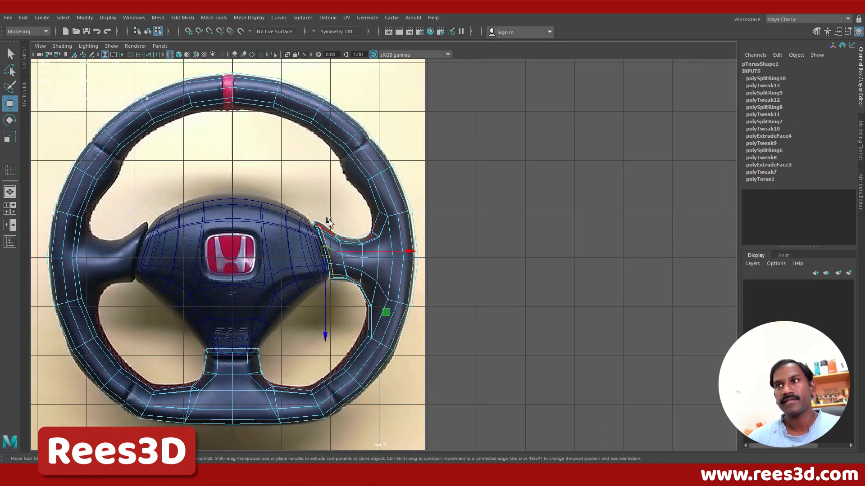
# Preview the rim smoothed in perspective and examine the gap between the spoke's end and the hub cover.
pyautogui.moveTo(380, 225); pyautogui.dragTo(439, 284, button='right')
pyautogui.press('space')
pyautogui.press('space')
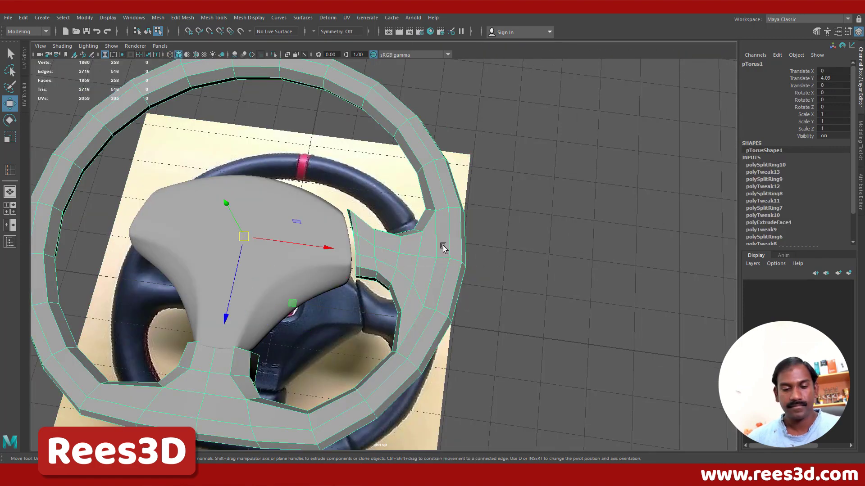
pyautogui.press('3')
pyautogui.click(477, 264)
pyautogui.keyDown('alt'); pyautogui.moveTo(467, 263); pyautogui.dragTo(431, 285); pyautogui.keyUp('alt')
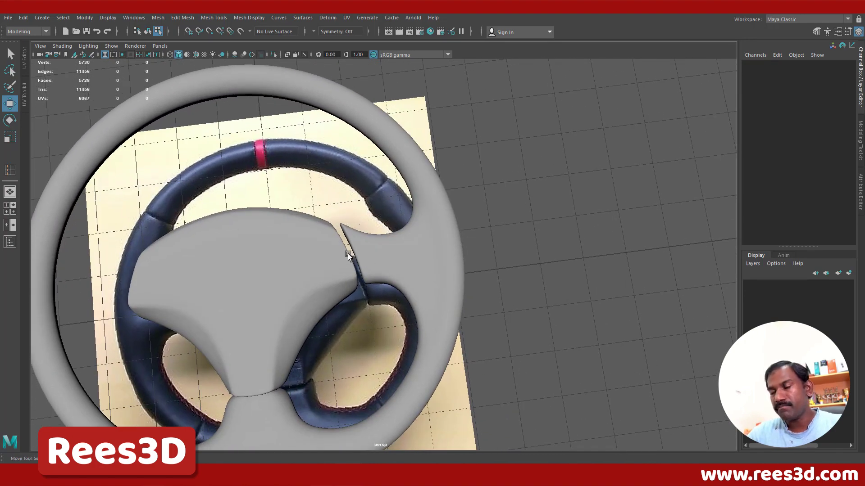
pyautogui.keyDown('alt'); pyautogui.moveTo(335, 269); pyautogui.dragTo(511, 268, button='right'); pyautogui.keyUp('alt')
pyautogui.moveTo(362, 258); pyautogui.dragTo(516, 268, button='right')
# Show the rim and hub cover unsmoothed and compare the cover's side edge with the spoke's end in the top view.
pyautogui.press('1')
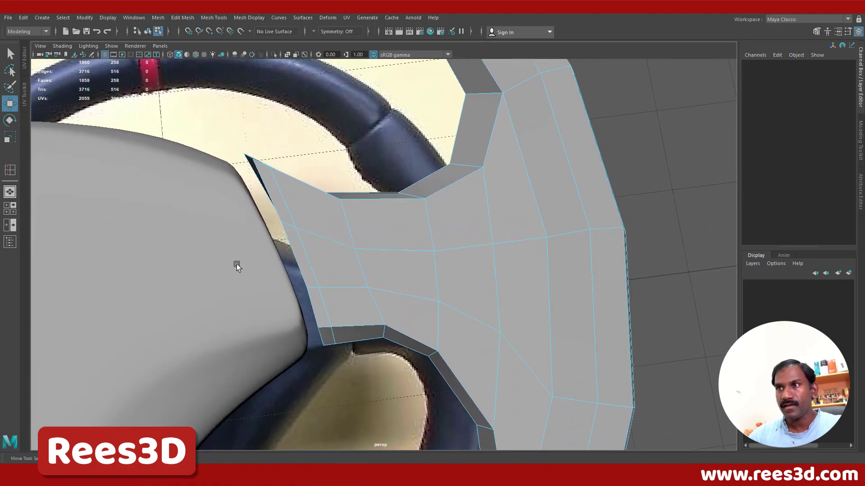
pyautogui.moveTo(236, 266); pyautogui.dragTo(236, 253, button='right')
pyautogui.press('1')
pyautogui.keyDown('alt'); pyautogui.moveTo(279, 279); pyautogui.dragTo(248, 292); pyautogui.keyUp('alt')
pyautogui.press('space')
pyautogui.press('space')
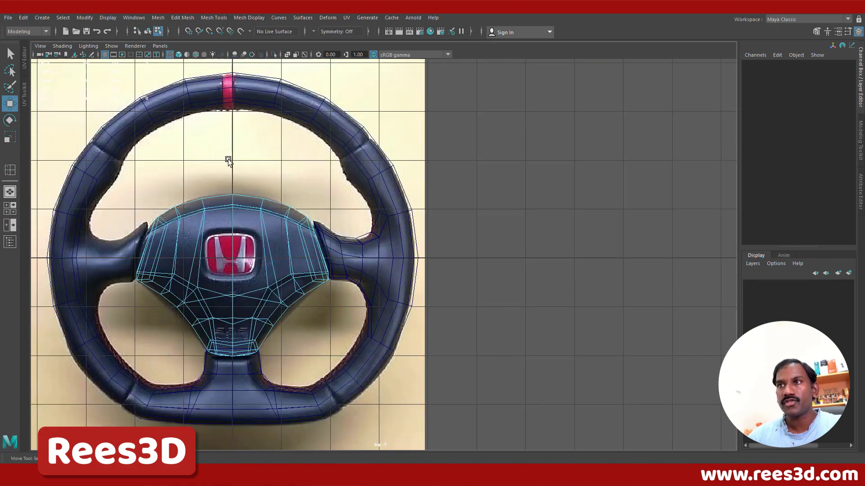
pyautogui.scroll(10, 377, 299)
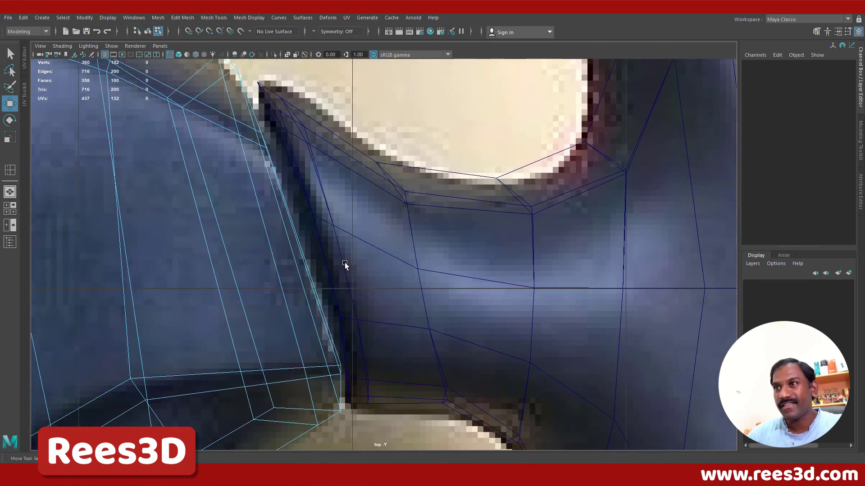
pyautogui.keyDown('alt'); pyautogui.moveTo(345, 264); pyautogui.dragTo(301, 323, button='middle'); pyautogui.keyUp('alt')
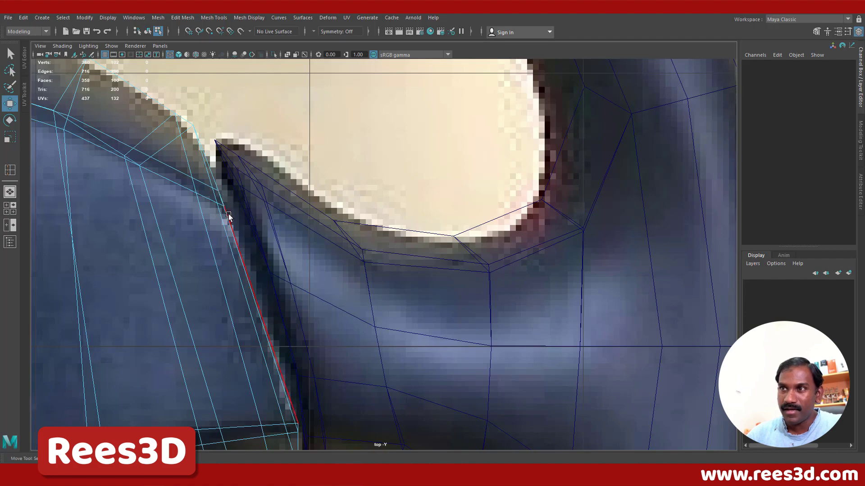
pyautogui.press('space')
pyautogui.press('space')
# Select the hub cover's two side faces next to the right spoke and move them along X toward the spoke.
pyautogui.keyDown('alt'); pyautogui.moveTo(391, 184); pyautogui.dragTo(412, 164); pyautogui.keyUp('alt')
pyautogui.rightClick(383, 100)
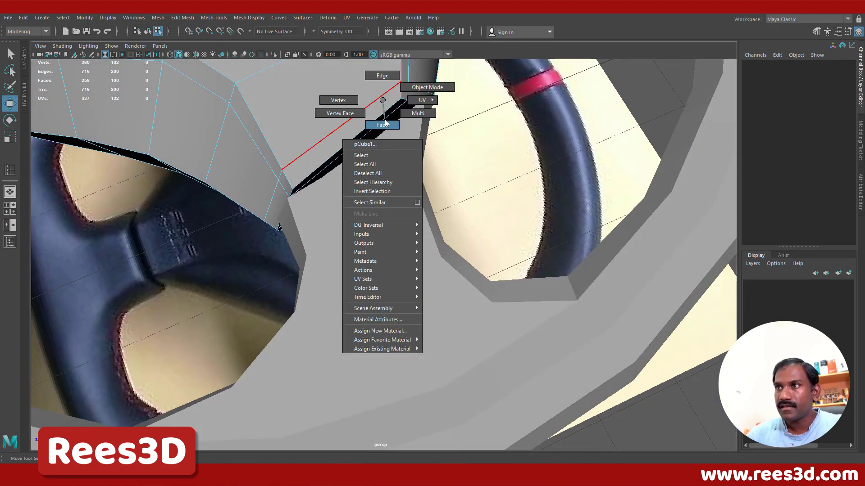
pyautogui.click(383, 125)
pyautogui.click(379, 122)
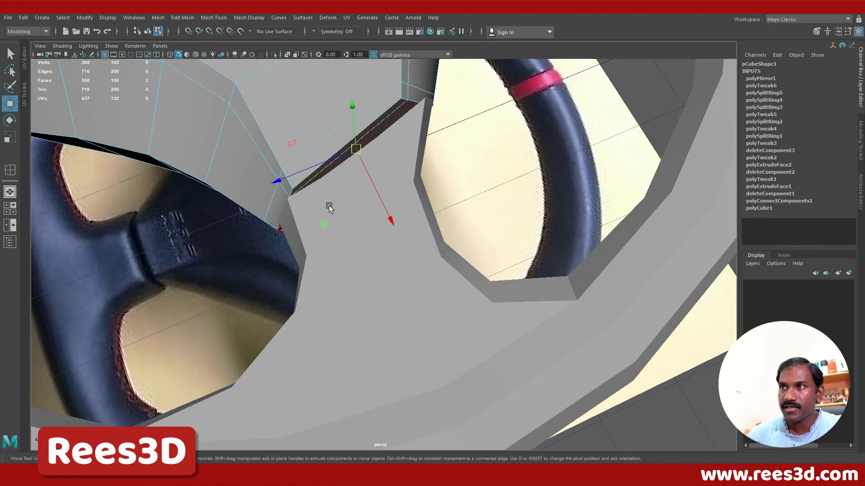
pyautogui.keyDown('alt'); pyautogui.moveTo(329, 205); pyautogui.dragTo(357, 353); pyautogui.keyUp('alt')
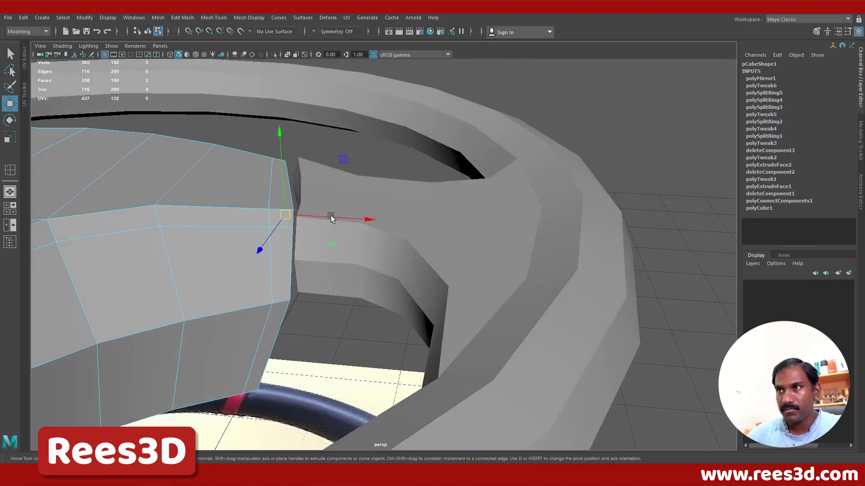
pyautogui.keyDown('alt'); pyautogui.moveTo(330, 218); pyautogui.dragTo(401, 253); pyautogui.keyUp('alt')
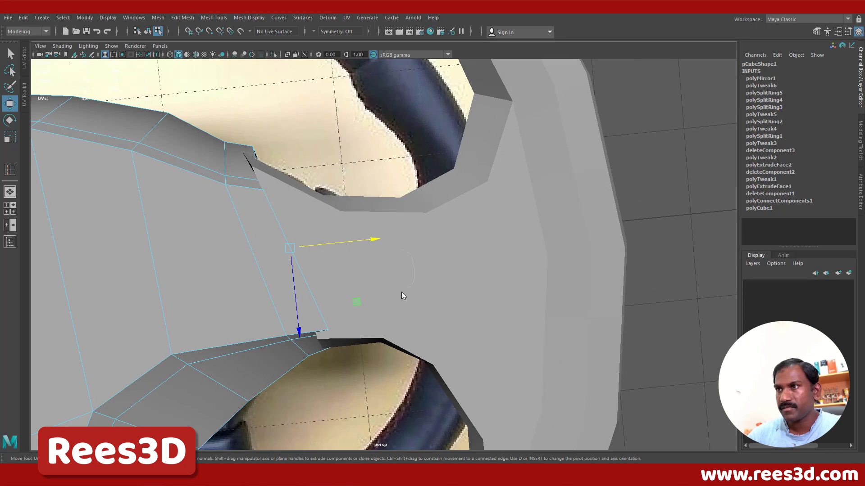
# Preview the rim and hub cover smoothed and examine how the spoke meets the cover.
pyautogui.moveTo(402, 292); pyautogui.dragTo(391, 283, button='right')
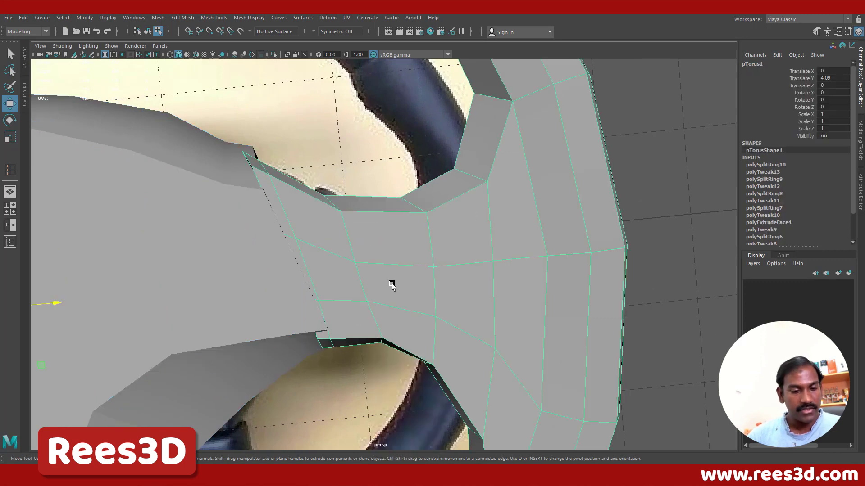
pyautogui.press('3')
pyautogui.moveTo(248, 277); pyautogui.dragTo(205, 283, button='right')
pyautogui.press('3')
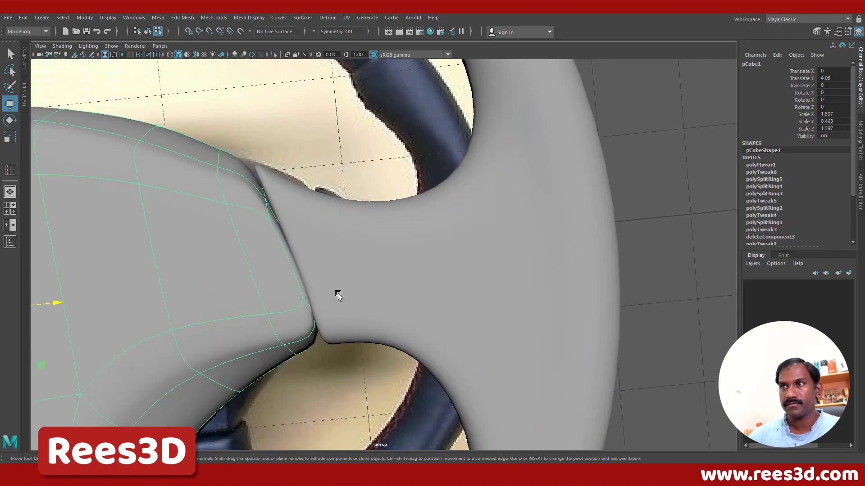
pyautogui.click(666, 137)
pyautogui.keyDown('alt'); pyautogui.moveTo(332, 241); pyautogui.dragTo(368, 232); pyautogui.keyUp('alt')
pyautogui.keyDown('alt'); pyautogui.moveTo(367, 233); pyautogui.dragTo(262, 263, button='right'); pyautogui.keyUp('alt')
pyautogui.keyDown('alt'); pyautogui.moveTo(262, 263); pyautogui.dragTo(292, 275); pyautogui.keyUp('alt')
# Select the rim and compare its upper-right grip section with the reference in the top view, smoothed and unsmoothed.
pyautogui.click(300, 134)
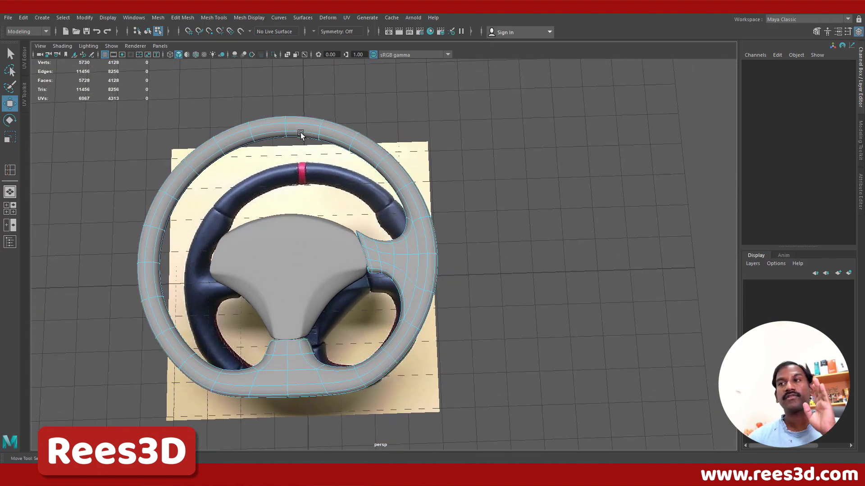
pyautogui.rightClick(418, 229)
pyautogui.click(406, 284)
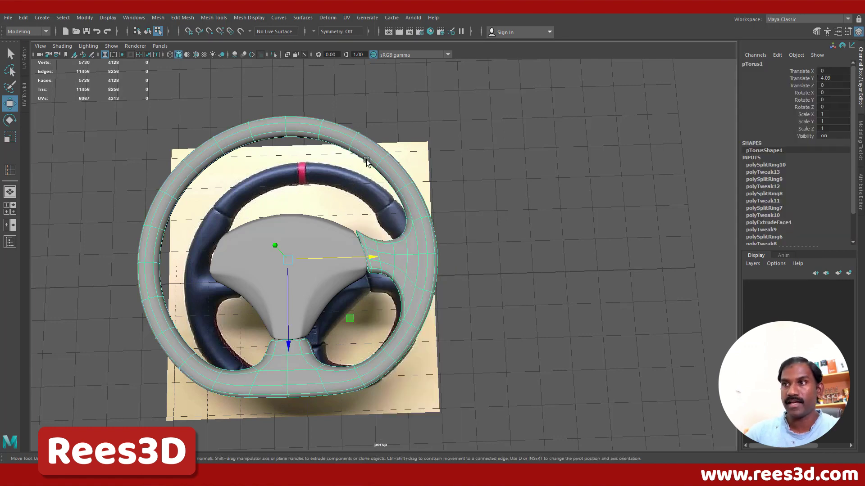
pyautogui.scroll(4, 366, 161)
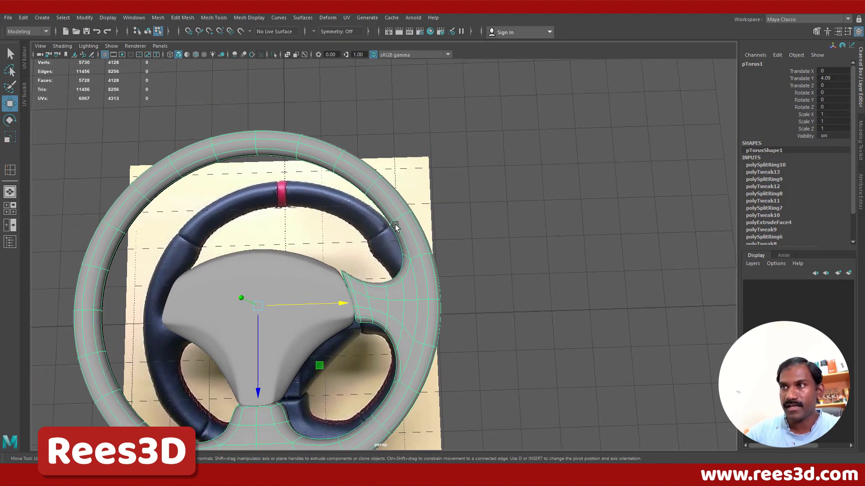
pyautogui.press('space')
pyautogui.press('space')
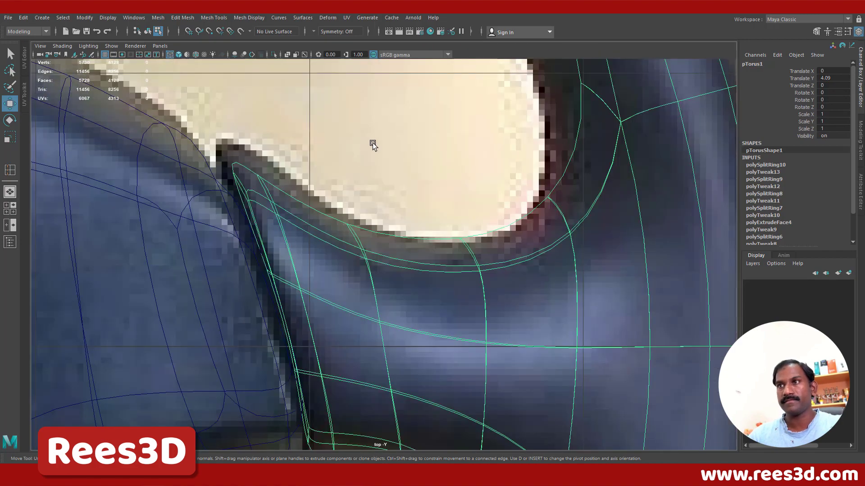
pyautogui.scroll(-8, 275, 165)
pyautogui.scroll(8, 424, 249)
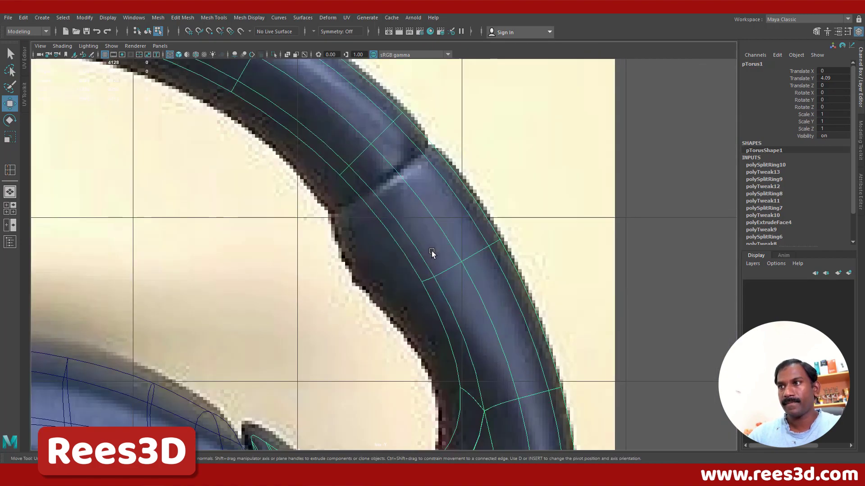
pyautogui.scroll(-2, 429, 250)
pyautogui.scroll(-5, 443, 230)
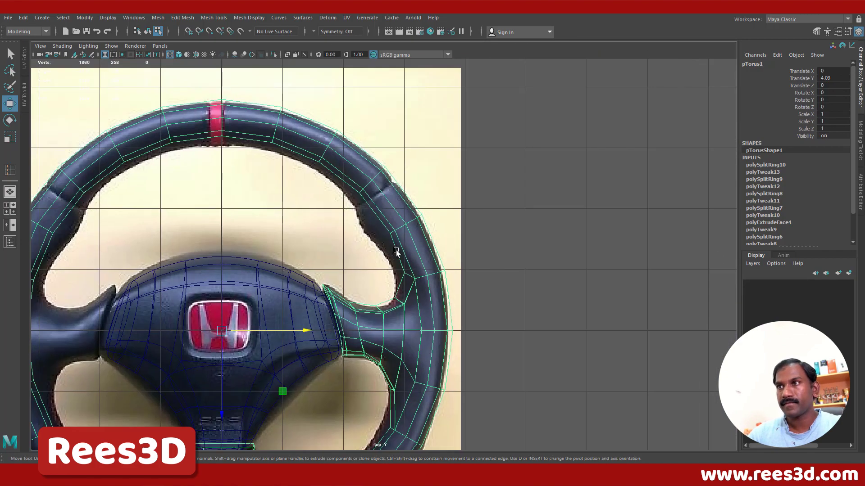
pyautogui.scroll(5, 396, 250)
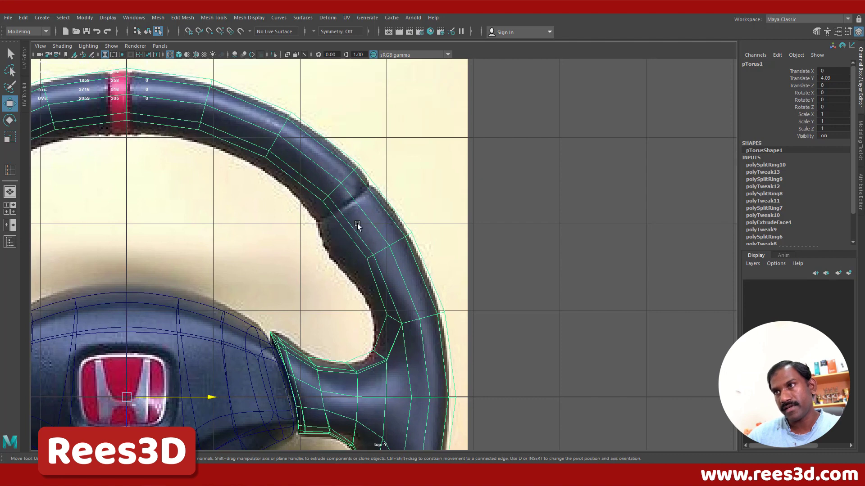
# Insert an edge loop across the rim along the reference's upper-right grip seam.
pyautogui.keyDown('shift'); pyautogui.moveTo(377, 237); pyautogui.dragTo(345, 252, button='right'); pyautogui.keyUp('shift')
pyautogui.click(358, 247)
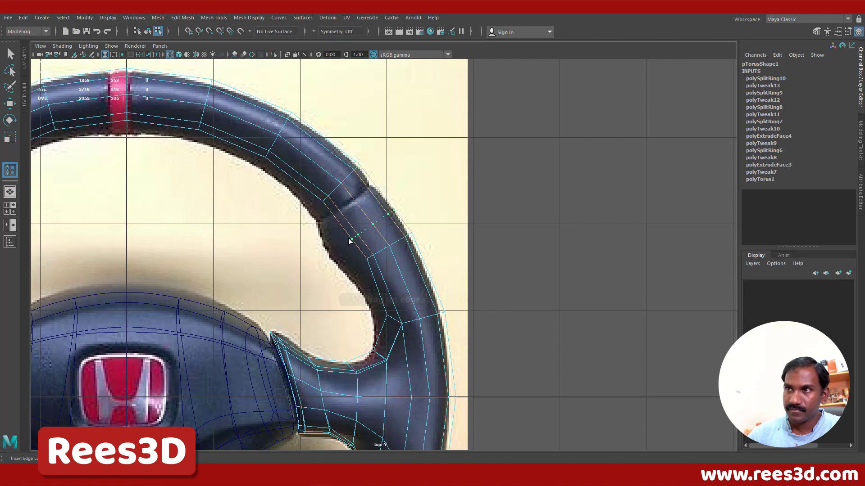
pyautogui.click(330, 218)
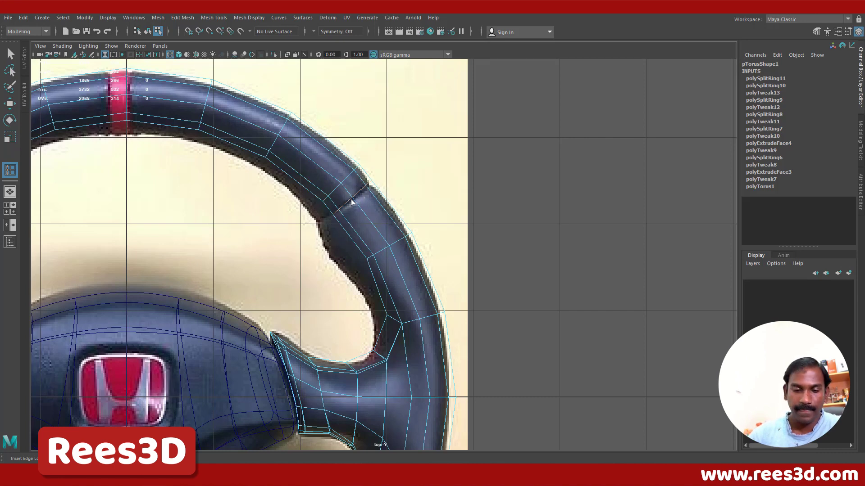
pyautogui.press('w')
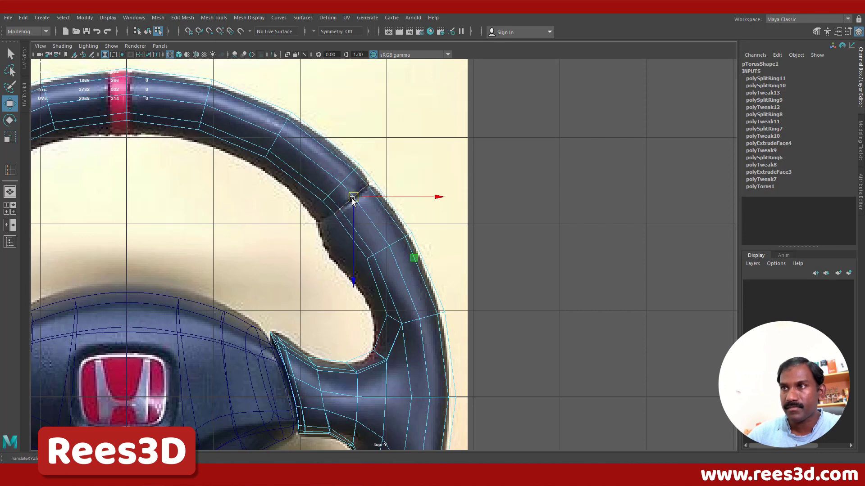
# Add offset edge loops on both sides of the rim's upper-right seam loop with the Offset Edge Loop Tool.
pyautogui.keyDown('alt'); pyautogui.moveTo(342, 234); pyautogui.dragTo(383, 234, button='right'); pyautogui.keyUp('alt')
pyautogui.keyDown('alt'); pyautogui.moveTo(383, 233); pyautogui.dragTo(380, 286, button='middle'); pyautogui.keyUp('alt')
pyautogui.keyDown('alt'); pyautogui.moveTo(381, 286); pyautogui.dragTo(531, 299, button='right'); pyautogui.keyUp('alt')
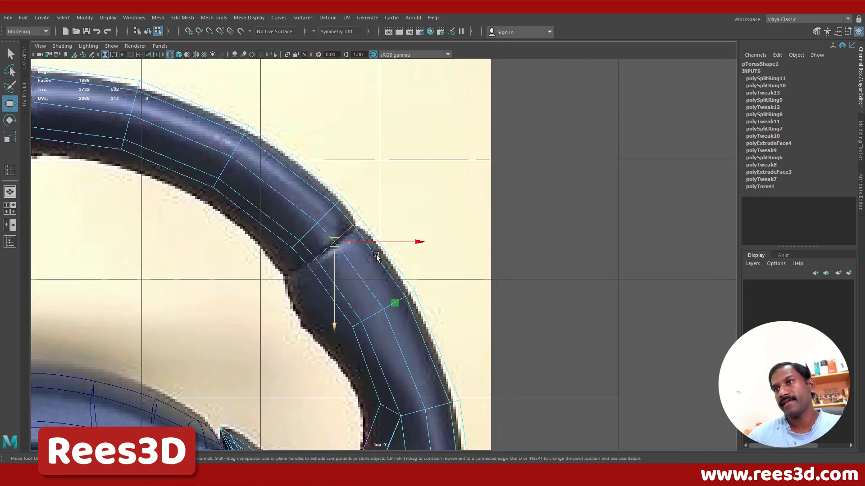
pyautogui.keyDown('alt'); pyautogui.moveTo(377, 257); pyautogui.dragTo(419, 267, button='right'); pyautogui.keyUp('alt')
pyautogui.keyDown('alt'); pyautogui.moveTo(418, 268); pyautogui.dragTo(403, 273, button='middle'); pyautogui.keyUp('alt')
pyautogui.rightClick(330, 234)
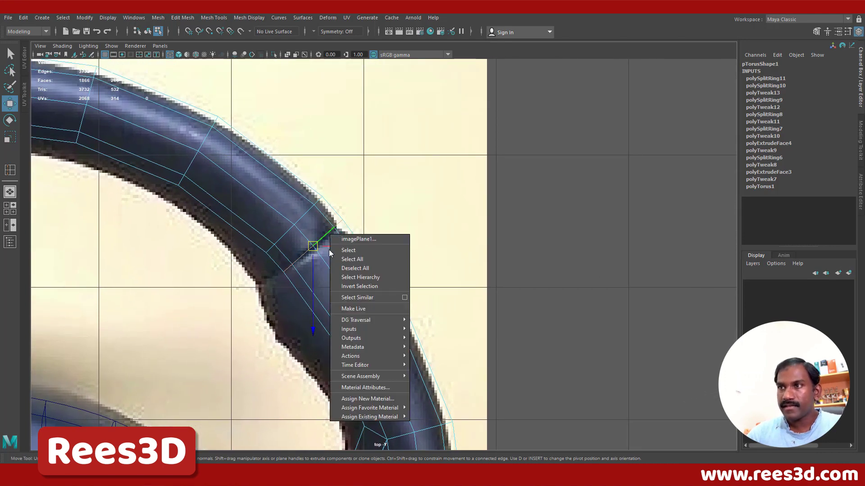
pyautogui.click(348, 250)
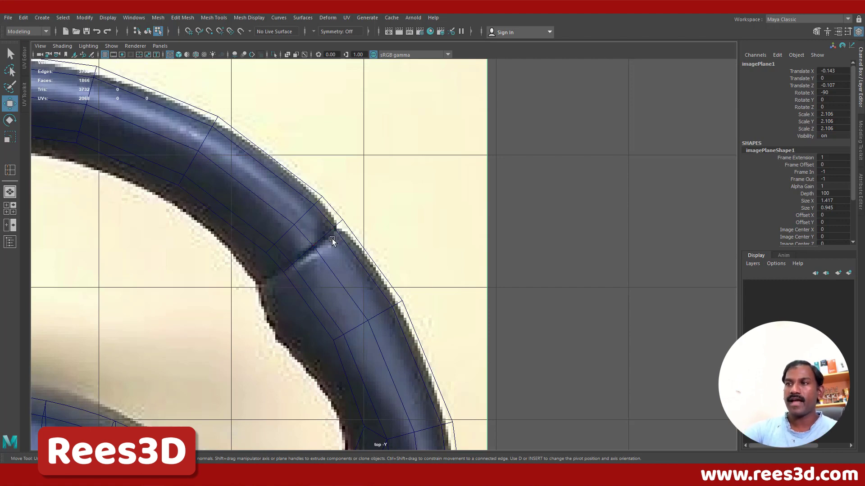
pyautogui.click(341, 237)
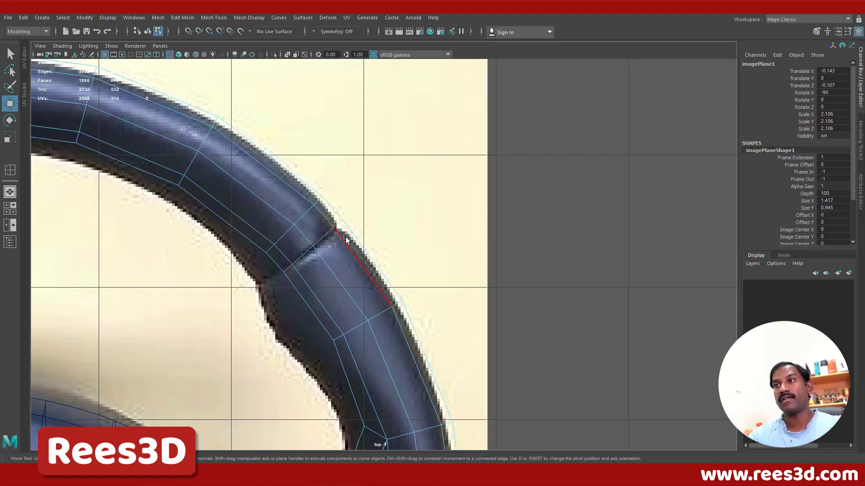
pyautogui.moveTo(344, 238); pyautogui.dragTo(334, 285, button='right')
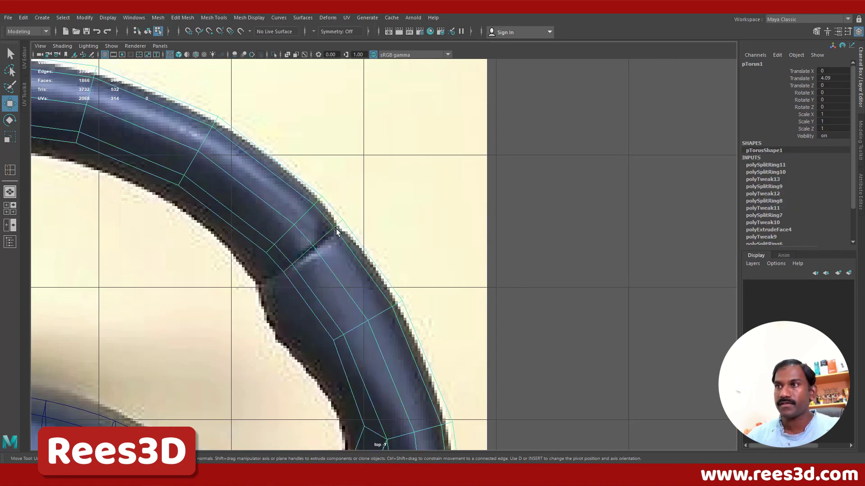
pyautogui.keyDown('shift'); pyautogui.moveTo(337, 231); pyautogui.dragTo(317, 276, button='right'); pyautogui.keyUp('shift')
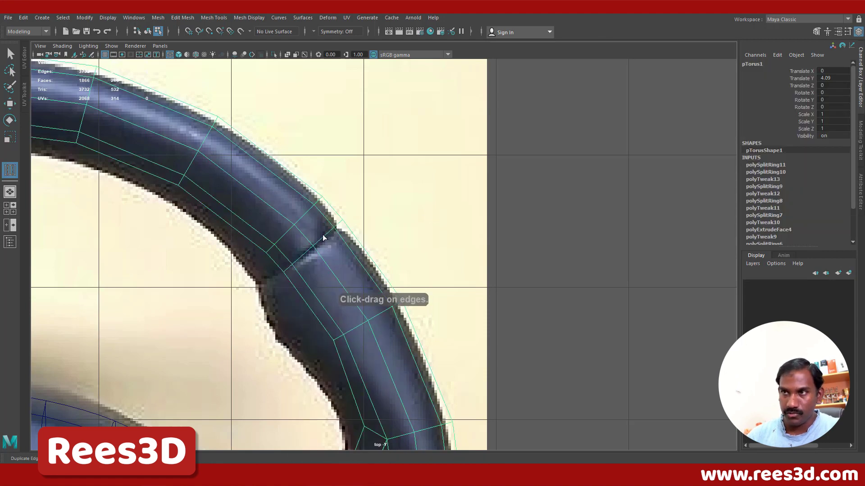
pyautogui.moveTo(321, 240); pyautogui.dragTo(320, 241)
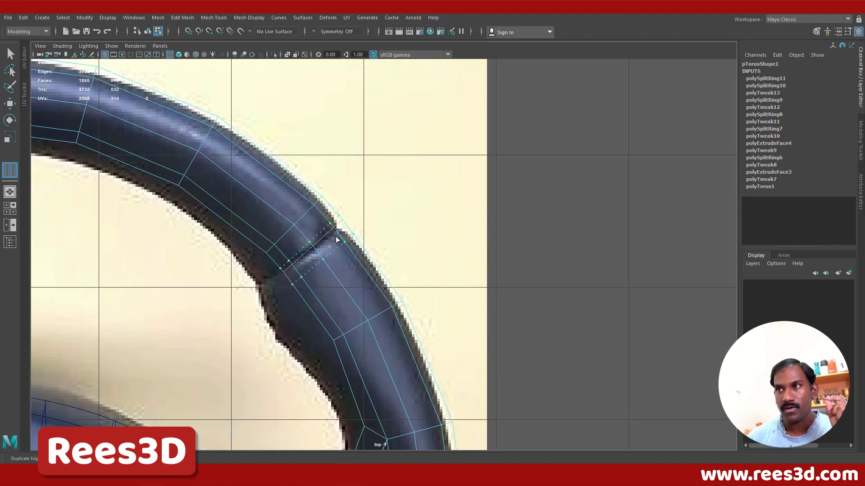
pyautogui.click(337, 238)
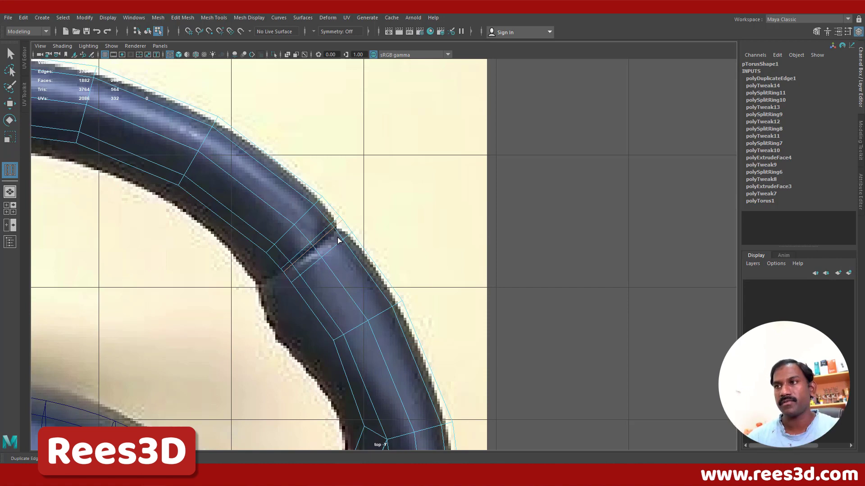
# Select the offset loop on the lower side of the seam and slide it closer to the middle loop with the Slide Edge Tool.
pyautogui.scroll(4, 309, 251)
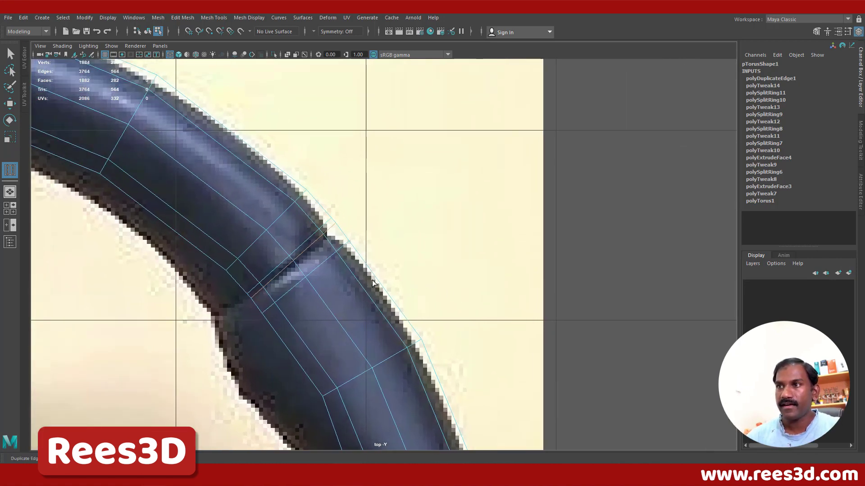
pyautogui.press('w')
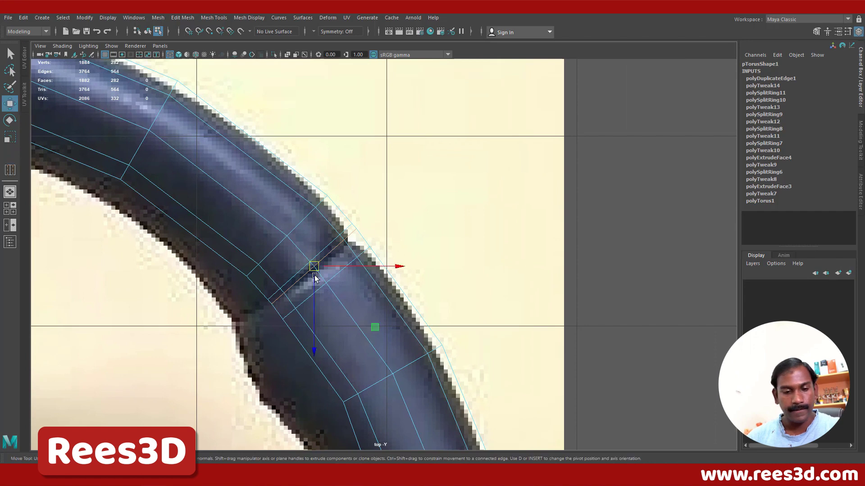
pyautogui.moveTo(338, 277); pyautogui.dragTo(343, 272)
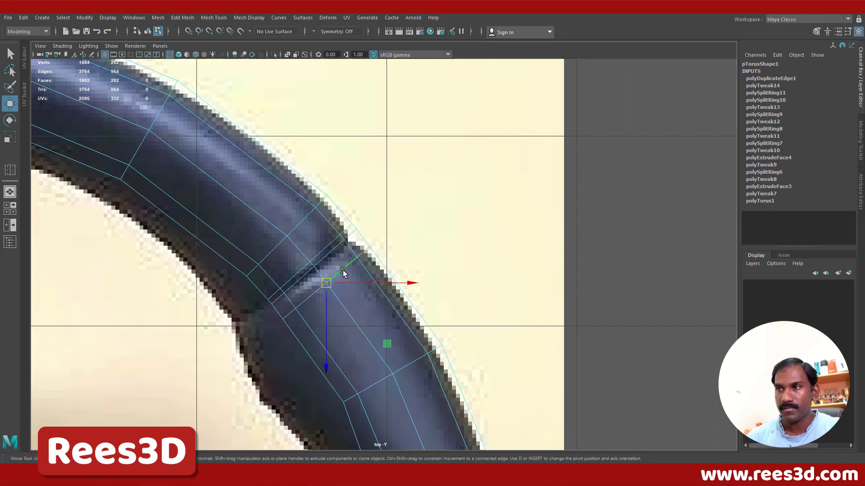
pyautogui.keyDown('shift'); pyautogui.rightClick(349, 252); pyautogui.keyUp('shift')
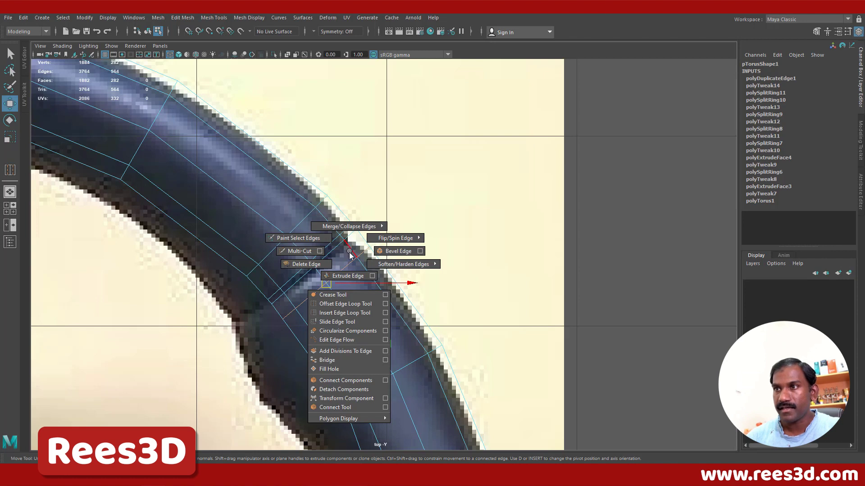
pyautogui.click(347, 323)
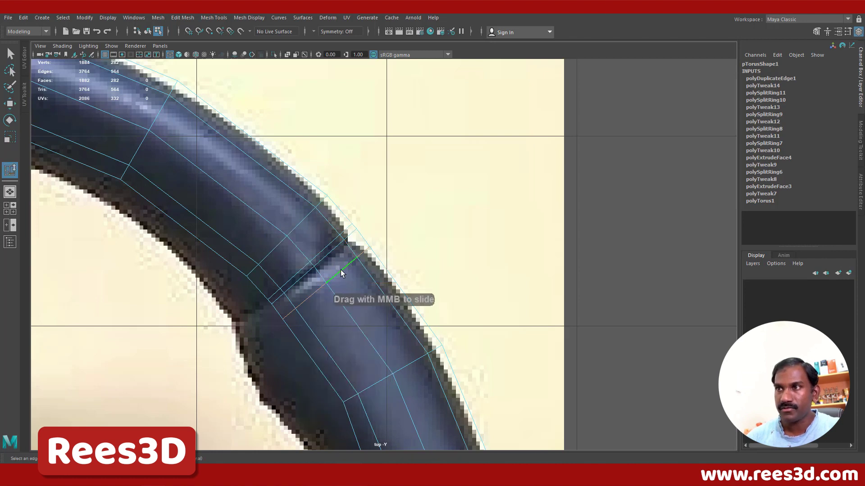
pyautogui.moveTo(341, 273); pyautogui.dragTo(324, 258, button='middle')
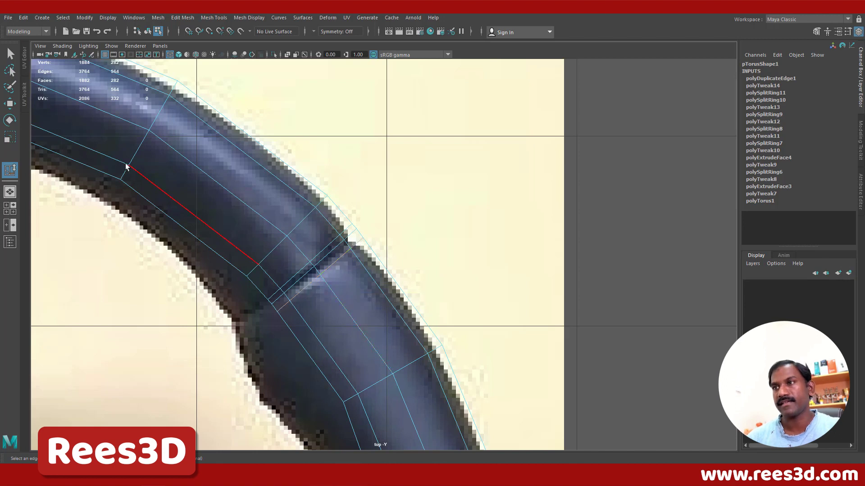
# Select the seam's middle edge loop and scale it inward in the perspective view to form a groove.
pyautogui.press('w')
pyautogui.click(334, 249)
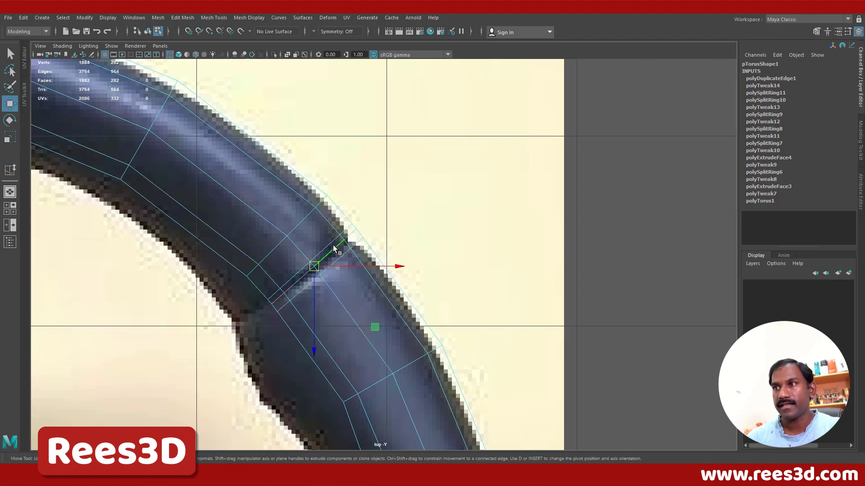
pyautogui.scroll(-3, 401, 207)
pyautogui.press('space')
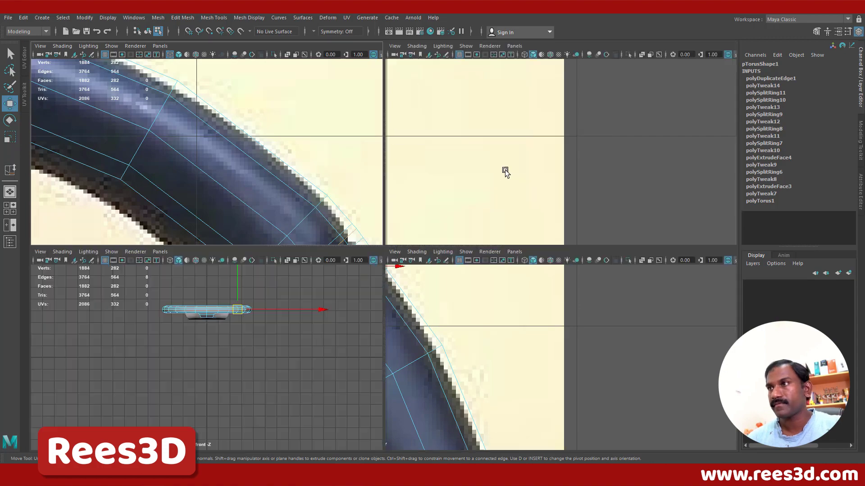
pyautogui.press('space')
pyautogui.scroll(5, 434, 220)
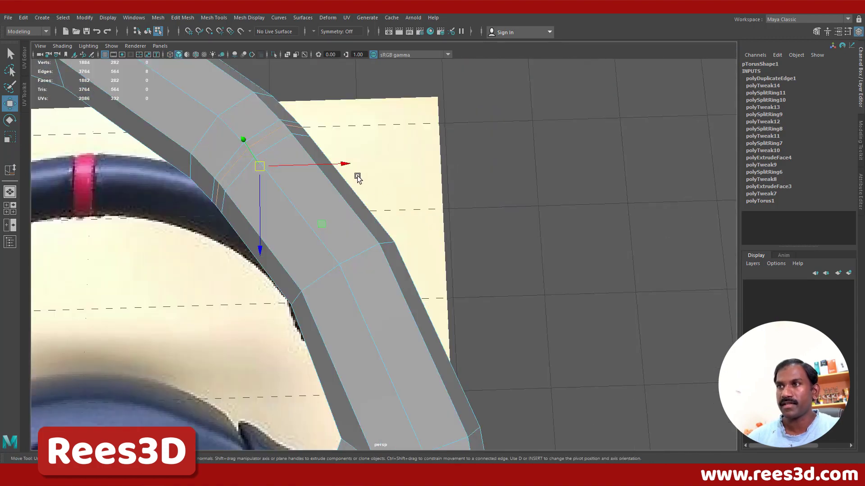
pyautogui.keyDown('alt'); pyautogui.moveTo(356, 177); pyautogui.dragTo(363, 195); pyautogui.keyUp('alt')
pyautogui.keyDown('alt'); pyautogui.moveTo(363, 195); pyautogui.dragTo(483, 236, button='middle'); pyautogui.keyUp('alt')
pyautogui.keyDown('alt'); pyautogui.moveTo(484, 236); pyautogui.dragTo(374, 195); pyautogui.keyUp('alt')
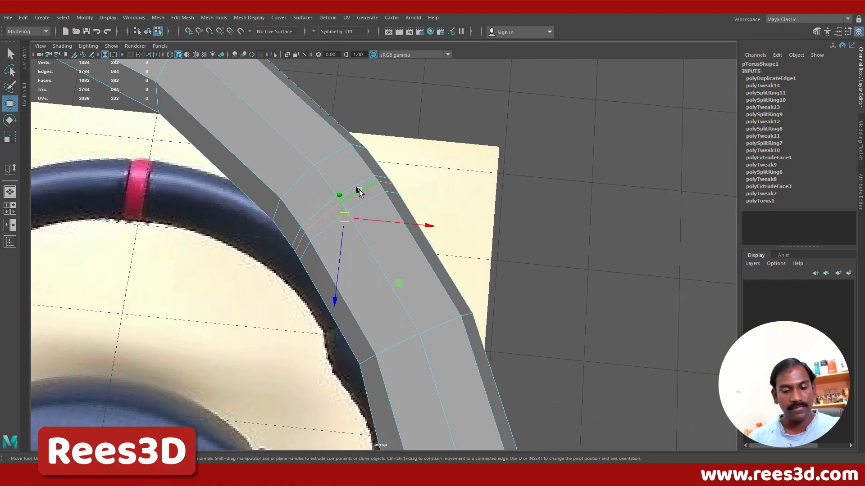
pyautogui.press('e')
pyautogui.press('r')
pyautogui.keyDown('alt'); pyautogui.moveTo(346, 222); pyautogui.dragTo(396, 250); pyautogui.keyUp('alt')
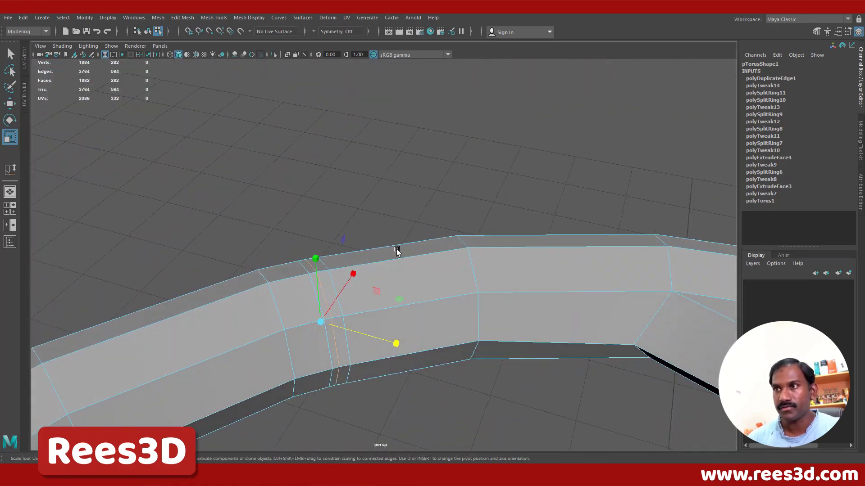
pyautogui.moveTo(320, 321)
pyautogui.mouseDown()
pyautogui.moveTo(295, 315)
pyautogui.moveTo(359, 328)
pyautogui.moveTo(333, 320)
pyautogui.mouseUp()
# Preview the rim smoothed and examine the seam groove against the reference from several angles, then return to the unsmoothed mesh.
pyautogui.moveTo(360, 229); pyautogui.dragTo(356, 311, button='right')
pyautogui.keyDown('alt'); pyautogui.moveTo(353, 288); pyautogui.dragTo(289, 348); pyautogui.keyUp('alt')
pyautogui.press('3')
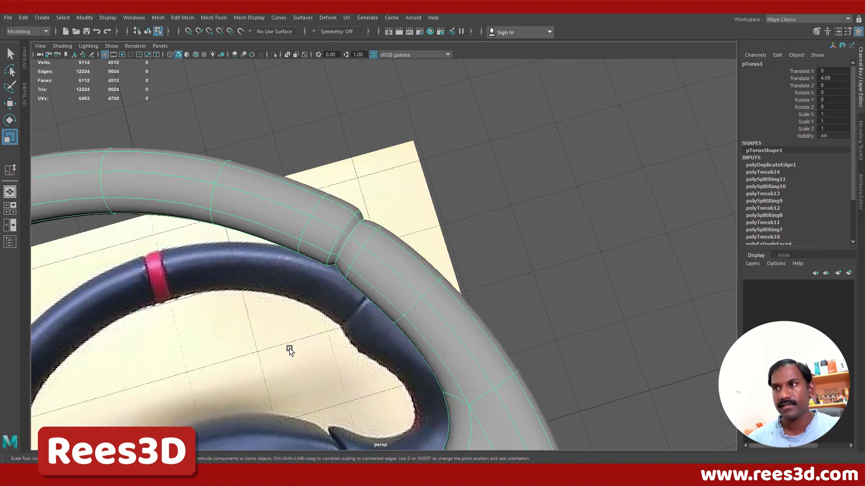
pyautogui.click(518, 237)
pyautogui.keyDown('alt'); pyautogui.moveTo(401, 254); pyautogui.dragTo(346, 256); pyautogui.keyUp('alt')
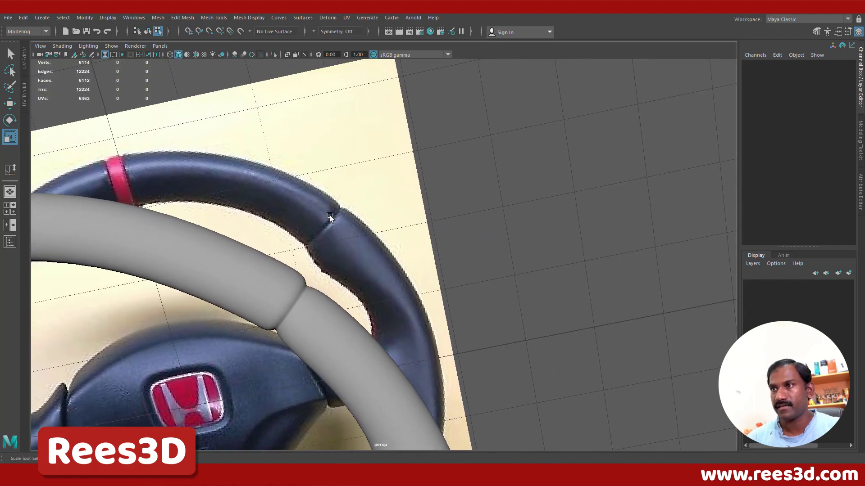
pyautogui.keyDown('alt'); pyautogui.moveTo(424, 274); pyautogui.dragTo(353, 280); pyautogui.keyUp('alt')
pyautogui.keyDown('alt'); pyautogui.moveTo(523, 314); pyautogui.dragTo(312, 273); pyautogui.keyUp('alt')
pyautogui.press('1')
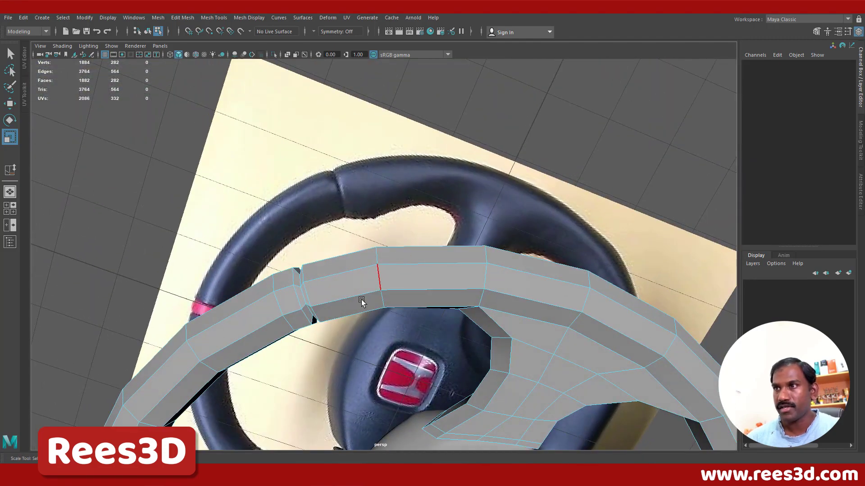
pyautogui.keyDown('alt'); pyautogui.moveTo(361, 301); pyautogui.dragTo(411, 264); pyautogui.keyUp('alt')
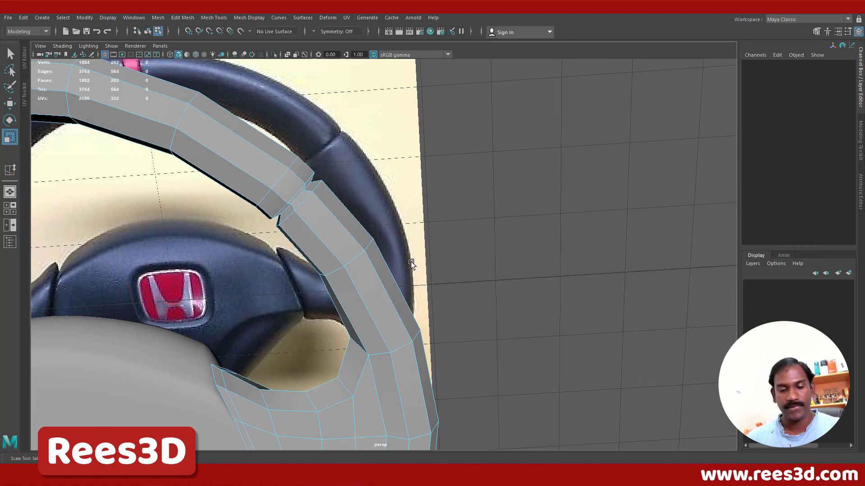
# Insert an edge loop across the rim in the top view, midway along the section just below the seam groove.
pyautogui.click(322, 201)
pyautogui.press('space')
pyautogui.press('space')
pyautogui.scroll(6, 329, 164)
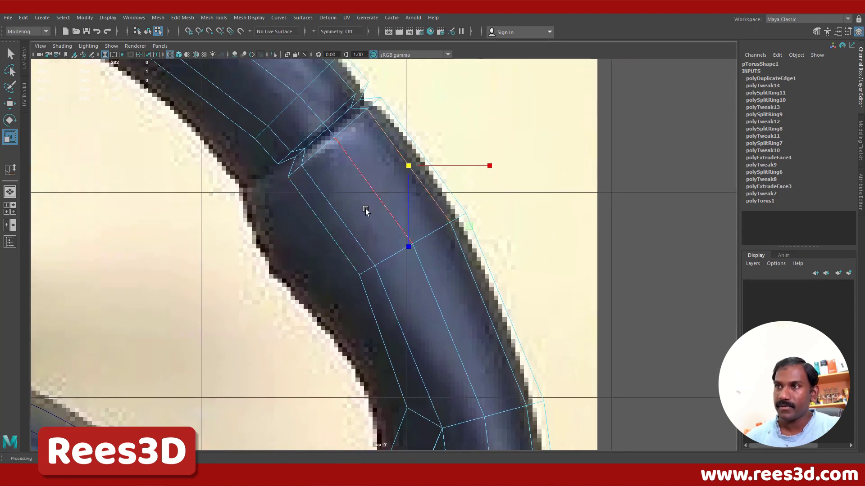
pyautogui.moveTo(365, 210); pyautogui.dragTo(378, 253, button='right')
pyautogui.keyDown('shift'); pyautogui.moveTo(373, 194); pyautogui.dragTo(316, 207, button='right'); pyautogui.keyUp('shift')
pyautogui.click(374, 191)
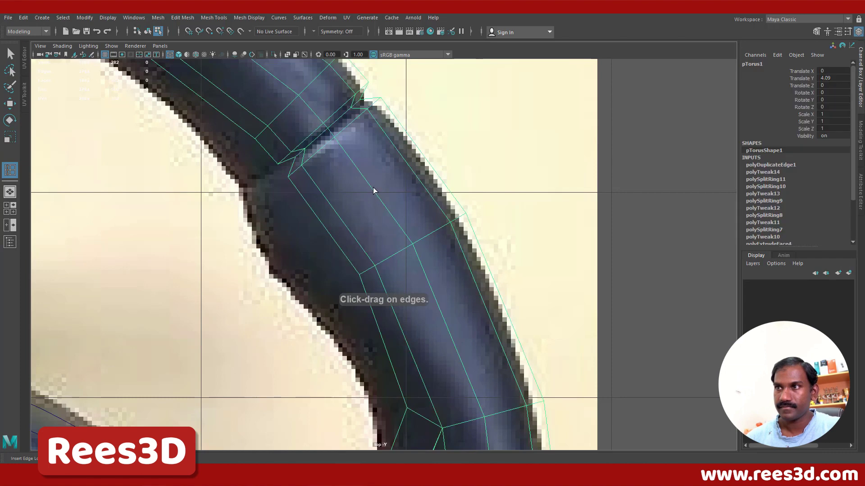
pyautogui.click(375, 195)
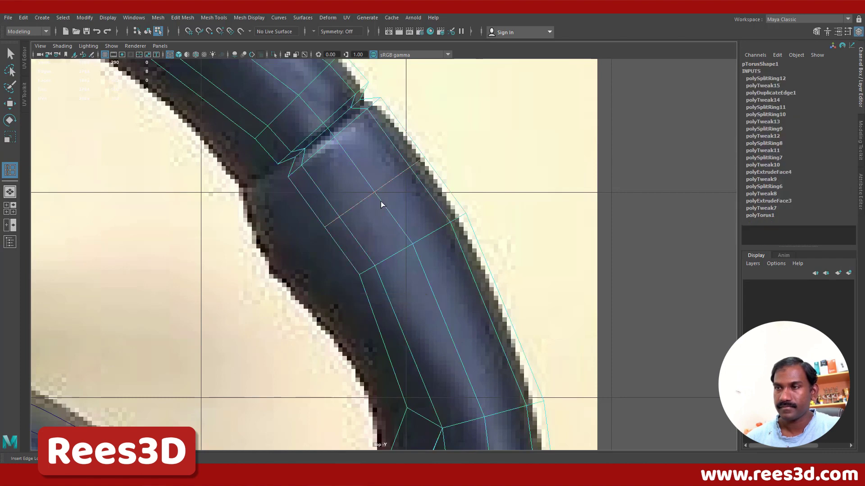
# Move the inner-side vertices of the two edge loops below the seam toward the reference's thumb-grip bulge.
pyautogui.press('w')
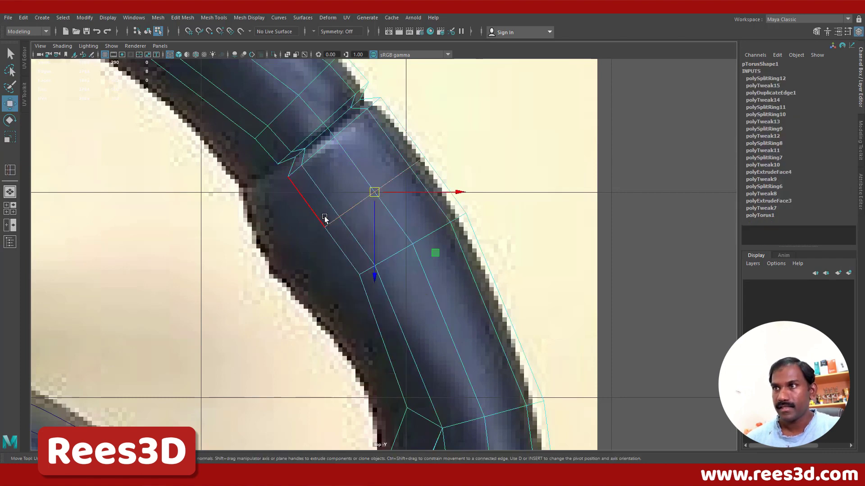
pyautogui.moveTo(333, 219)
pyautogui.mouseDown(button='right')
pyautogui.moveTo(318, 212)
pyautogui.moveTo(318, 224)
pyautogui.mouseUp(button='right')
pyautogui.moveTo(318, 224); pyautogui.dragTo(306, 242)
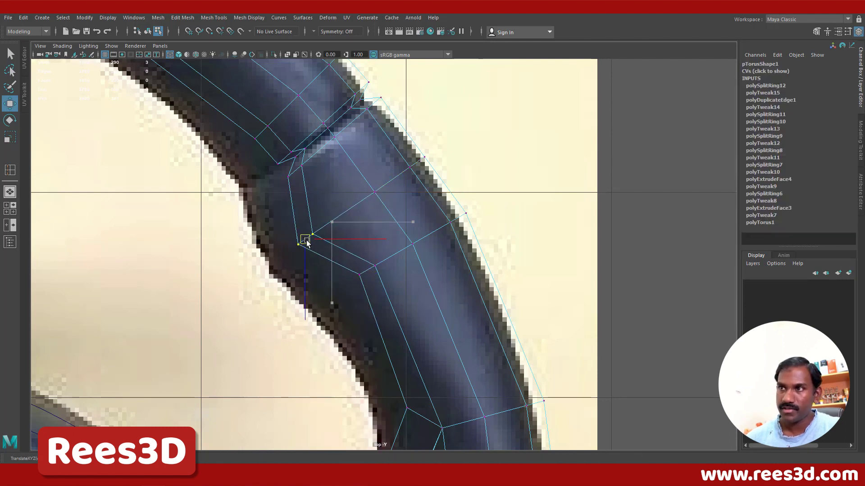
pyautogui.click(359, 275)
pyautogui.moveTo(383, 256); pyautogui.dragTo(321, 298)
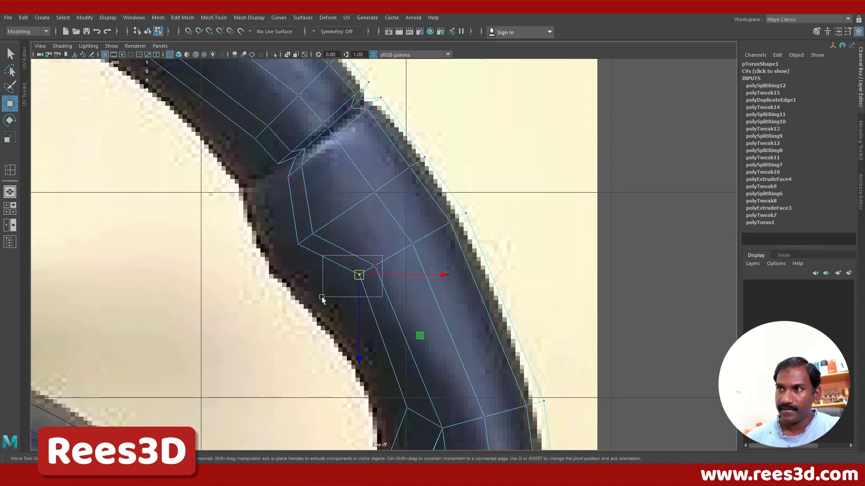
pyautogui.moveTo(367, 271); pyautogui.dragTo(335, 291)
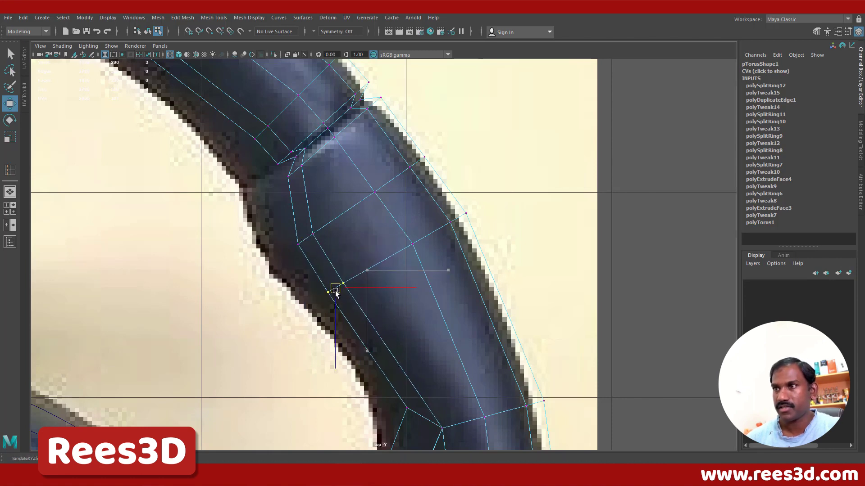
pyautogui.scroll(-3, 335, 290)
pyautogui.scroll(-8, 453, 229)
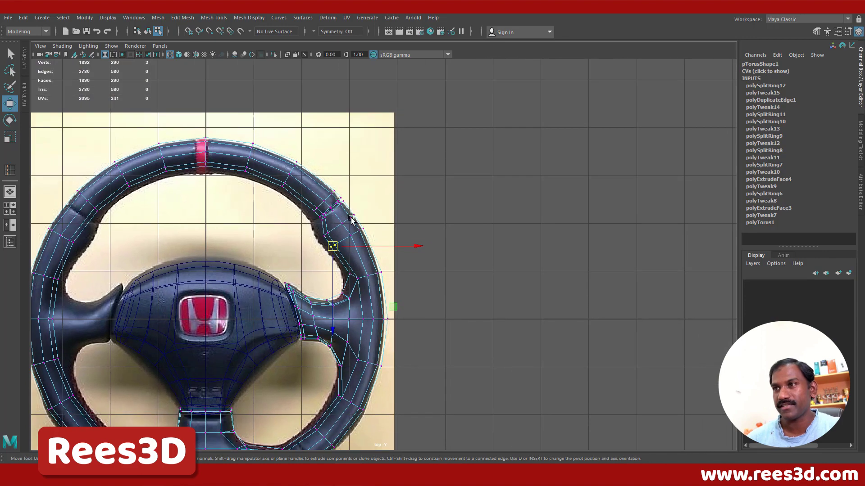
pyautogui.scroll(6, 572, 264)
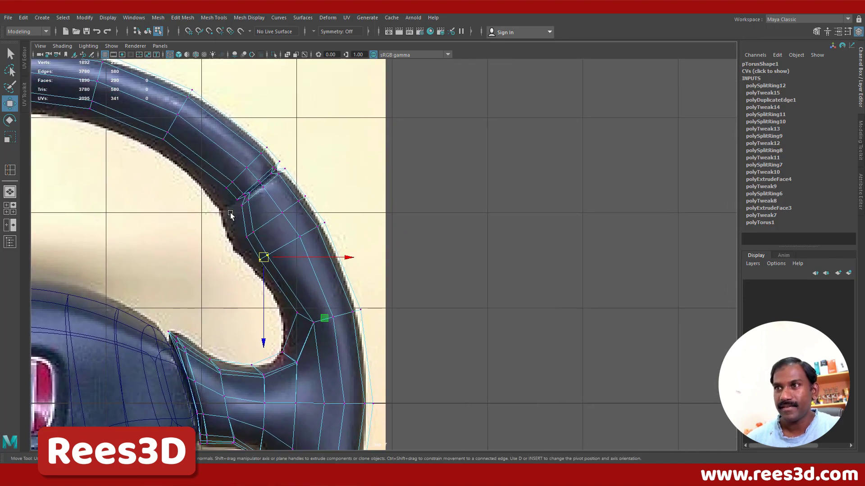
pyautogui.scroll(-6, 264, 237)
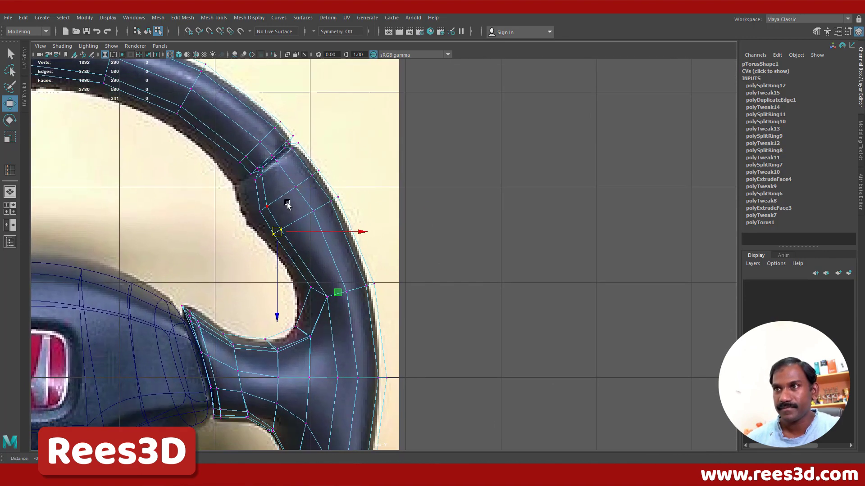
pyautogui.scroll(1, 258, 212)
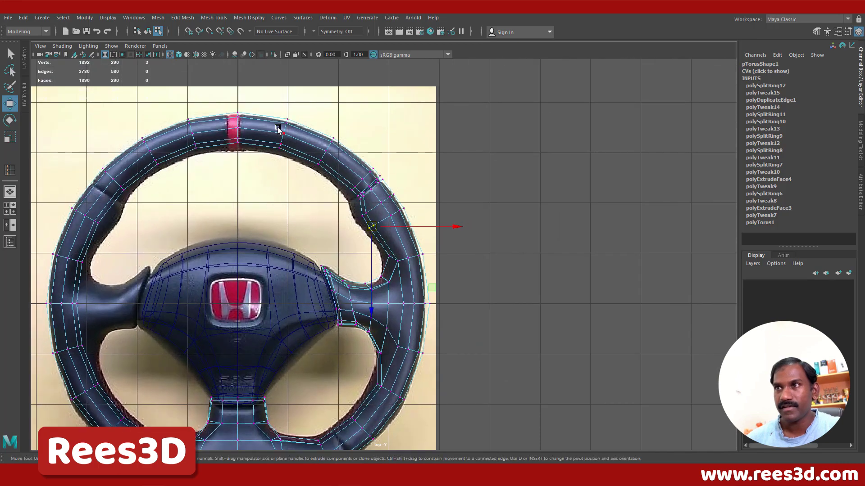
pyautogui.scroll(6, 459, 261)
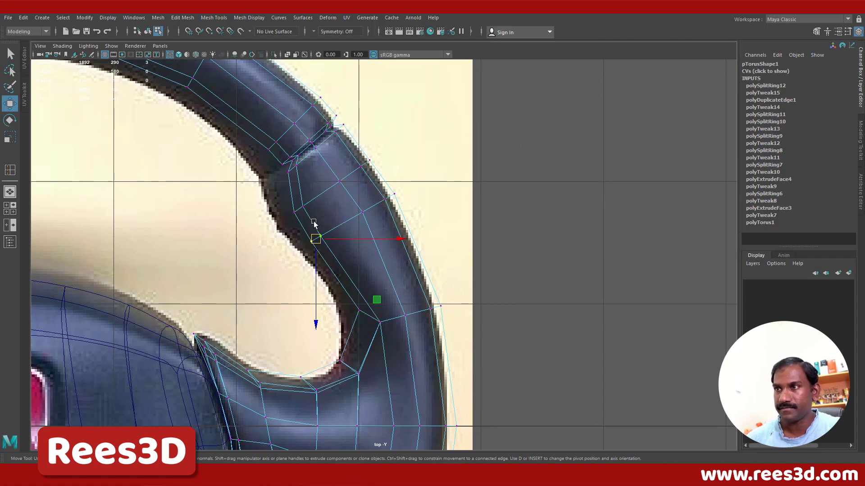
# Refine the inner-side vertices of the two edge loops below the seam along the thumb-grip outline.
pyautogui.click(301, 214)
pyautogui.moveTo(301, 214); pyautogui.dragTo(296, 218)
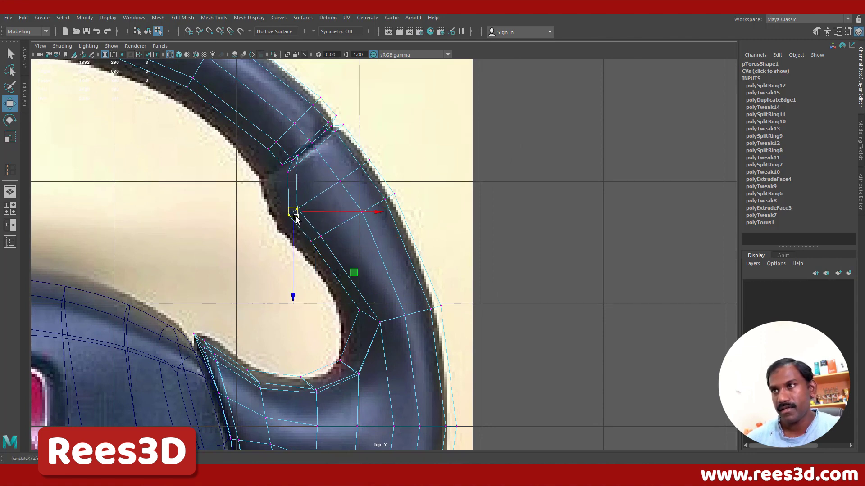
pyautogui.click(316, 239)
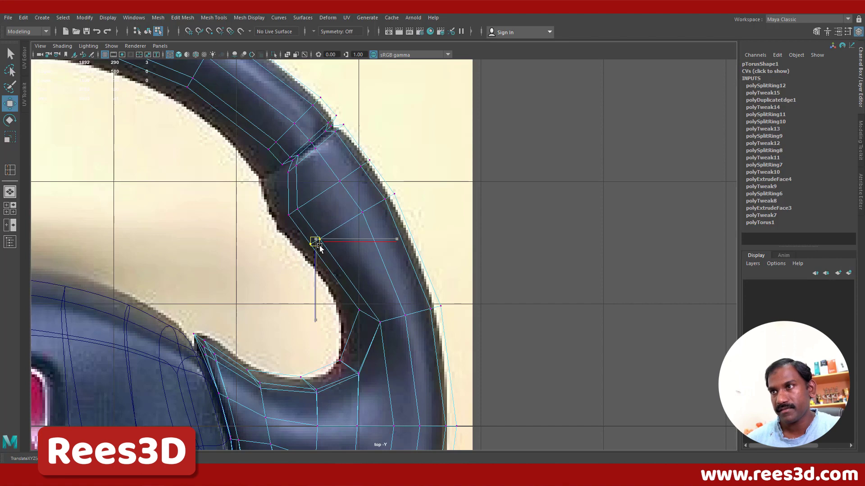
pyautogui.rightClick(390, 270)
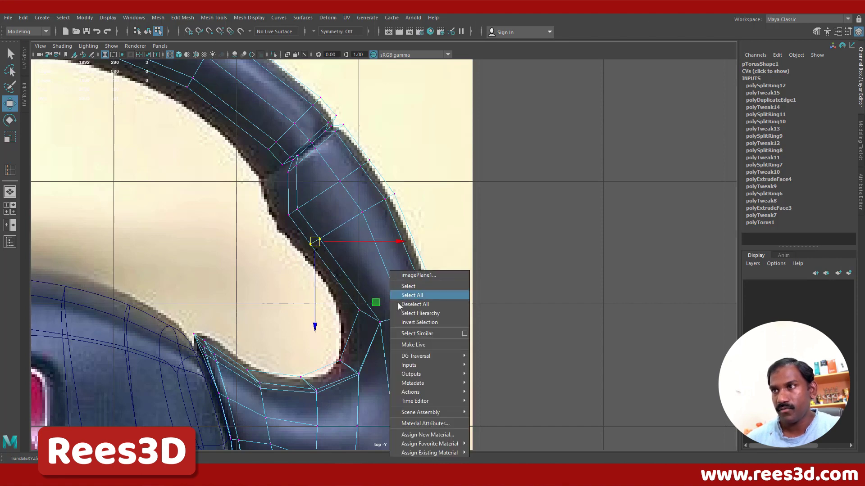
pyautogui.click(404, 287)
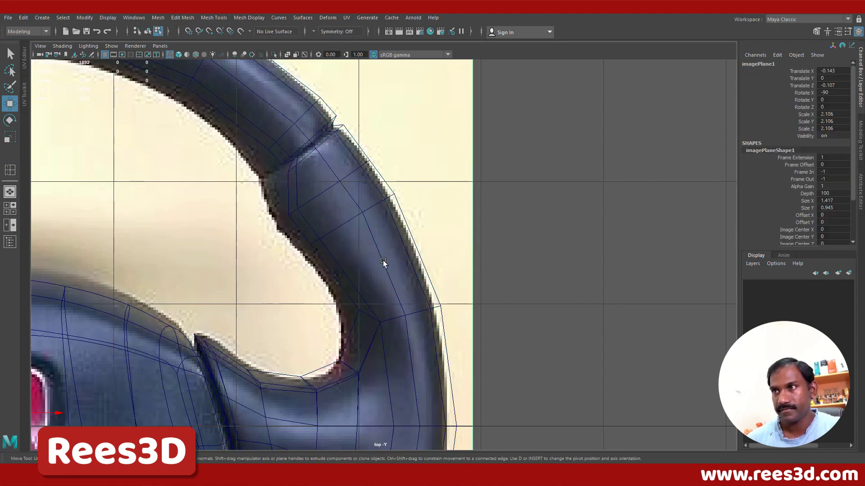
pyautogui.hotkey('ctrl', 'z')
# Insert an edge loop across the rim midway between the thumb-grip bulge and the right spoke.
pyautogui.keyDown('shift'); pyautogui.moveTo(381, 253); pyautogui.dragTo(380, 282, button='right'); pyautogui.keyUp('shift')
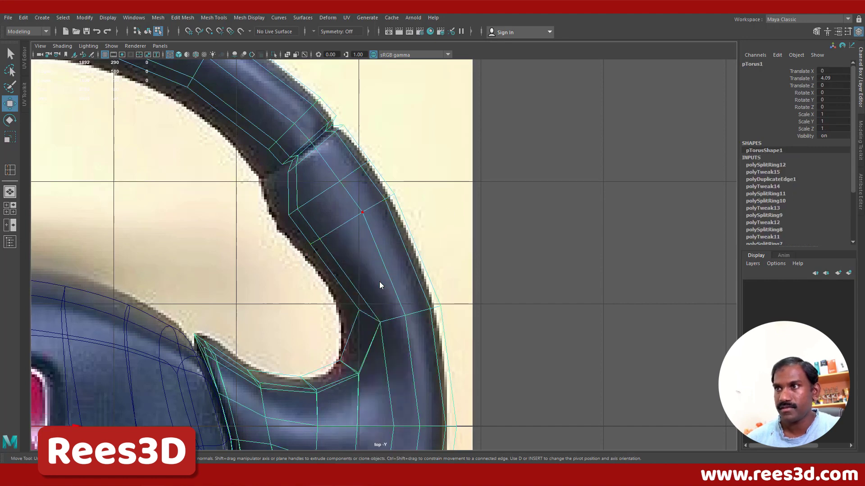
pyautogui.keyDown('shift'); pyautogui.moveTo(381, 234); pyautogui.dragTo(305, 250, button='right'); pyautogui.keyUp('shift')
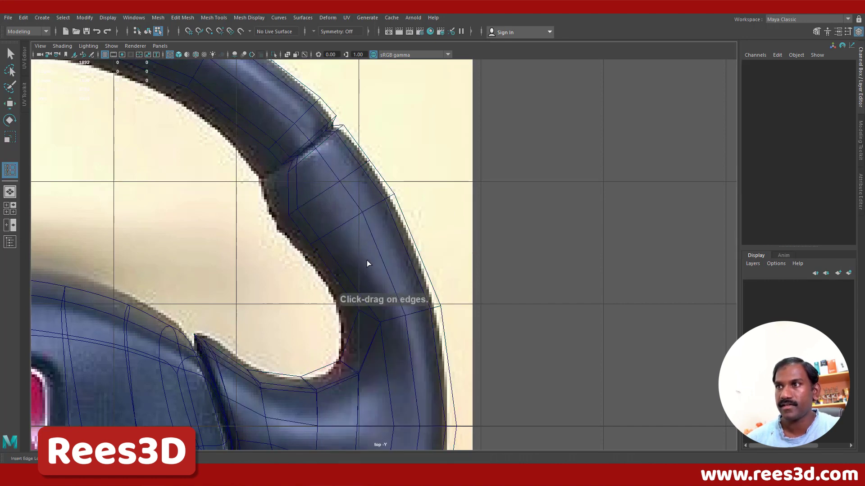
pyautogui.click(380, 255)
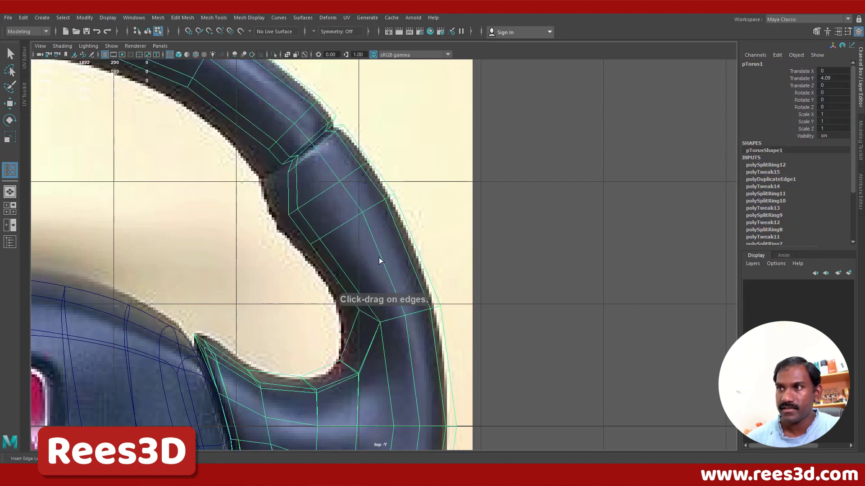
pyautogui.moveTo(381, 256); pyautogui.dragTo(387, 265)
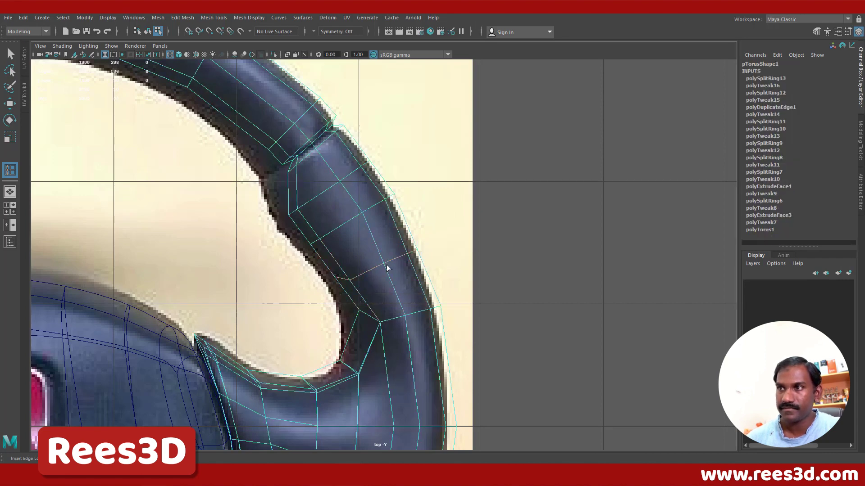
# Move the new loop's inner and outer vertices and the outer vertices of the loops above to match the reference outline.
pyautogui.press('w')
pyautogui.moveTo(327, 270); pyautogui.dragTo(345, 279)
pyautogui.press('F9')
pyautogui.click(349, 278)
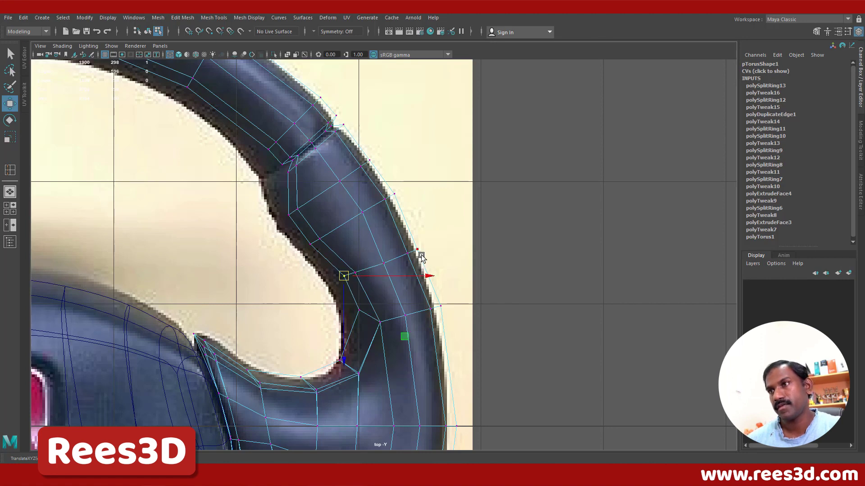
pyautogui.moveTo(426, 244); pyautogui.dragTo(400, 258)
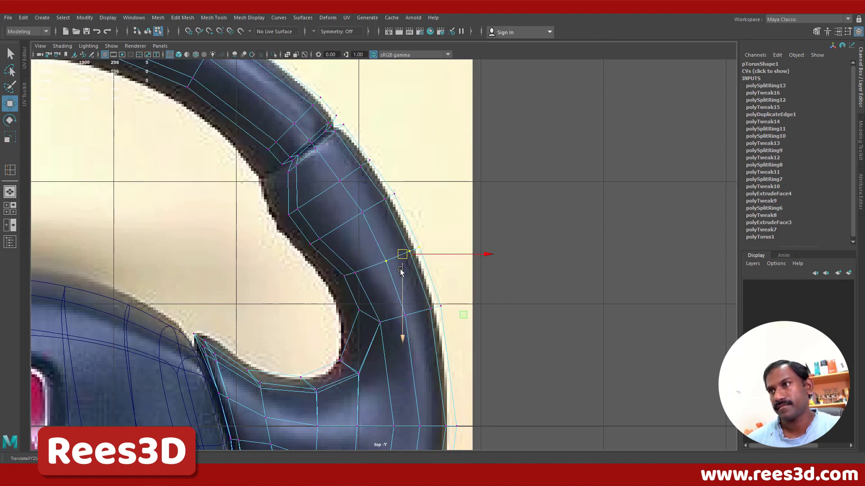
pyautogui.moveTo(373, 153)
pyautogui.mouseDown()
pyautogui.moveTo(350, 181)
pyautogui.moveTo(373, 163)
pyautogui.mouseUp()
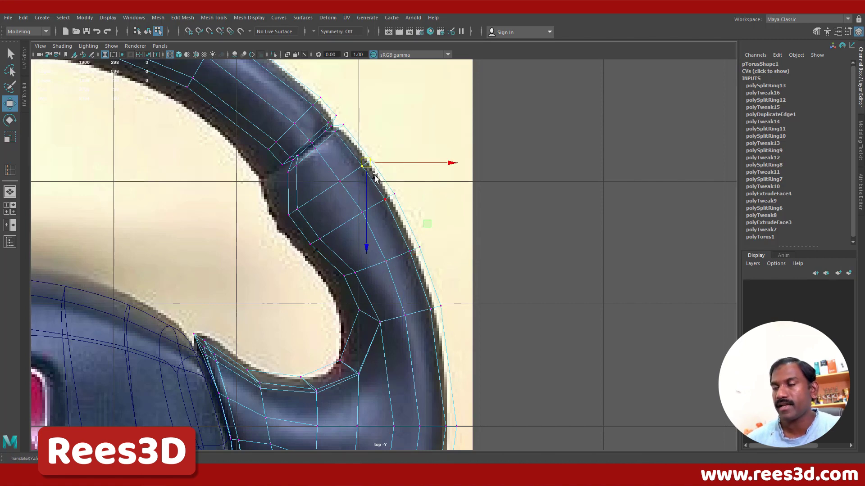
# Preview the rim smoothed in the perspective view and examine the reshaped thumb grip against the whole steering wheel.
pyautogui.keyDown('alt'); pyautogui.moveTo(310, 210); pyautogui.dragTo(529, 239, button='right'); pyautogui.keyUp('alt')
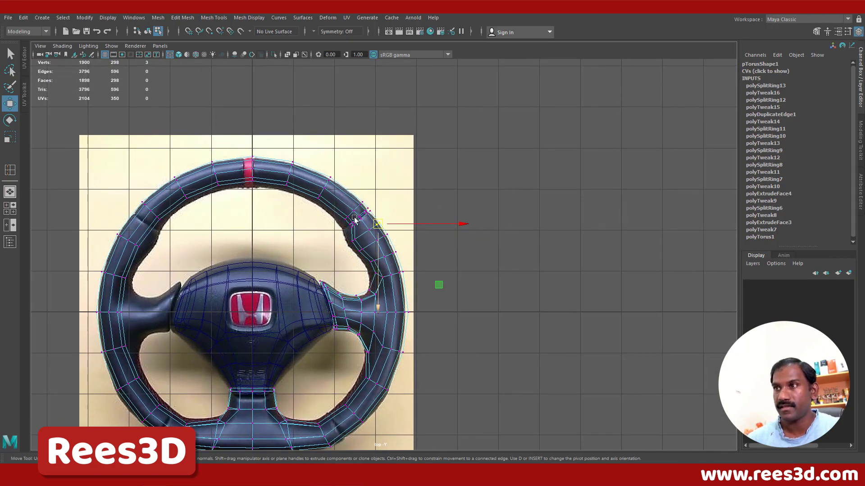
pyautogui.keyDown('alt'); pyautogui.moveTo(356, 218); pyautogui.dragTo(541, 247, button='right'); pyautogui.keyUp('alt')
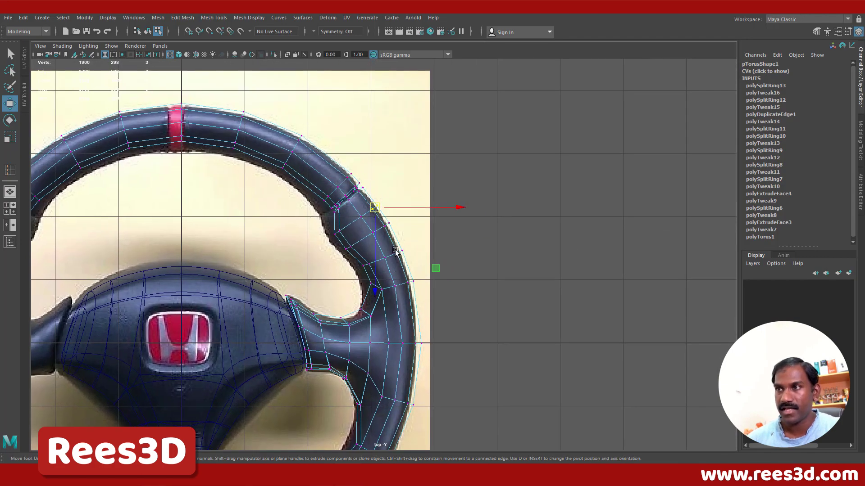
pyautogui.moveTo(395, 252); pyautogui.dragTo(390, 289, button='right')
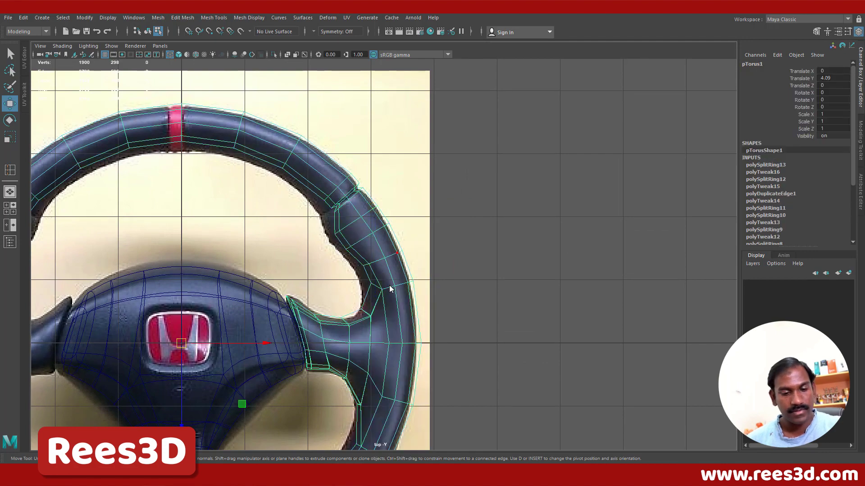
pyautogui.press('space')
pyautogui.press('space')
pyautogui.keyDown('alt'); pyautogui.moveTo(494, 237); pyautogui.dragTo(460, 249); pyautogui.keyUp('alt')
pyautogui.moveTo(449, 205); pyautogui.dragTo(452, 265, button='right')
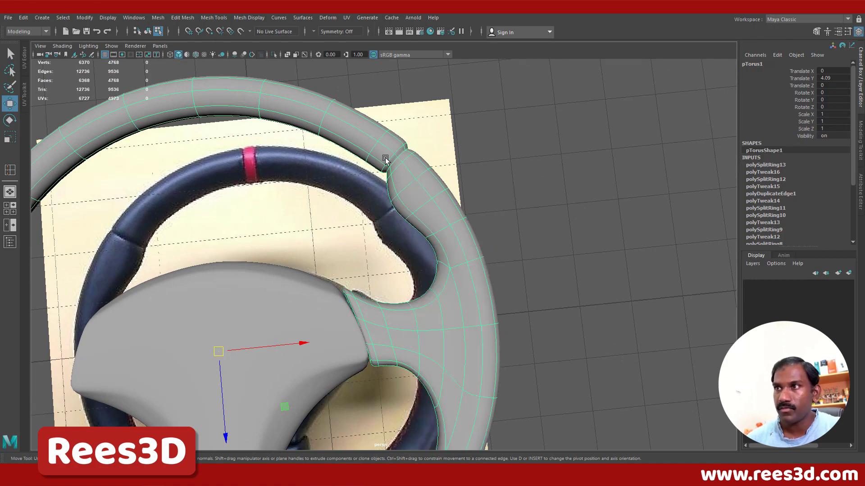
pyautogui.click(556, 163)
pyautogui.keyDown('alt'); pyautogui.moveTo(565, 276); pyautogui.dragTo(407, 294, button='right'); pyautogui.keyUp('alt')
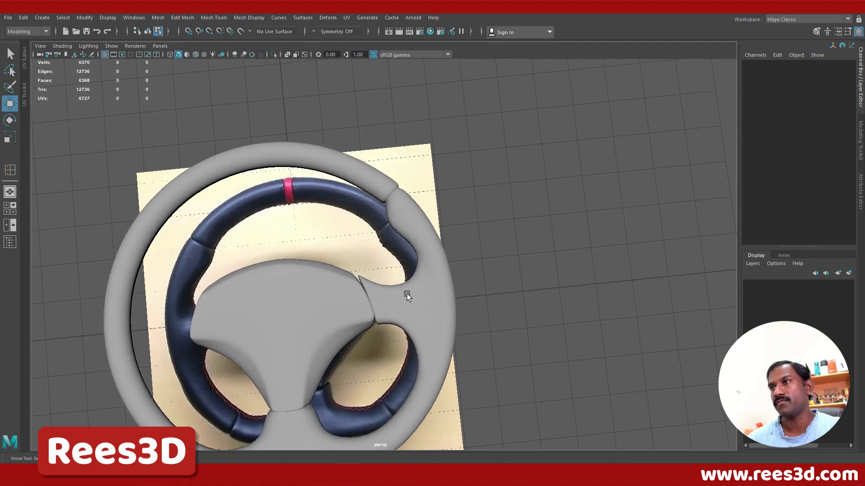
pyautogui.keyDown('alt'); pyautogui.moveTo(441, 285); pyautogui.dragTo(542, 262, button='middle'); pyautogui.keyUp('alt')
pyautogui.keyDown('alt'); pyautogui.moveTo(555, 299); pyautogui.dragTo(534, 323); pyautogui.keyUp('alt')
pyautogui.keyDown('alt'); pyautogui.moveTo(535, 322); pyautogui.dragTo(506, 259, button='middle'); pyautogui.keyUp('alt')
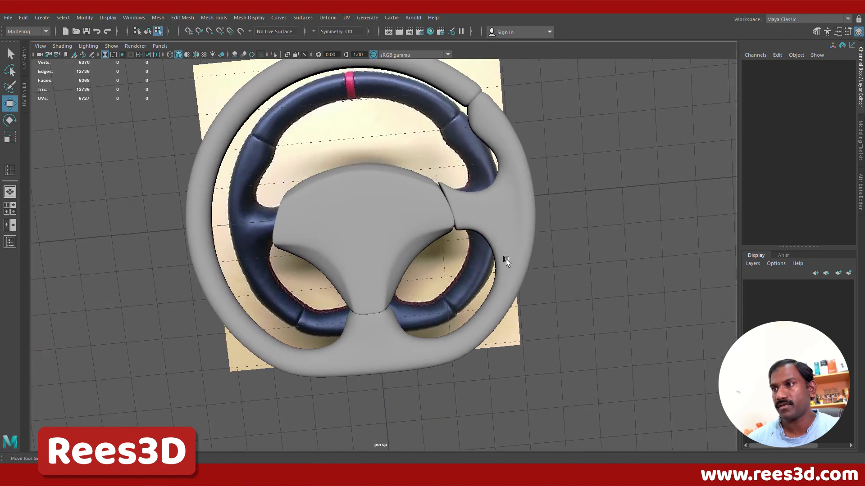
# Insert an edge loop across the lower-right part of the rim in the top view, along the reference's grip seam.
pyautogui.click(480, 346)
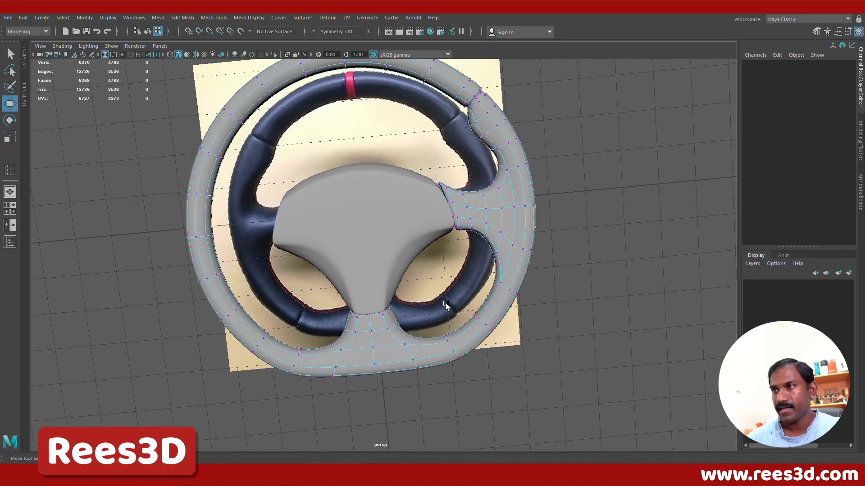
pyautogui.press('space')
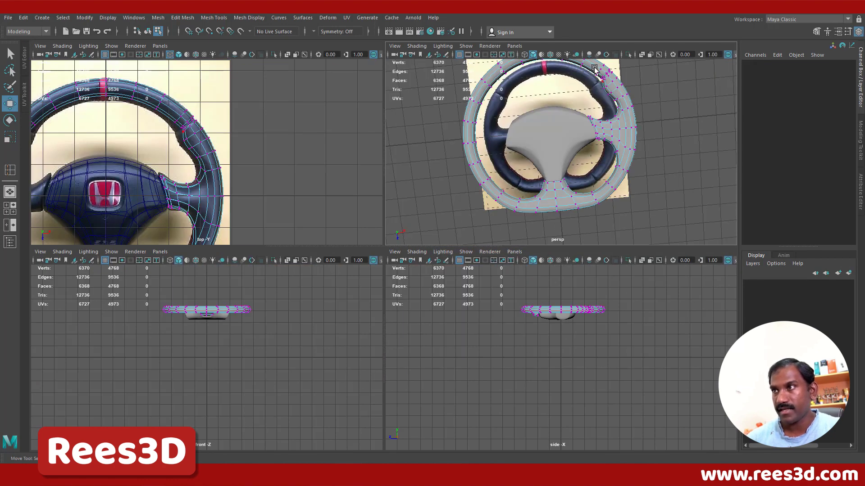
pyautogui.press('space')
pyautogui.keyDown('alt'); pyautogui.moveTo(218, 264); pyautogui.dragTo(253, 110, button='middle'); pyautogui.keyUp('alt')
pyautogui.keyDown('alt'); pyautogui.moveTo(305, 306); pyautogui.dragTo(290, 250, button='middle'); pyautogui.keyUp('alt')
pyautogui.keyDown('alt'); pyautogui.moveTo(289, 250); pyautogui.dragTo(441, 359, button='right'); pyautogui.keyUp('alt')
pyautogui.keyDown('alt'); pyautogui.moveTo(321, 330); pyautogui.dragTo(375, 280, button='middle'); pyautogui.keyUp('alt')
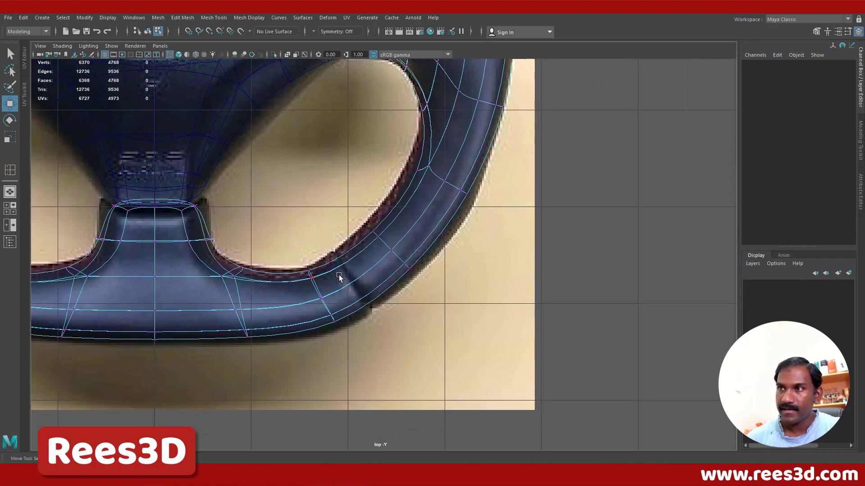
pyautogui.moveTo(339, 277); pyautogui.dragTo(356, 288, button='right')
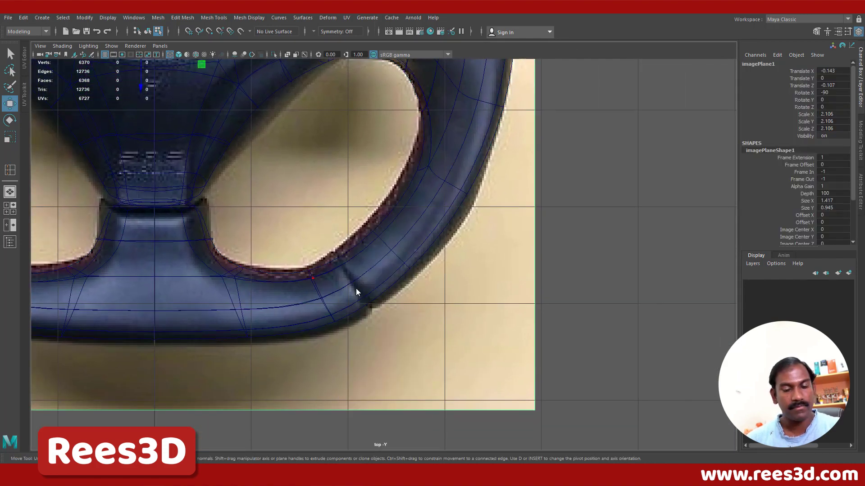
pyautogui.click(355, 287)
pyautogui.click(352, 282)
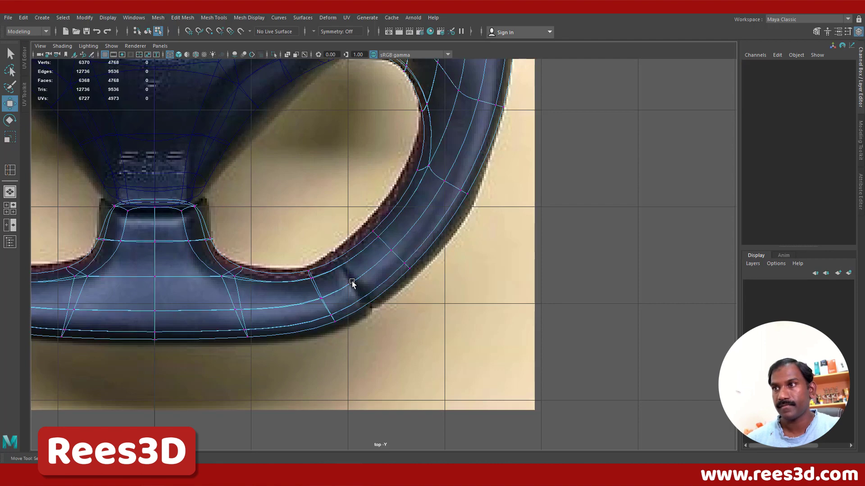
pyautogui.keyDown('alt'); pyautogui.moveTo(352, 285); pyautogui.dragTo(324, 302, button='middle'); pyautogui.keyUp('alt')
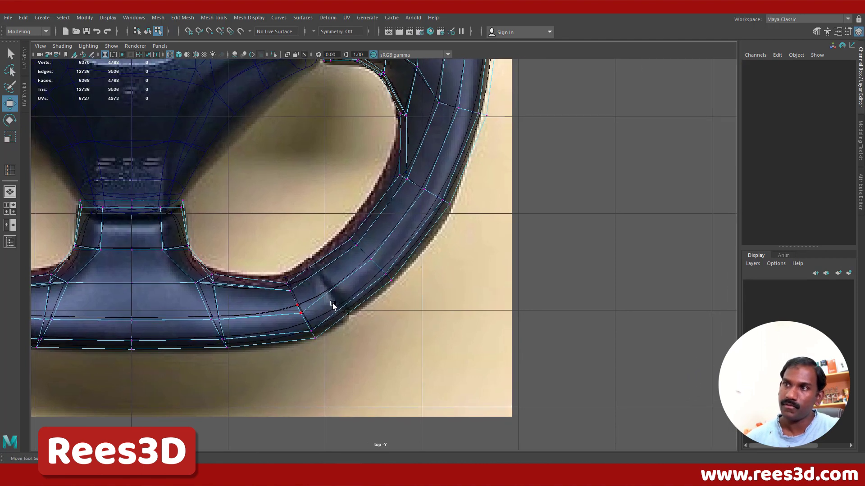
pyautogui.keyDown('shift'); pyautogui.rightClick(337, 285); pyautogui.keyUp('shift')
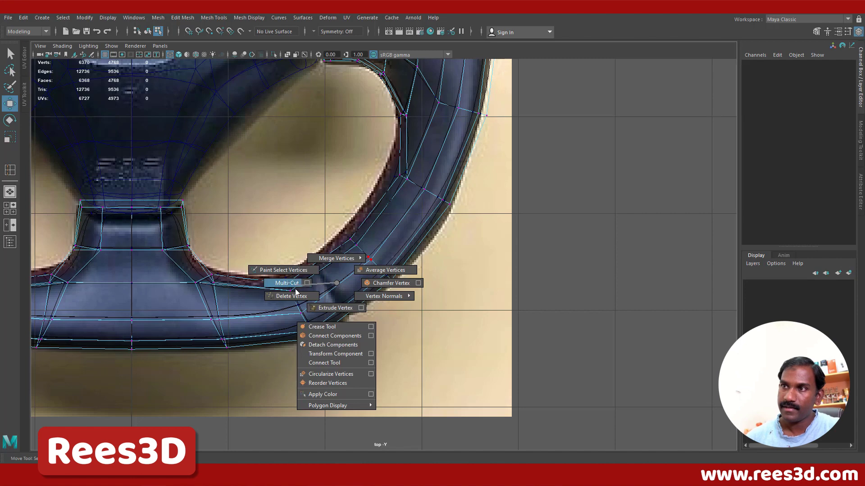
pyautogui.moveTo(334, 229); pyautogui.dragTo(277, 248, button='right')
pyautogui.click(311, 277)
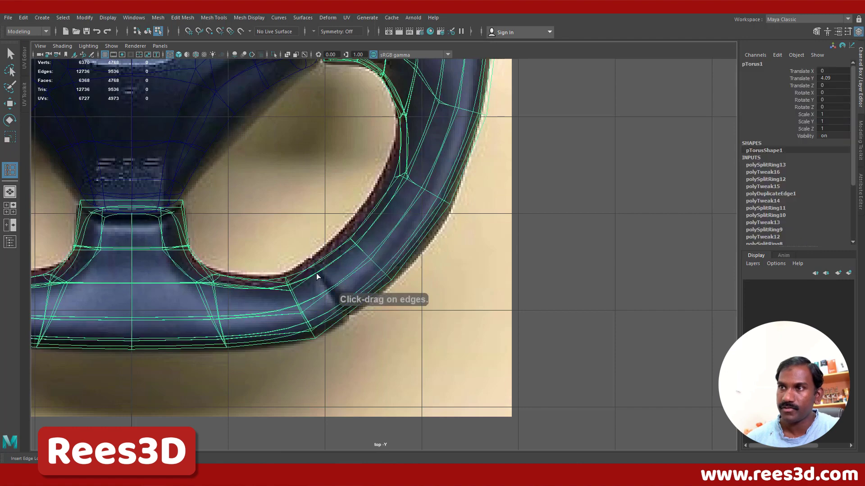
pyautogui.moveTo(315, 274); pyautogui.dragTo(321, 280)
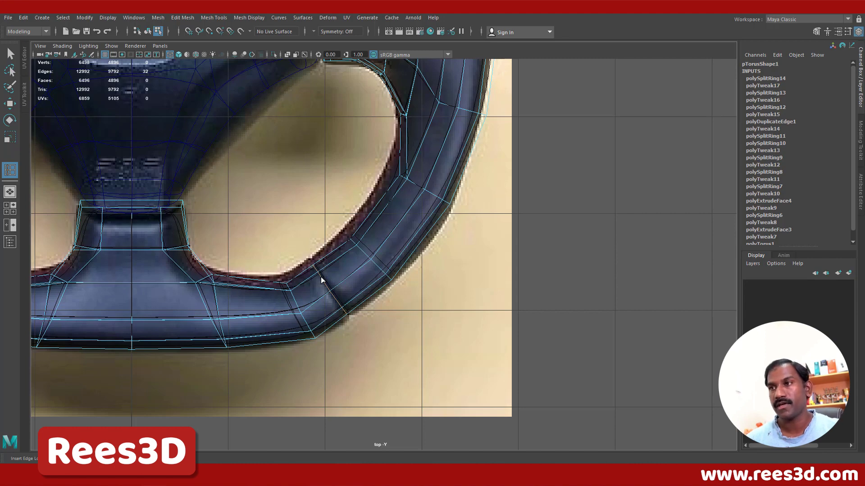
# Insert two more edge loops across the rim, one closely on each side of the lower-right seam loop.
pyautogui.keyDown('alt'); pyautogui.moveTo(385, 333); pyautogui.dragTo(417, 337, button='right'); pyautogui.keyUp('alt')
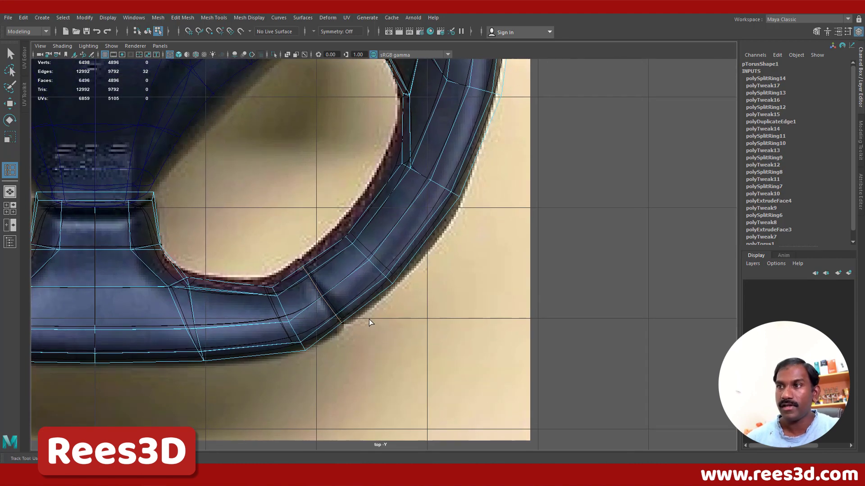
pyautogui.keyDown('alt'); pyautogui.moveTo(368, 320); pyautogui.dragTo(389, 310, button='middle'); pyautogui.keyUp('alt')
pyautogui.keyDown('alt'); pyautogui.moveTo(389, 312); pyautogui.dragTo(397, 311, button='right'); pyautogui.keyUp('alt')
pyautogui.press('w')
pyautogui.moveTo(343, 289); pyautogui.dragTo(345, 290)
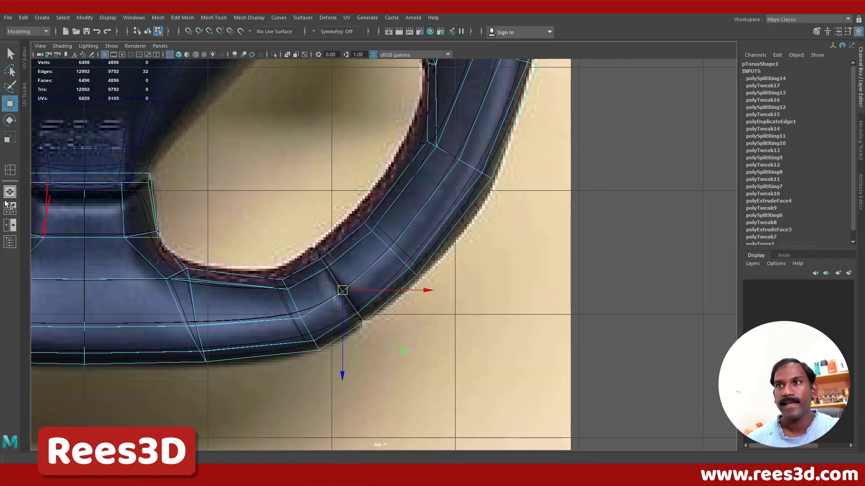
pyautogui.click(10, 169)
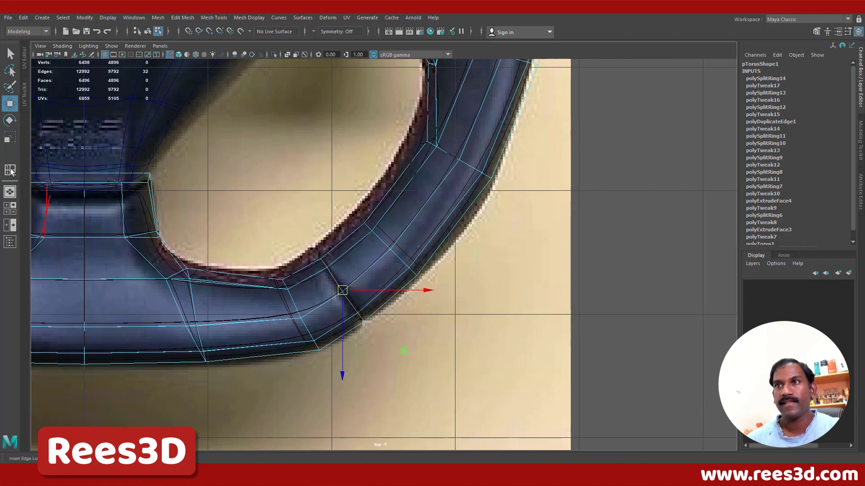
pyautogui.click(347, 287)
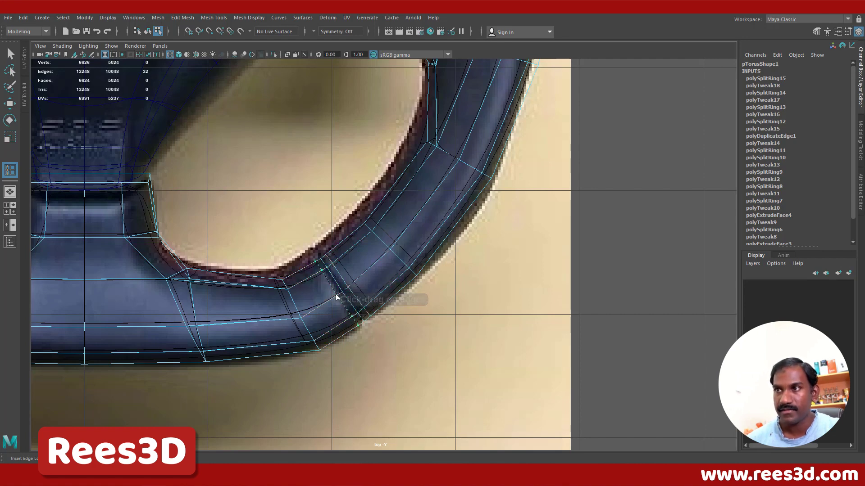
pyautogui.click(337, 297)
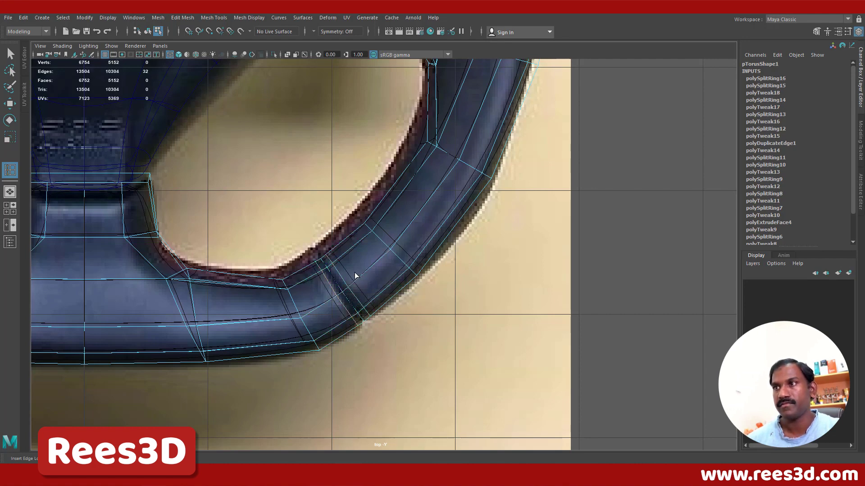
# Scale the middle loop of the lower-right rim seam inward in the top view to form a groove.
pyautogui.click(10, 104)
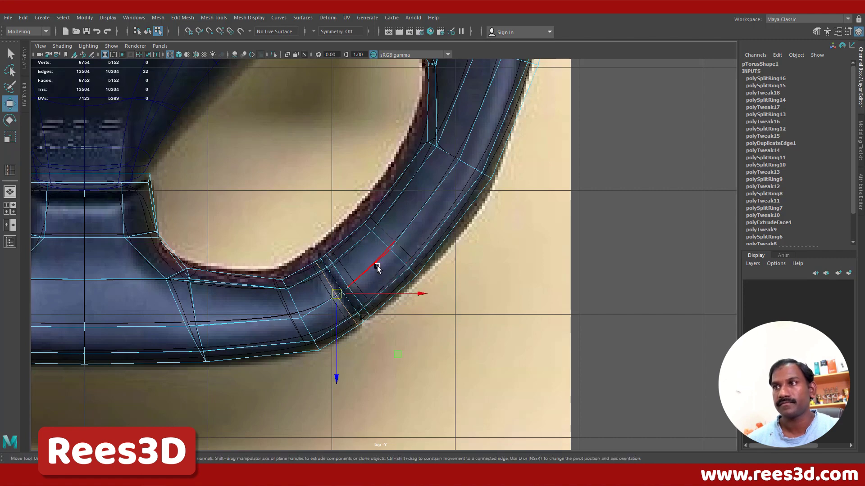
pyautogui.rightClick(379, 293)
pyautogui.click(398, 281)
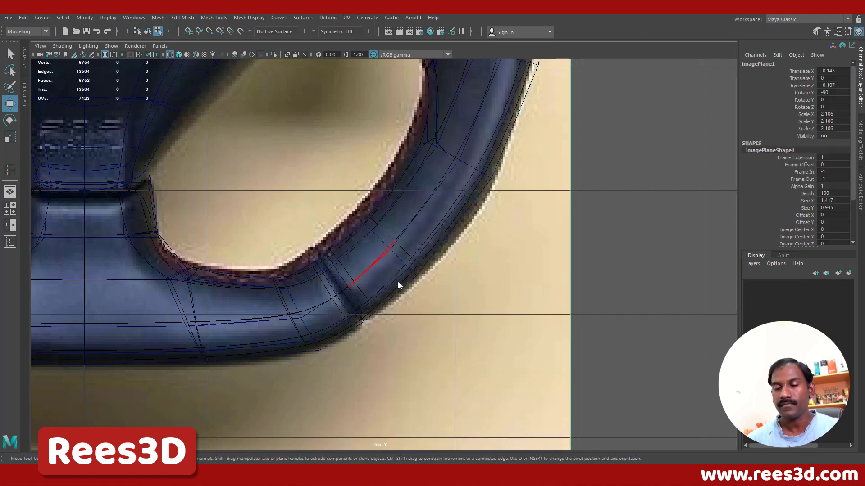
pyautogui.hotkey('ctrl', 'z')
pyautogui.press('1')
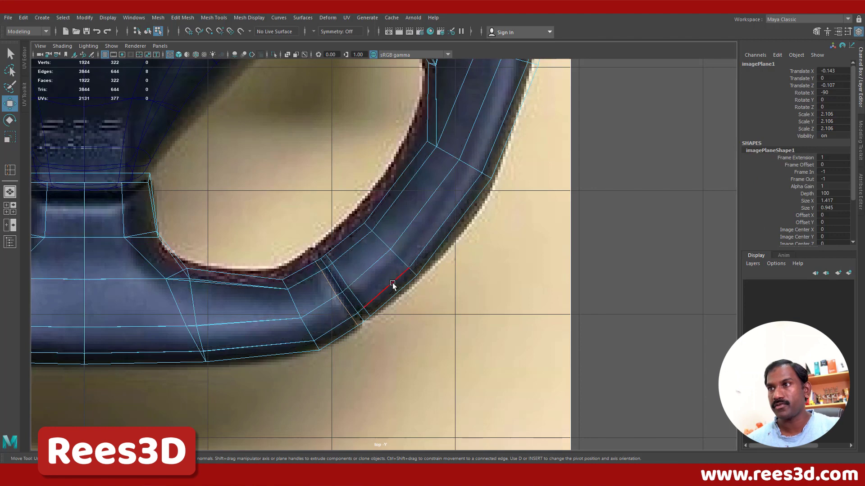
pyautogui.doubleClick(333, 276)
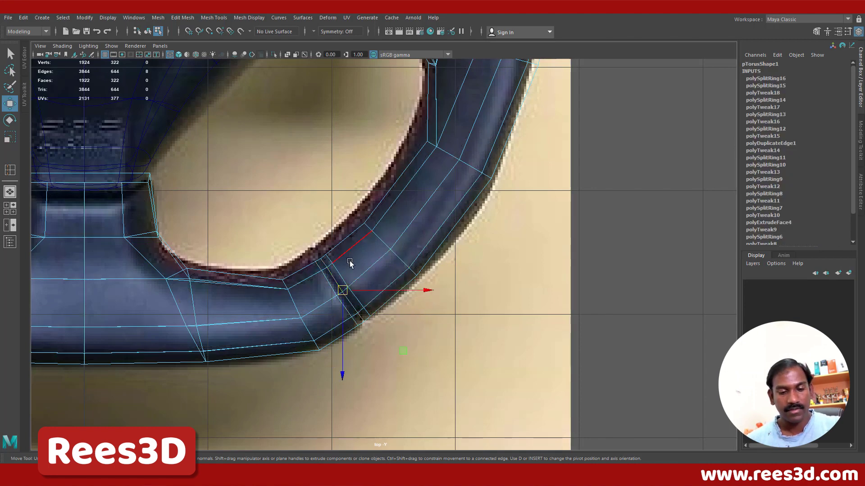
pyautogui.press('r')
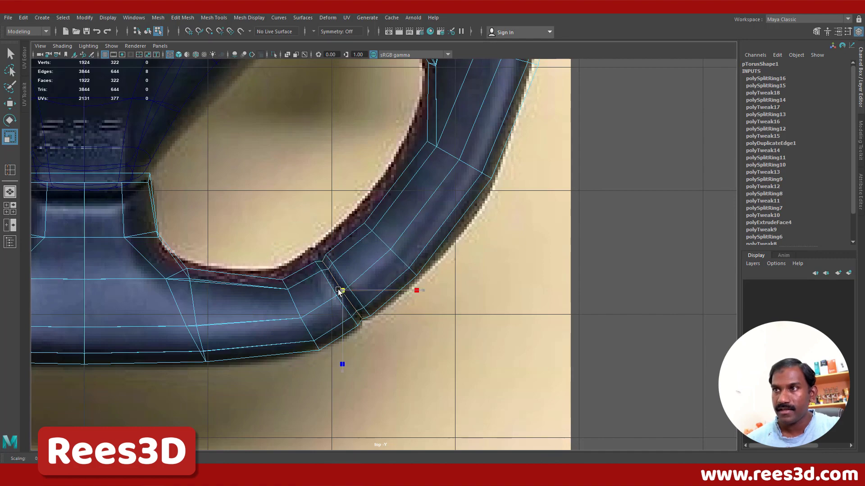
pyautogui.moveTo(351, 290); pyautogui.dragTo(397, 217, button='right')
# Preview the rim smoothed in the perspective view and examine the lower-right seam groove from several angles.
pyautogui.press('space')
pyautogui.press('space')
pyautogui.keyDown('alt'); pyautogui.moveTo(485, 255); pyautogui.dragTo(479, 258); pyautogui.keyUp('alt')
pyautogui.press('3')
pyautogui.click(588, 263)
pyautogui.keyDown('alt'); pyautogui.moveTo(587, 263); pyautogui.dragTo(458, 302); pyautogui.keyUp('alt')
pyautogui.keyDown('alt'); pyautogui.moveTo(459, 302); pyautogui.dragTo(565, 358, button='right'); pyautogui.keyUp('alt')
pyautogui.keyDown('alt'); pyautogui.moveTo(565, 358); pyautogui.dragTo(549, 422, button='middle'); pyautogui.keyUp('alt')
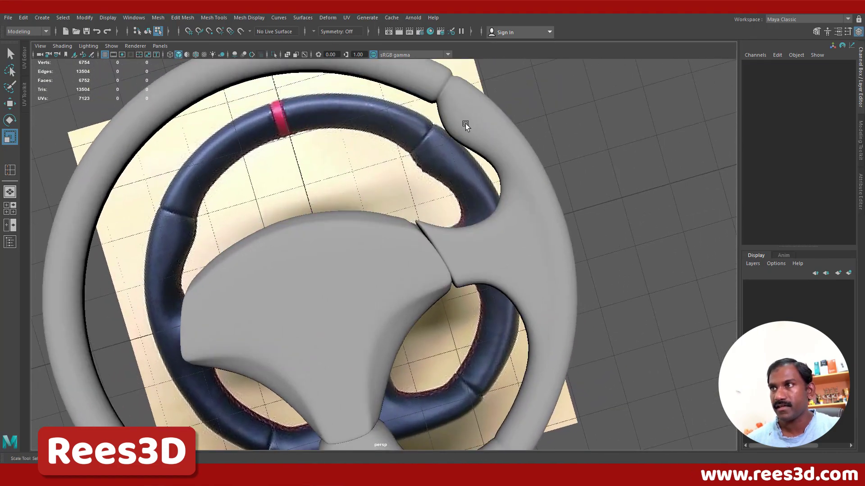
pyautogui.keyDown('alt'); pyautogui.moveTo(476, 207); pyautogui.dragTo(516, 168); pyautogui.keyUp('alt')
pyautogui.keyDown('alt'); pyautogui.moveTo(516, 168); pyautogui.dragTo(552, 328, button='right'); pyautogui.keyUp('alt')
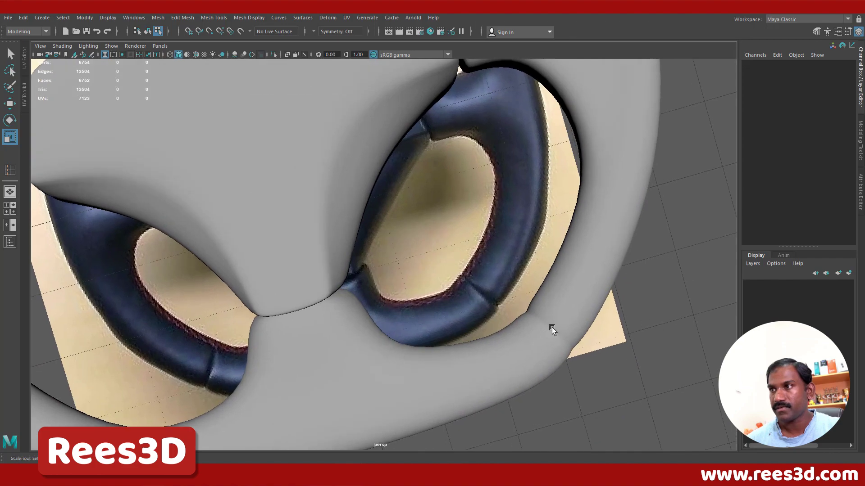
pyautogui.keyDown('alt'); pyautogui.moveTo(566, 343); pyautogui.dragTo(533, 398); pyautogui.keyUp('alt')
pyautogui.moveTo(532, 398); pyautogui.dragTo(536, 374, button='right')
pyautogui.keyDown('alt'); pyautogui.moveTo(603, 345); pyautogui.dragTo(615, 304, button='middle'); pyautogui.keyUp('alt')
pyautogui.keyDown('alt'); pyautogui.moveTo(614, 304); pyautogui.dragTo(589, 319); pyautogui.keyUp('alt')
# Return the rim to its unsmoothed display and scale the middle loop of the lower-right seam further inward to deepen the groove.
pyautogui.press('1')
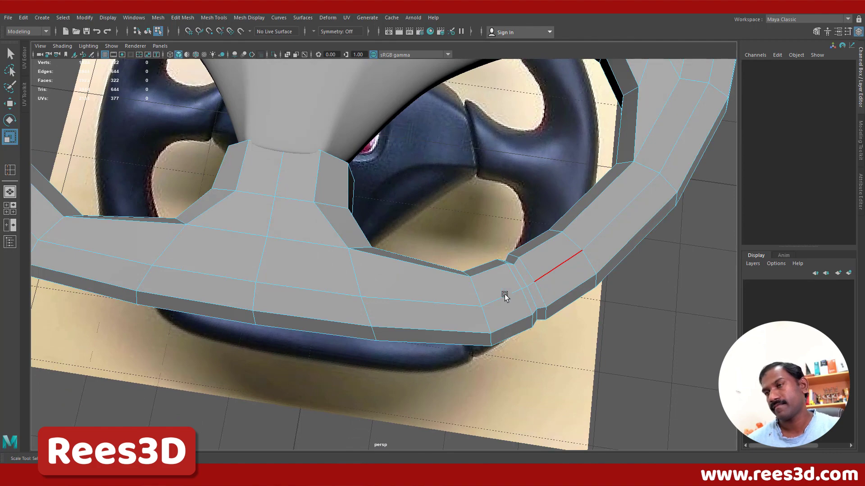
pyautogui.press('space')
pyautogui.press('space')
pyautogui.scroll(8, 261, 266)
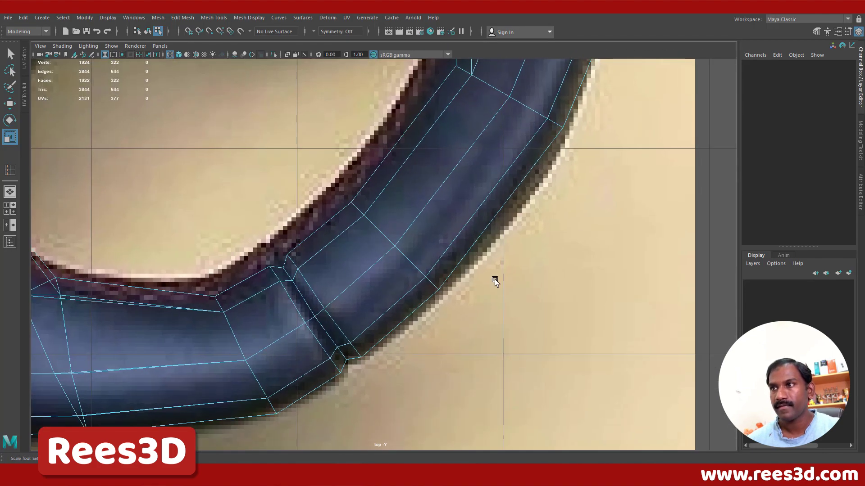
pyautogui.doubleClick(343, 217)
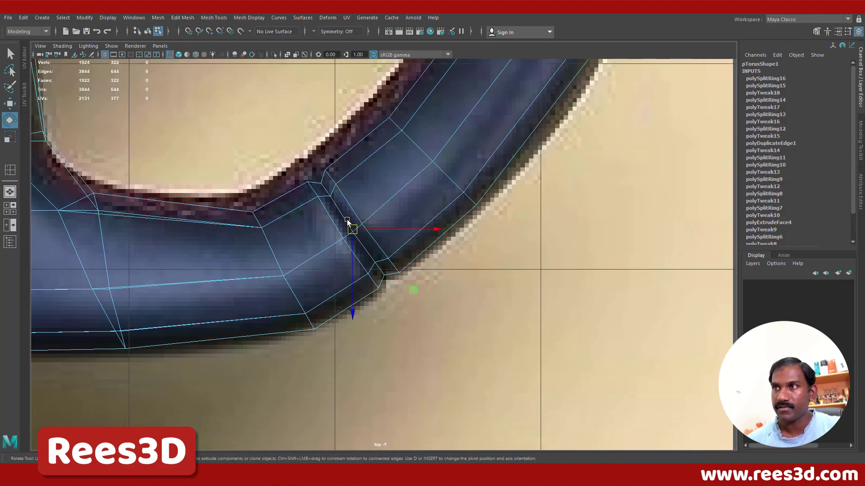
pyautogui.moveTo(352, 230); pyautogui.dragTo(340, 232)
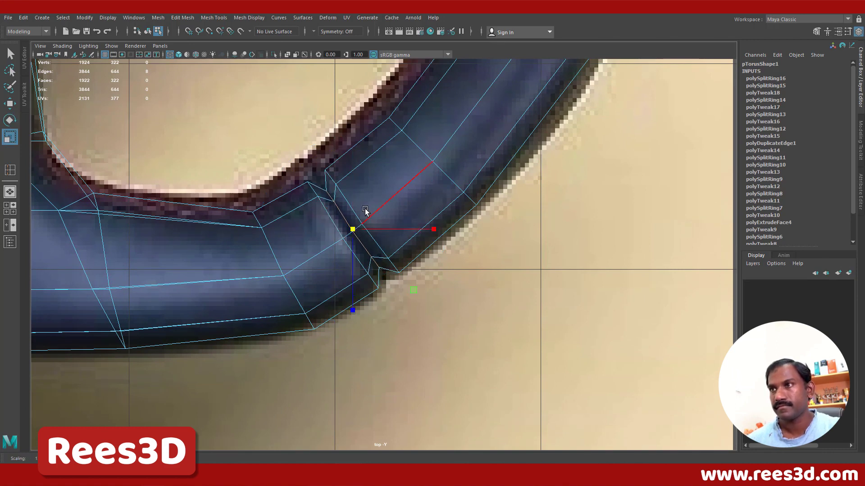
pyautogui.rightClick(366, 211)
pyautogui.click(383, 225)
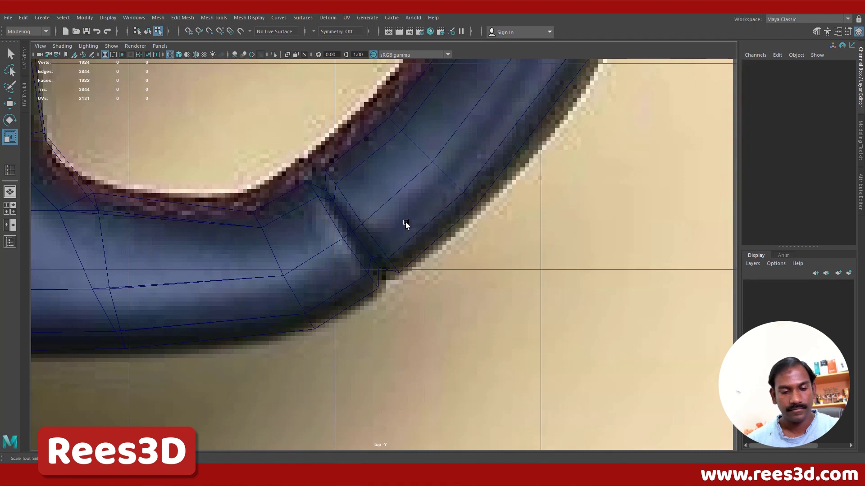
pyautogui.doubleClick(416, 231)
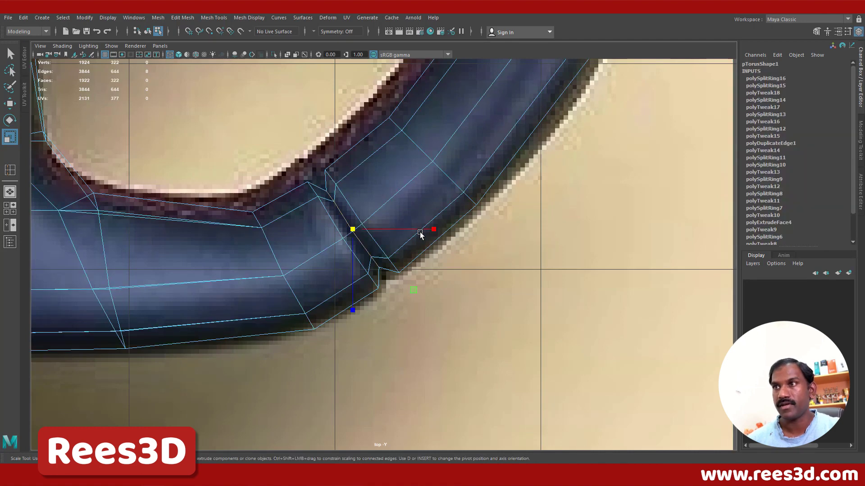
pyautogui.moveTo(407, 239); pyautogui.dragTo(403, 284, button='right')
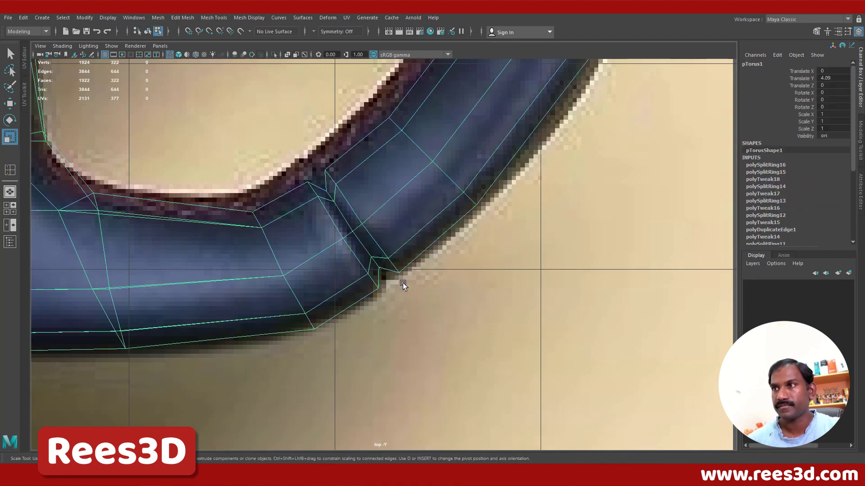
# Preview the smoothed rim in the perspective view and examine the deepened lower-right groove against the whole steering wheel.
pyautogui.press('3')
pyautogui.press('space')
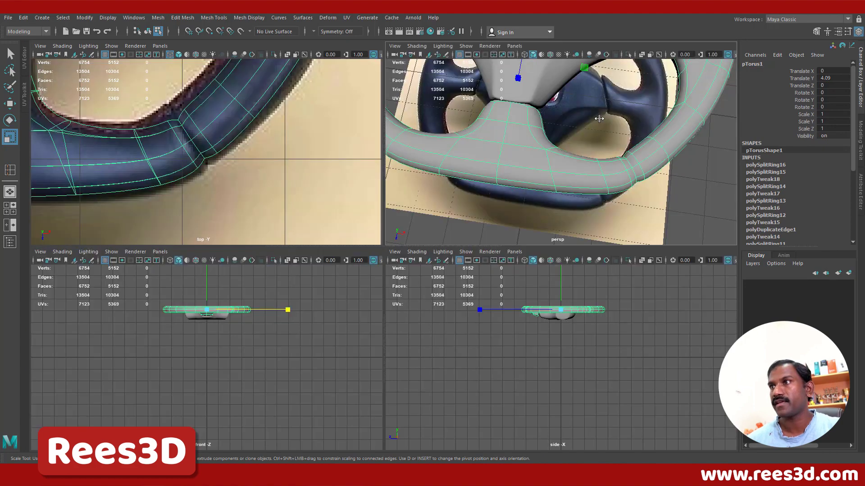
pyautogui.press('space')
pyautogui.moveTo(527, 283)
pyautogui.keyDown('alt'); pyautogui.mouseDown()
pyautogui.moveTo(539, 297)
pyautogui.moveTo(531, 291)
pyautogui.mouseUp(); pyautogui.keyUp('alt')
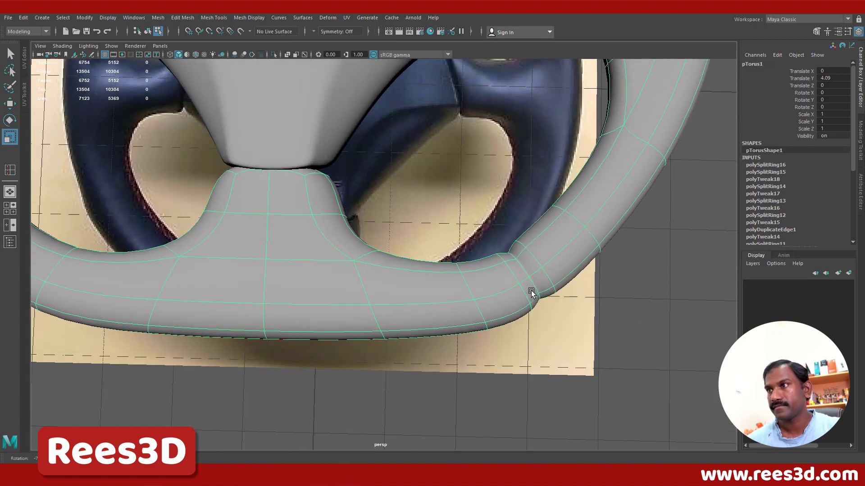
pyautogui.click(631, 321)
pyautogui.keyDown('alt'); pyautogui.moveTo(600, 256); pyautogui.dragTo(455, 305, button='right'); pyautogui.keyUp('alt')
pyautogui.keyDown('alt'); pyautogui.moveTo(455, 305); pyautogui.dragTo(426, 280); pyautogui.keyUp('alt')
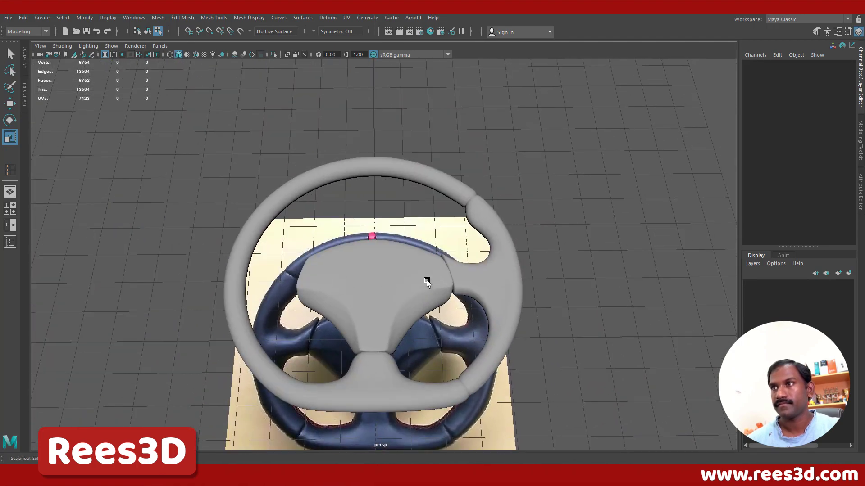
pyautogui.keyDown('alt'); pyautogui.moveTo(427, 280); pyautogui.dragTo(457, 295, button='middle'); pyautogui.keyUp('alt')
pyautogui.keyDown('alt'); pyautogui.moveTo(396, 188); pyautogui.dragTo(403, 199); pyautogui.keyUp('alt')
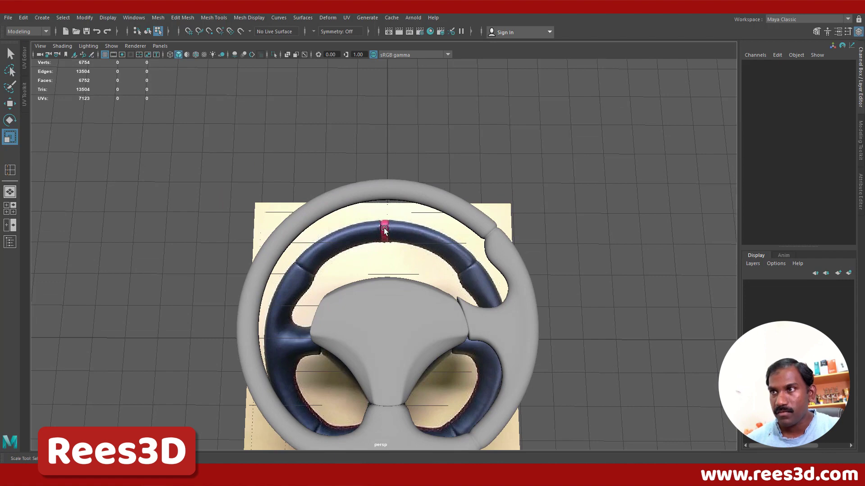
# Insert three closely spaced edge loops across the top of the rim in the top view, just right of the red centre band.
pyautogui.click(393, 195)
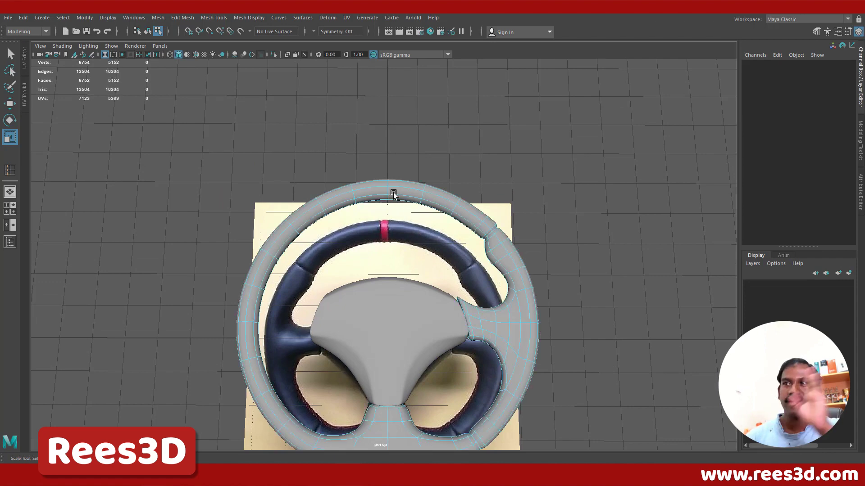
pyautogui.press('space')
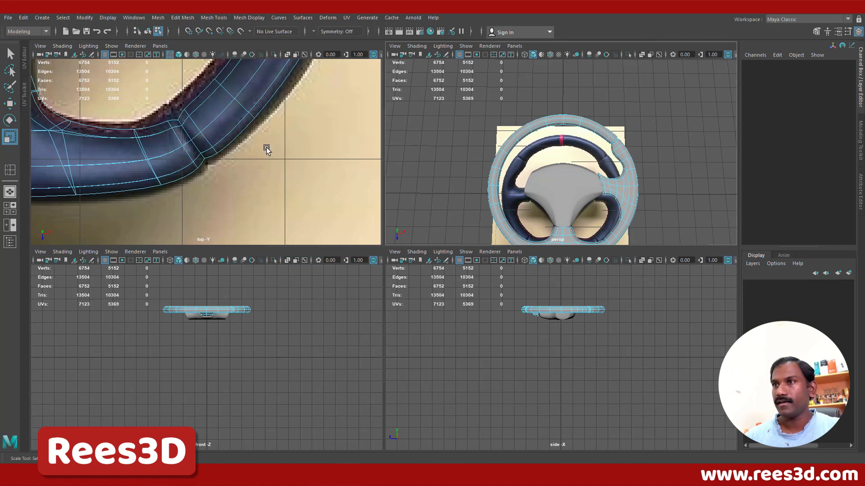
pyautogui.press('space')
pyautogui.scroll(-5, 263, 160)
pyautogui.scroll(8, 369, 176)
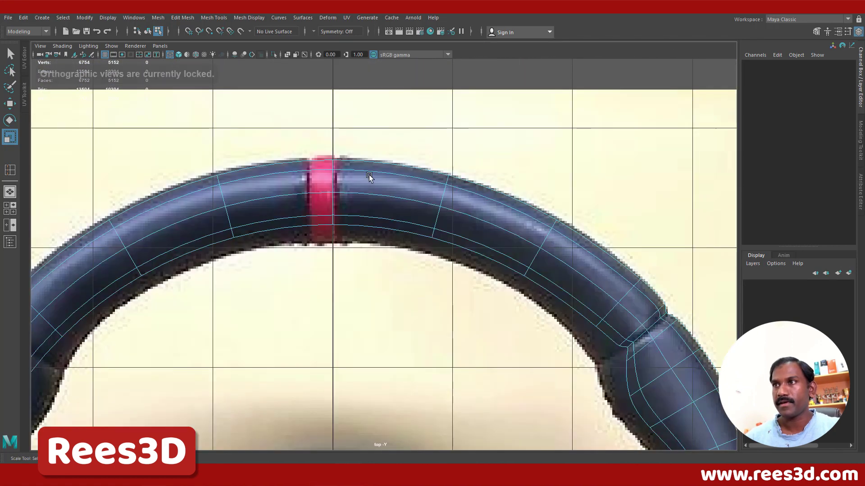
pyautogui.scroll(3, 369, 176)
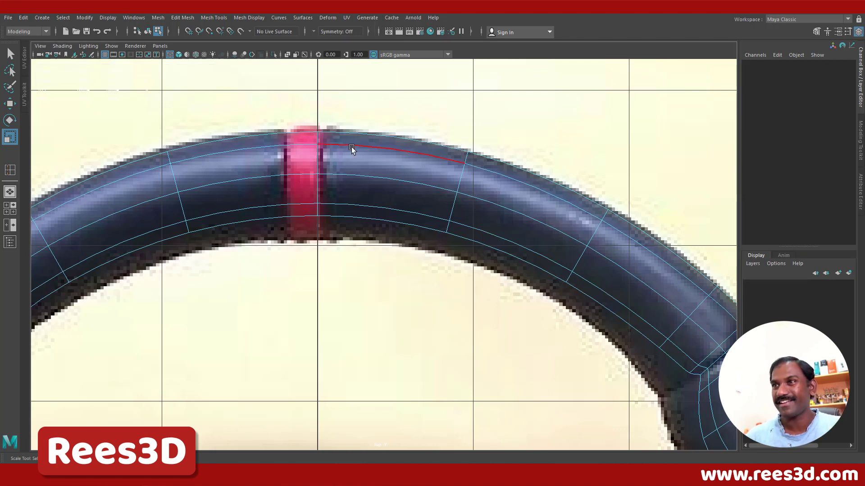
pyautogui.click(352, 149)
pyautogui.moveTo(357, 145); pyautogui.dragTo(354, 184, button='right')
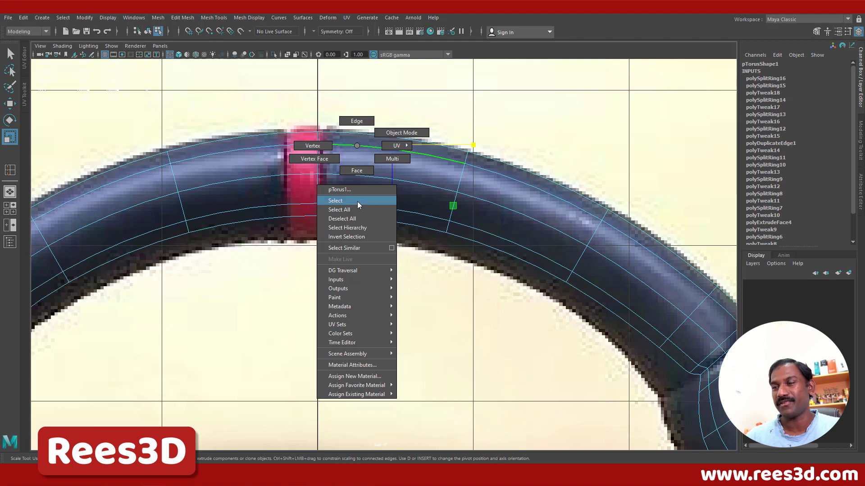
pyautogui.click(357, 201)
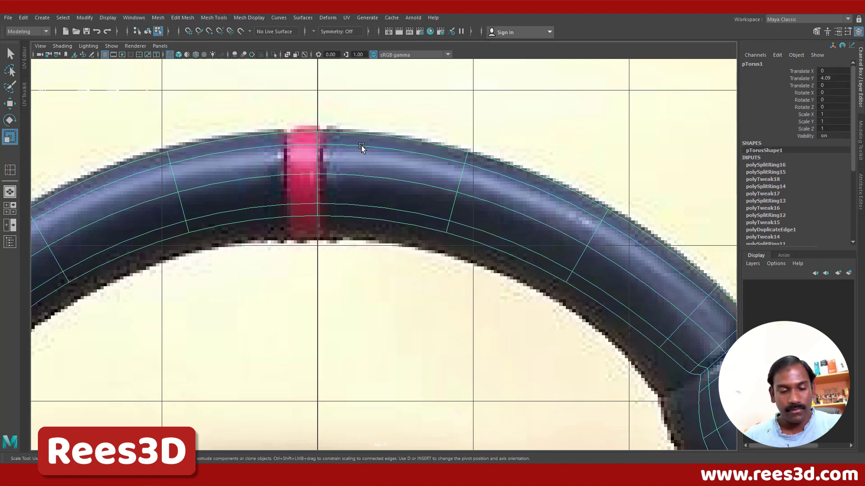
pyautogui.press('2')
pyautogui.keyDown('shift'); pyautogui.moveTo(364, 147); pyautogui.dragTo(315, 157, button='right'); pyautogui.keyUp('shift')
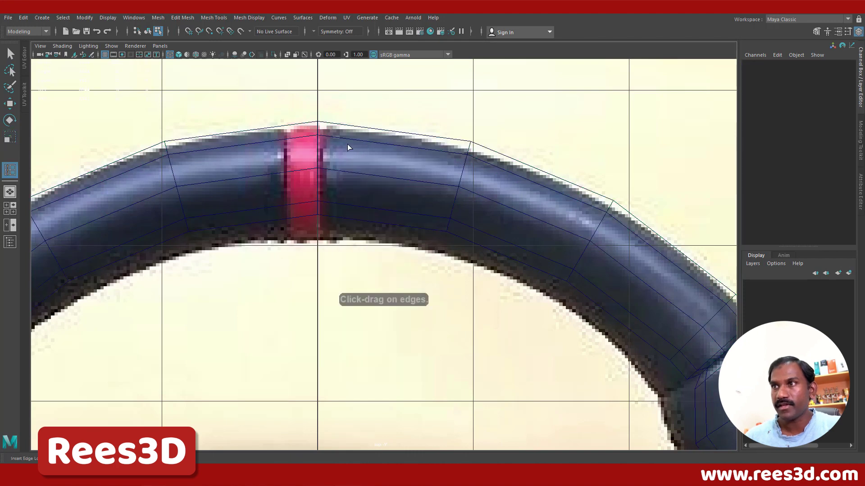
pyautogui.moveTo(342, 139); pyautogui.dragTo(342, 140)
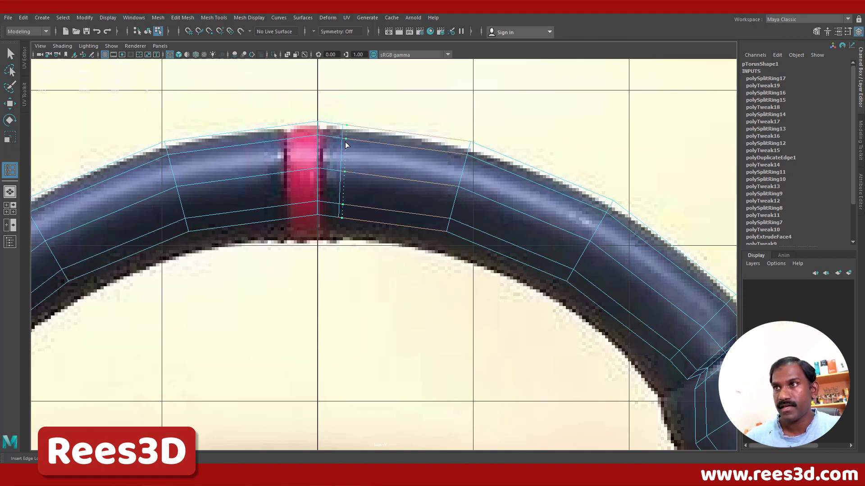
pyautogui.moveTo(346, 146); pyautogui.dragTo(334, 134)
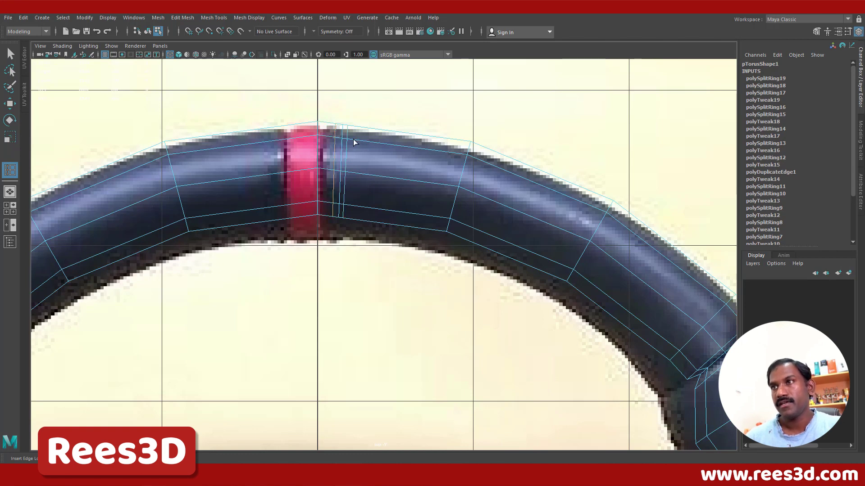
# Move the vertices of the three new loops slightly upward to follow the rim's curve at the top.
pyautogui.press('w')
pyautogui.rightClick(369, 146)
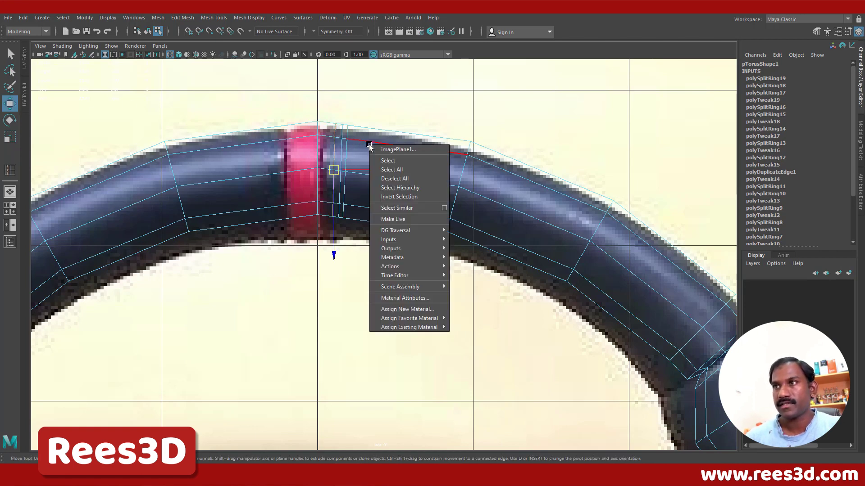
pyautogui.moveTo(370, 146); pyautogui.dragTo(326, 139, button='right')
pyautogui.moveTo(319, 105); pyautogui.dragTo(378, 269)
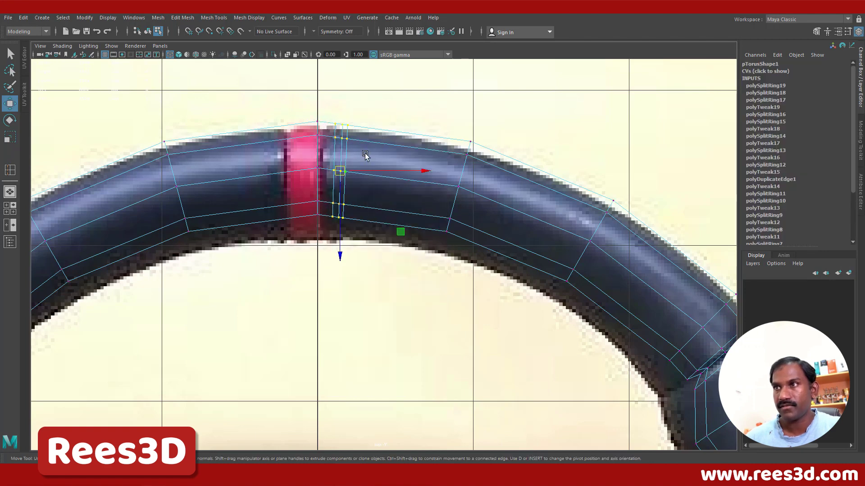
pyautogui.moveTo(342, 208); pyautogui.dragTo(341, 207)
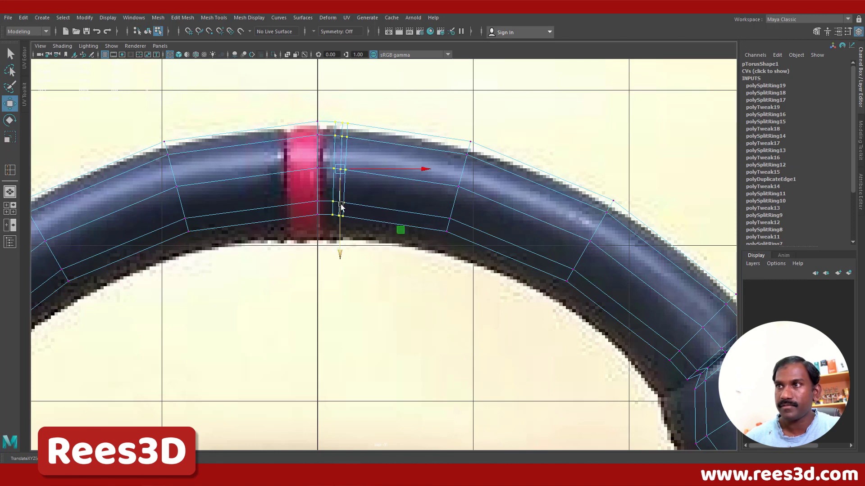
# Scale the middle of the three loops beside the red band inward to form a seam groove.
pyautogui.doubleClick(341, 149)
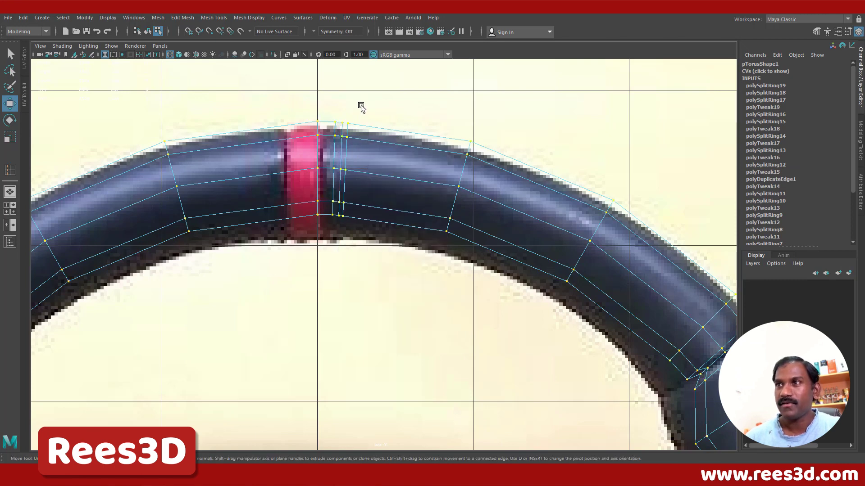
pyautogui.moveTo(365, 137); pyautogui.dragTo(363, 112, button='right')
pyautogui.doubleClick(341, 150)
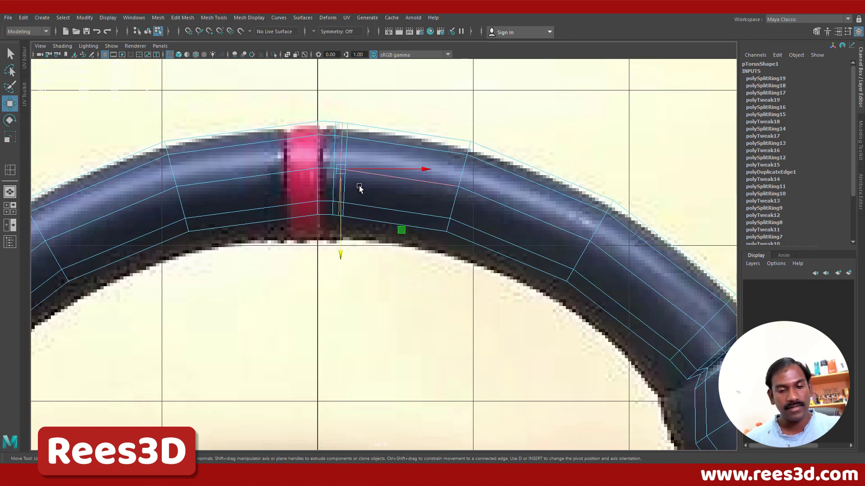
pyautogui.press('e')
pyautogui.press('r')
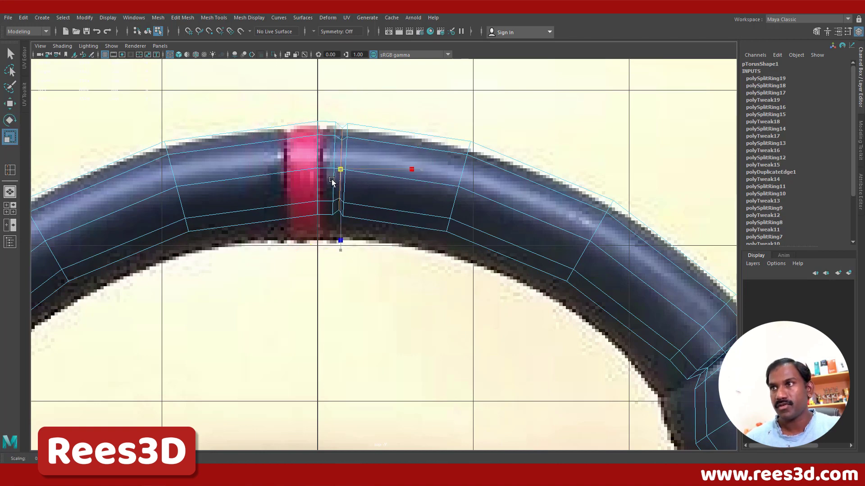
pyautogui.rightClick(351, 174)
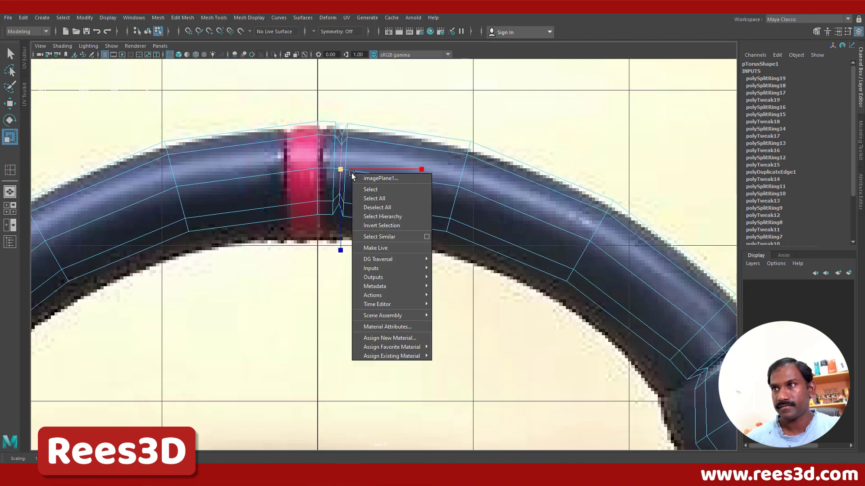
pyautogui.click(367, 190)
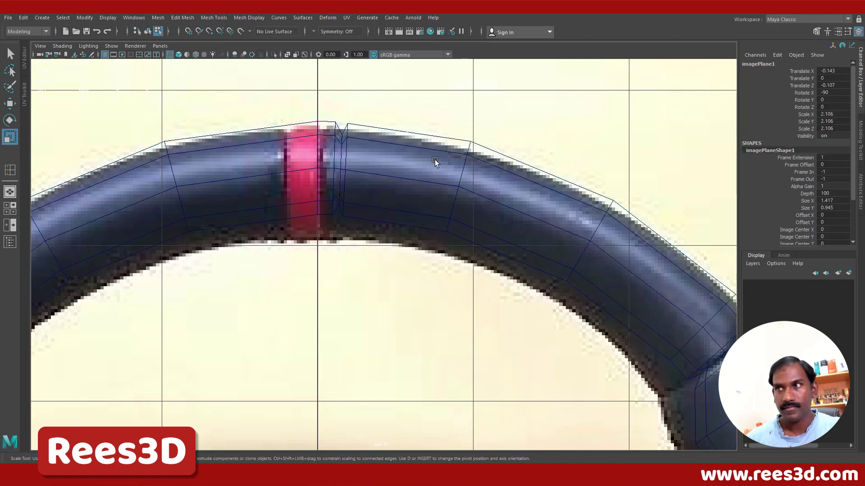
# Preview the smoothed rim in the perspective view and examine the new seam groove at the top of the rim.
pyautogui.hotkey('ctrl', 'z')
pyautogui.click(151, 31)
pyautogui.press('space')
pyautogui.press('space')
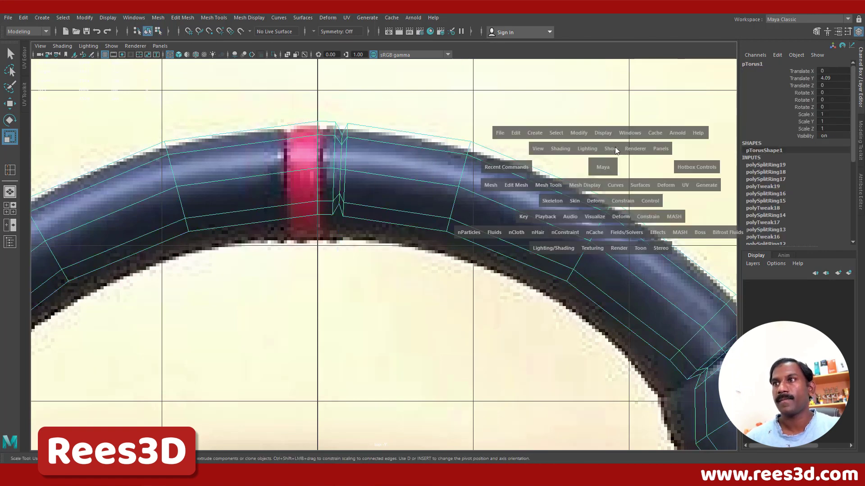
pyautogui.press('3')
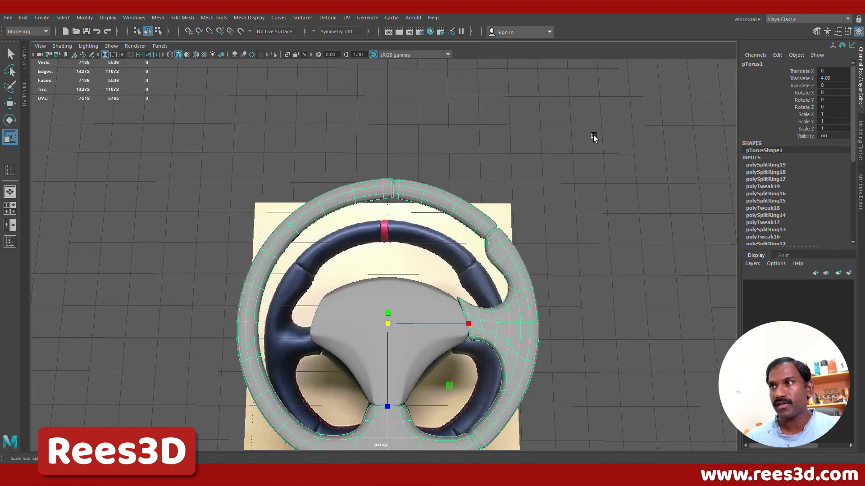
pyautogui.click(593, 136)
pyautogui.scroll(5, 433, 258)
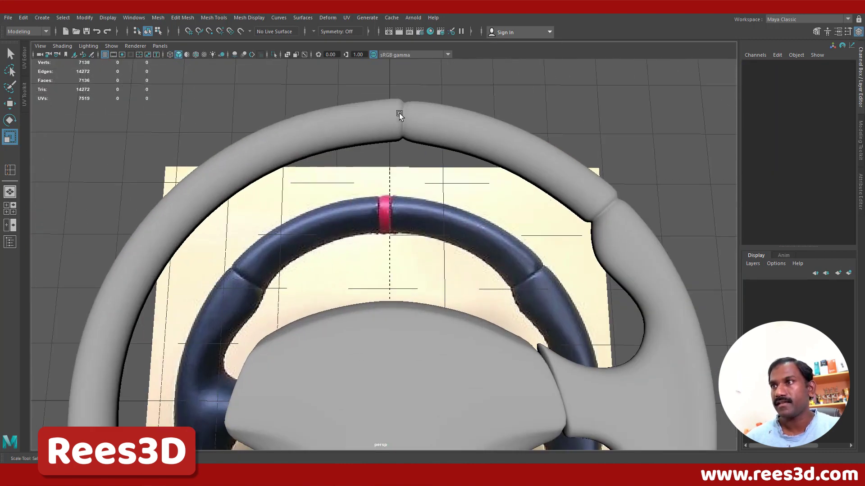
pyautogui.scroll(-5, 550, 189)
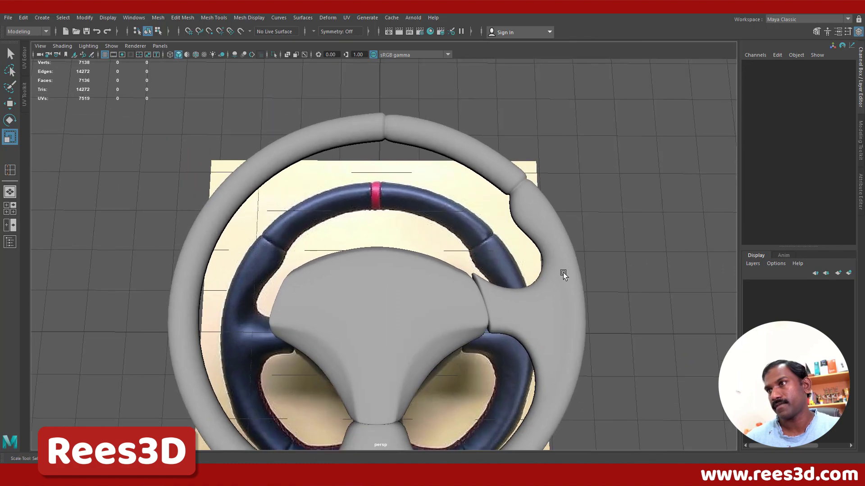
pyautogui.keyDown('alt'); pyautogui.moveTo(563, 272); pyautogui.dragTo(601, 330); pyautogui.keyUp('alt')
# Turn off the rim's smooth preview and delete all faces of its left half.
pyautogui.click(403, 108)
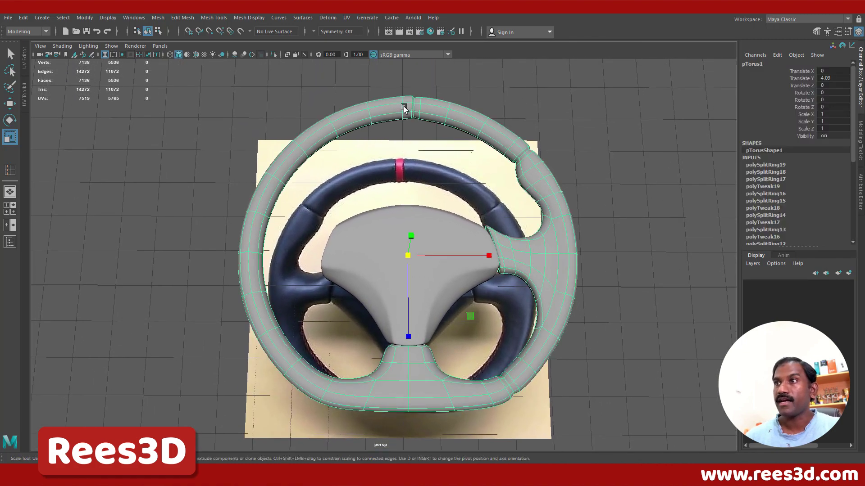
pyautogui.press('1')
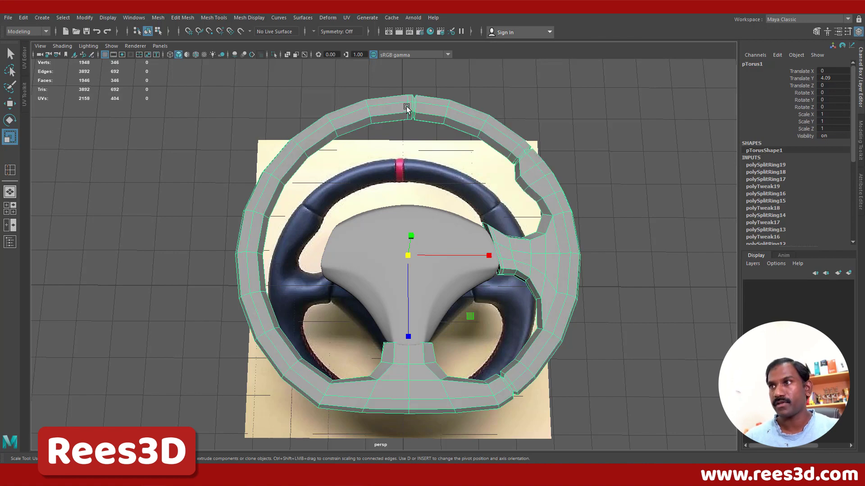
pyautogui.moveTo(407, 108); pyautogui.dragTo(410, 135, button='right')
pyautogui.moveTo(241, 75); pyautogui.dragTo(407, 423)
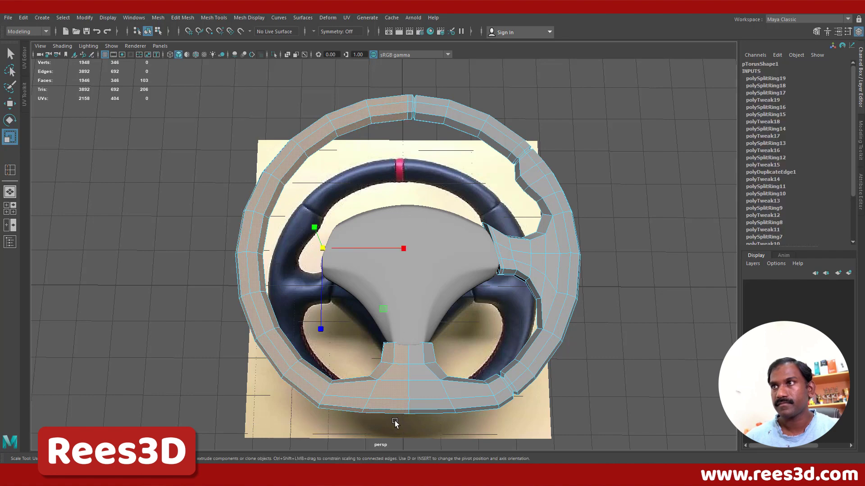
pyautogui.press('Delete')
pyautogui.moveTo(184, 250); pyautogui.dragTo(253, 328)
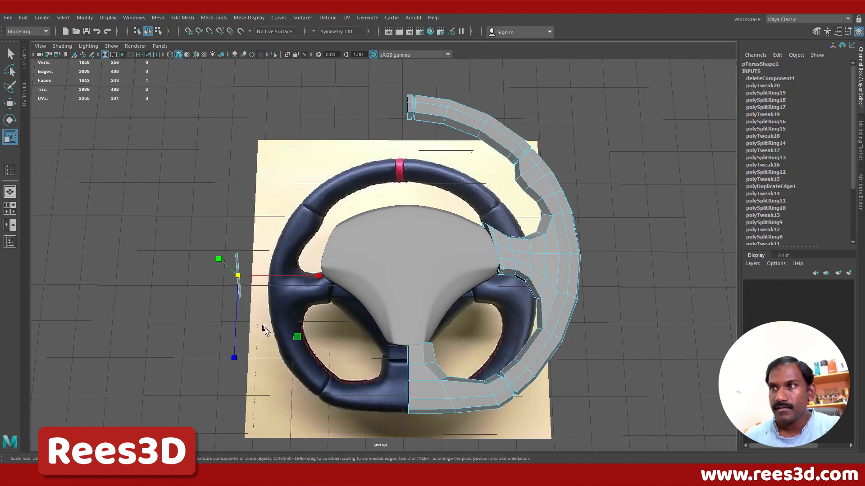
pyautogui.press('Delete')
# Return the remaining half rim to object mode and delete all construction history in the scene.
pyautogui.keyDown('alt'); pyautogui.moveTo(293, 229); pyautogui.dragTo(375, 314); pyautogui.keyUp('alt')
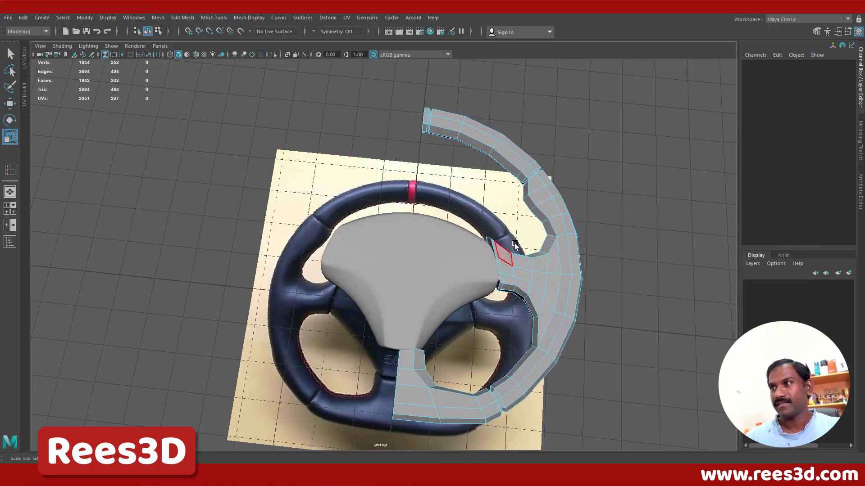
pyautogui.moveTo(552, 228); pyautogui.dragTo(558, 286, button='right')
pyautogui.scroll(-2, 387, 256)
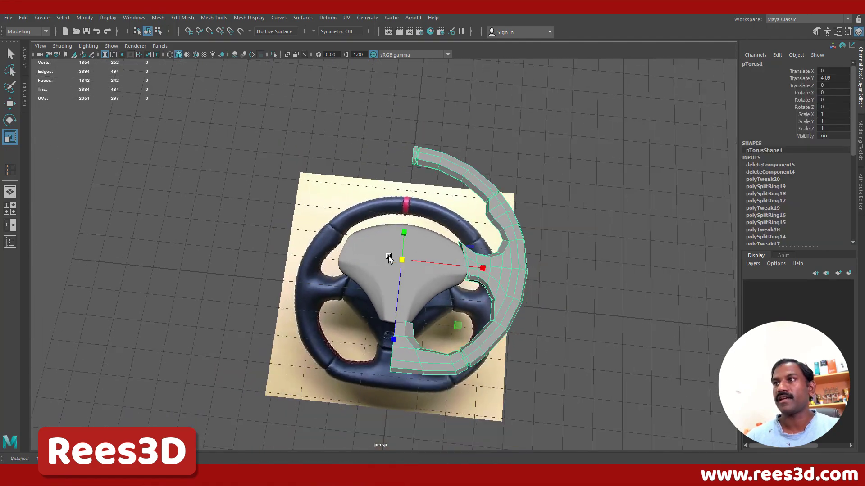
pyautogui.keyDown('alt'); pyautogui.moveTo(388, 255); pyautogui.dragTo(404, 291); pyautogui.keyUp('alt')
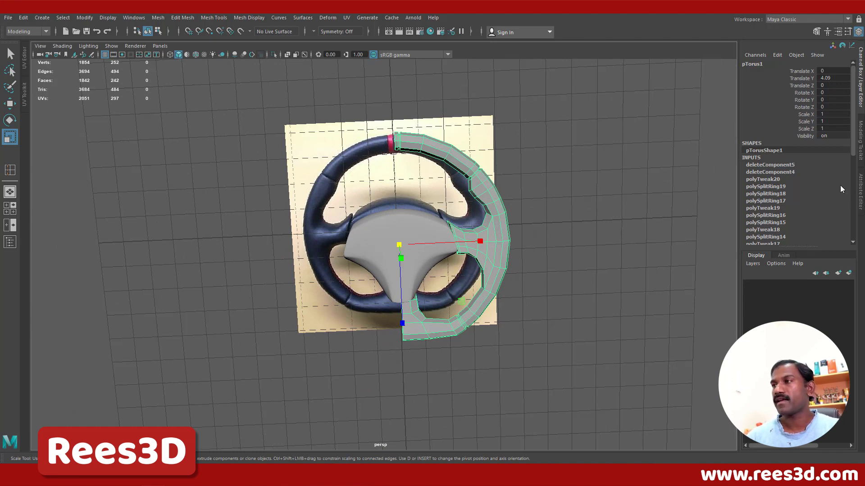
pyautogui.scroll(-8, 812, 179)
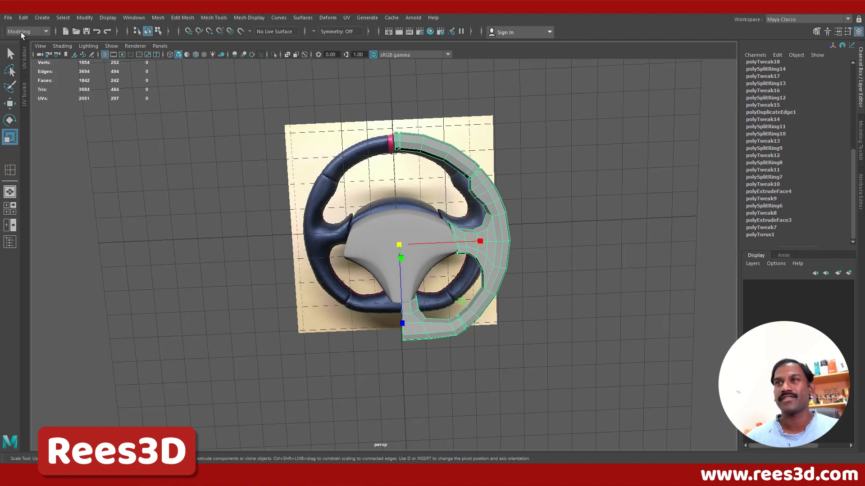
pyautogui.click(23, 18)
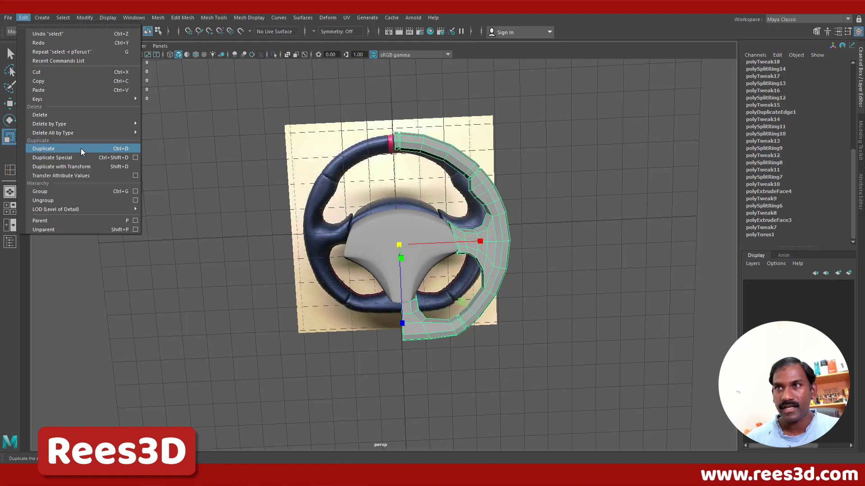
pyautogui.moveTo(117, 133)
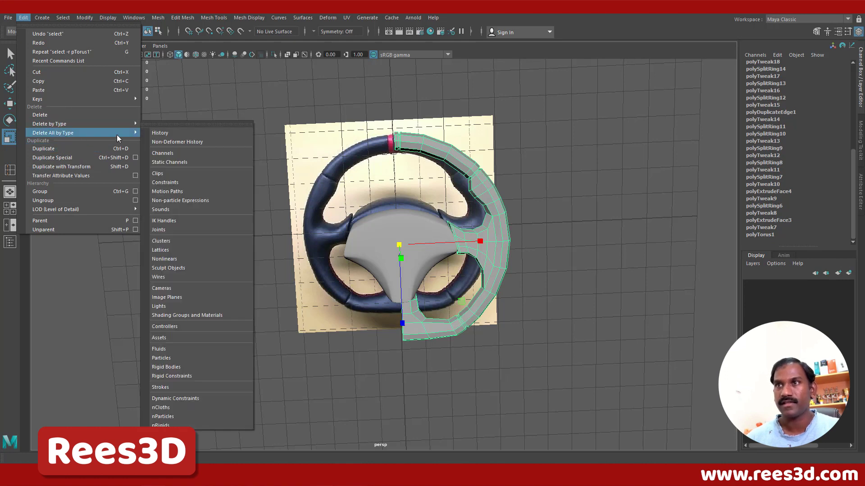
pyautogui.click(180, 133)
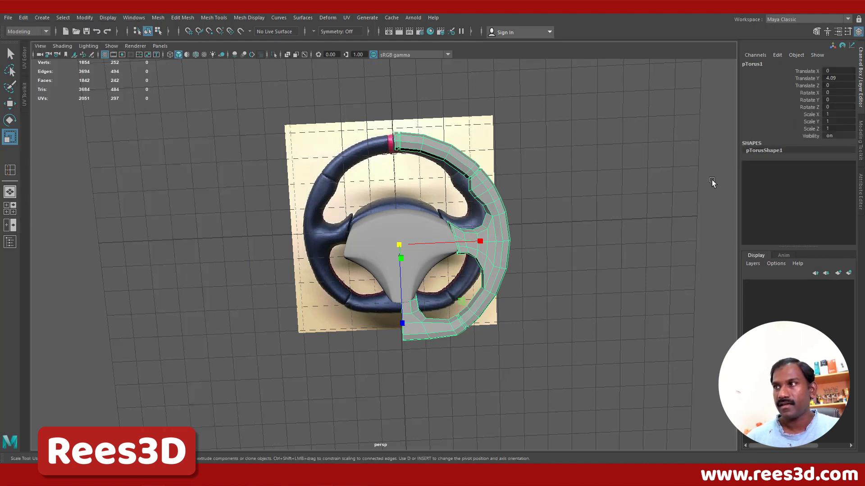
# Mirror the half rim across the world X axis in the negative direction with merged borders, and preview the full rim smoothed.
pyautogui.keyDown('alt'); pyautogui.moveTo(614, 209); pyautogui.dragTo(549, 255); pyautogui.keyUp('alt')
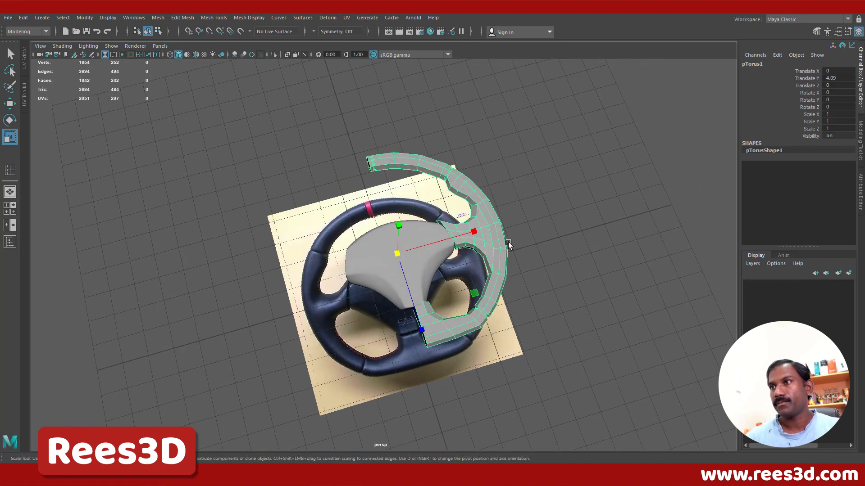
pyautogui.click(23, 18)
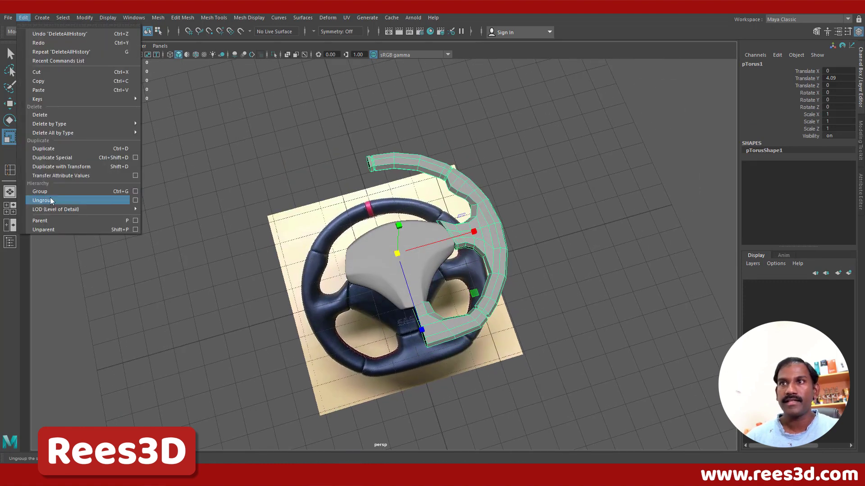
pyautogui.click(84, 18)
pyautogui.click(157, 18)
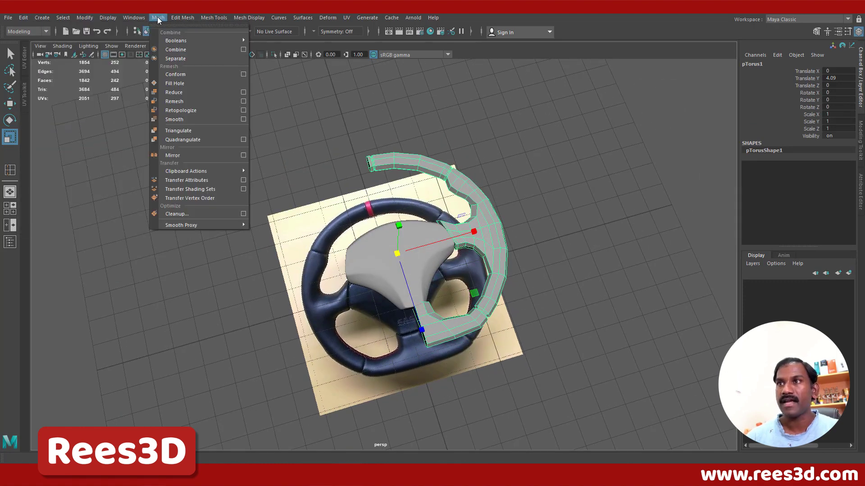
pyautogui.click(181, 155)
pyautogui.click(174, 158)
pyautogui.keyDown('alt'); pyautogui.moveTo(394, 257); pyautogui.dragTo(353, 258); pyautogui.keyUp('alt')
pyautogui.click(326, 252)
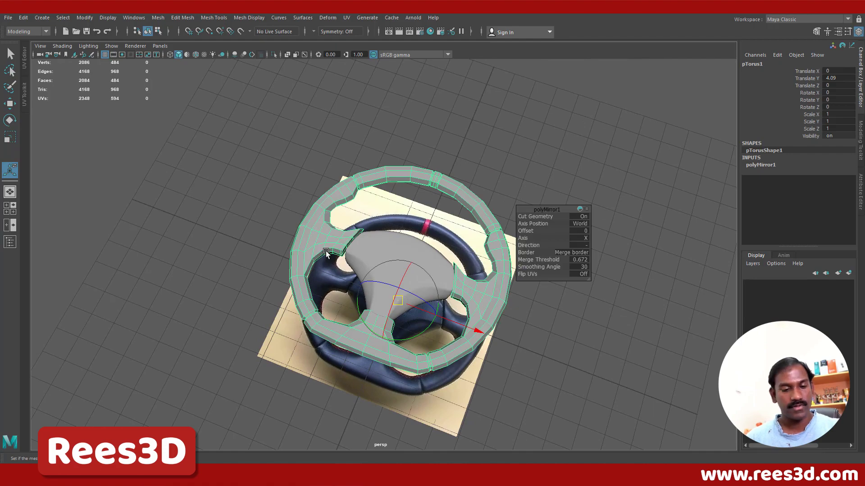
pyautogui.press('3')
pyautogui.click(610, 312)
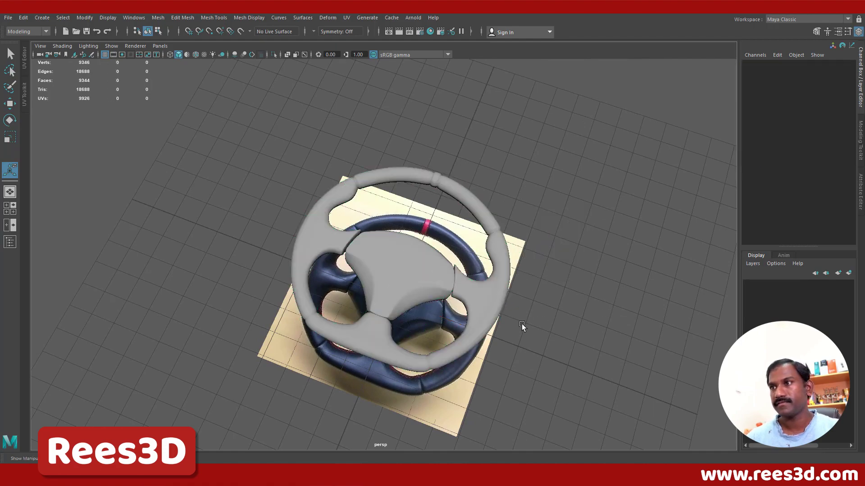
pyautogui.keyDown('alt'); pyautogui.moveTo(522, 323); pyautogui.dragTo(431, 351); pyautogui.keyUp('alt')
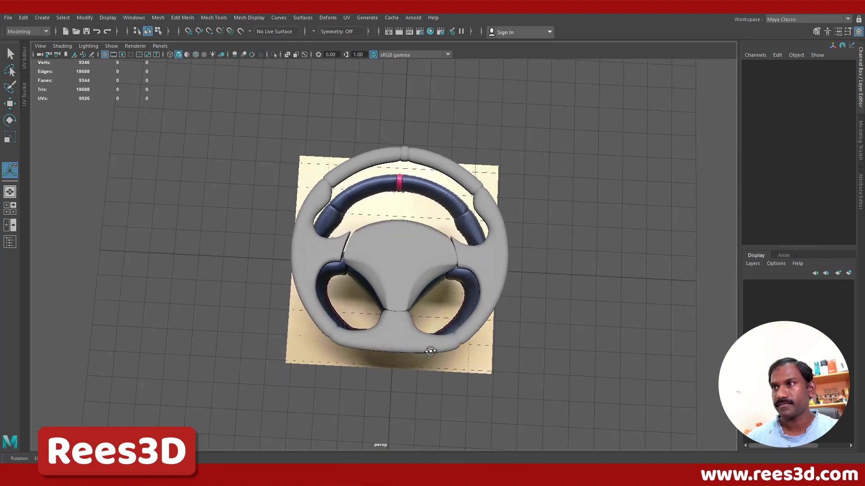
# Turn off the centre hub's smooth preview and shift the hub along X to -0.04 between the spokes.
pyautogui.click(410, 247)
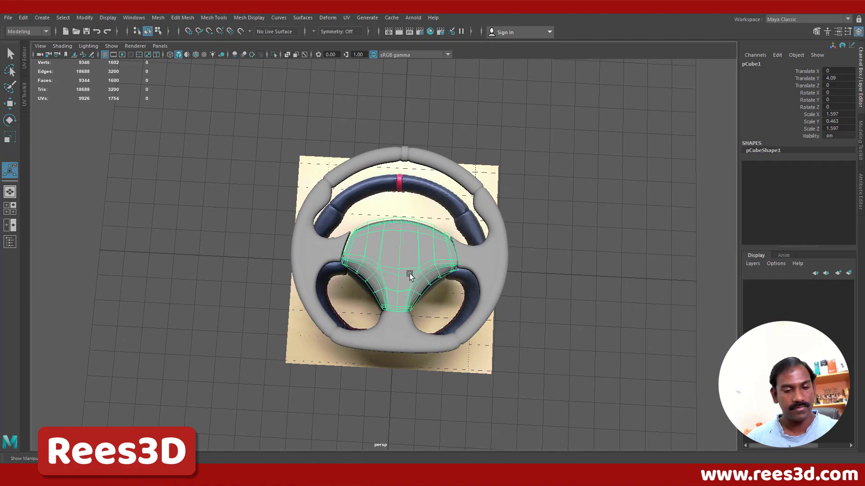
pyautogui.press('1')
pyautogui.keyDown('alt'); pyautogui.moveTo(417, 279); pyautogui.dragTo(487, 304, button='right'); pyautogui.keyUp('alt')
pyautogui.keyDown('alt'); pyautogui.moveTo(430, 260); pyautogui.dragTo(415, 194, button='middle'); pyautogui.keyUp('alt')
pyautogui.keyDown('alt'); pyautogui.moveTo(414, 194); pyautogui.dragTo(486, 206, button='right'); pyautogui.keyUp('alt')
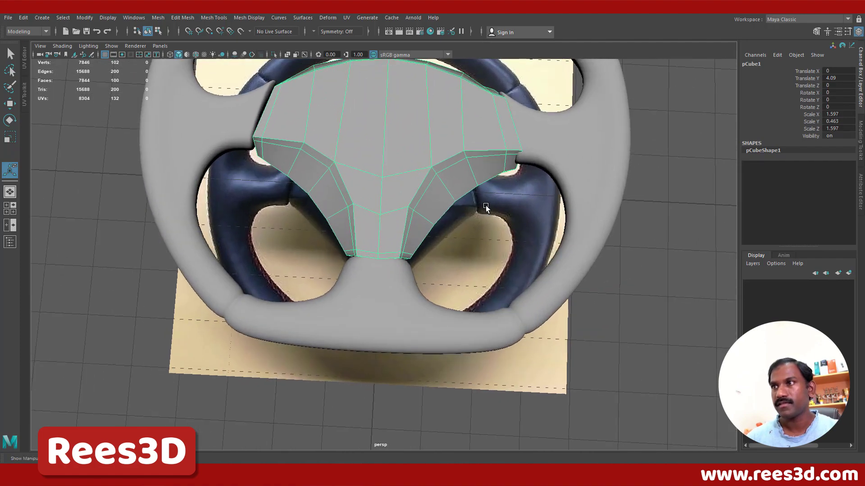
pyautogui.keyDown('alt'); pyautogui.moveTo(485, 206); pyautogui.dragTo(478, 259, button='middle'); pyautogui.keyUp('alt')
pyautogui.keyDown('alt'); pyautogui.moveTo(460, 207); pyautogui.dragTo(466, 265, button='middle'); pyautogui.keyUp('alt')
pyautogui.moveTo(466, 265)
pyautogui.keyDown('alt'); pyautogui.mouseDown()
pyautogui.moveTo(470, 228)
pyautogui.moveTo(456, 279)
pyautogui.mouseUp(); pyautogui.keyUp('alt')
pyautogui.press('q')
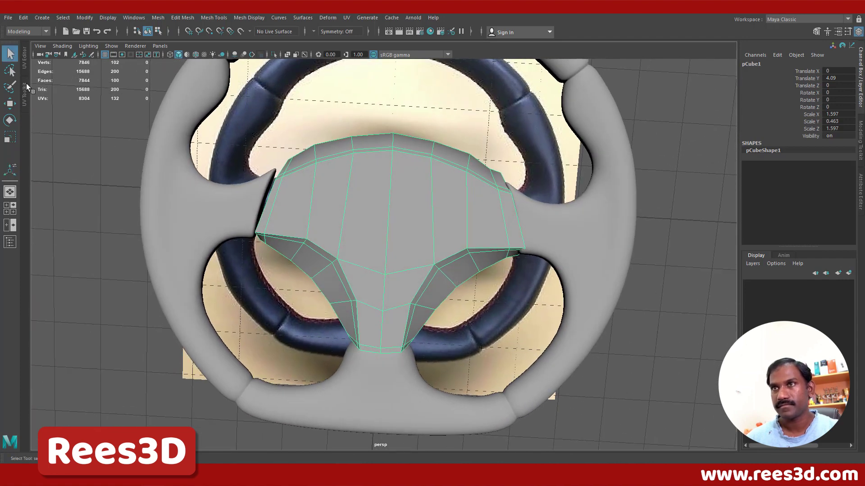
pyautogui.click(9, 104)
pyautogui.moveTo(435, 222); pyautogui.dragTo(440, 224)
pyautogui.keyDown('alt'); pyautogui.moveTo(453, 232); pyautogui.dragTo(388, 225, button='right'); pyautogui.keyUp('alt')
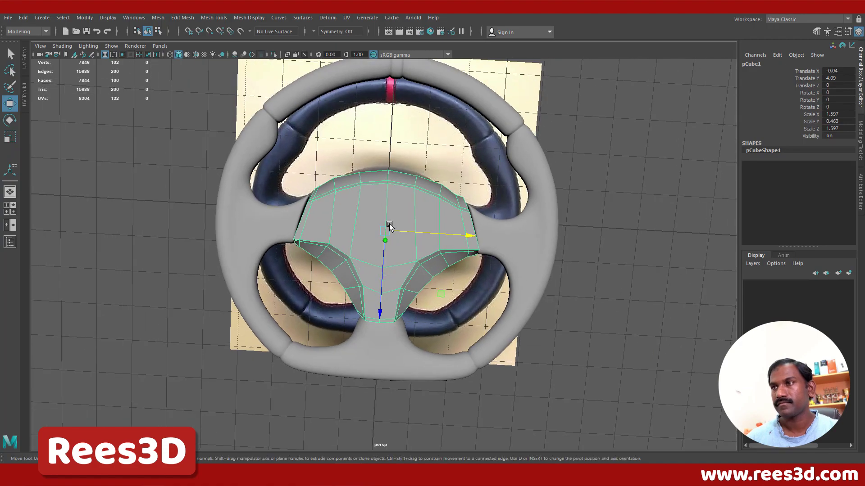
# Restore the centre hub's smooth preview and check its fit against both spokes of the rim.
pyautogui.keyDown('alt'); pyautogui.moveTo(414, 240); pyautogui.dragTo(428, 209, button='middle'); pyautogui.keyUp('alt')
pyautogui.press('3')
pyautogui.click(566, 221)
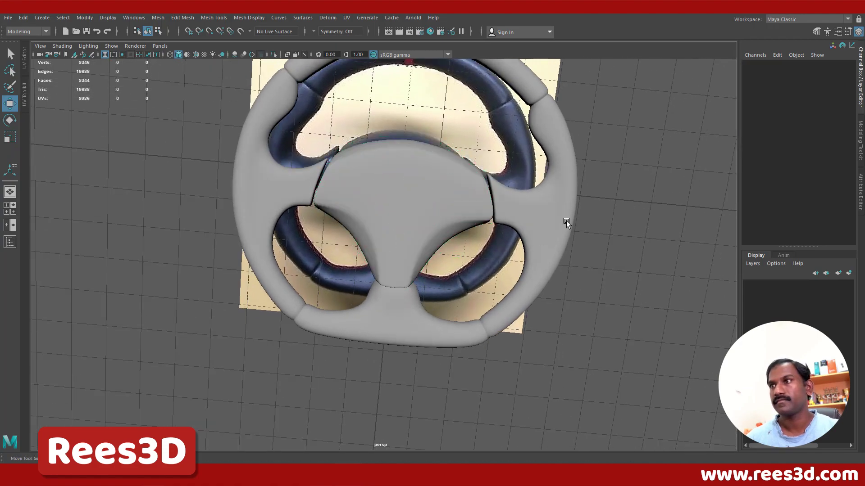
pyautogui.keyDown('alt'); pyautogui.moveTo(567, 221); pyautogui.dragTo(504, 217); pyautogui.keyUp('alt')
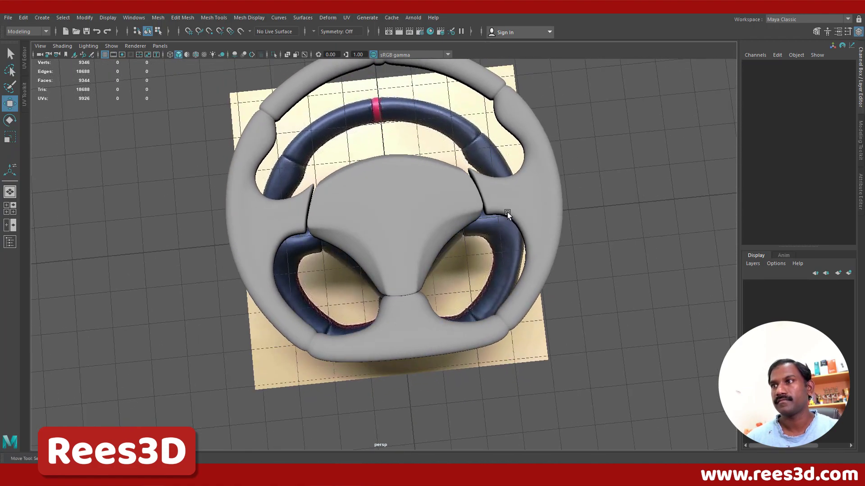
pyautogui.keyDown('alt'); pyautogui.moveTo(505, 216); pyautogui.dragTo(426, 193, button='right'); pyautogui.keyUp('alt')
pyautogui.moveTo(427, 193)
pyautogui.keyDown('alt'); pyautogui.mouseDown()
pyautogui.moveTo(428, 211)
pyautogui.moveTo(408, 201)
pyautogui.moveTo(430, 209)
pyautogui.mouseUp(); pyautogui.keyUp('alt')
pyautogui.keyDown('alt'); pyautogui.moveTo(447, 231); pyautogui.dragTo(407, 181, button='middle'); pyautogui.keyUp('alt')
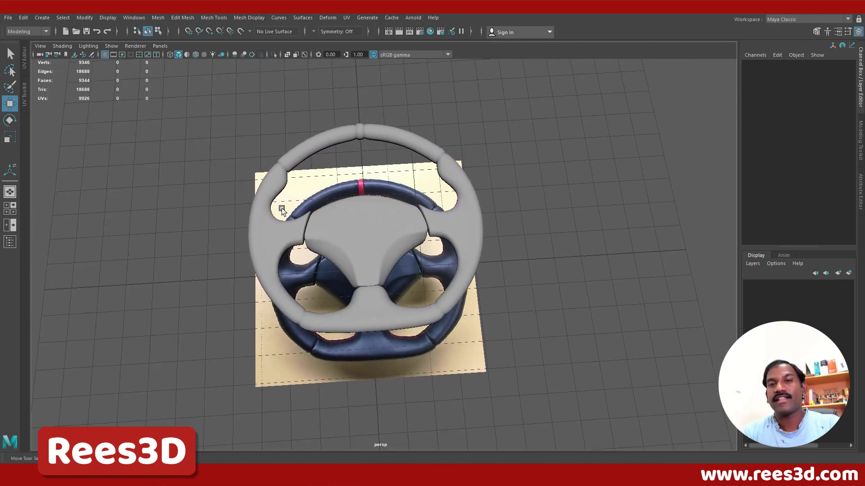
# Move the hub and rim together along X to beside the reference image, with the hub at Translate X 7.416, and deselect them.
pyautogui.moveTo(282, 208); pyautogui.dragTo(500, 318)
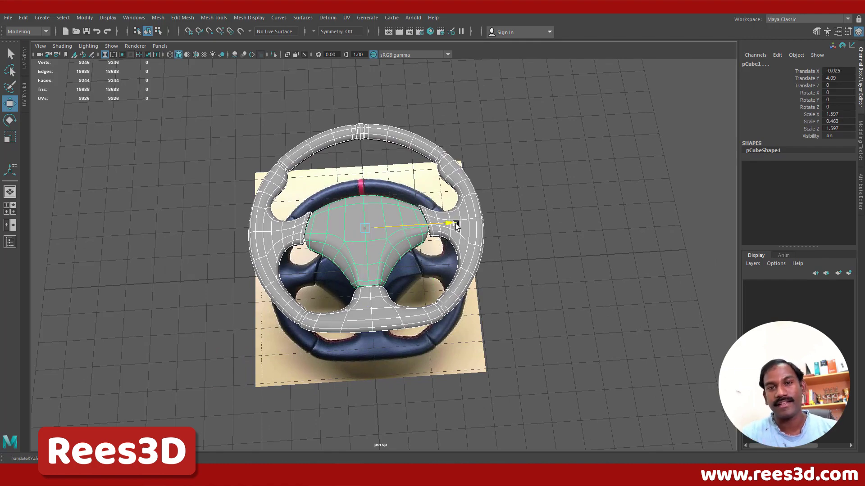
pyautogui.moveTo(447, 217); pyautogui.dragTo(627, 216)
pyautogui.keyDown('alt'); pyautogui.moveTo(627, 216); pyautogui.dragTo(455, 233, button='middle'); pyautogui.keyUp('alt')
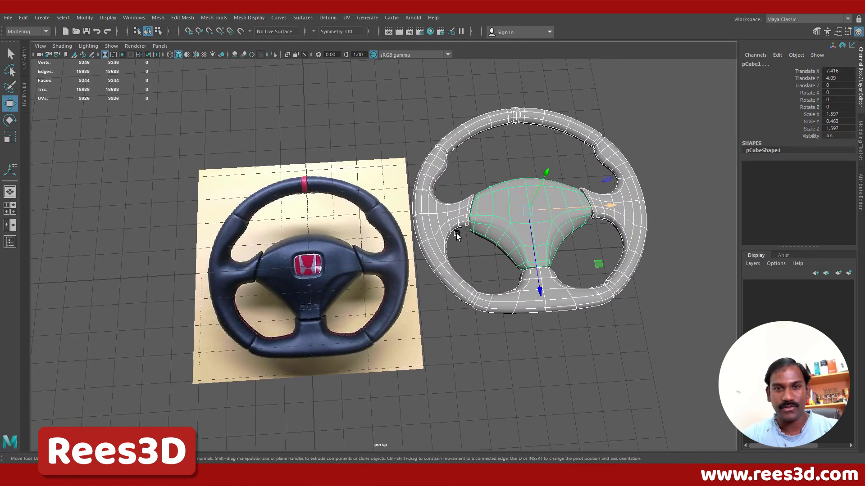
pyautogui.keyDown('alt'); pyautogui.moveTo(456, 233); pyautogui.dragTo(533, 236, button='right'); pyautogui.keyUp('alt')
pyautogui.keyDown('alt'); pyautogui.moveTo(533, 237); pyautogui.dragTo(495, 250, button='middle'); pyautogui.keyUp('alt')
pyautogui.keyDown('alt'); pyautogui.moveTo(495, 250); pyautogui.dragTo(535, 270, button='right'); pyautogui.keyUp('alt')
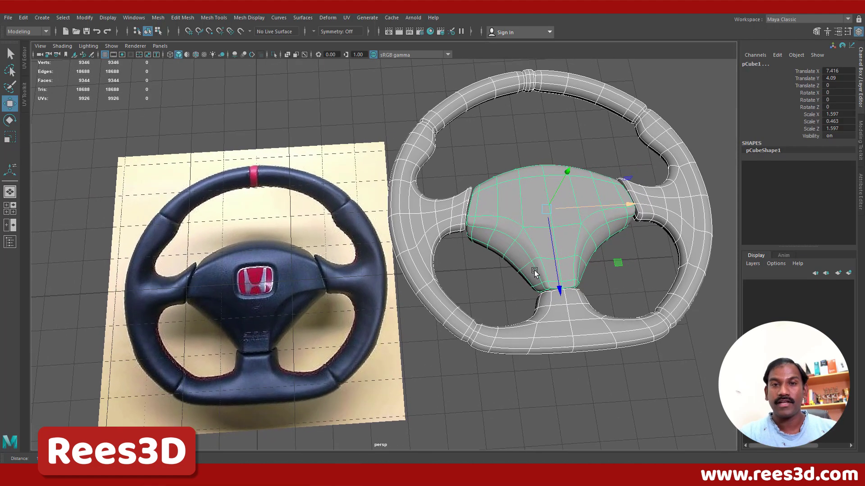
pyautogui.click(496, 375)
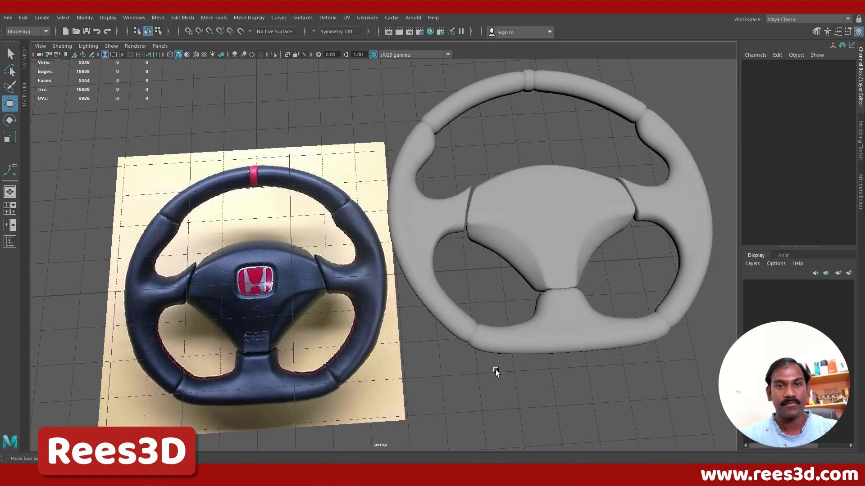